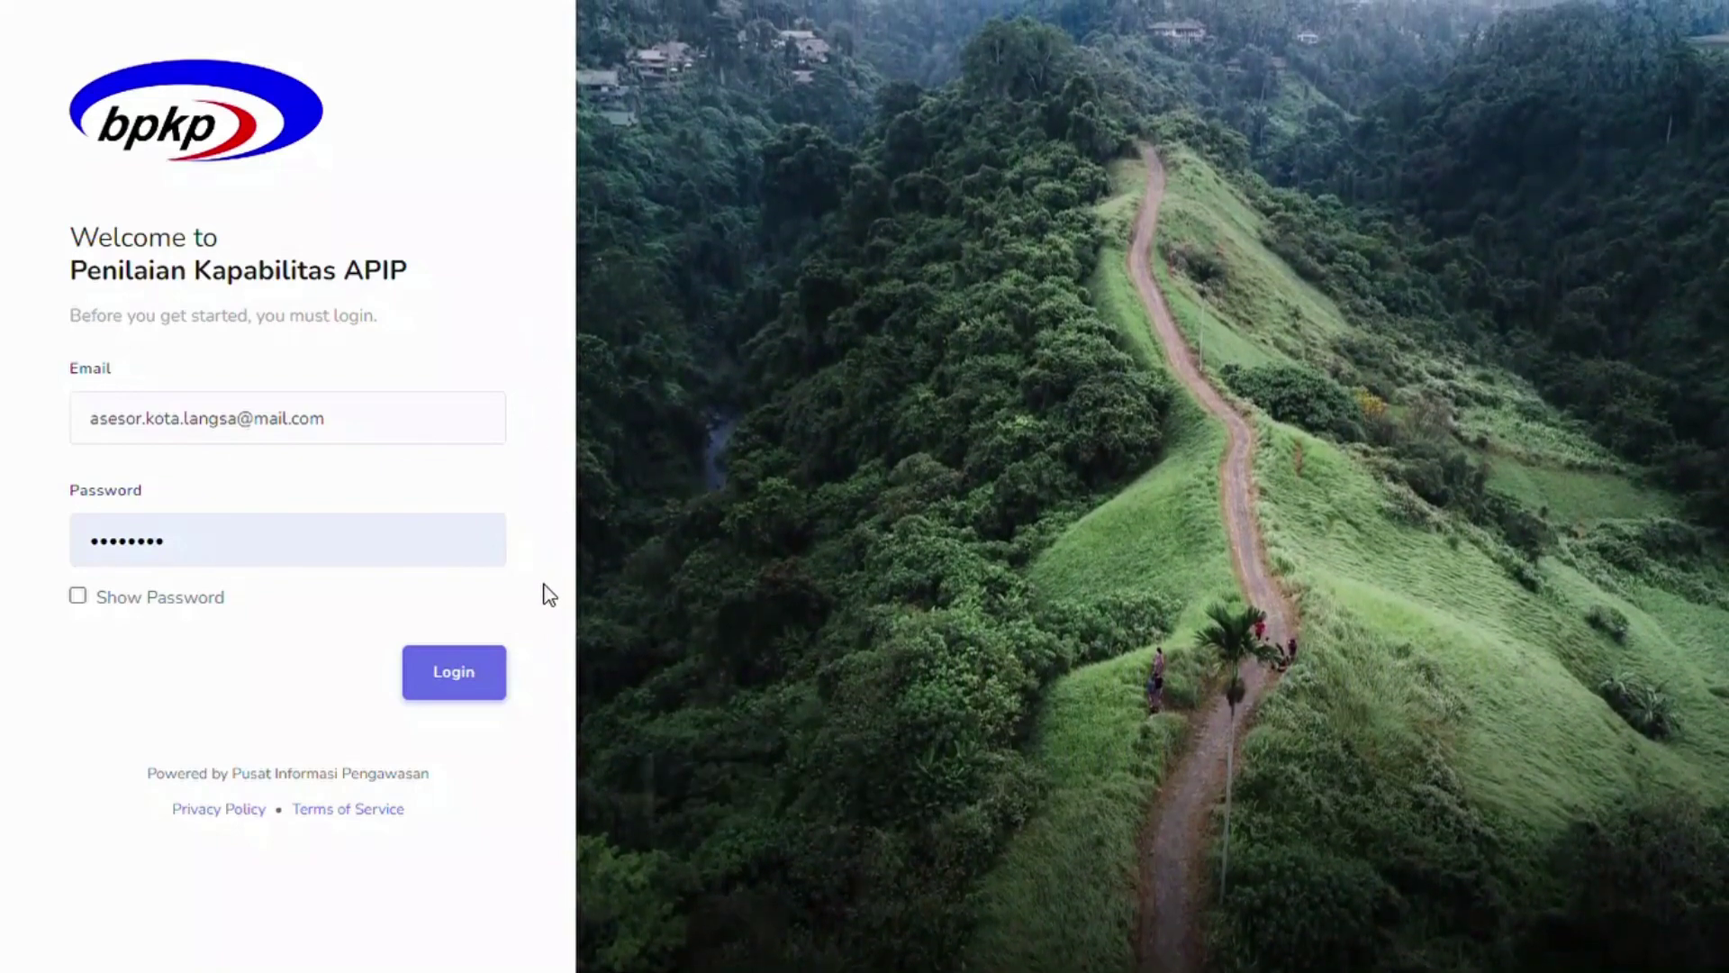
Step: Log in with the prefilled credentials and open the 2022 APIP profile of Inspektorat Kabupaten Langsa for Triwulan II
left_click(484, 674)
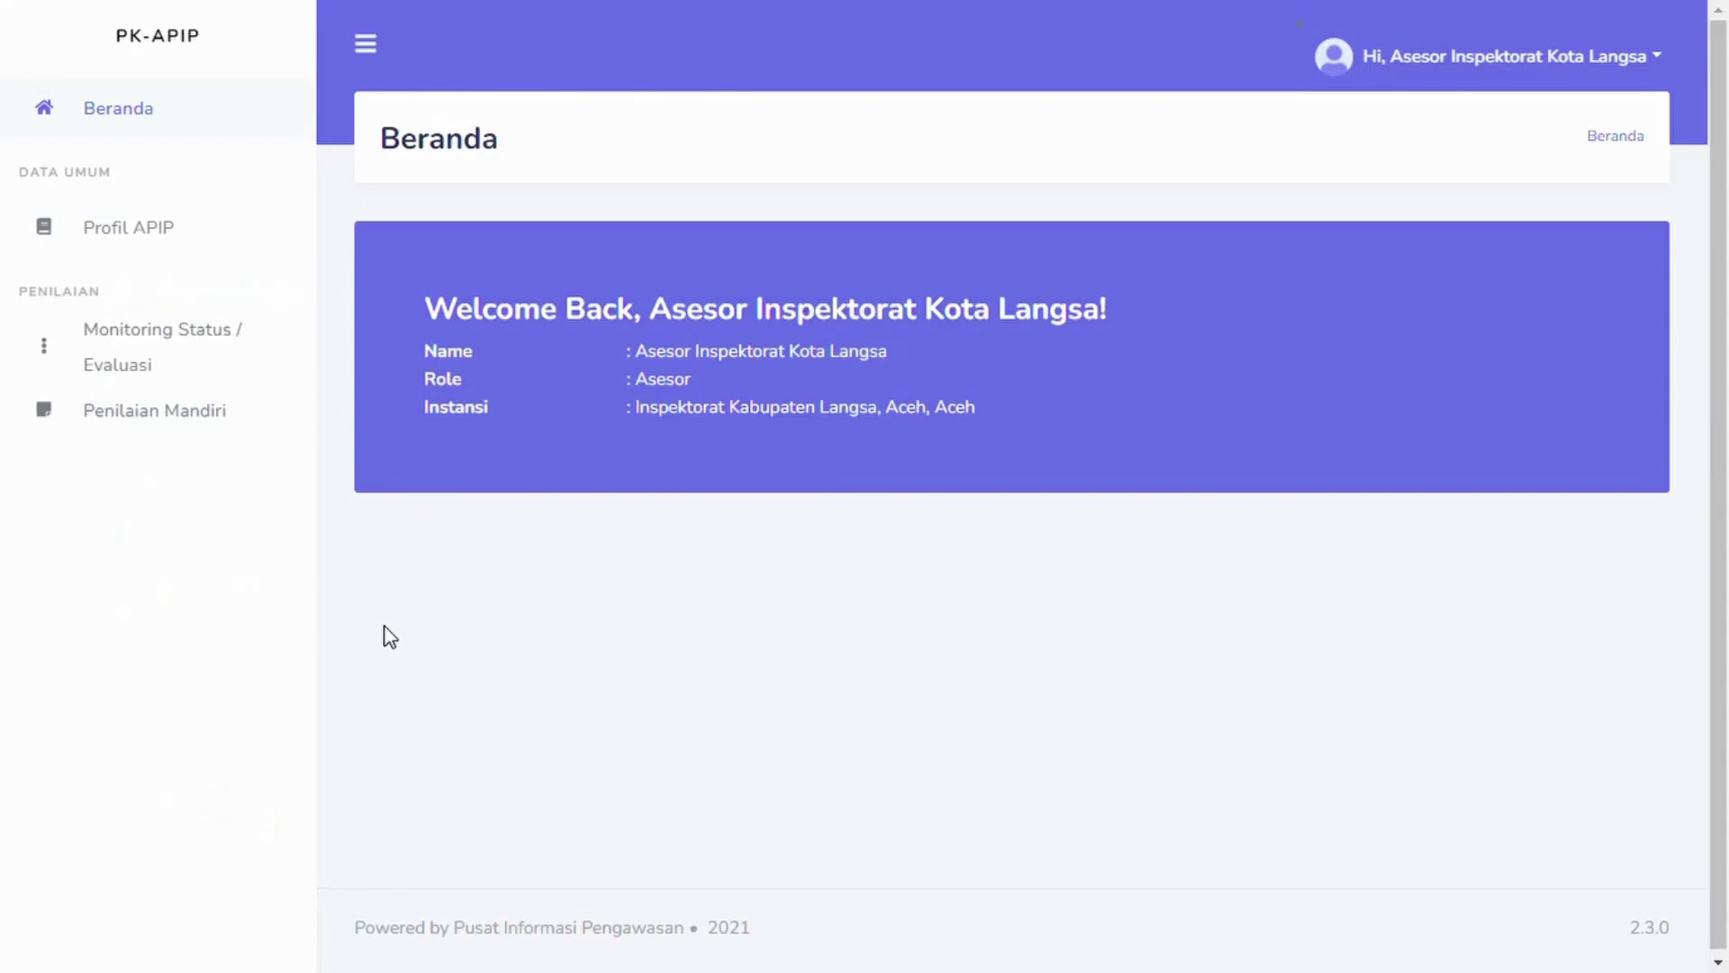
left_click(170, 233)
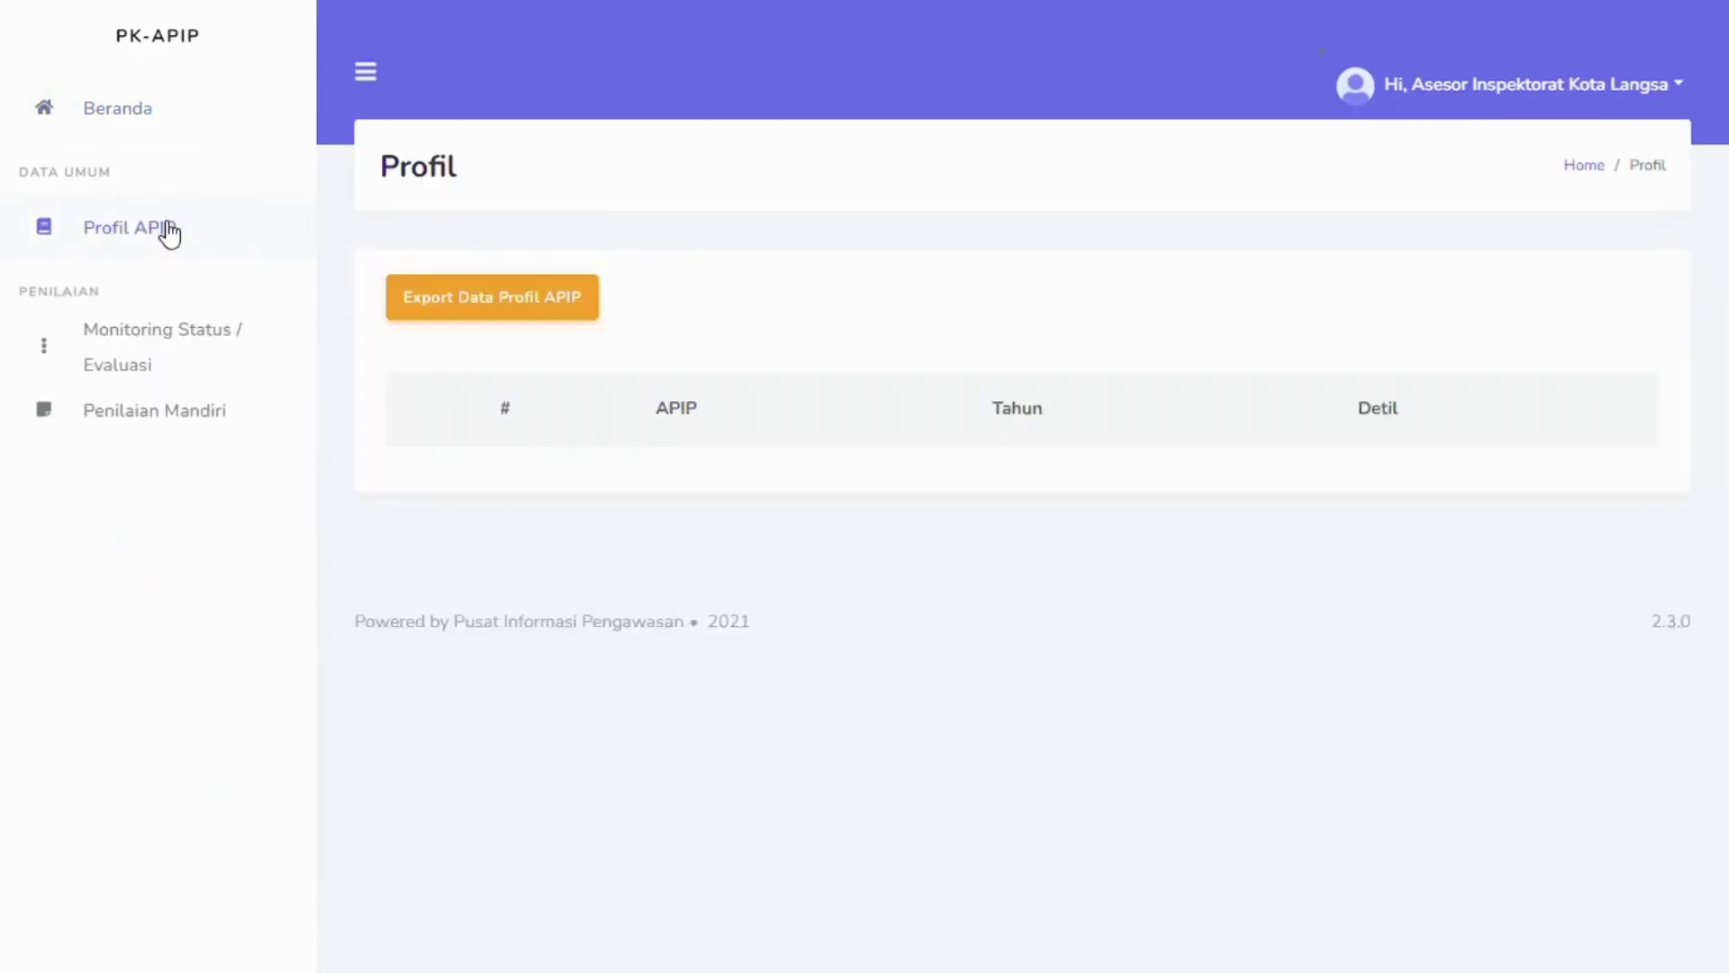
left_click(1545, 544)
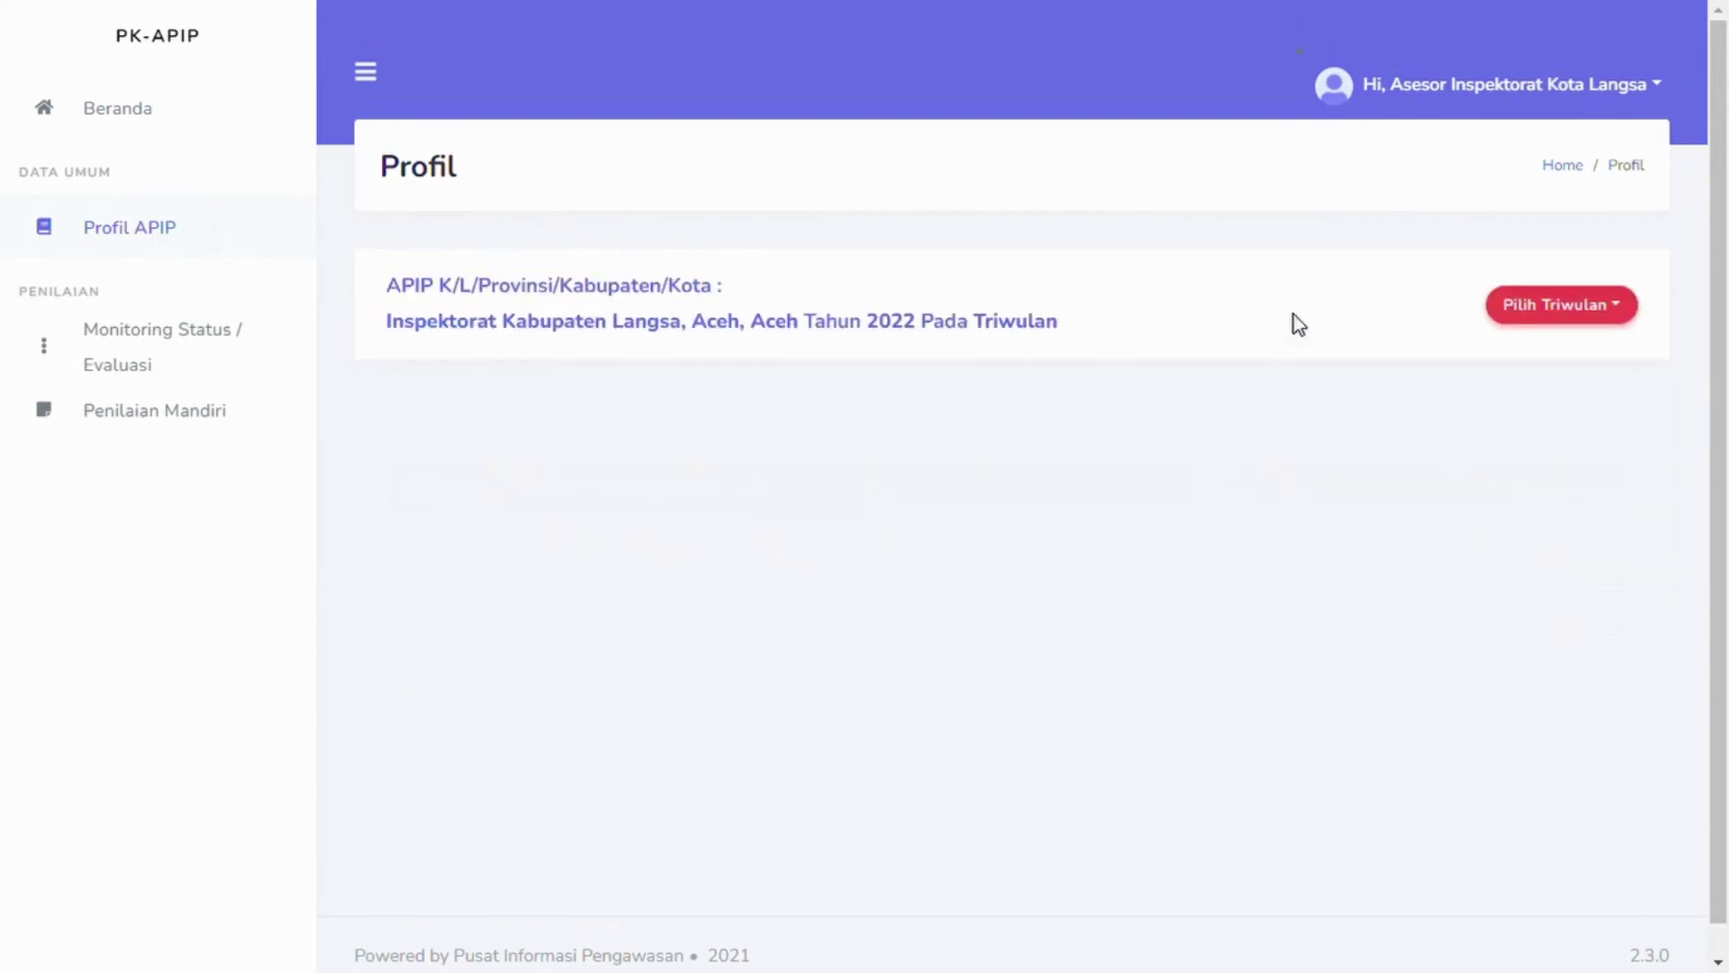
left_click(1556, 312)
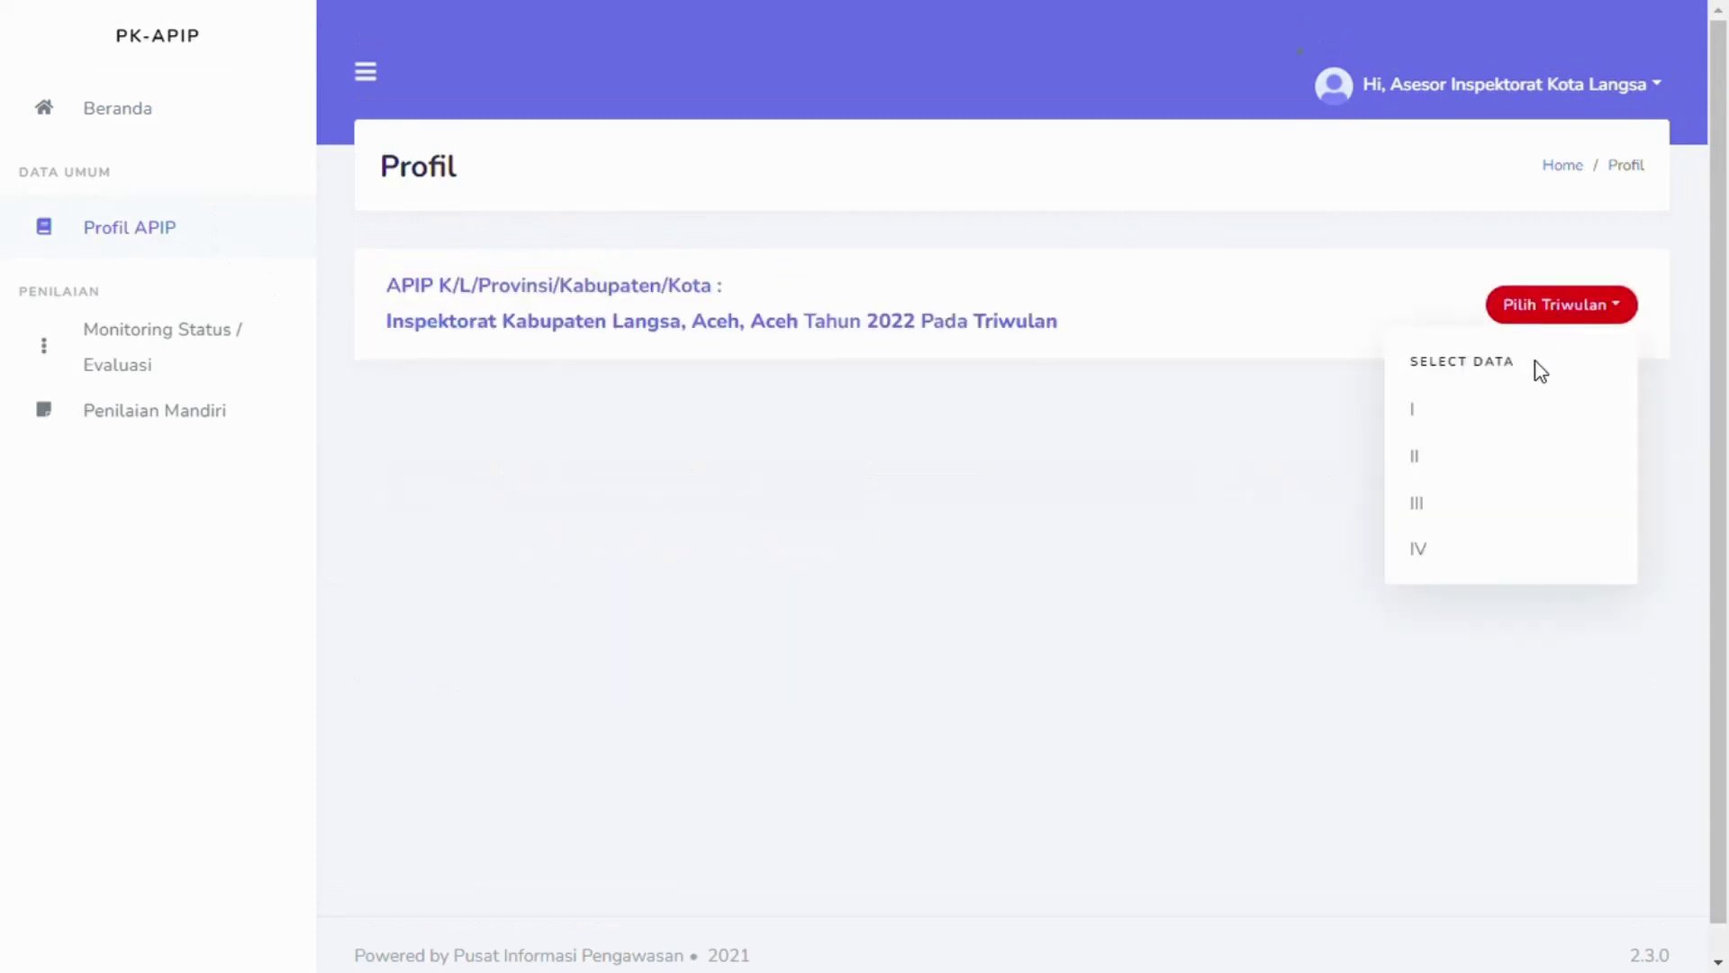
left_click(1505, 480)
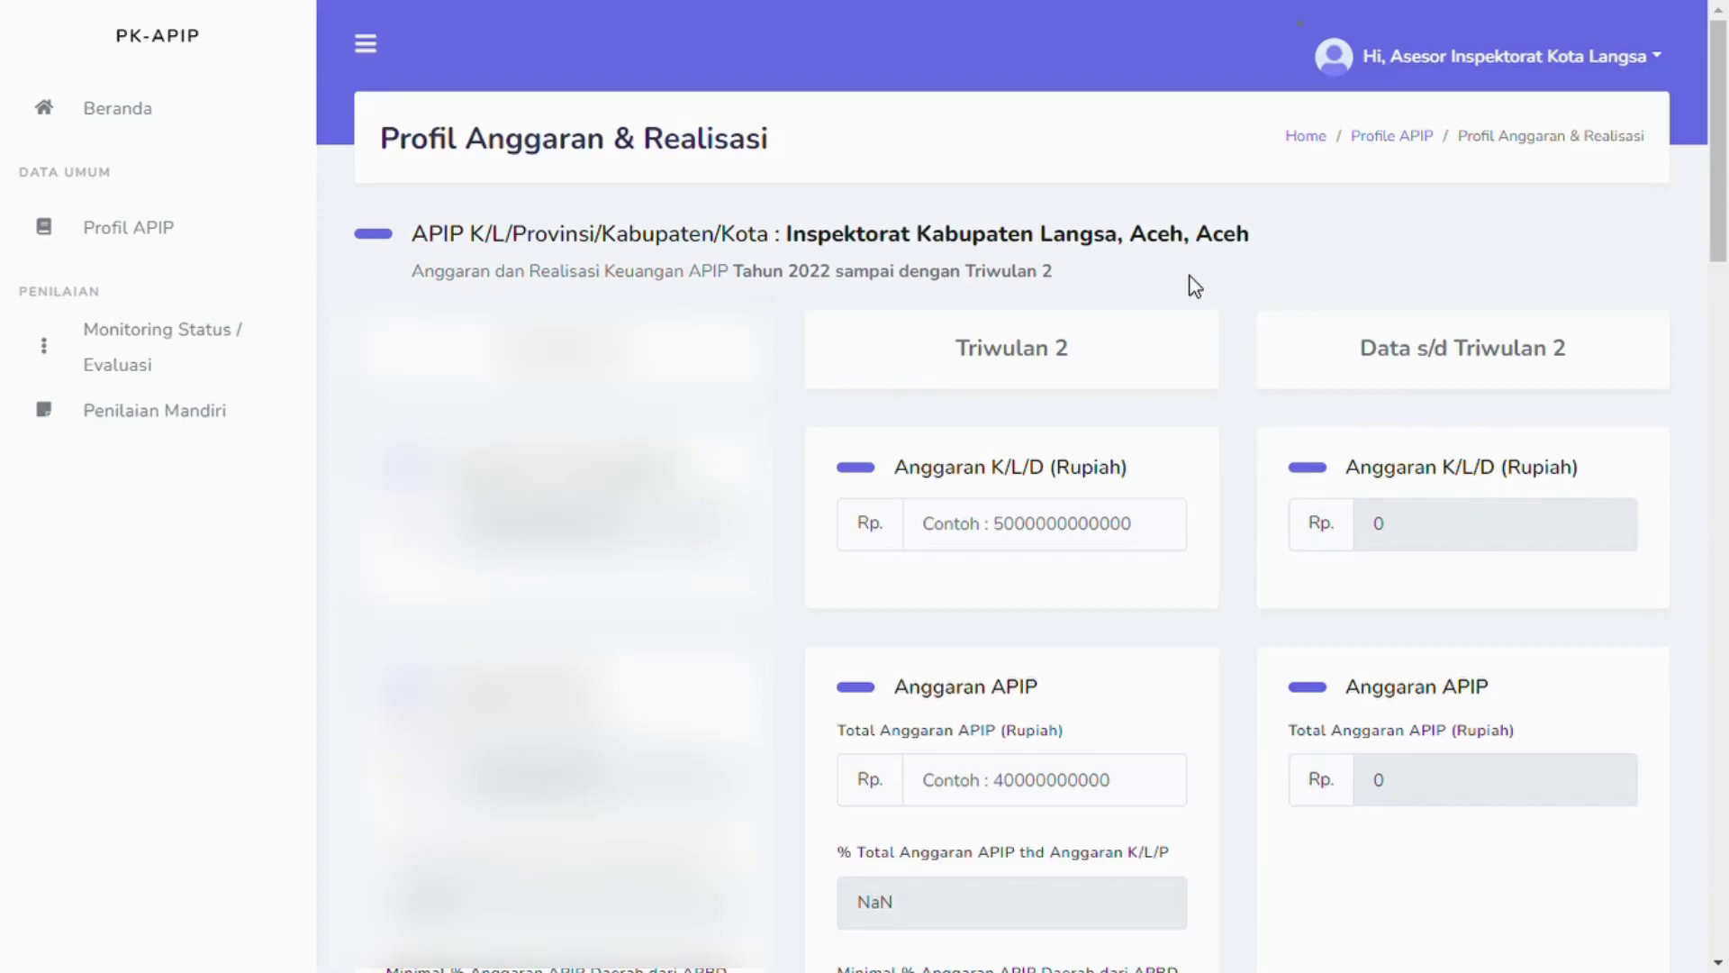
Step: Set the Triwulan 2 Anggaran K/L/D in the budget and realisation profile to Rp 2.100.000.000.000
scroll(1198, 288, "down", 2)
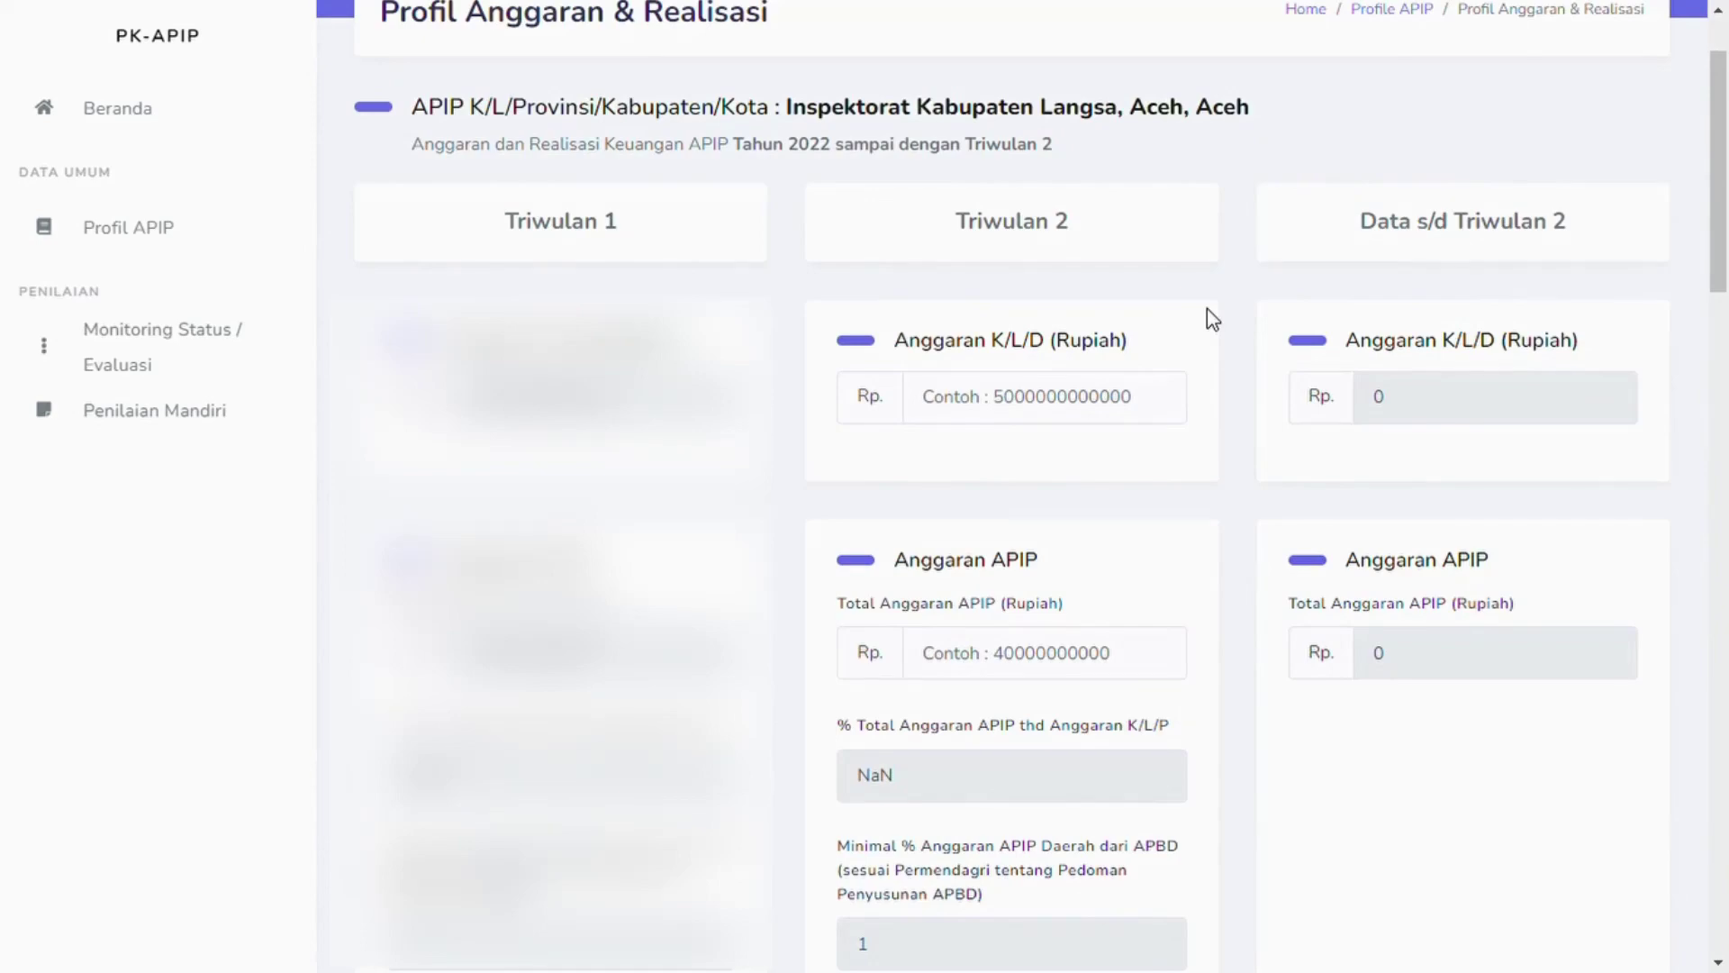
left_click(1148, 408)
type("2")
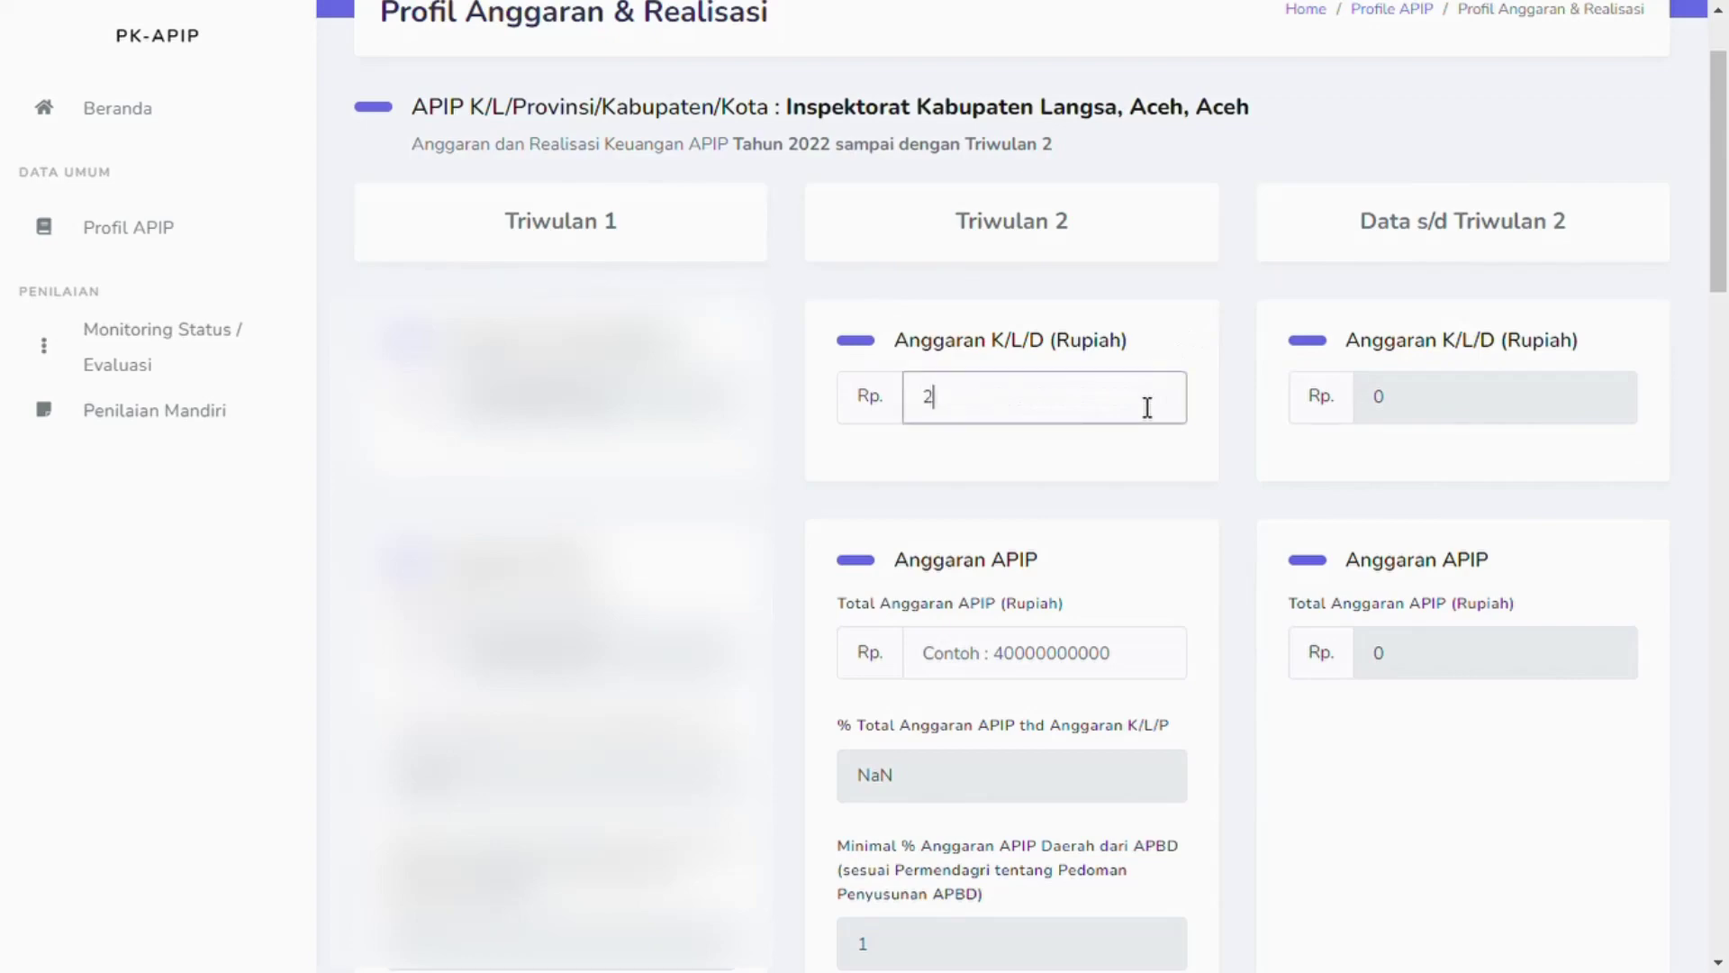
type(".100.000")
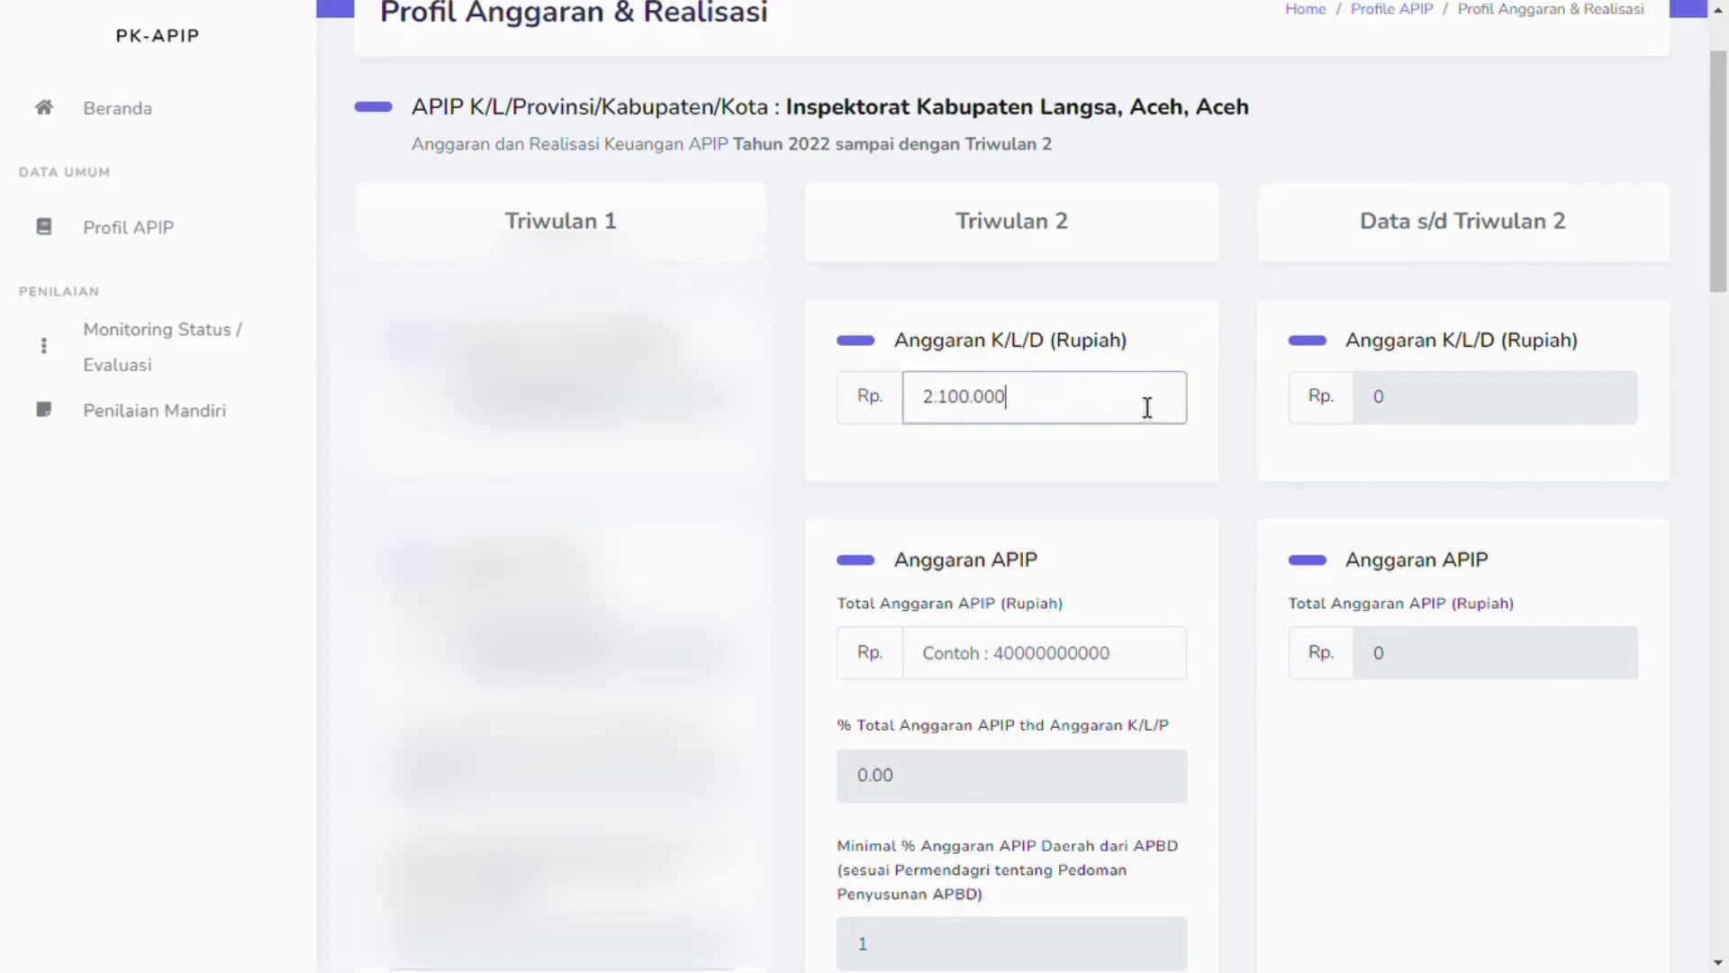
type(".000.000")
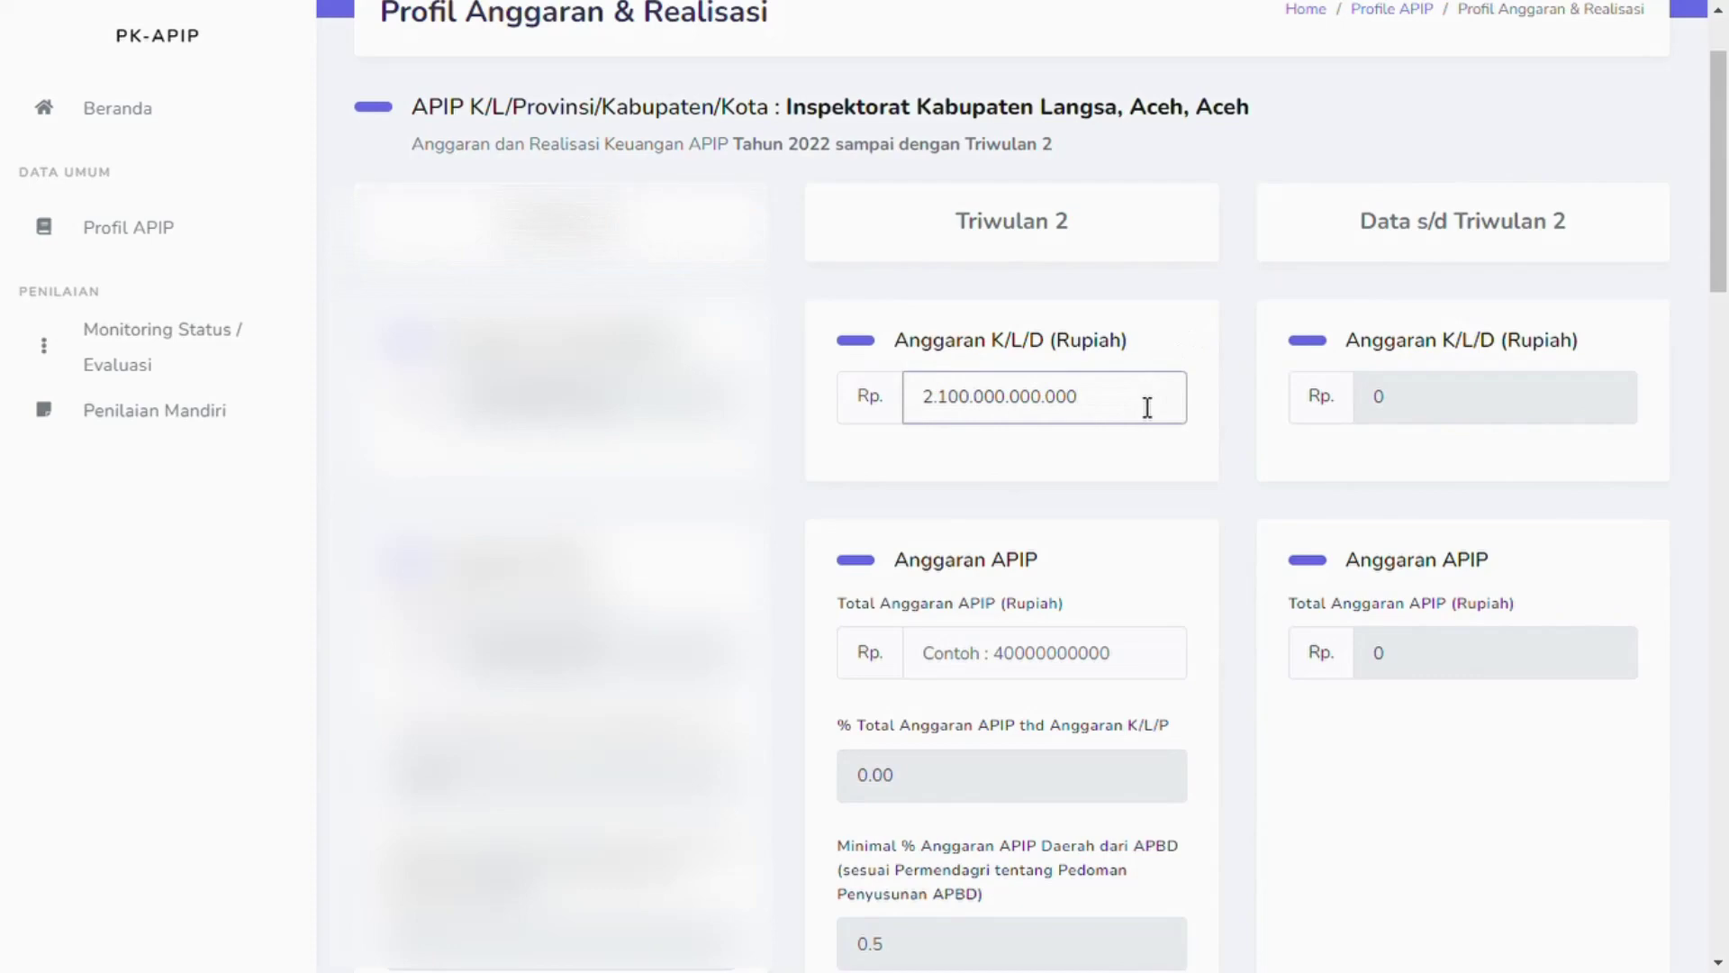
left_click(1159, 456)
Step: Set the Triwulan 2 Total Anggaran APIP to Rp 10.000.000.000
scroll(1159, 457, "down", 2)
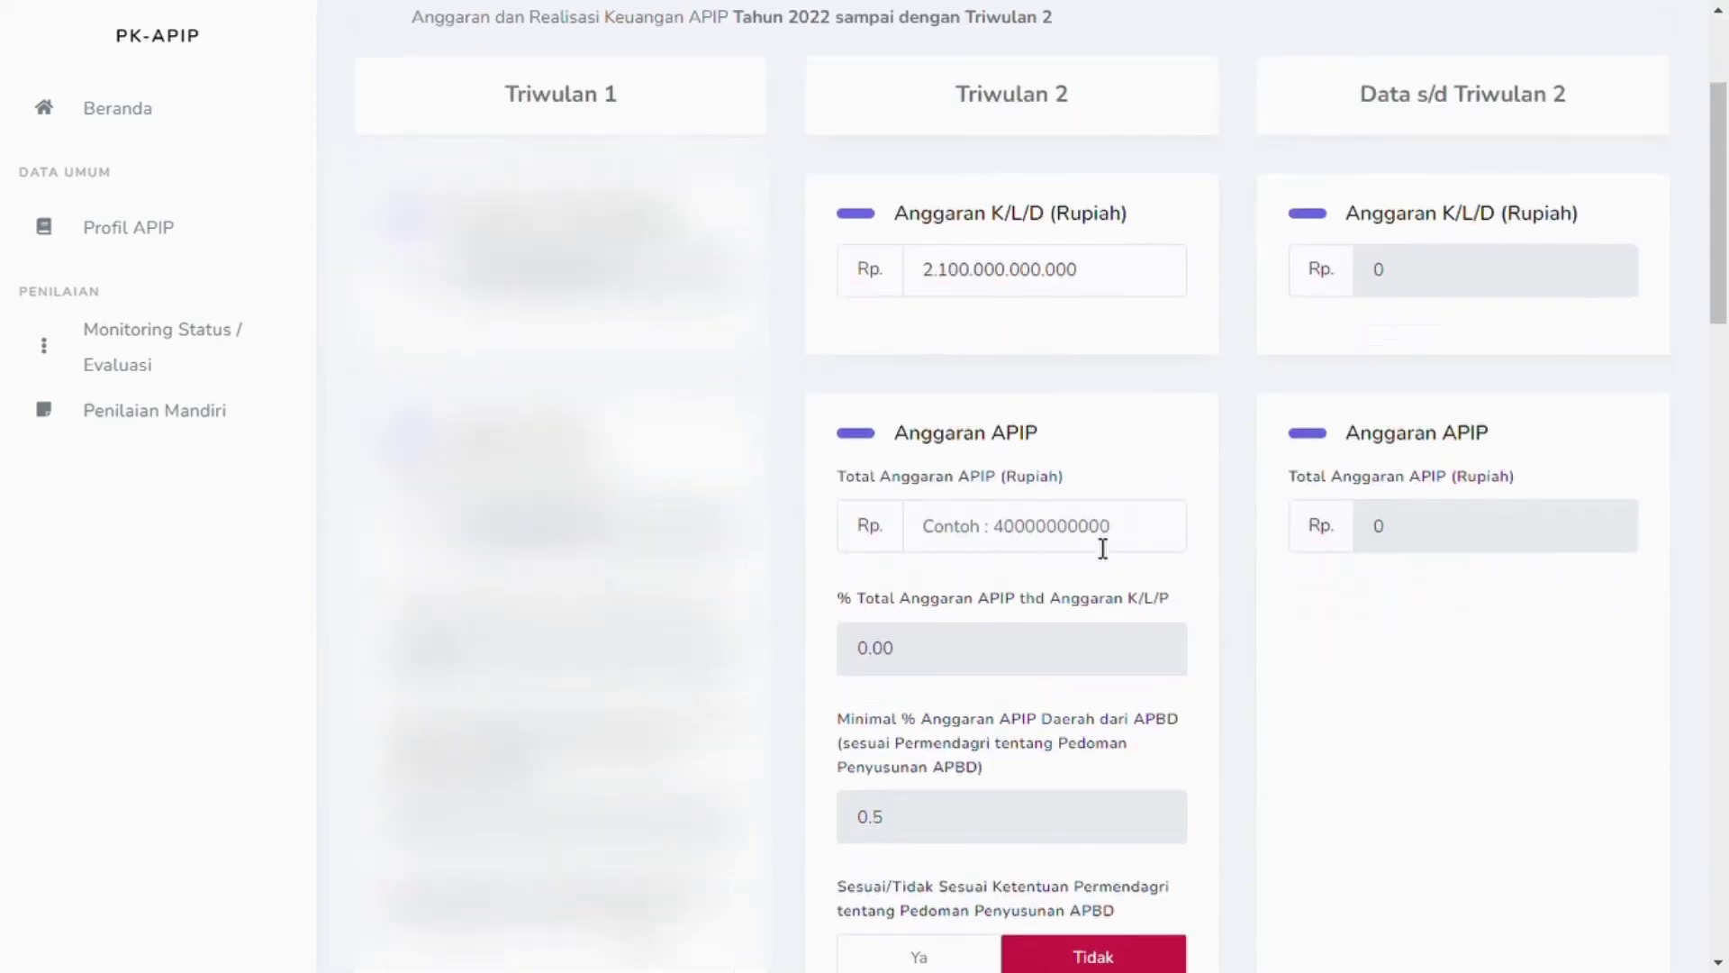
left_click(1103, 548)
left_click(1150, 475)
left_click(1147, 528)
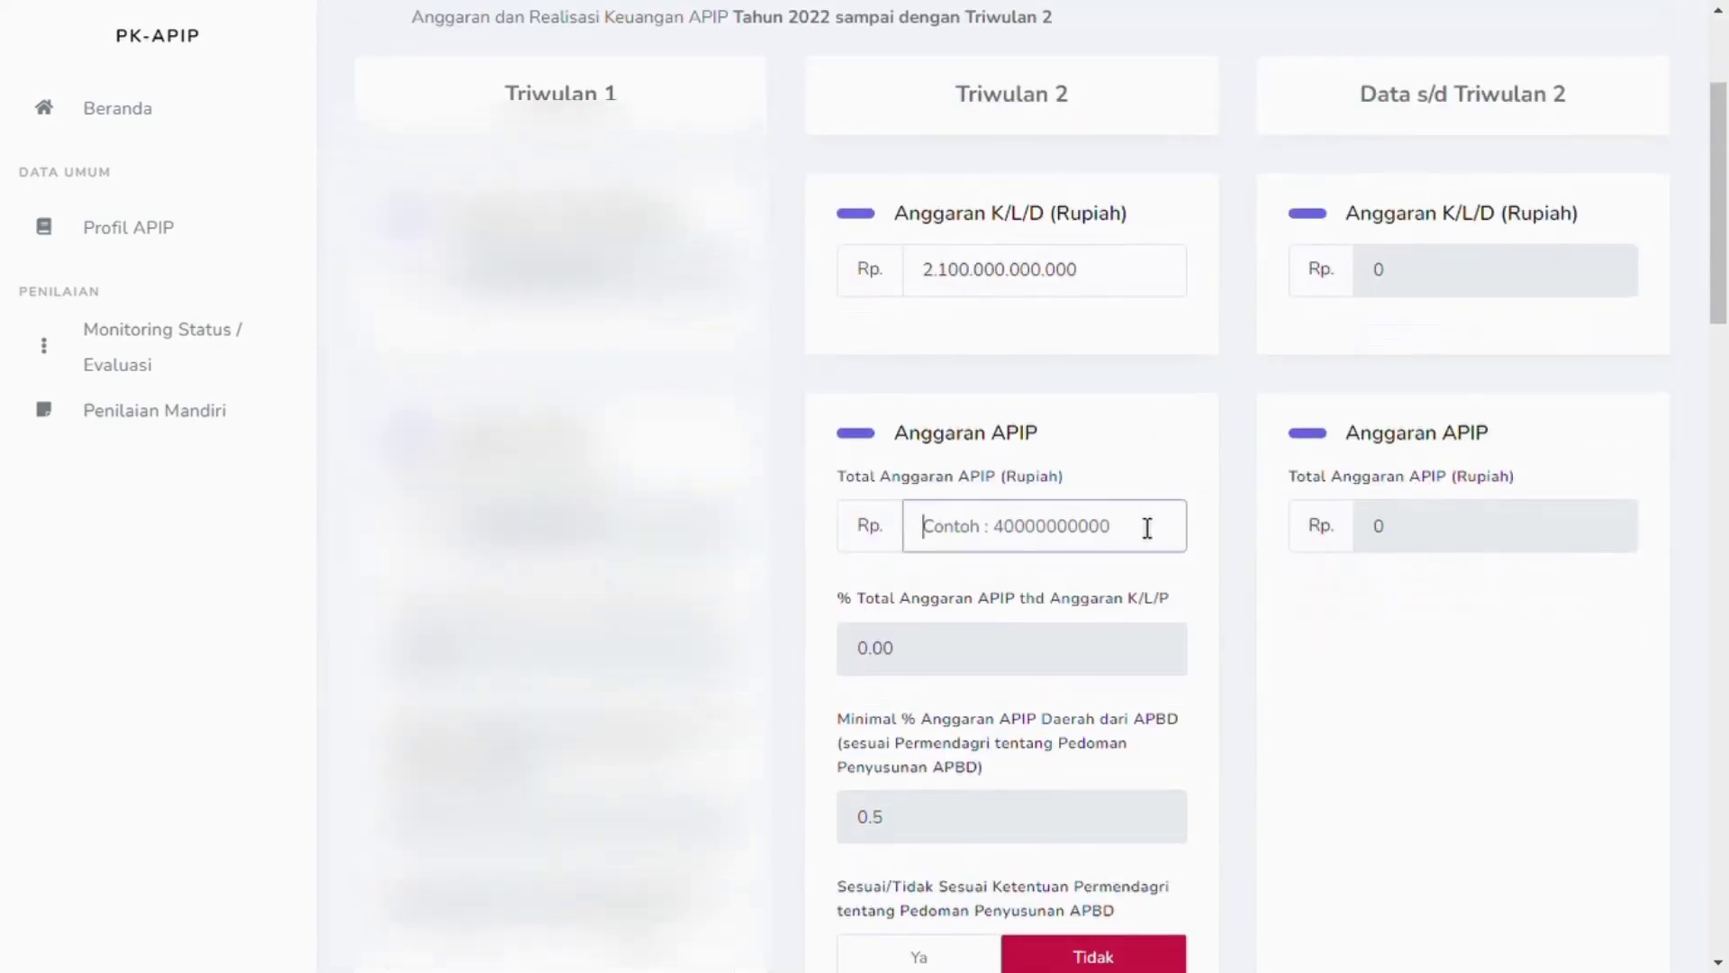
type("10.000.000.")
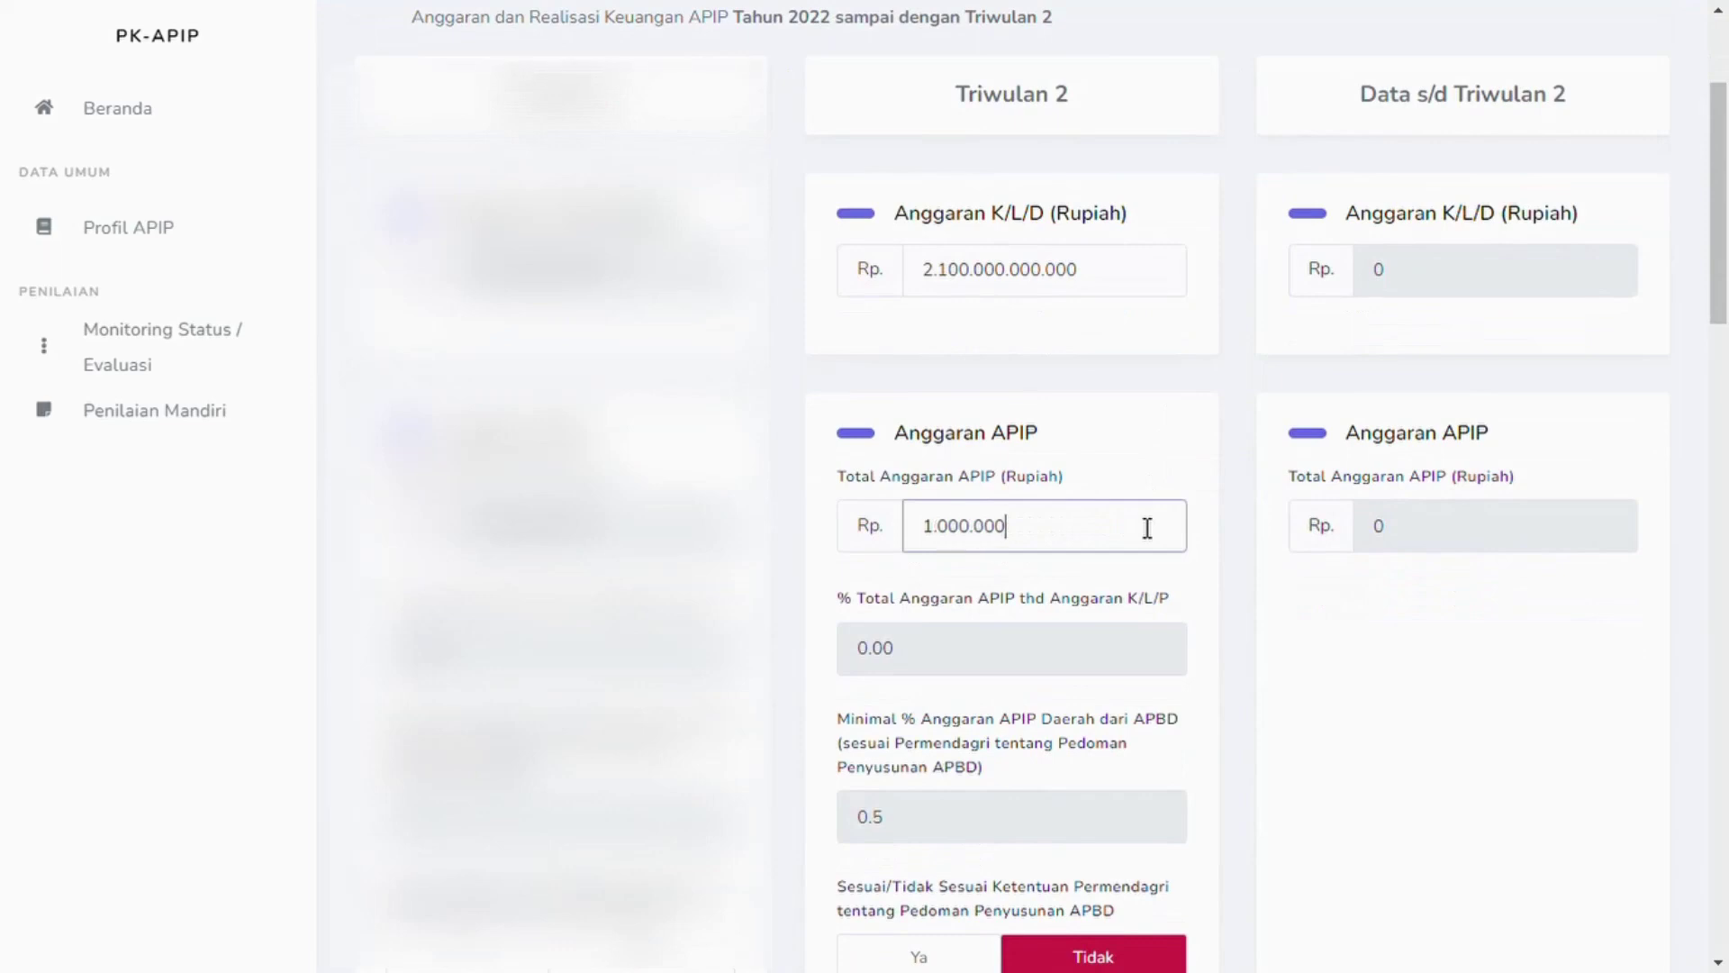
type("000")
left_click(1220, 588)
scroll(1216, 586, "down", 2)
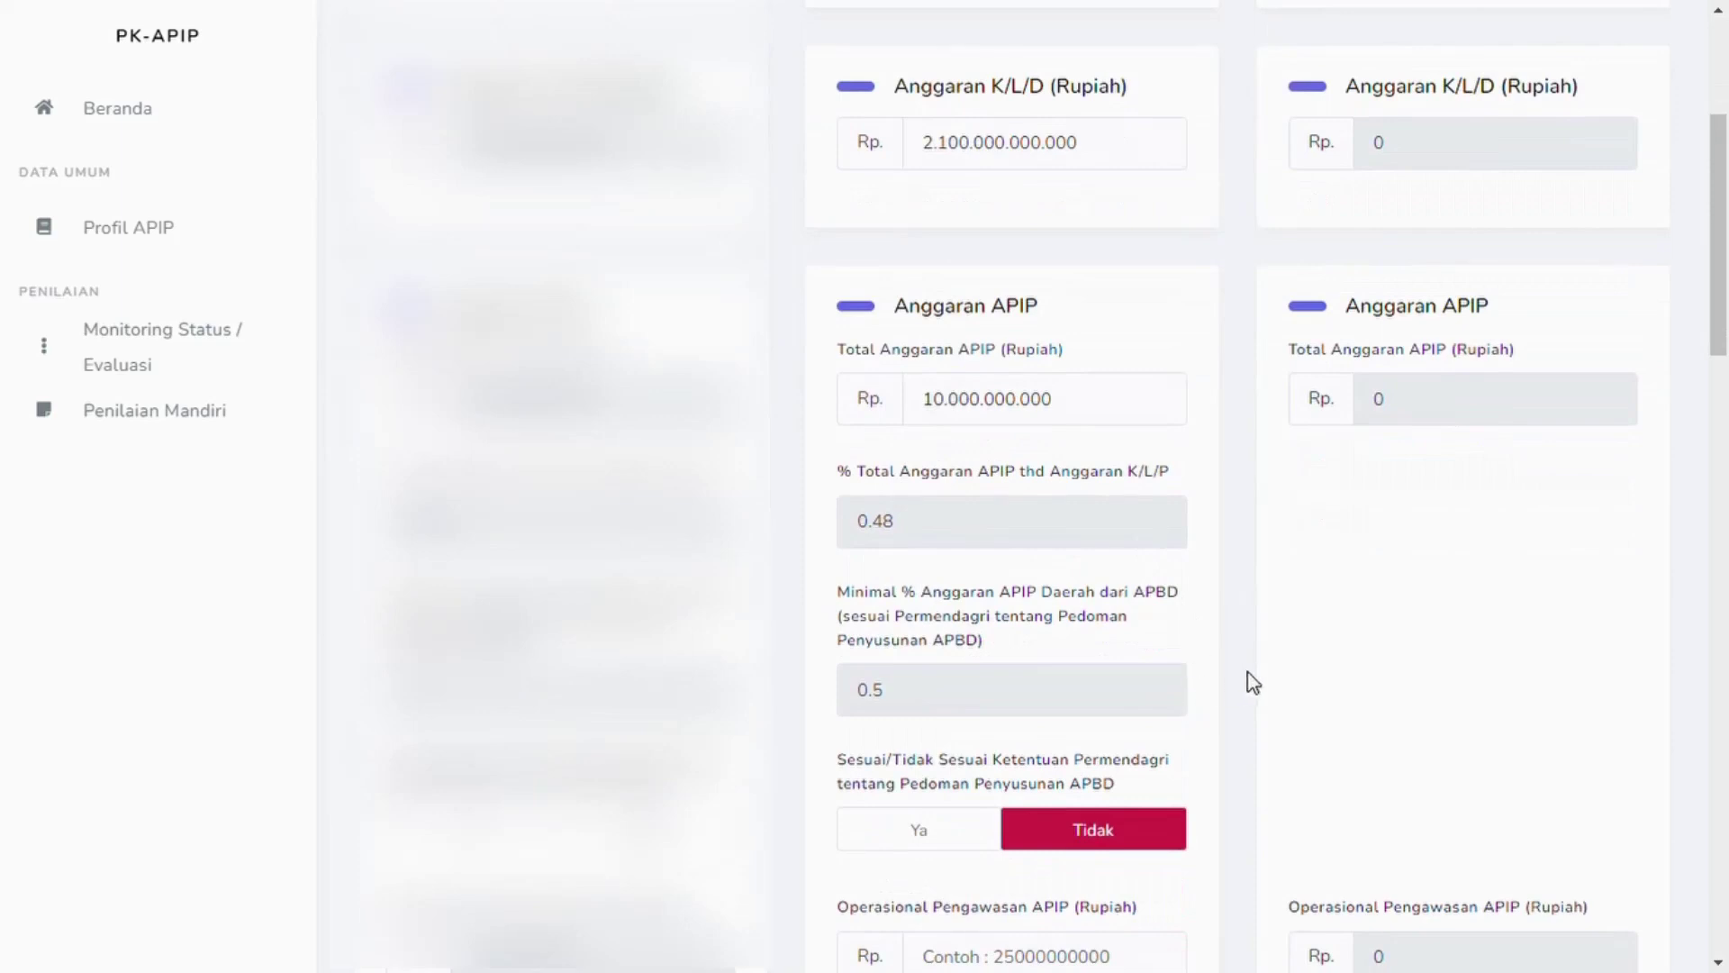
Step: Set the Triwulan 2 budget for Operasional Pengawasan APIP to Rp 2.000.000.000
scroll(1219, 671, "down", 5)
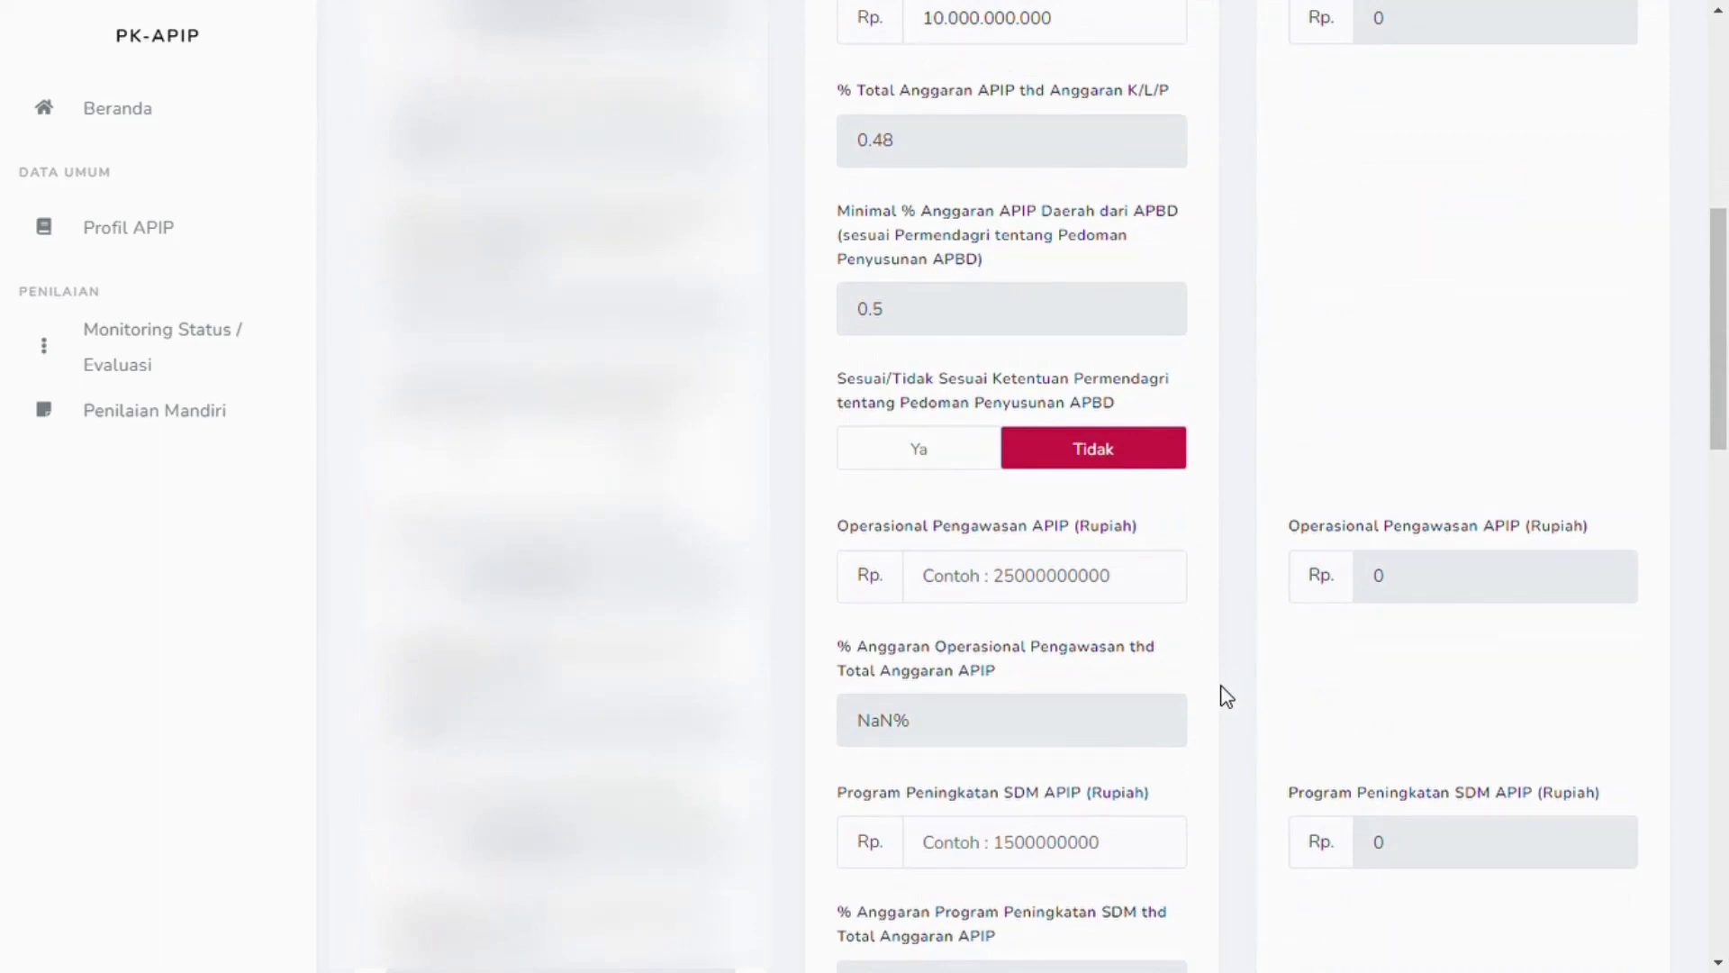
left_click(1096, 600)
type("2")
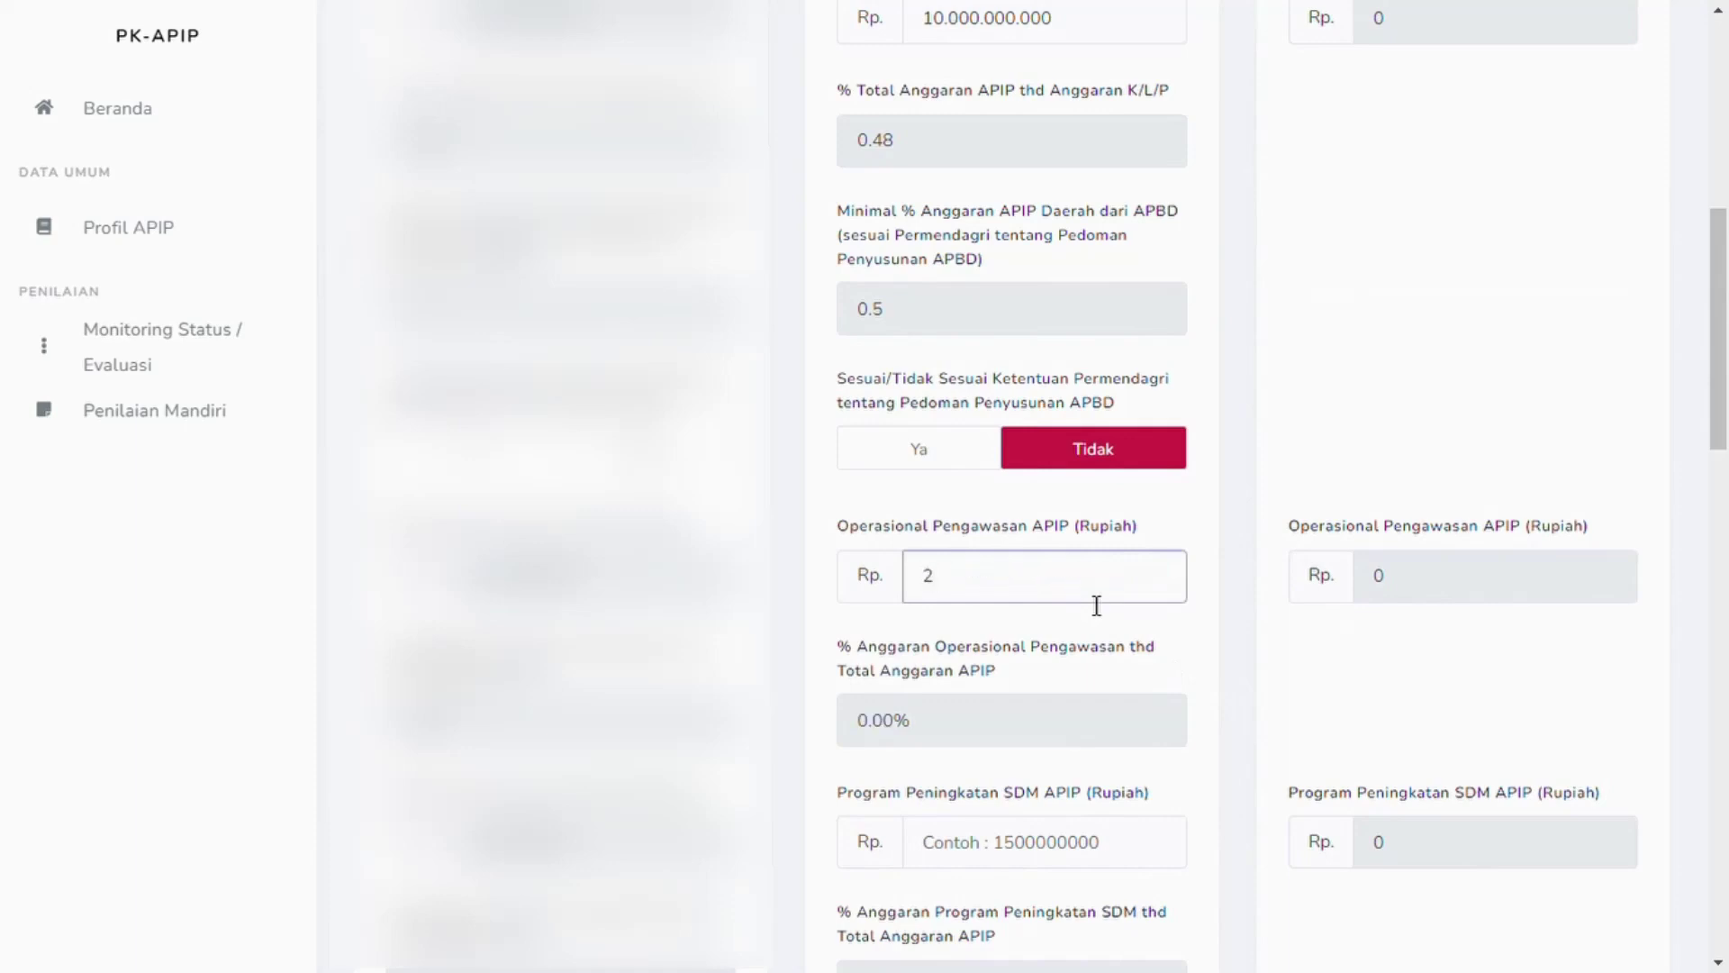
type(".000.000.000")
Step: Set the Triwulan 2 budget for Program Peningkatan SDM APIP to Rp 200.000.000
scroll(1158, 717, "down", 3)
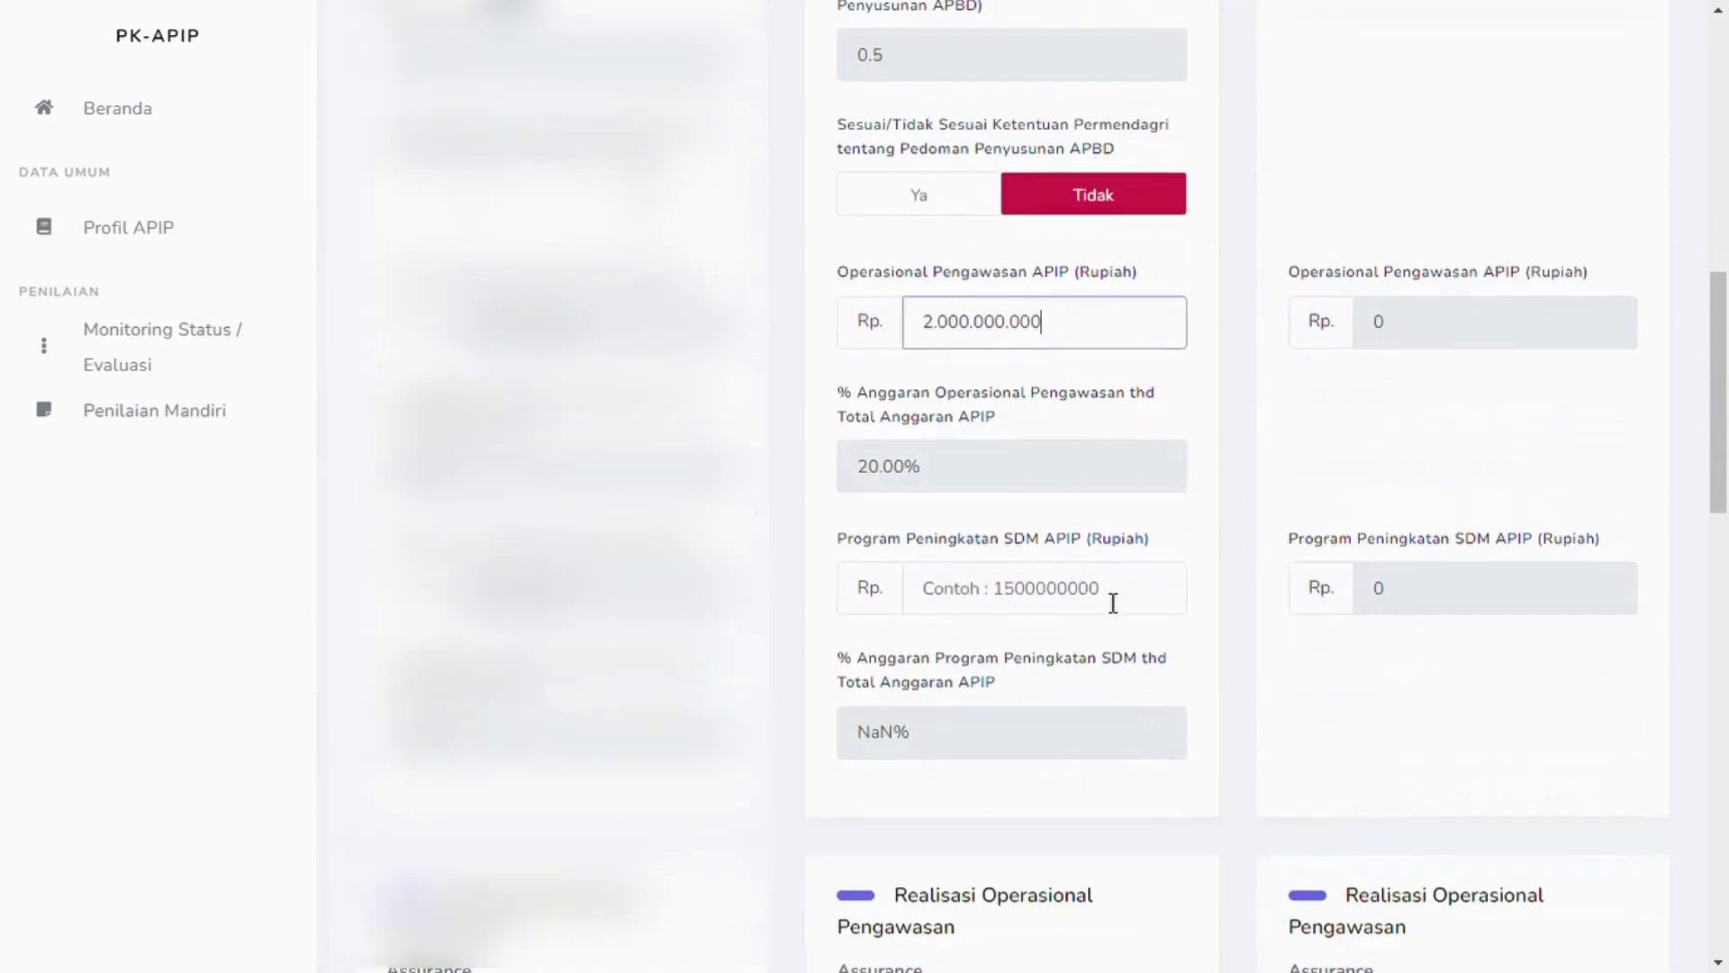
left_click(1112, 602)
type("200.000.00")
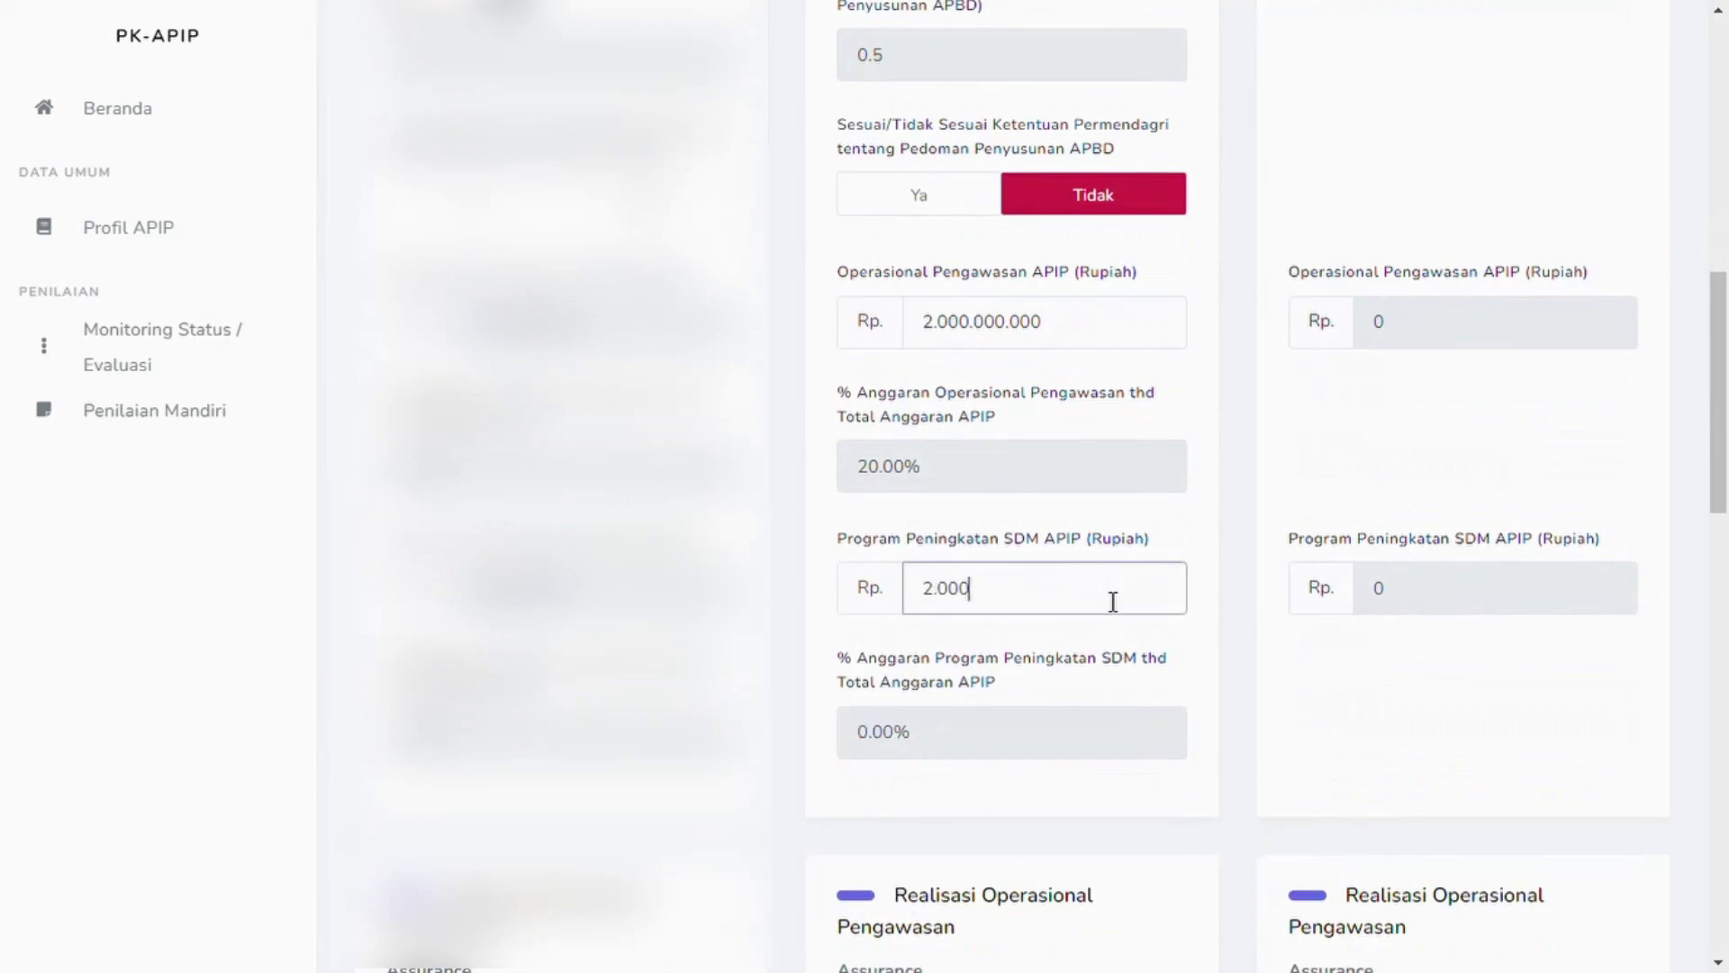
type("0")
left_click(1202, 533)
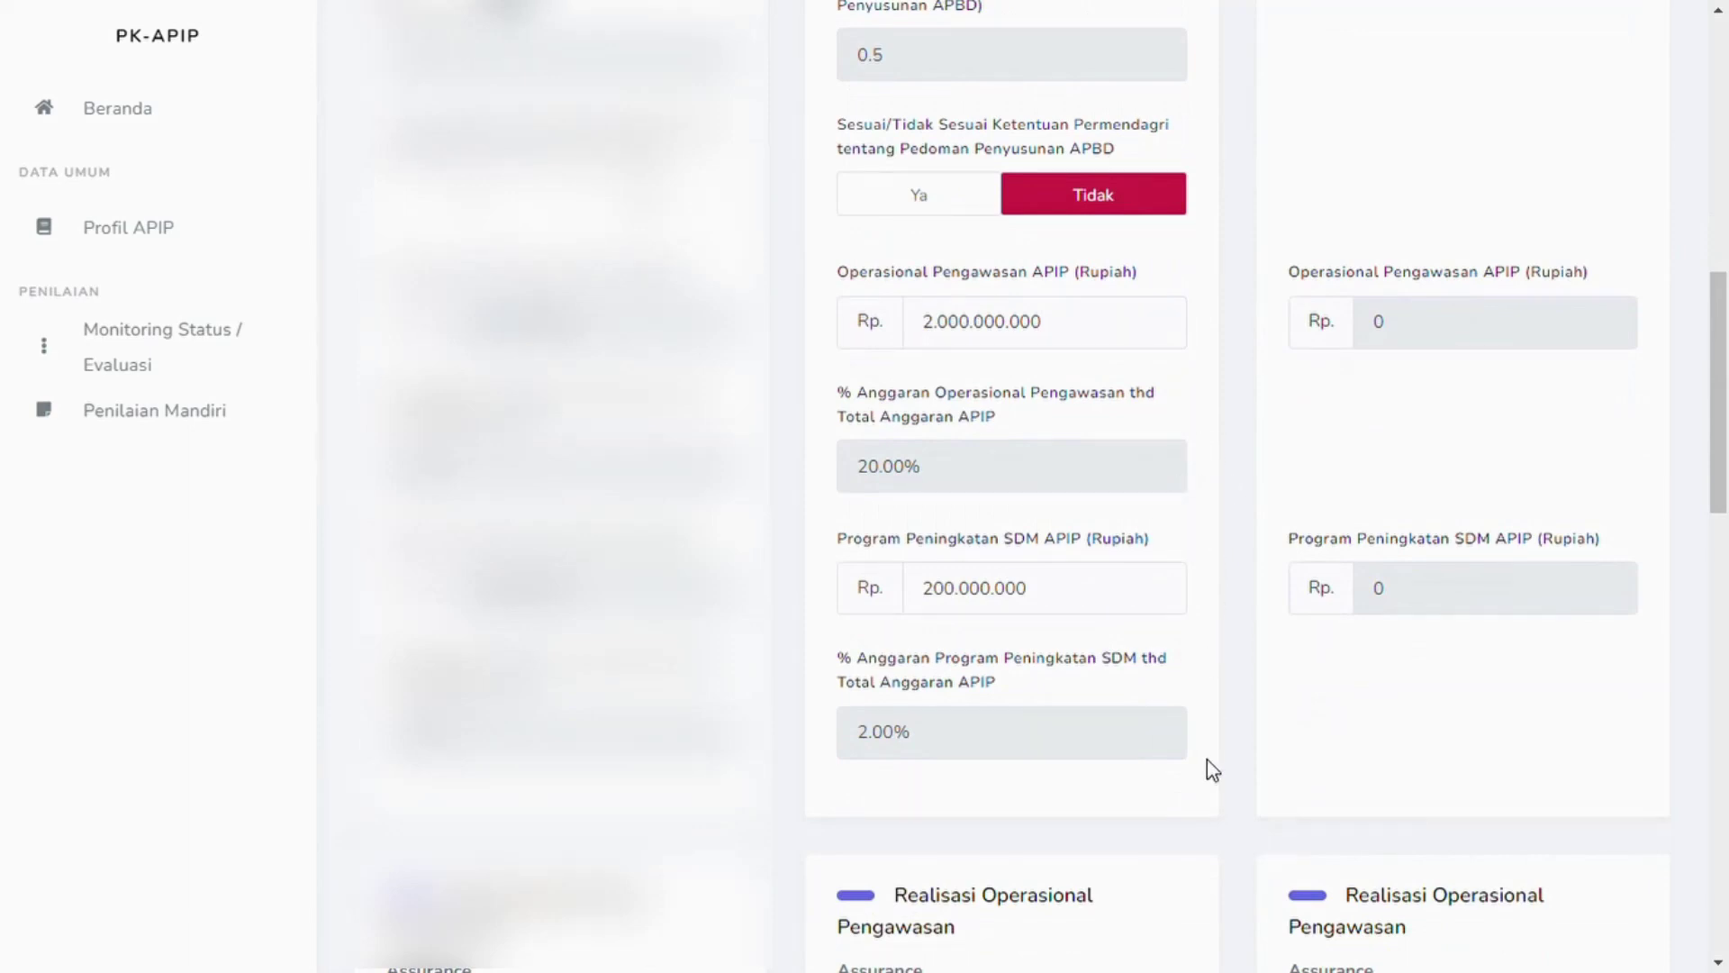
Step: Fill in the Triwulan 2 Realisasi Operasional Pengawasan with Rp 550.000.000 for Assurance and Rp 50.000.000 for Consulting
scroll(1218, 758, "down", 3)
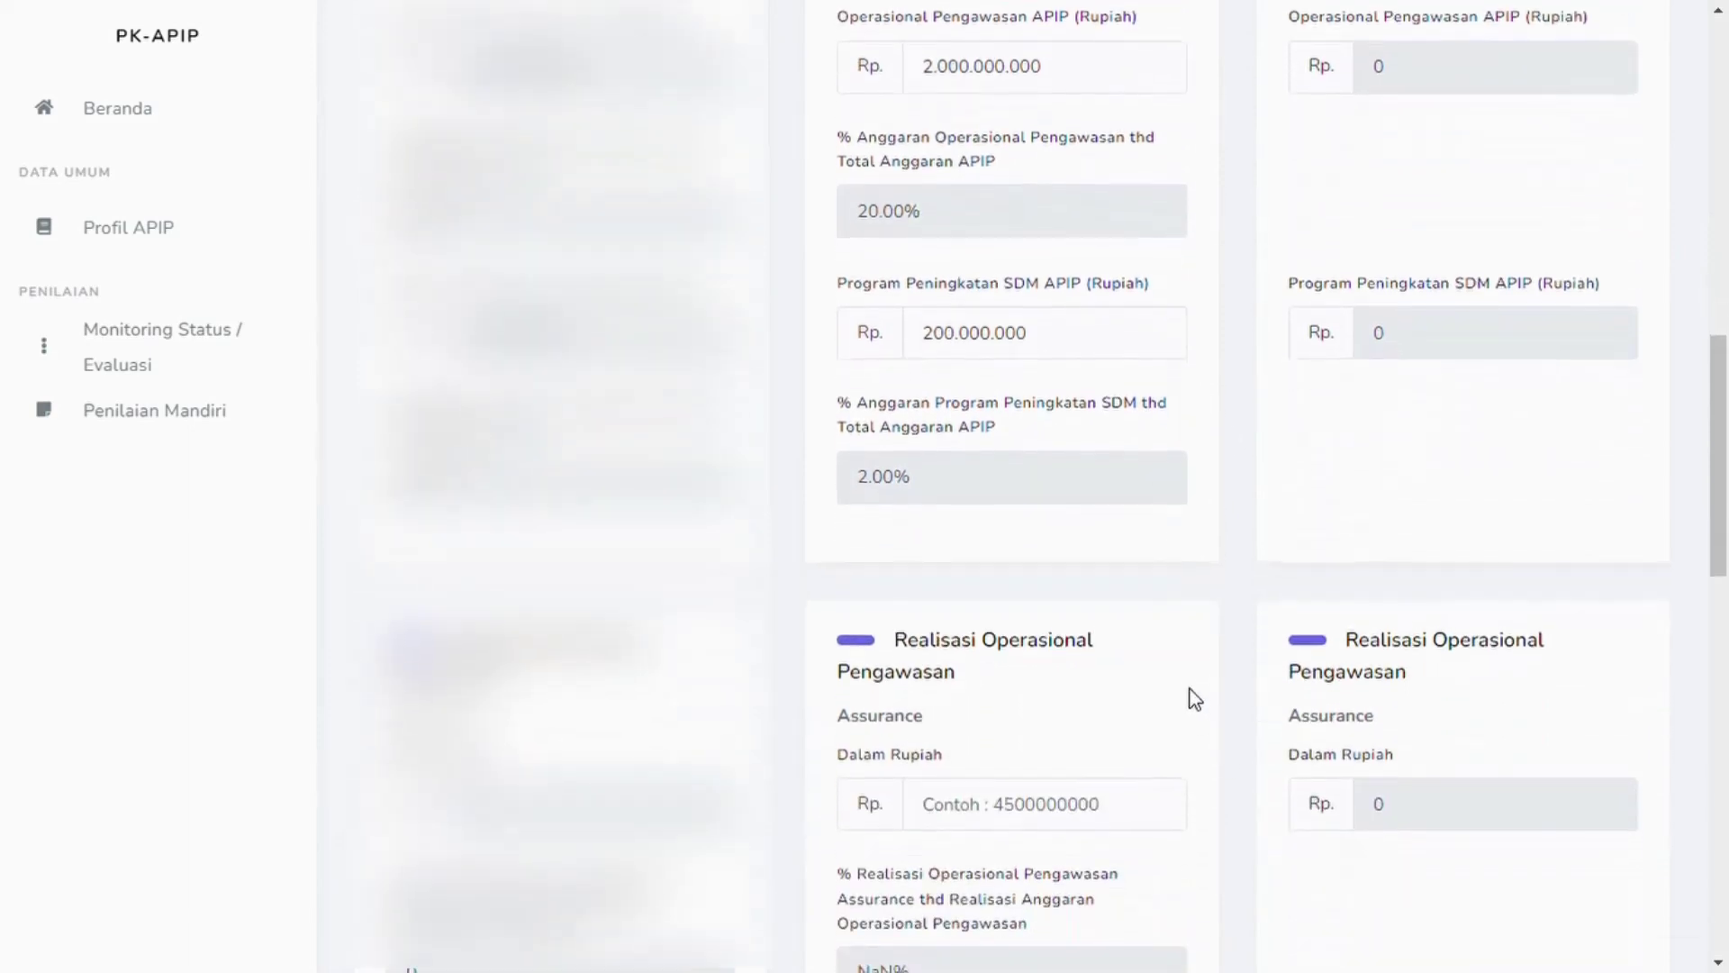
scroll(1194, 698, "down", 3)
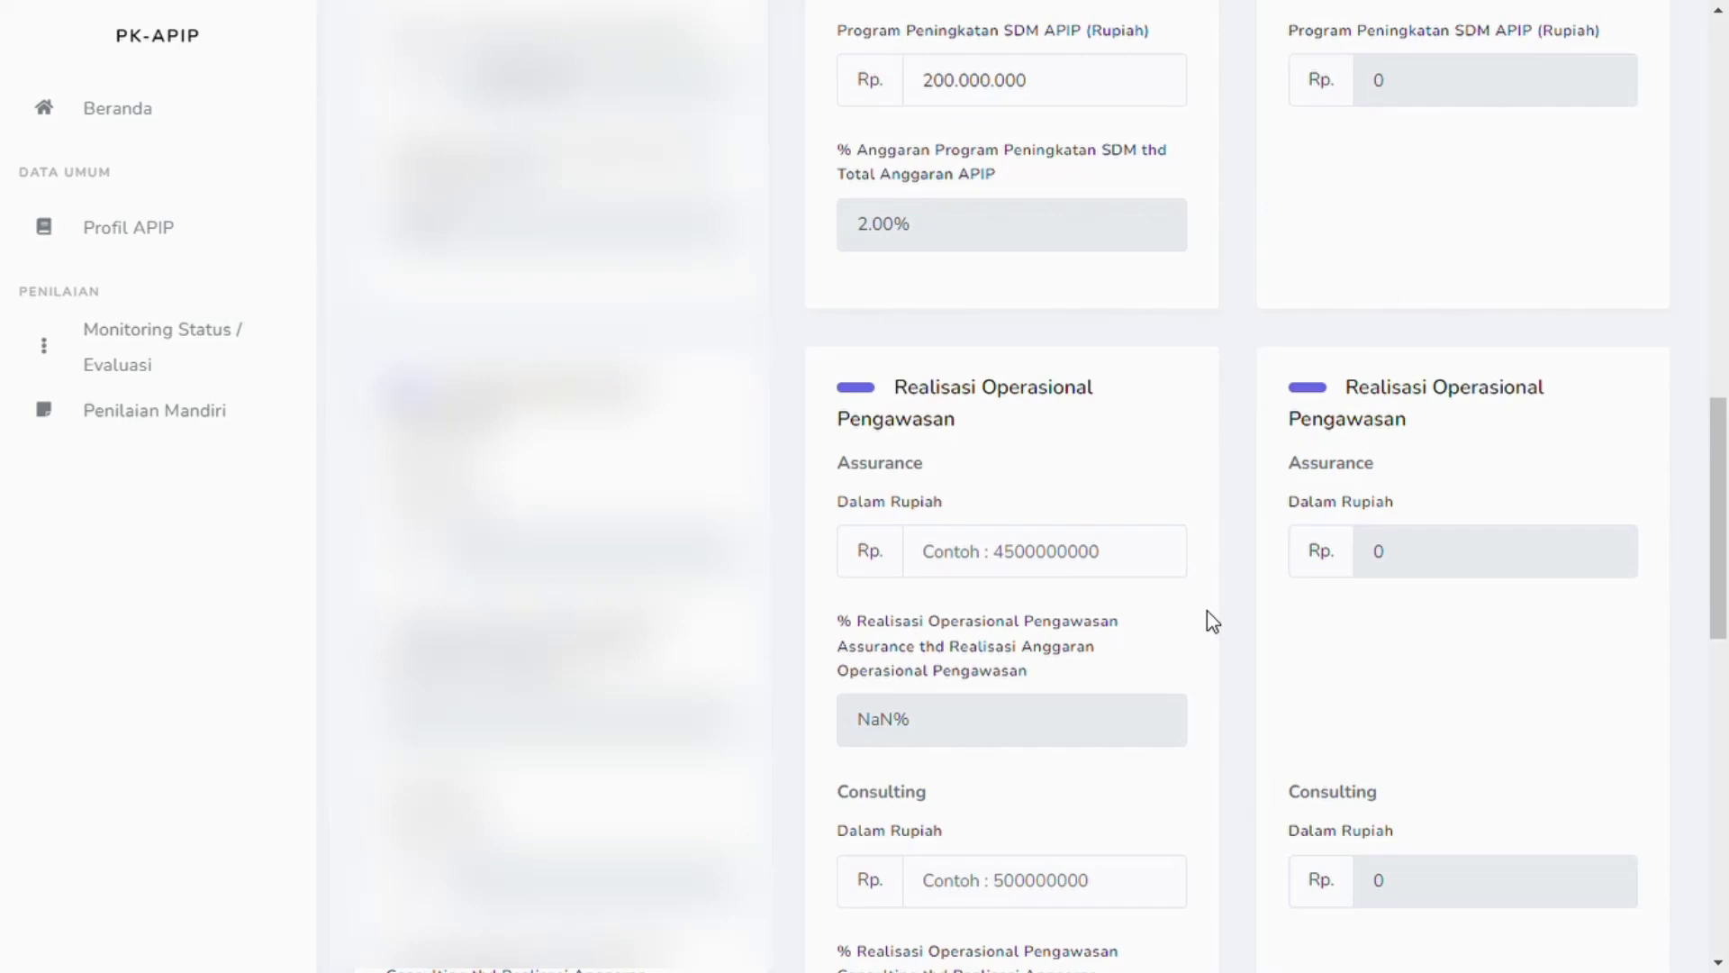
left_click(1113, 553)
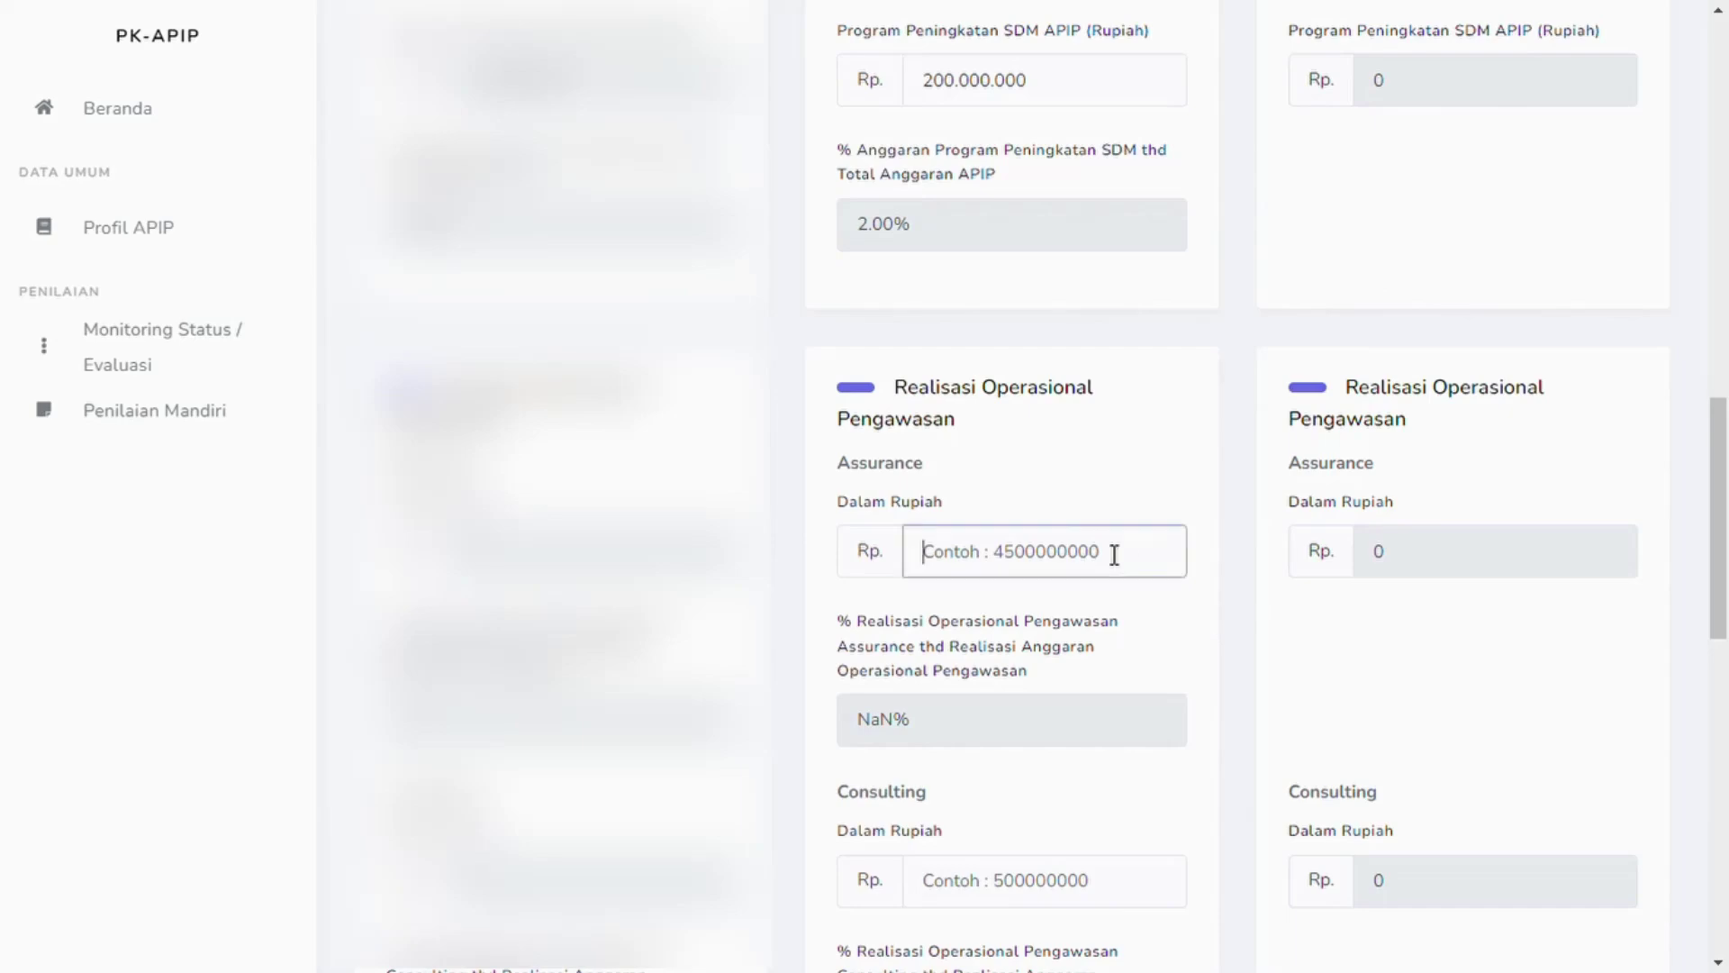
type("550.000.000")
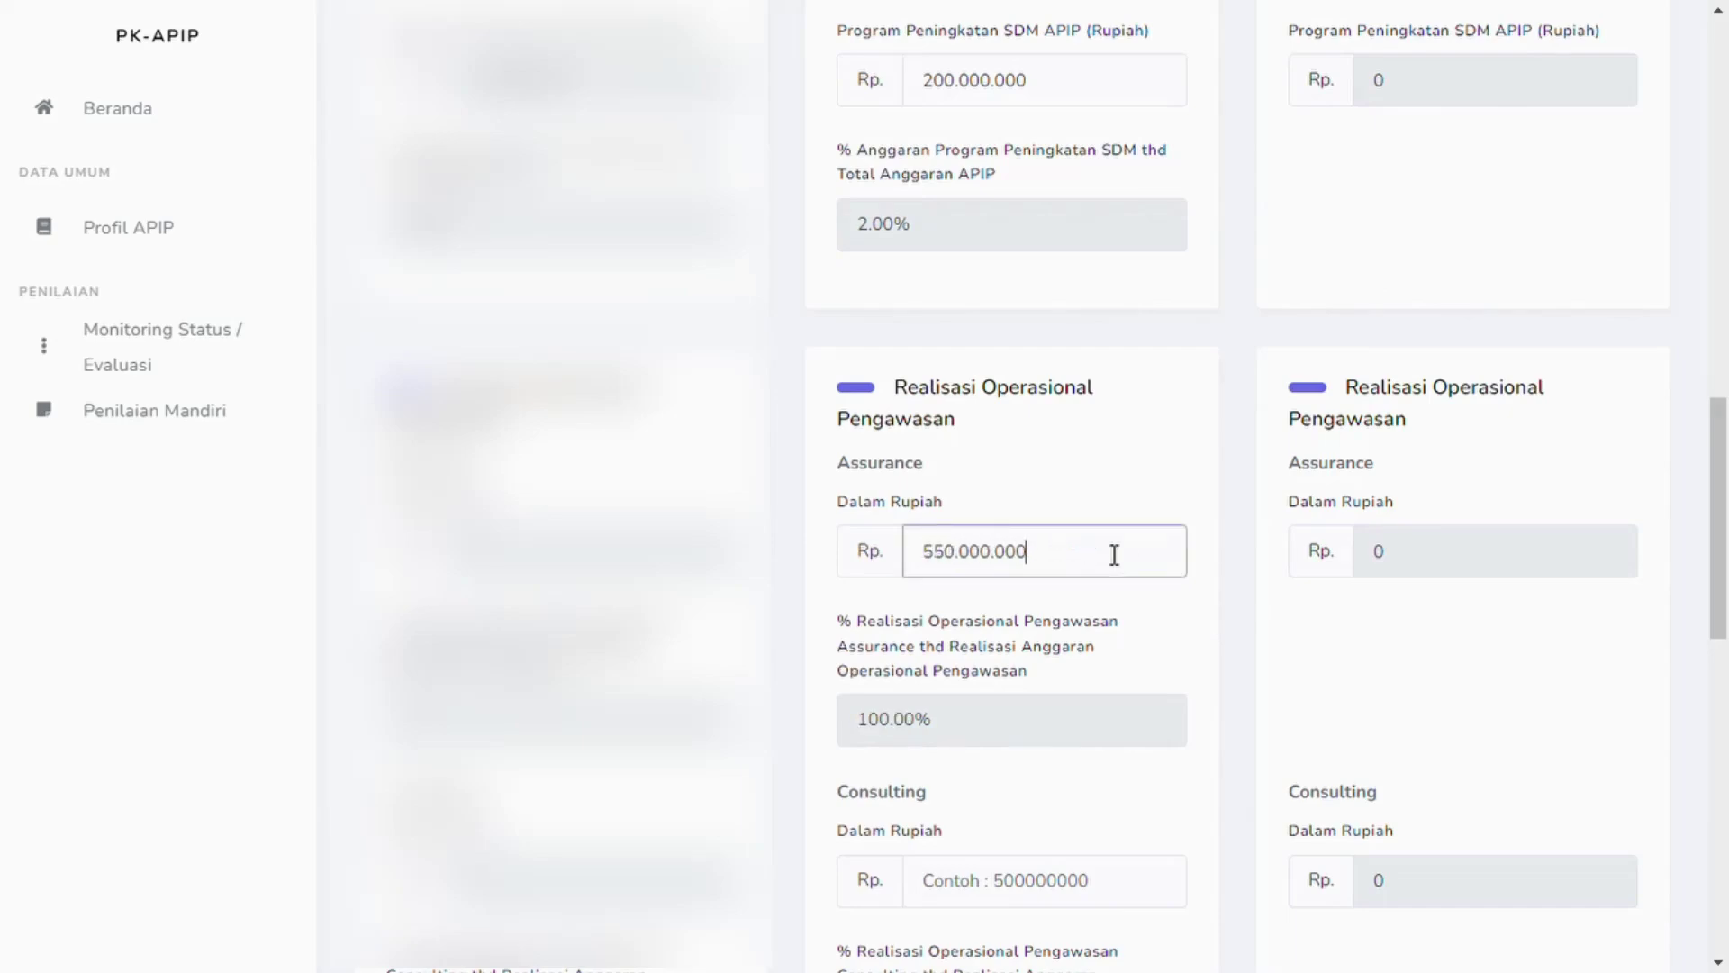
scroll(1123, 598, "down", 3)
left_click(1136, 635)
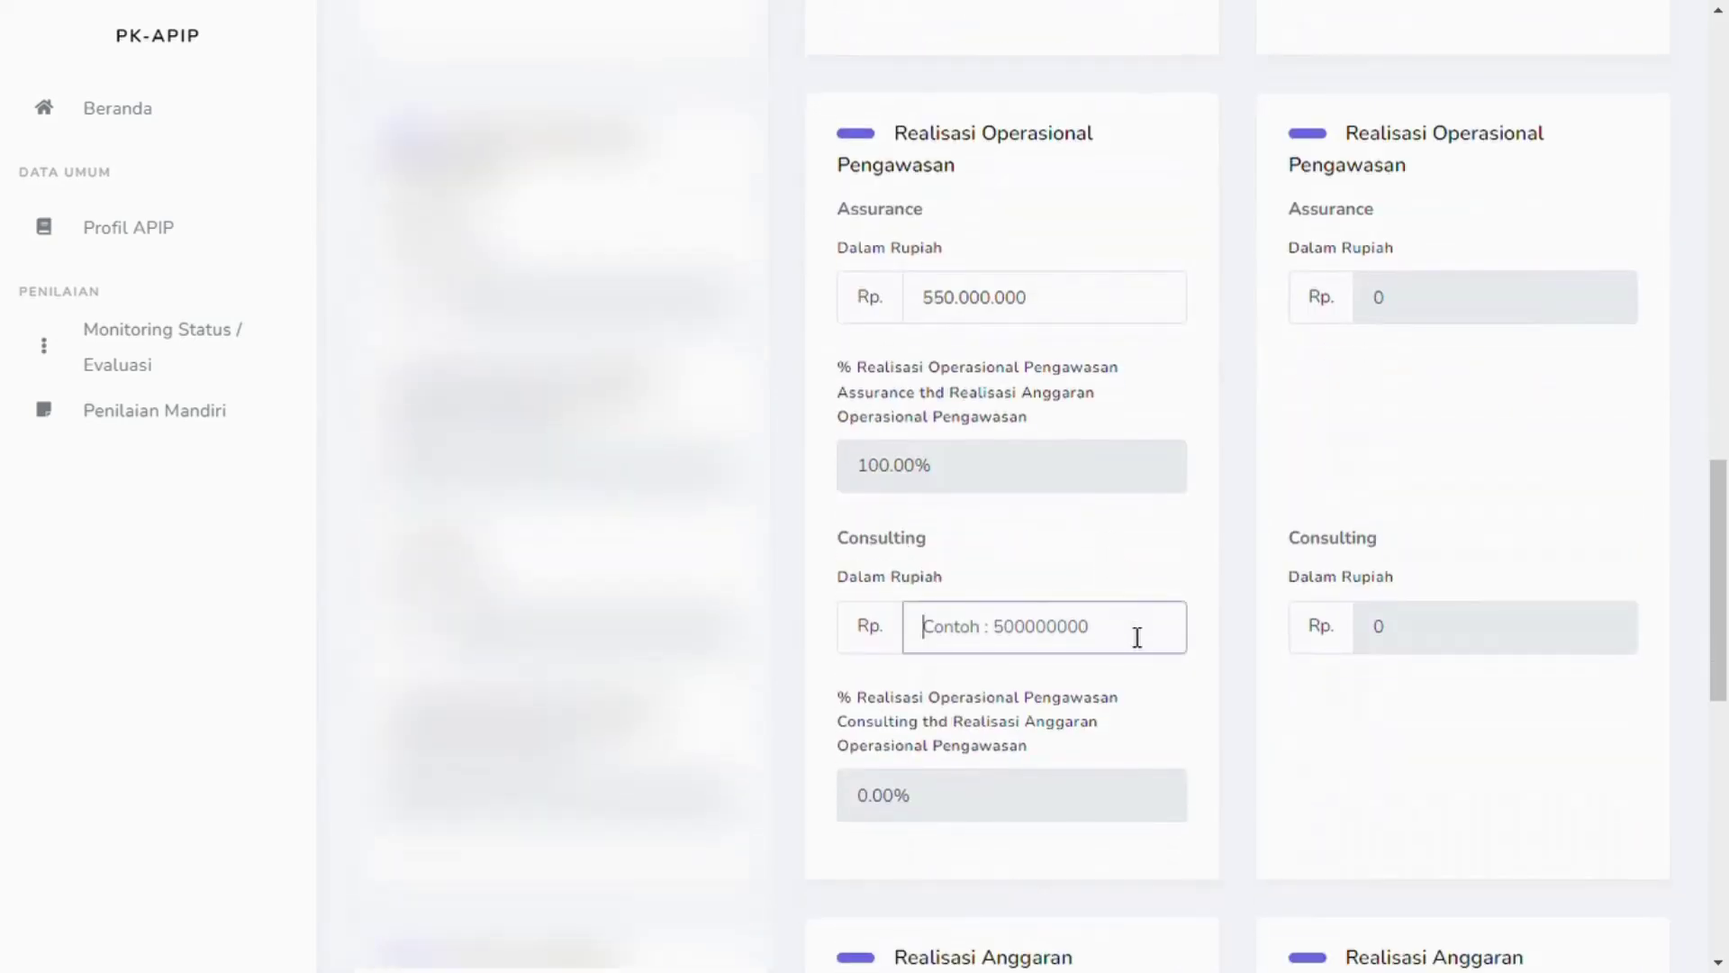
type("50.000.000")
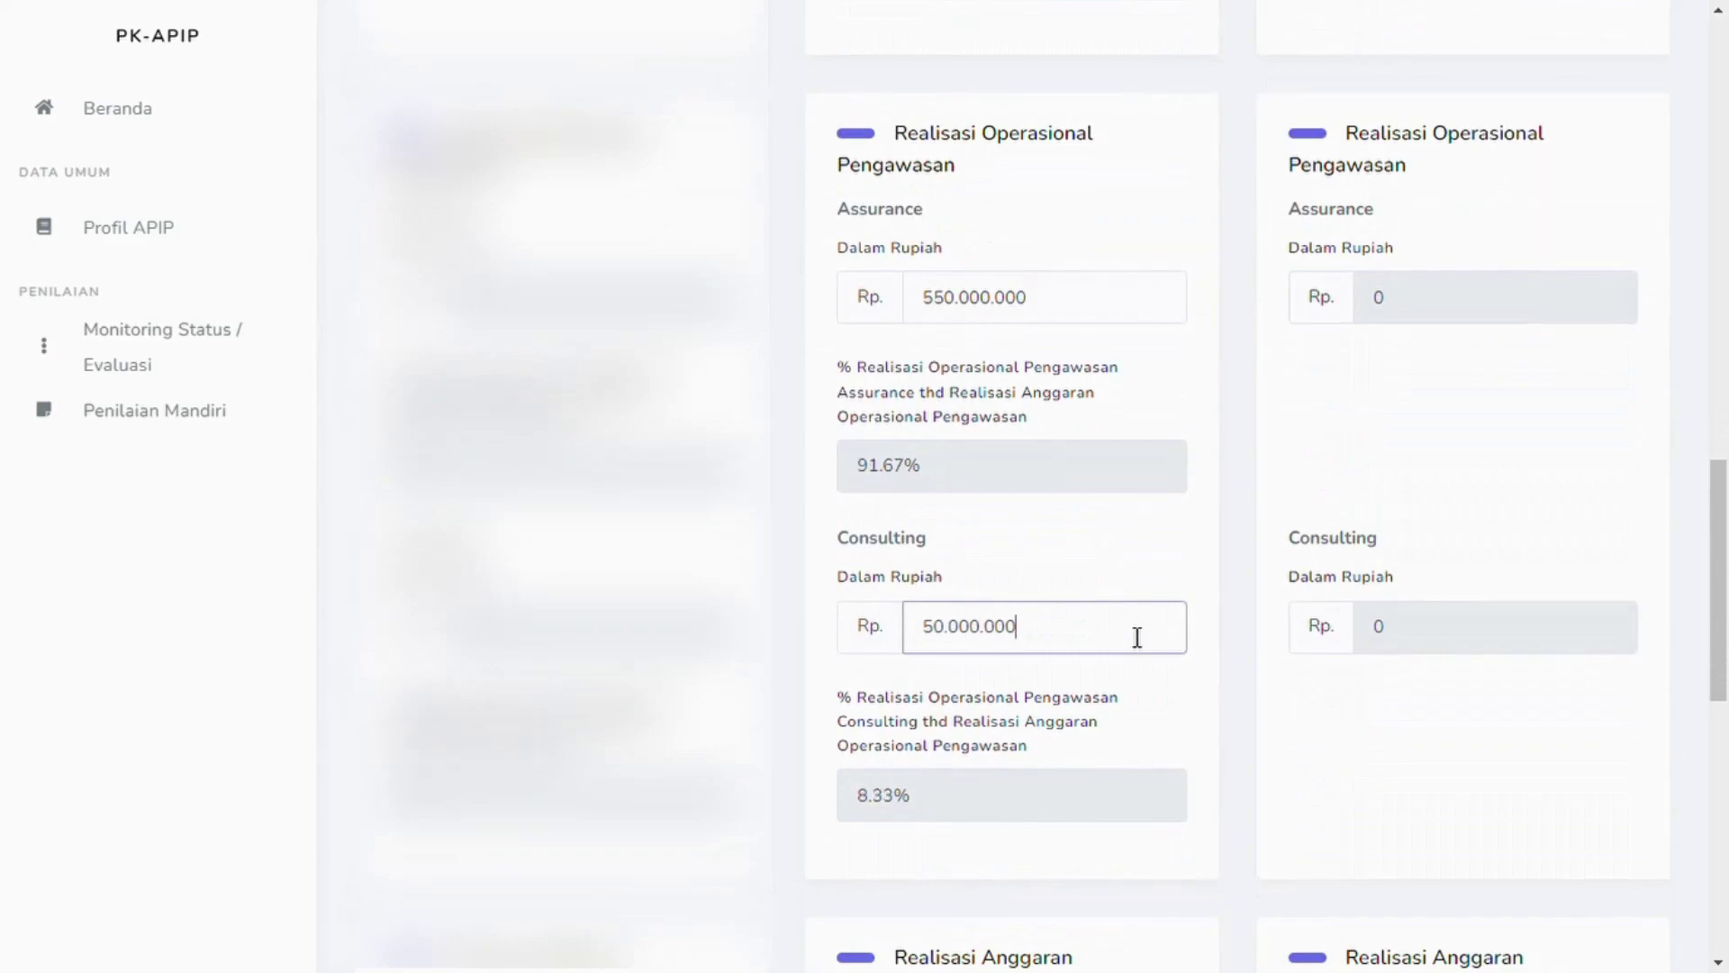
left_click(1204, 523)
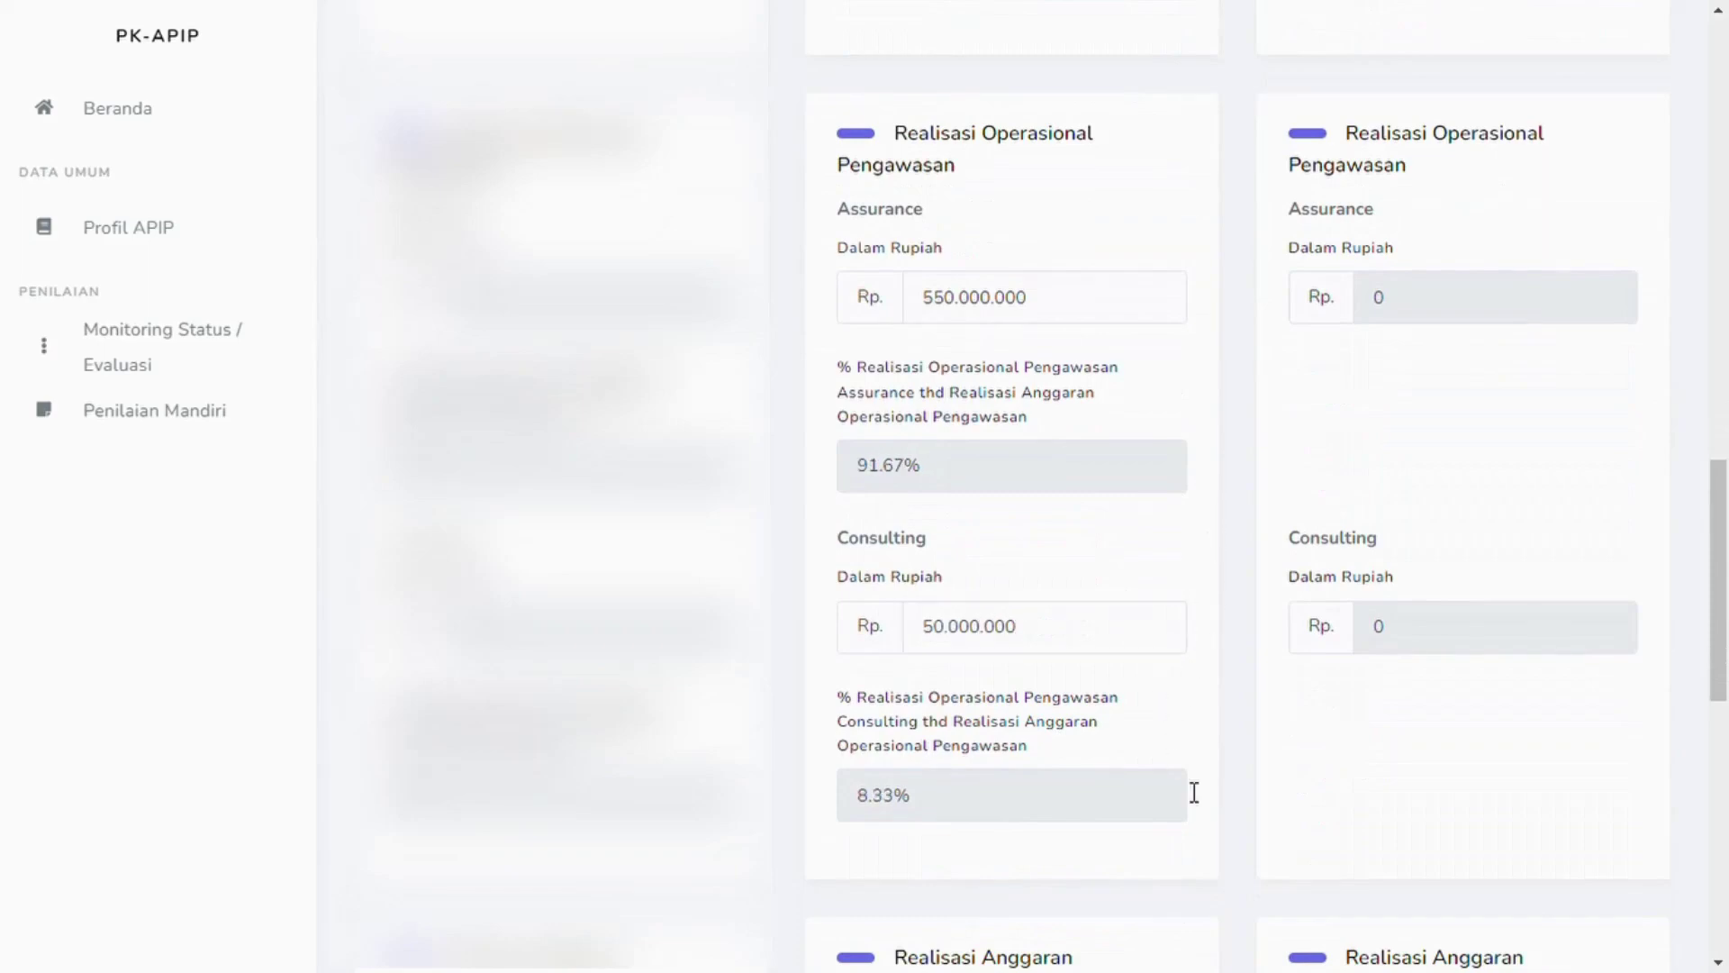
Step: Set the Triwulan 2 Realisasi Anggaran for Program Peningkatan SDM to Rp 40.000.000
scroll(1189, 788, "down", 7)
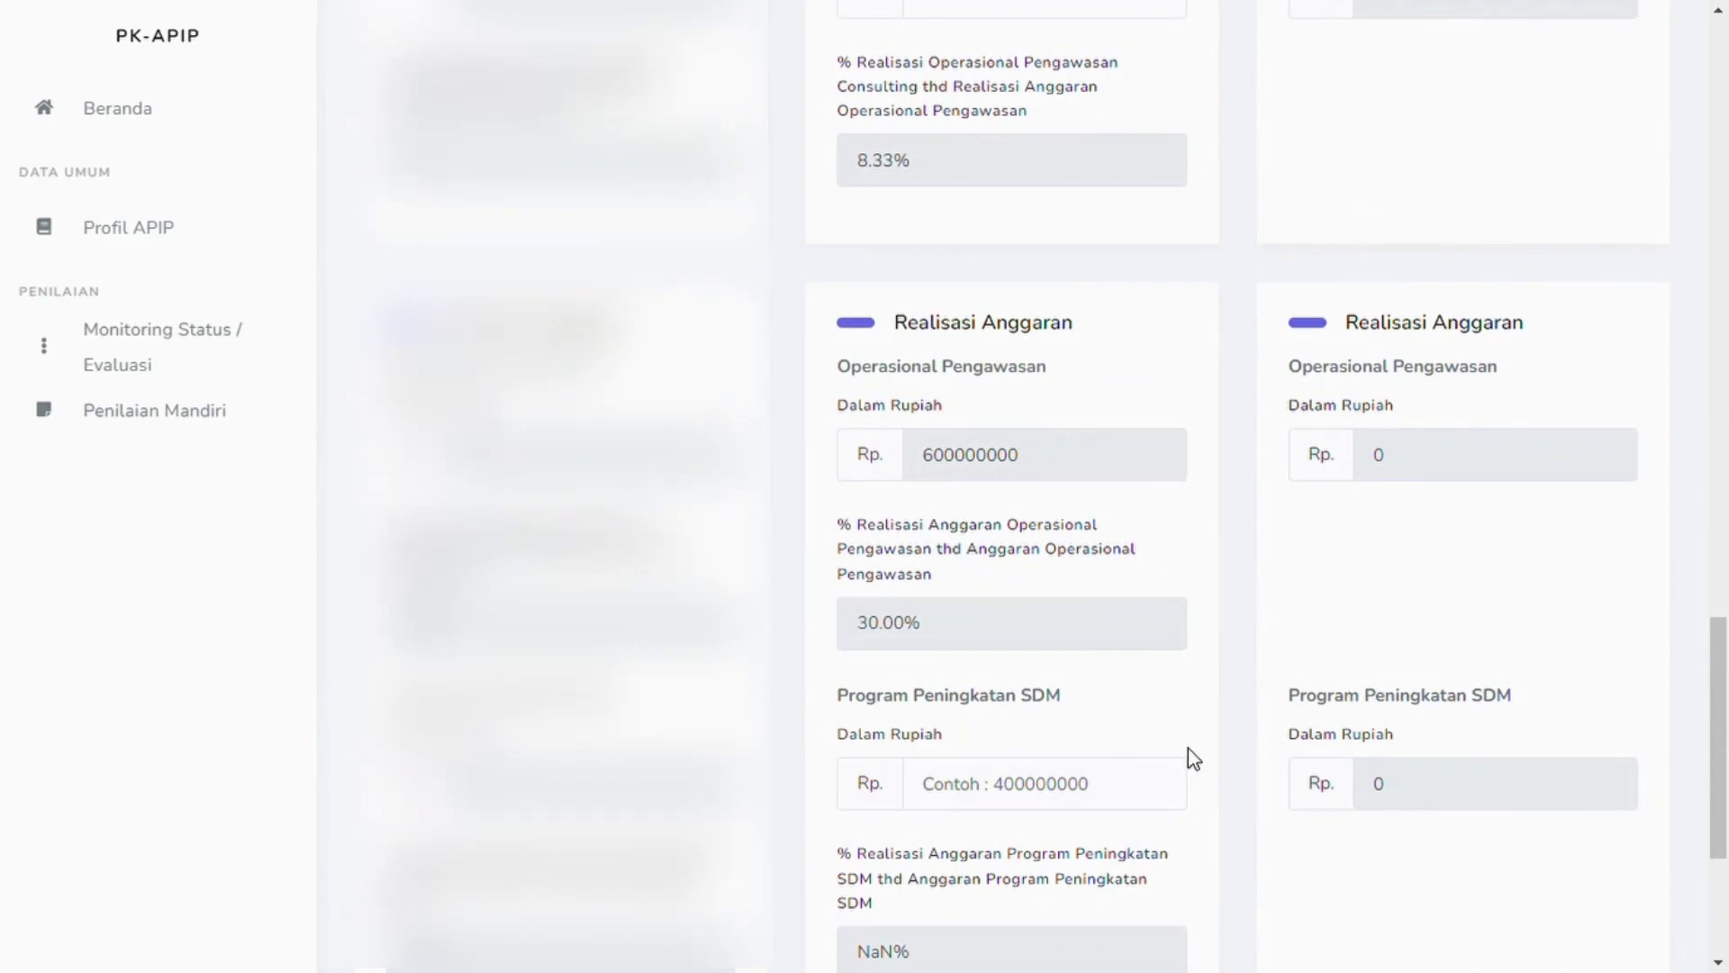
scroll(1162, 494, "up", 4)
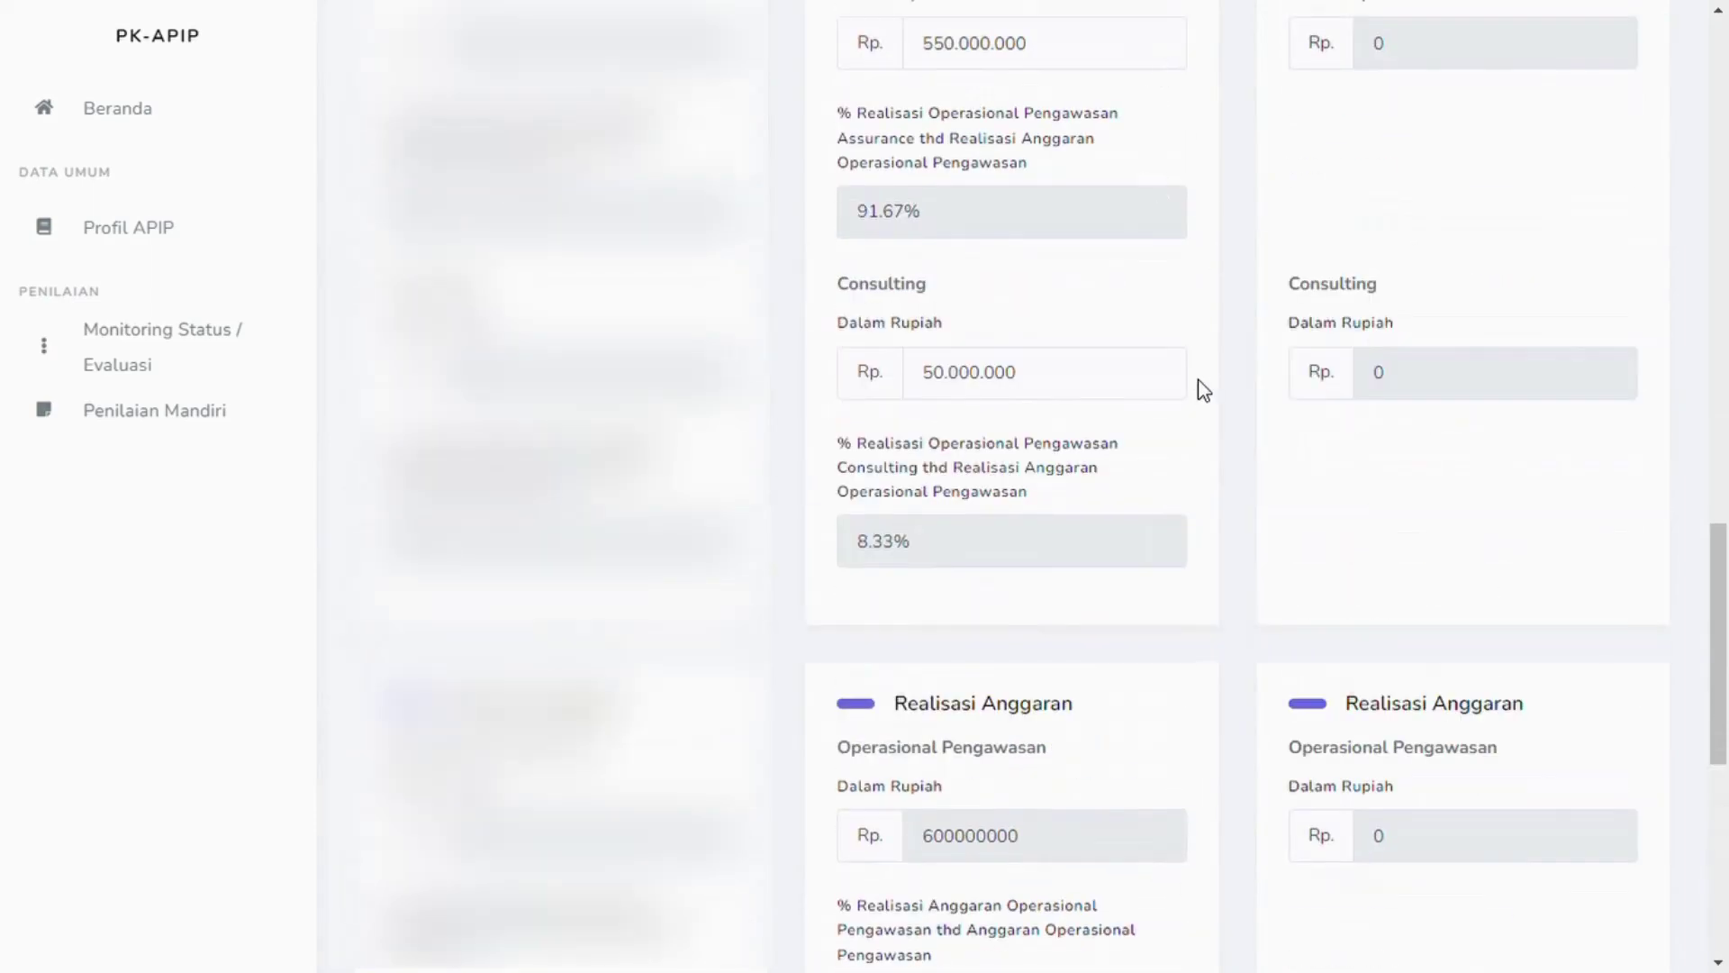
scroll(1200, 412, "down", 6)
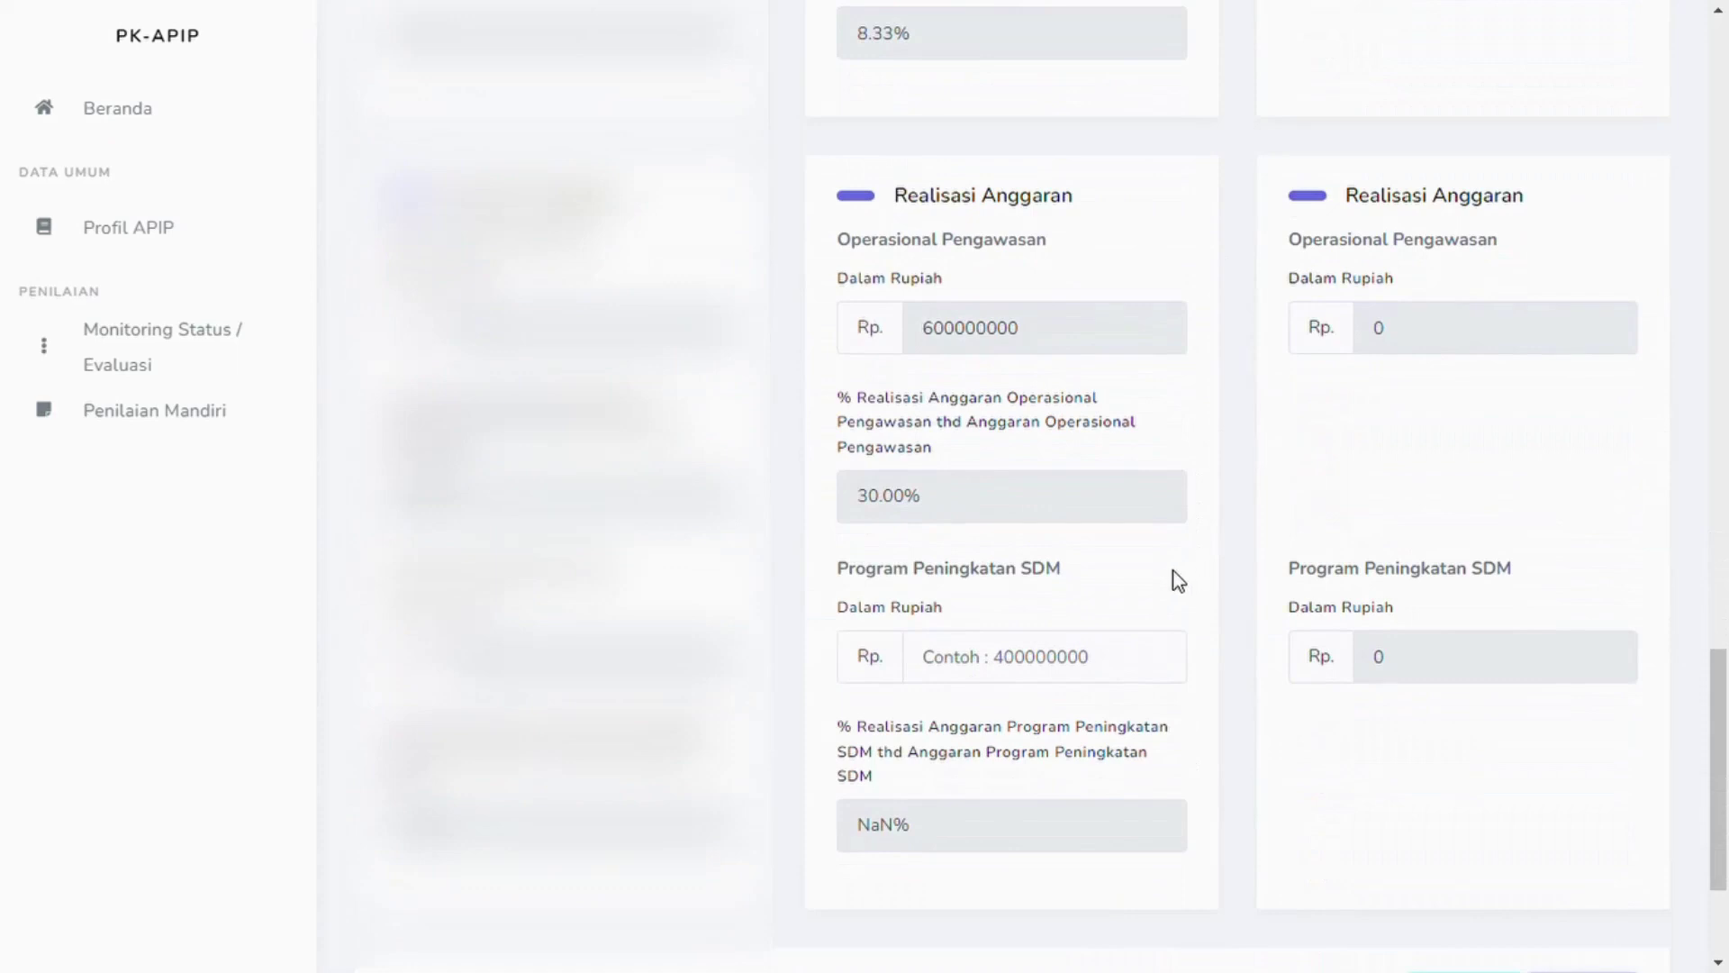
left_click(1096, 680)
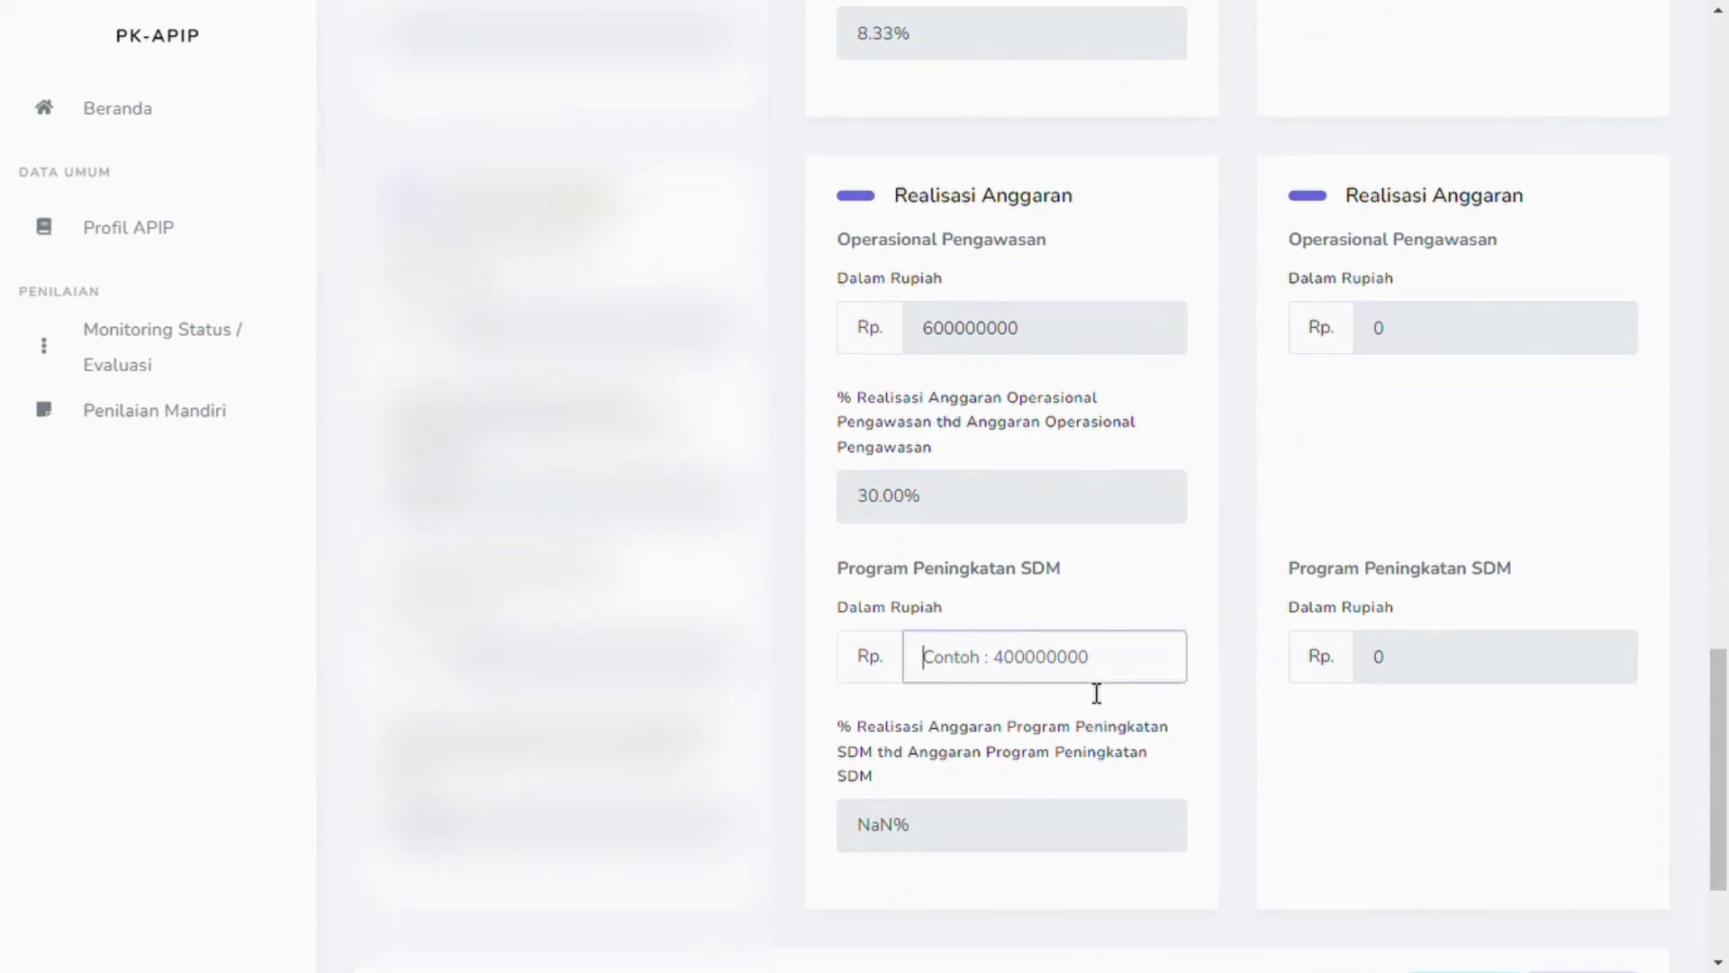
type("40.")
type("000.000")
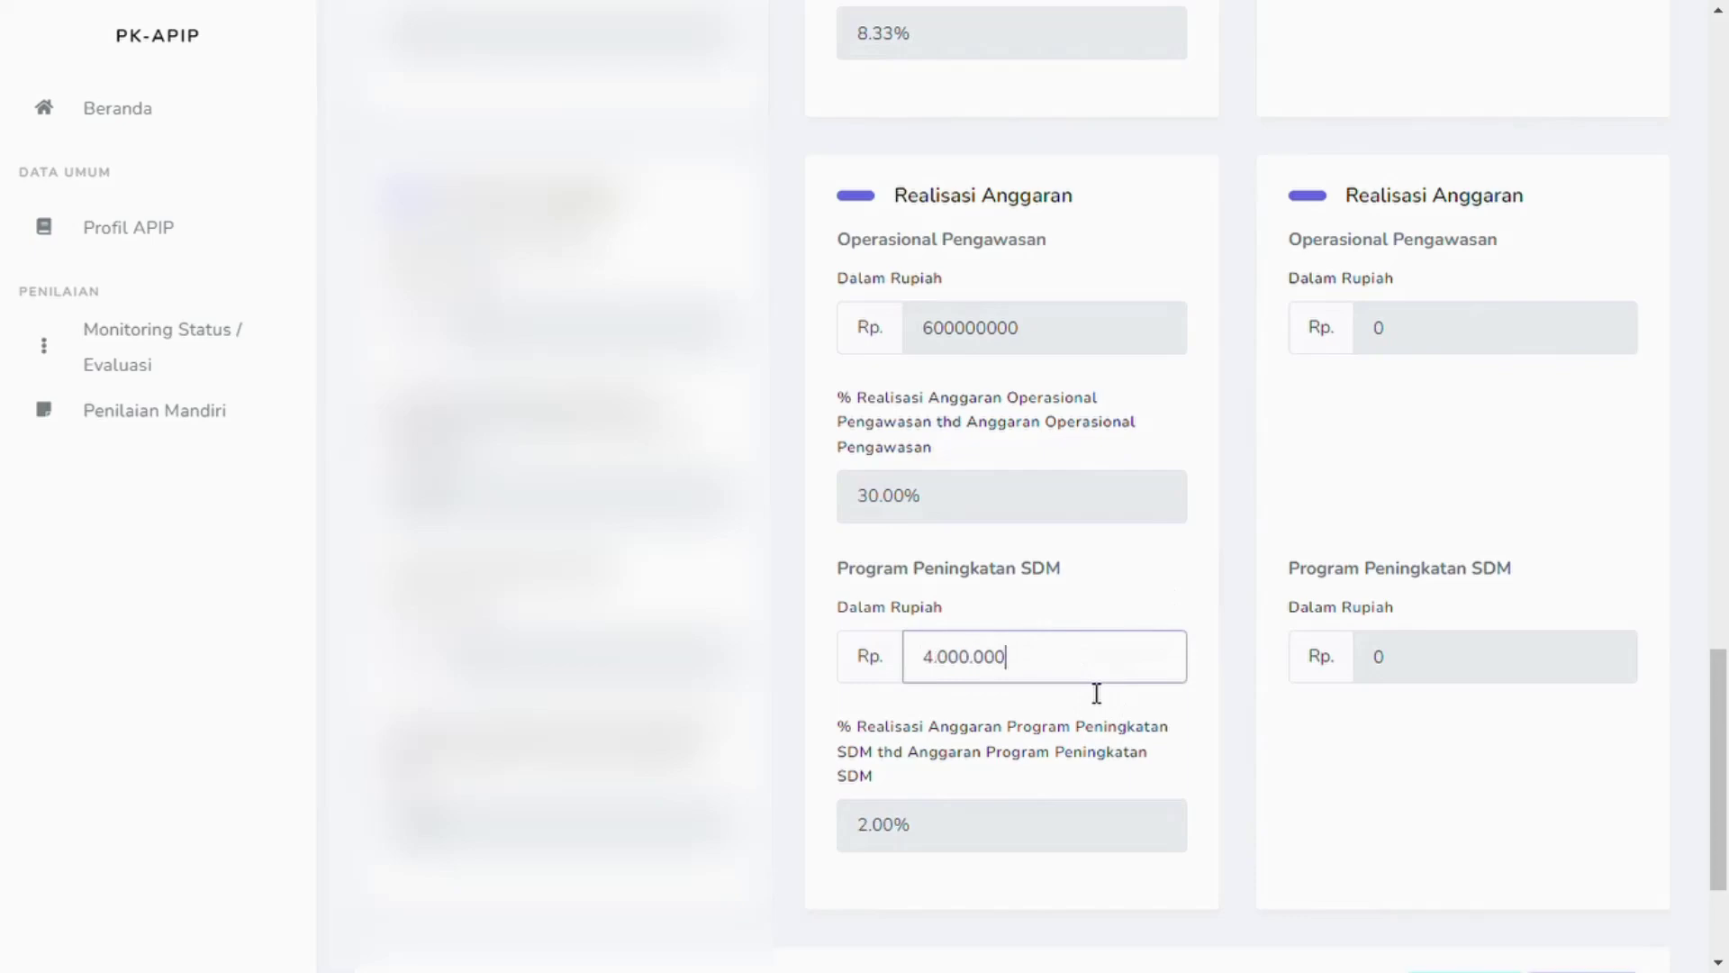
left_click(1214, 736)
scroll(1216, 750, "down", 2)
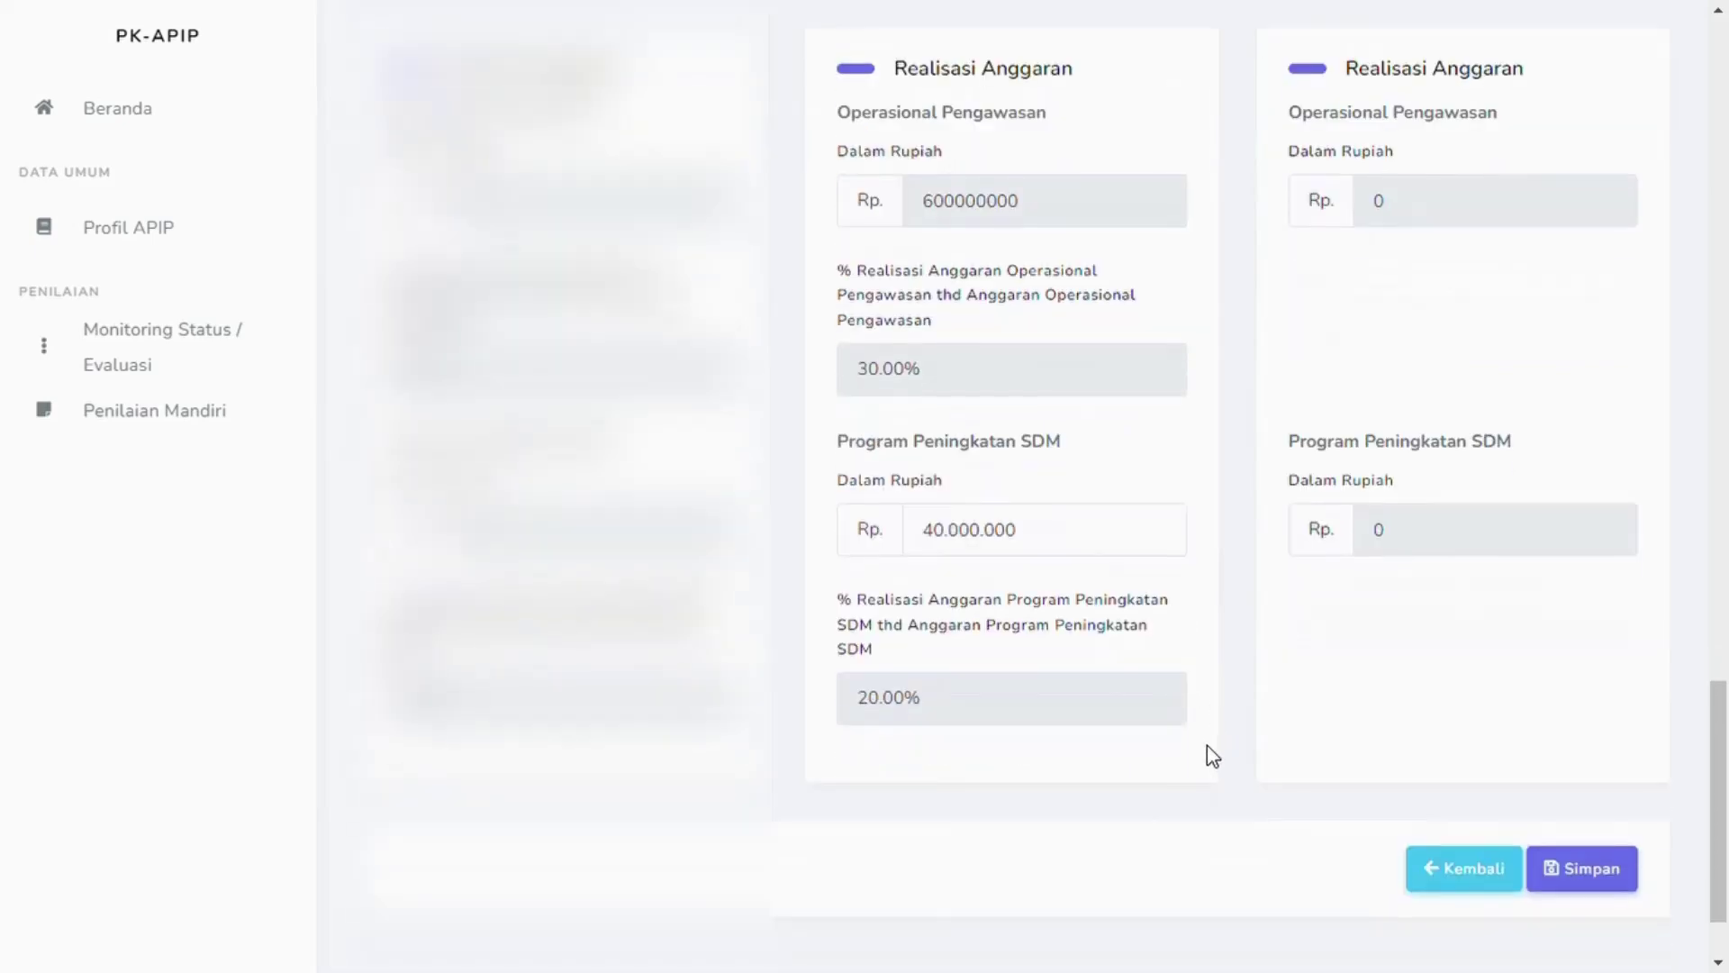
Step: Review the completed Triwulan 2 budget and realisation entries and save the form
scroll(1207, 744, "up", 8)
scroll(1211, 405, "down", 10)
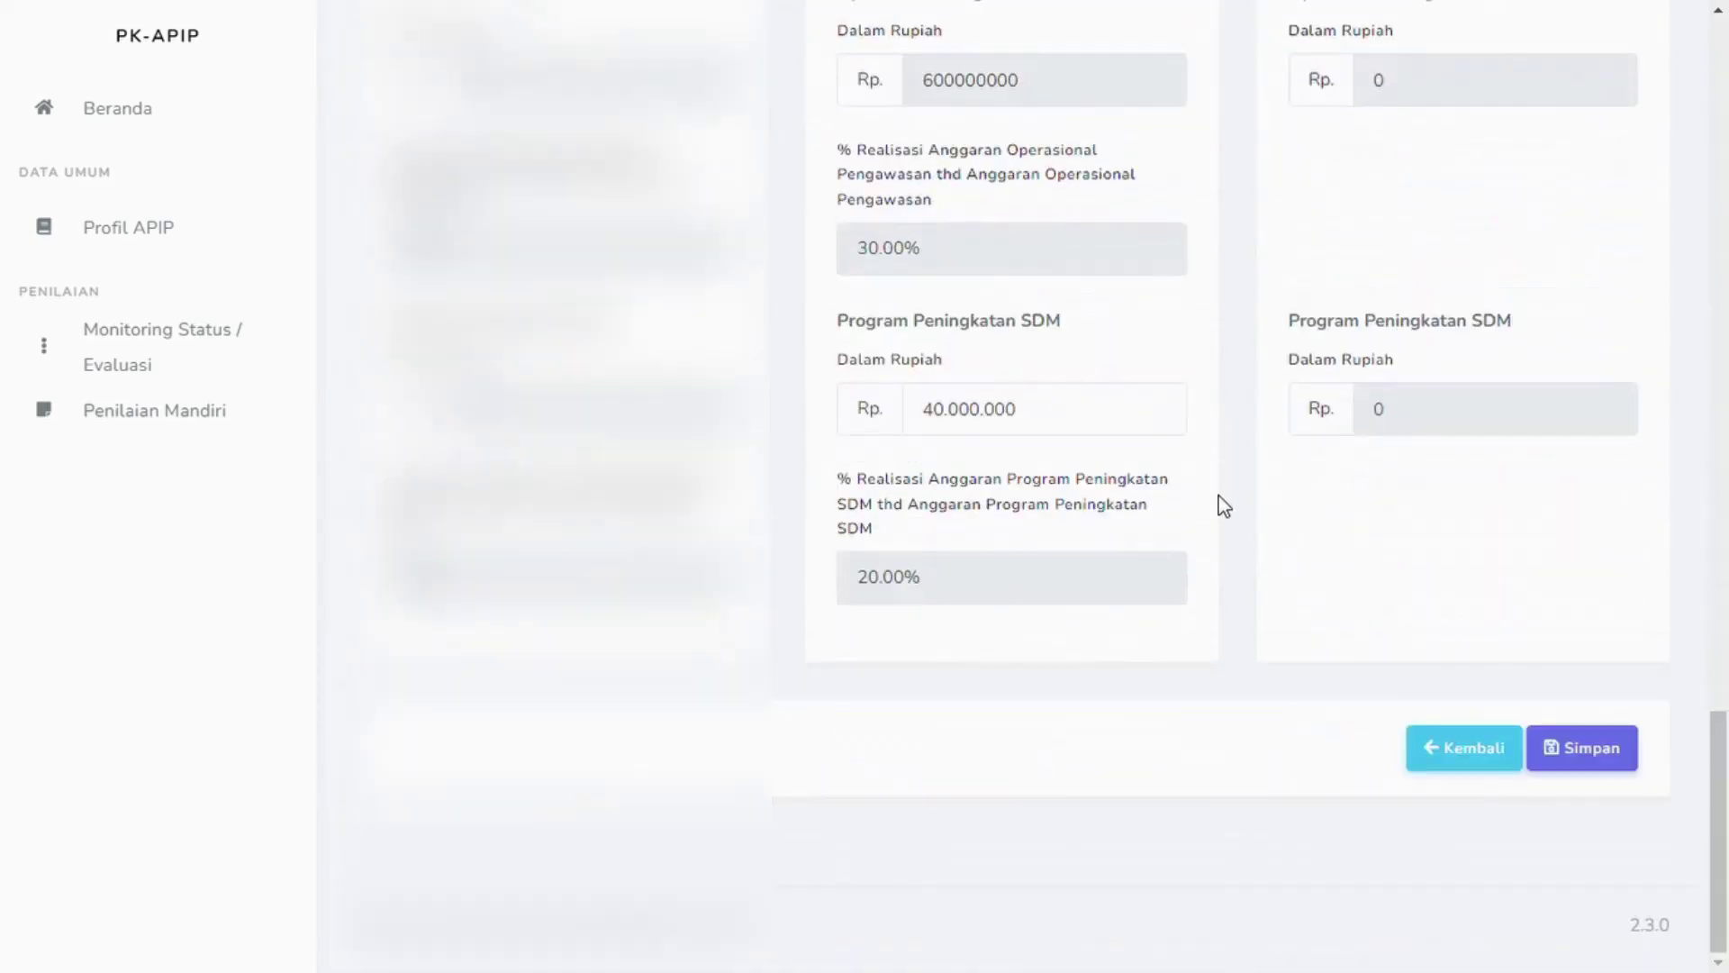
left_click(1593, 752)
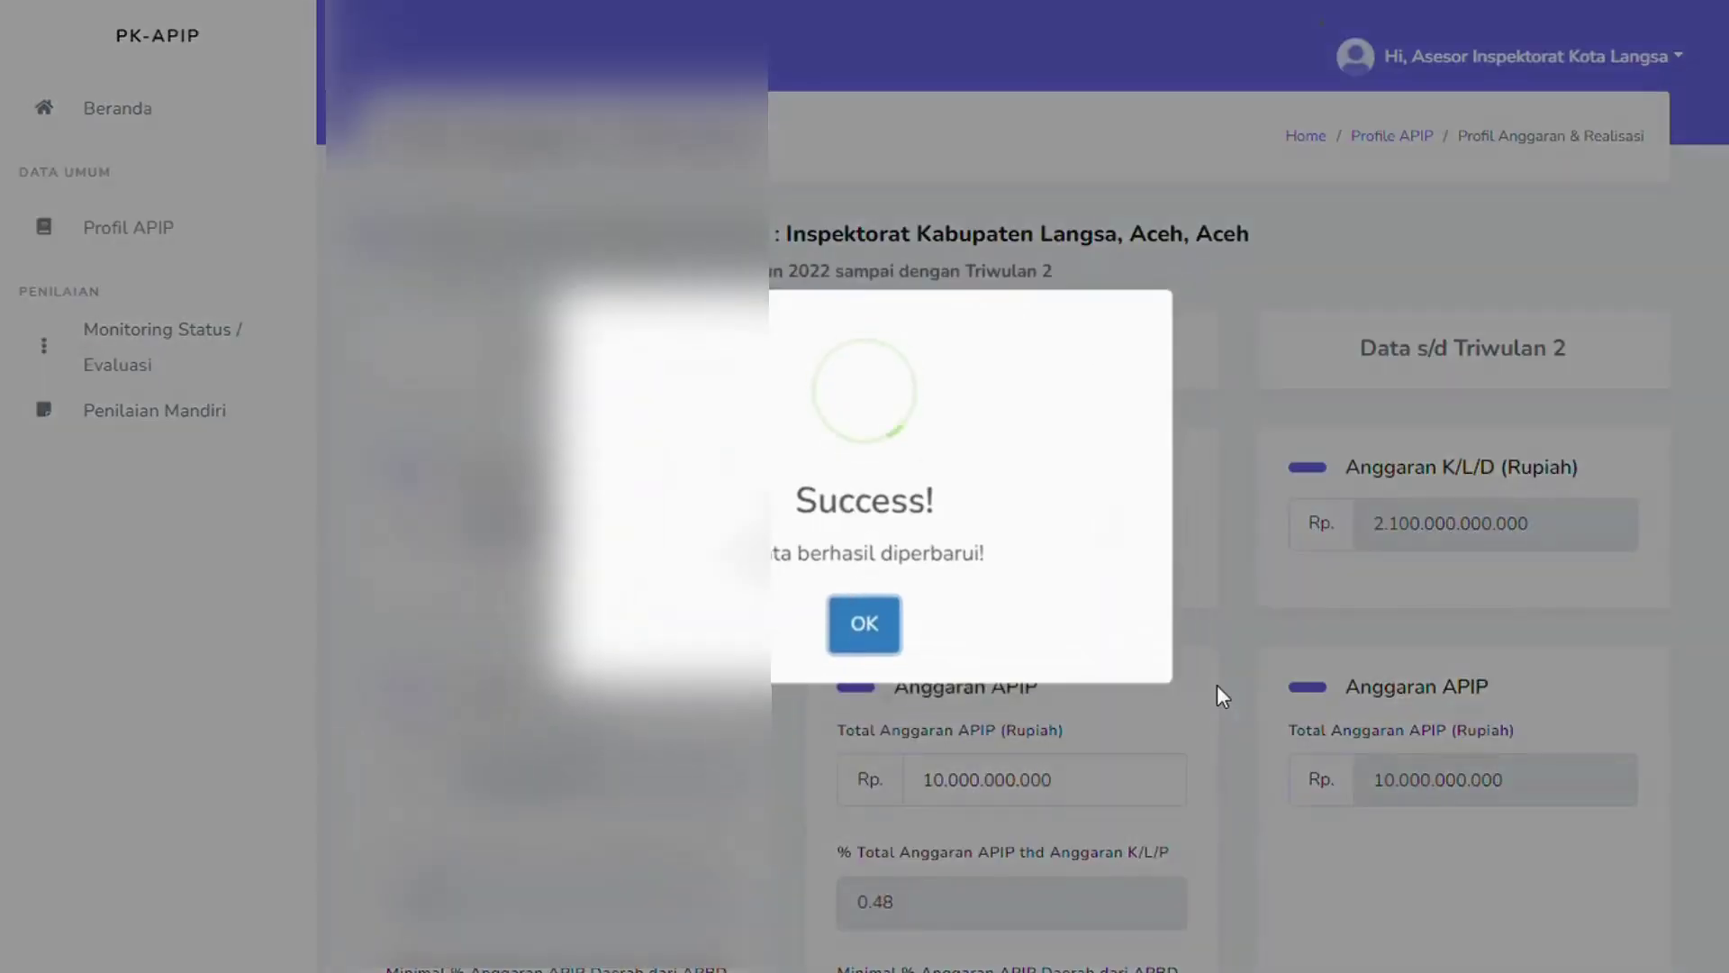
left_click(878, 646)
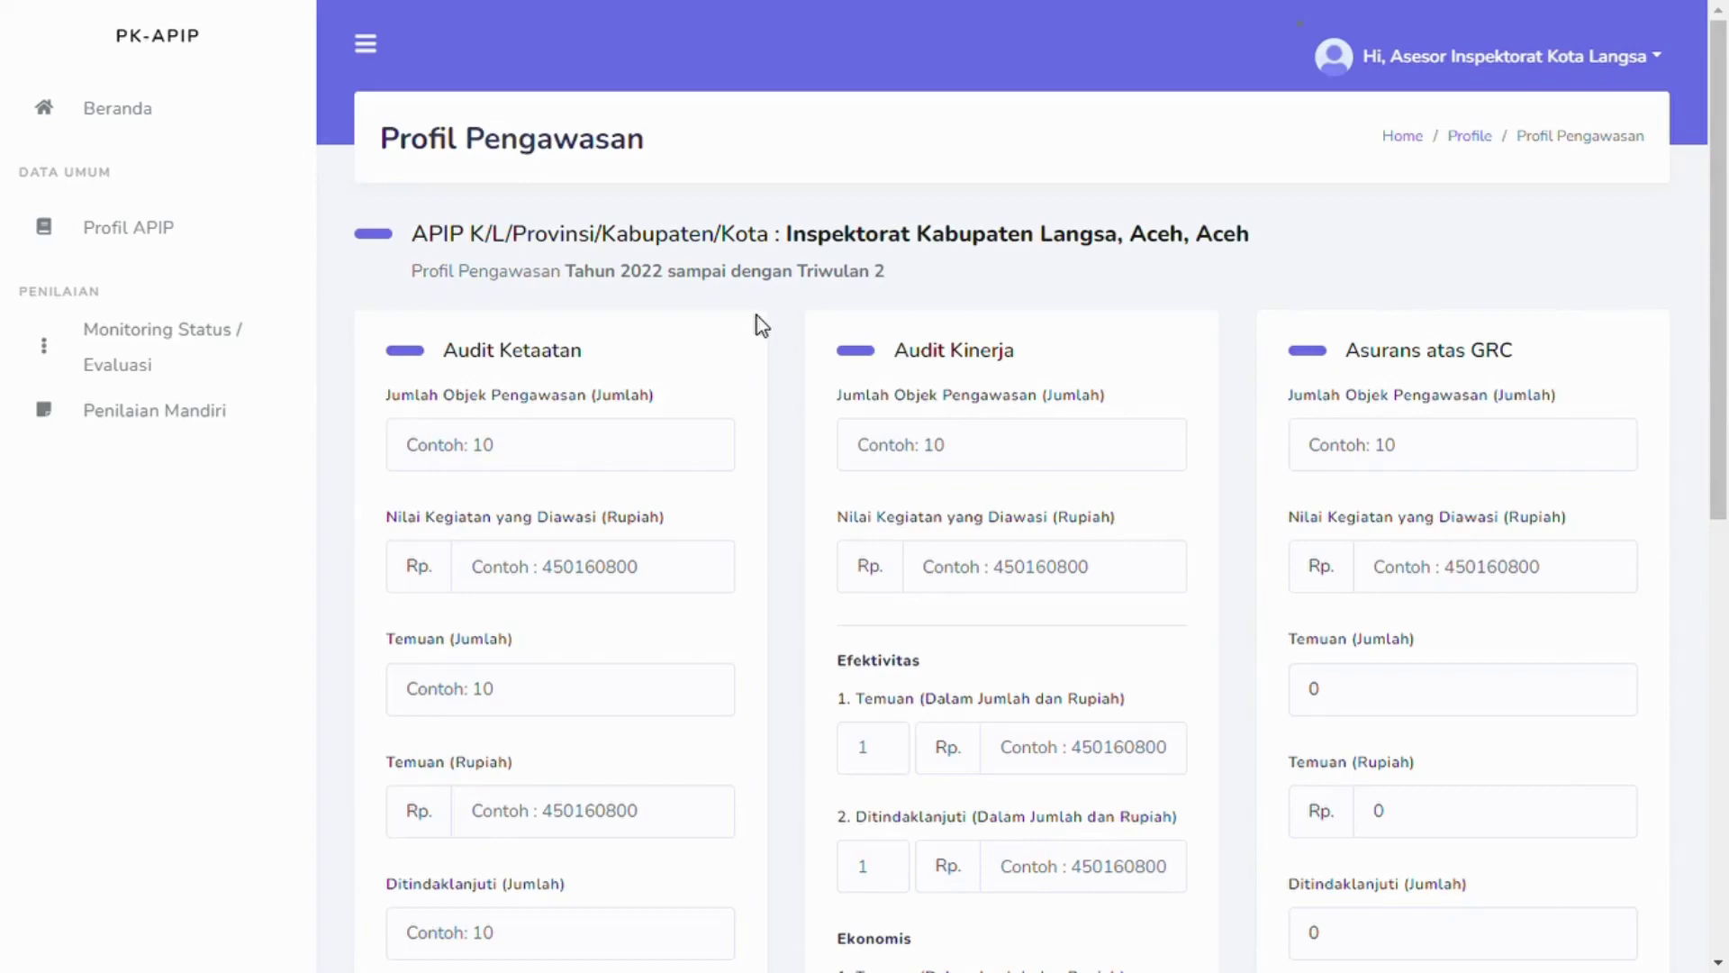
Step: Fill in Audit Ketaatan with 10 for Jumlah Objek Pengawasan and Rp 1.500.000.000 for Nilai Kegiatan yang Diawasi
left_click(649, 469)
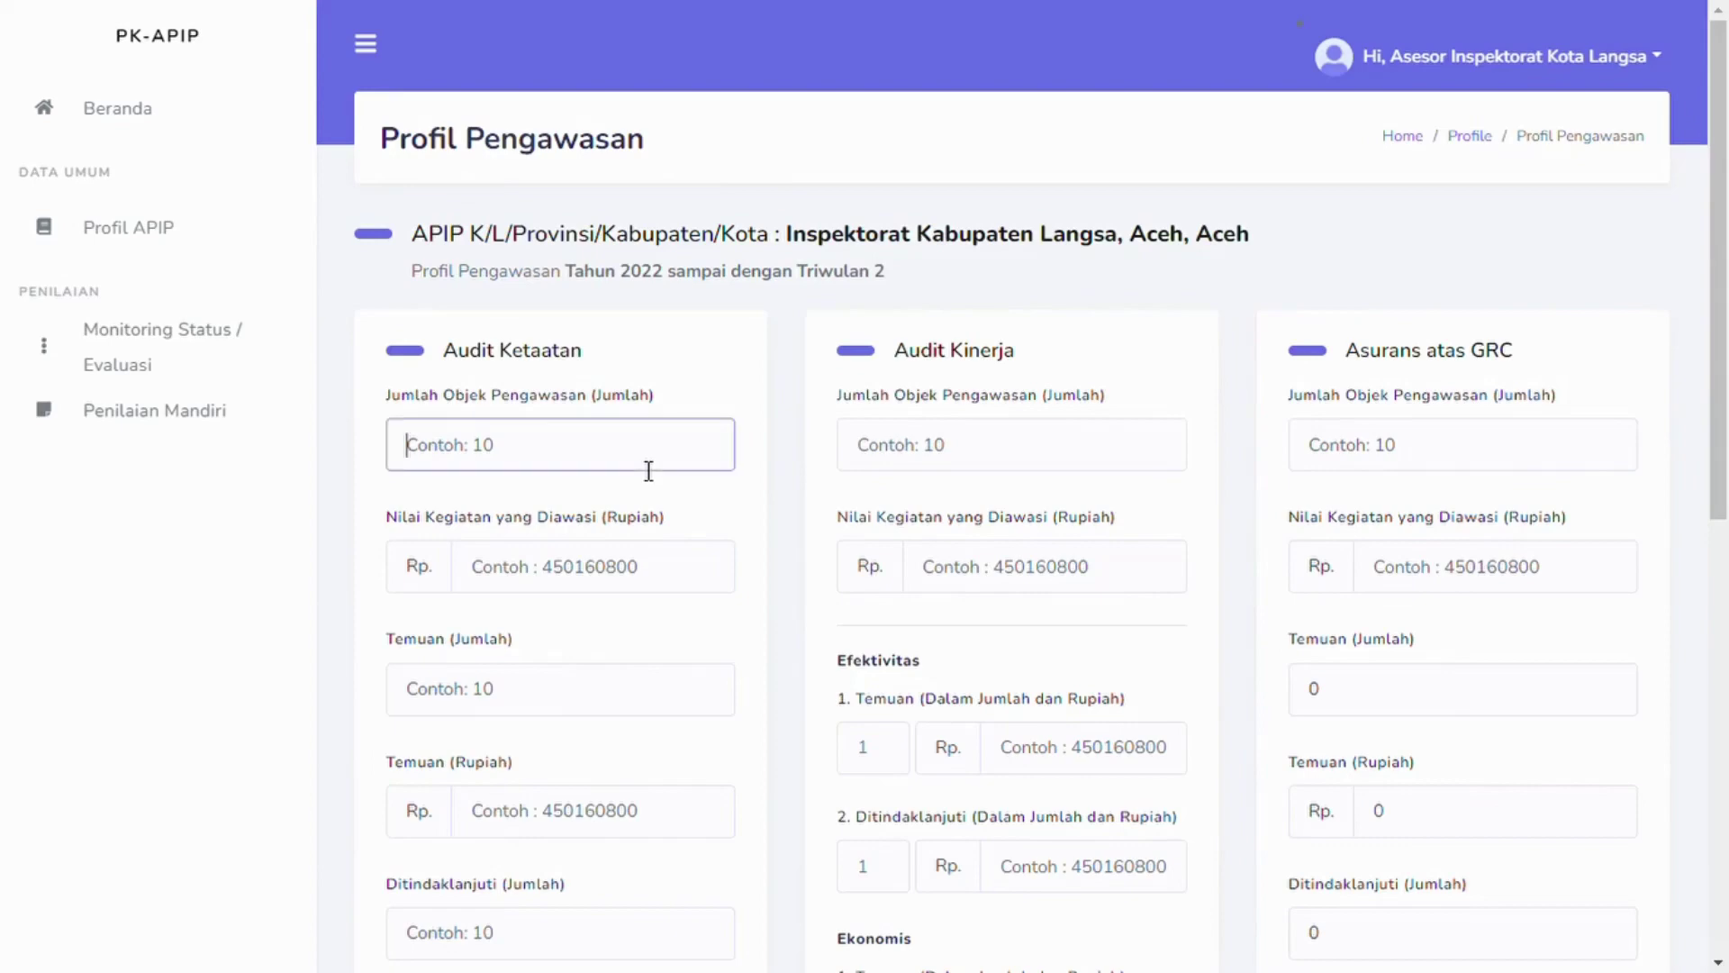
type("10")
left_click(677, 574)
type("1.500.0")
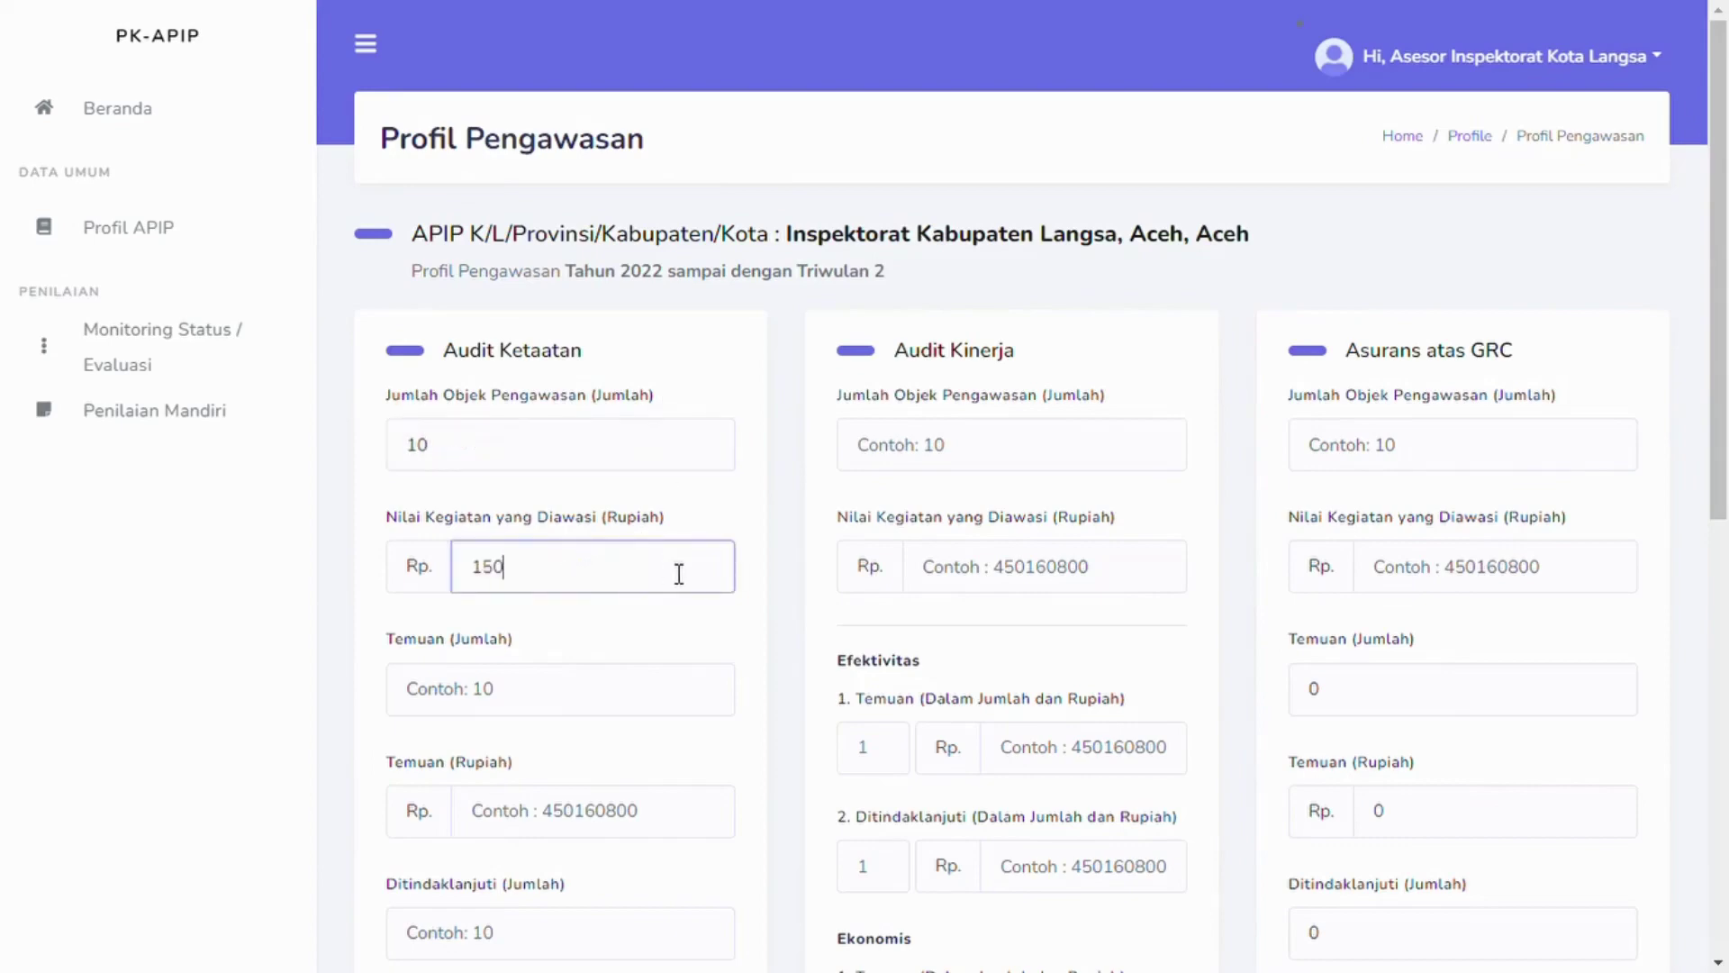
type("00.000")
left_click(680, 627)
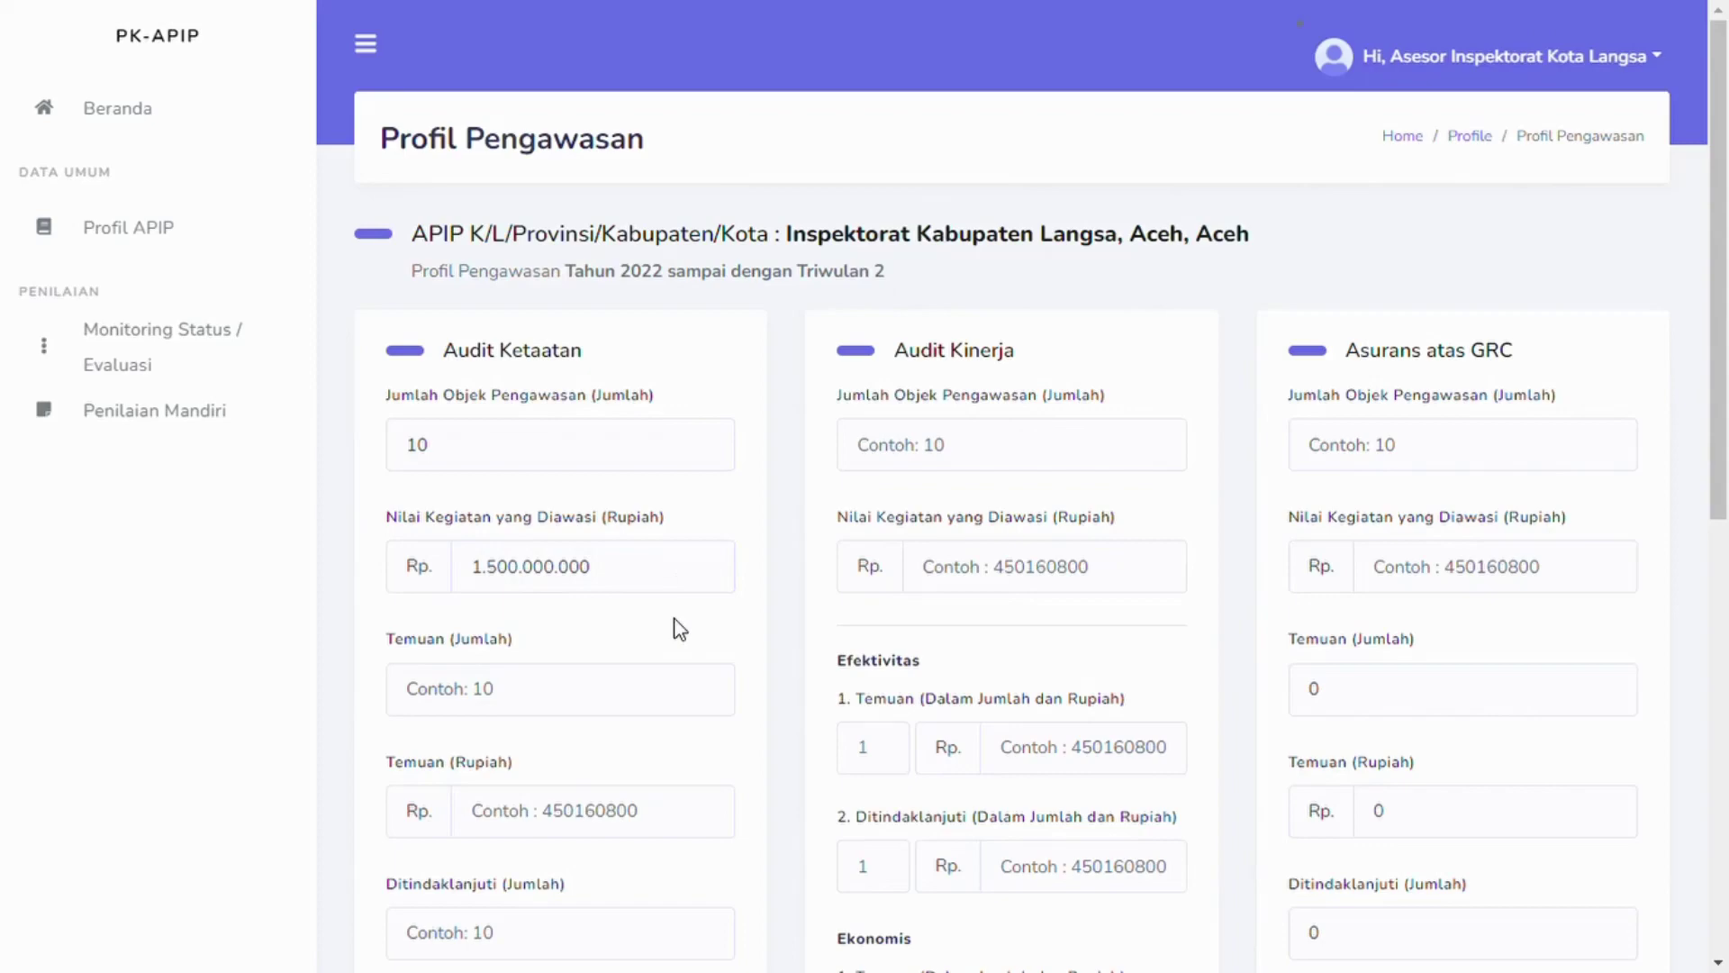
Step: Enter the Audit Ketaatan findings: Temuan 5 in number and Rp 150.000.000 in value
scroll(680, 628, "down", 1)
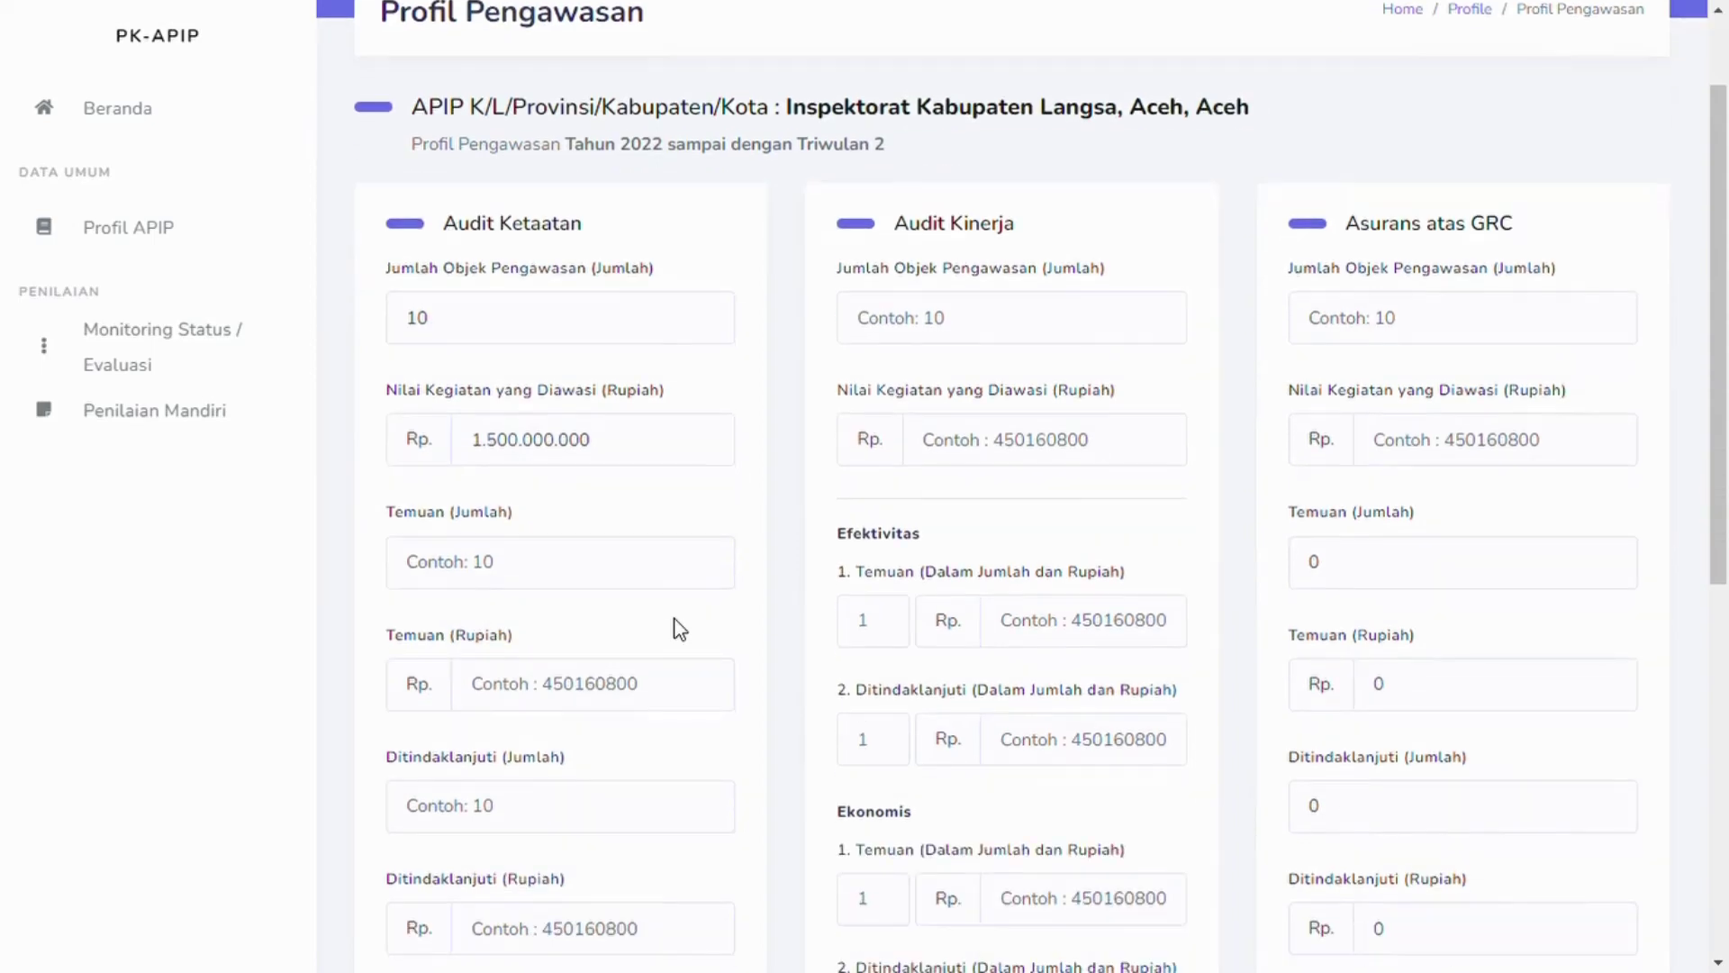
left_click(679, 571)
type("5")
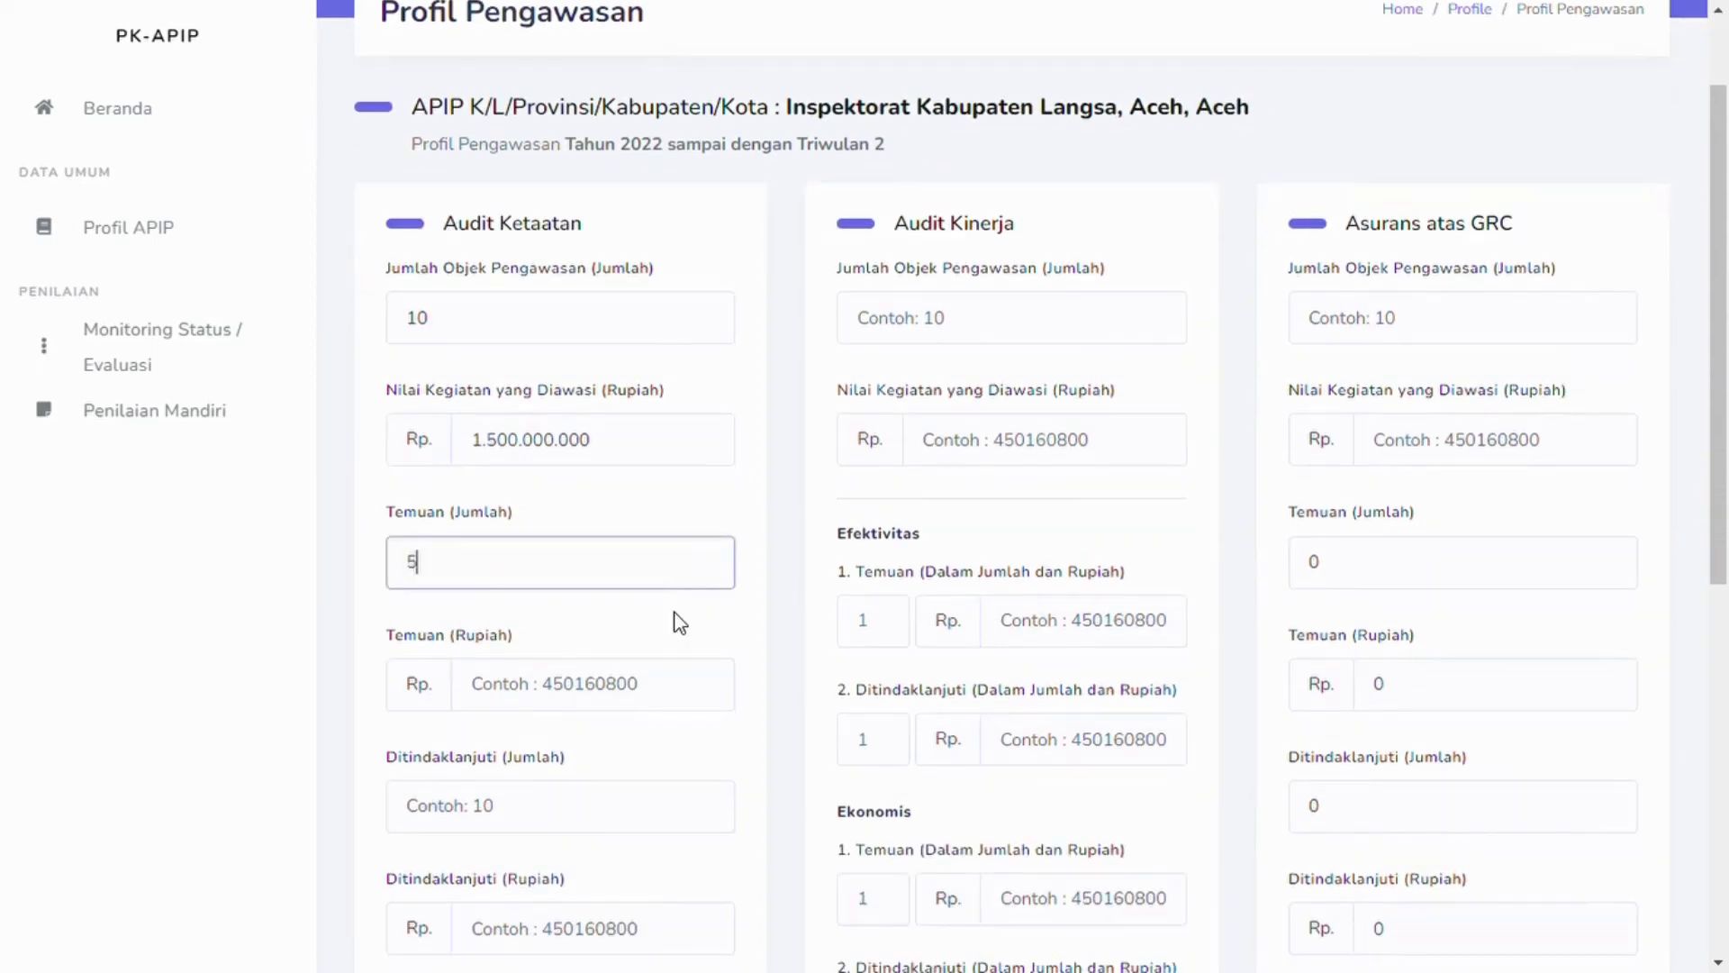
left_click(674, 621)
left_click(611, 689)
type("150.000.")
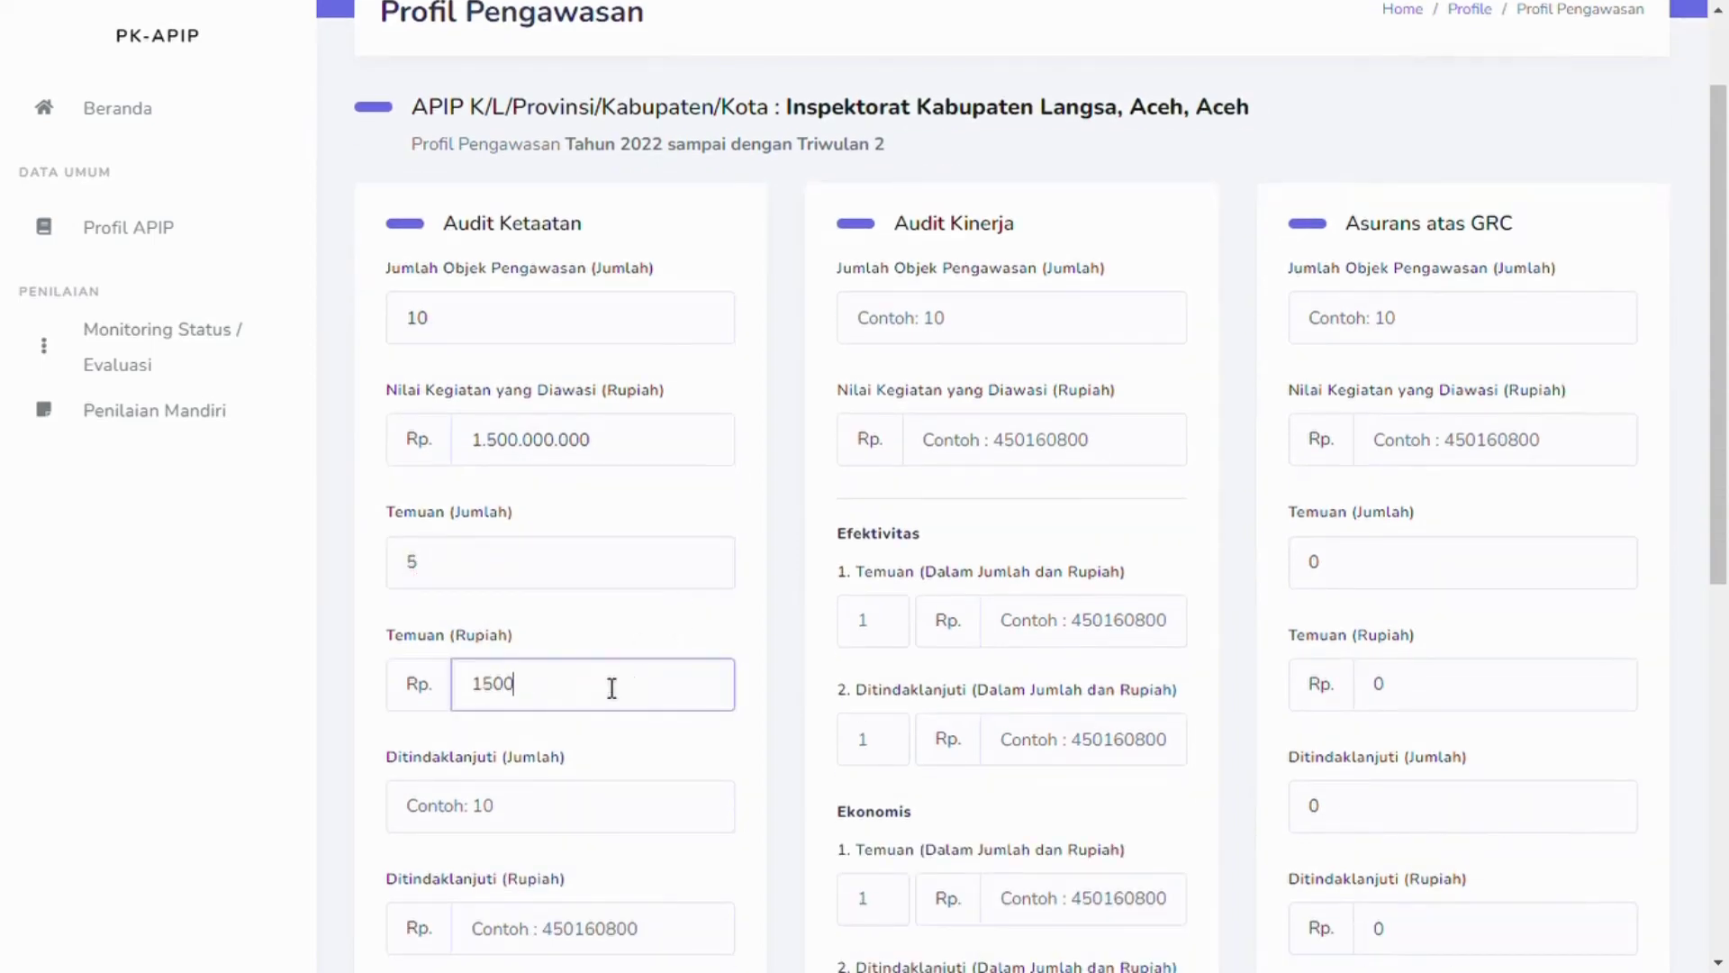
type("000")
left_click(678, 766)
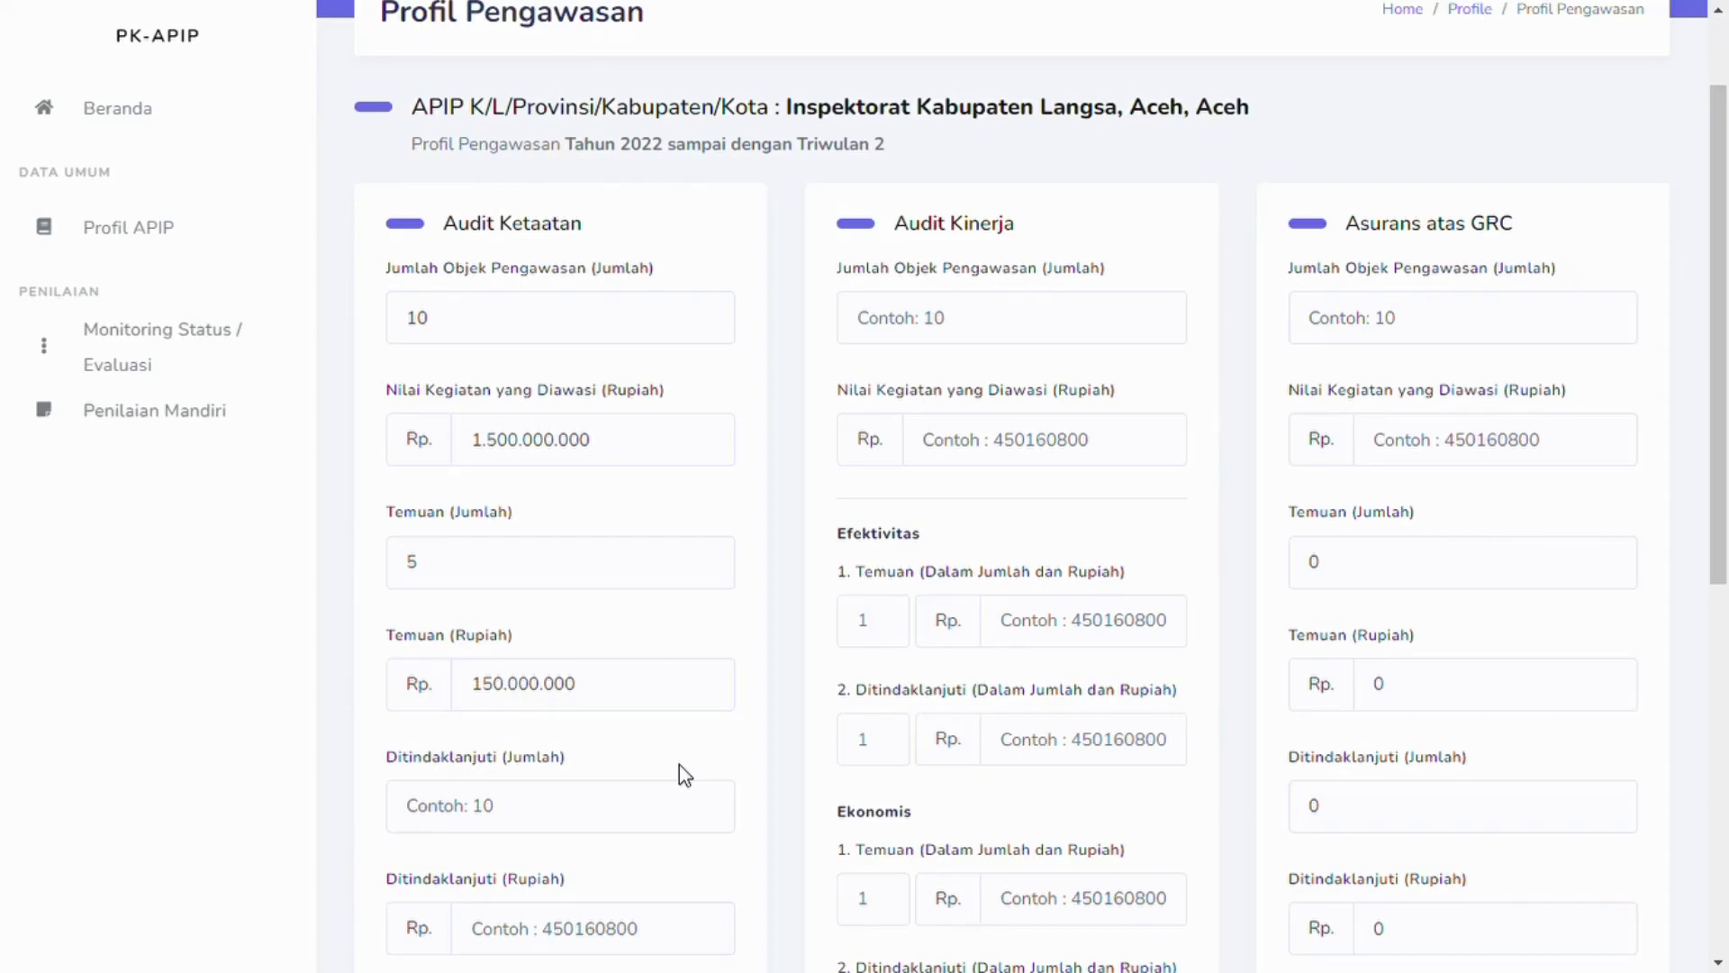
Step: Enter the Audit Ketaatan follow-up: Ditindaklanjuti 1 in number and Rp 50.000.000 in value
scroll(679, 764, "down", 2)
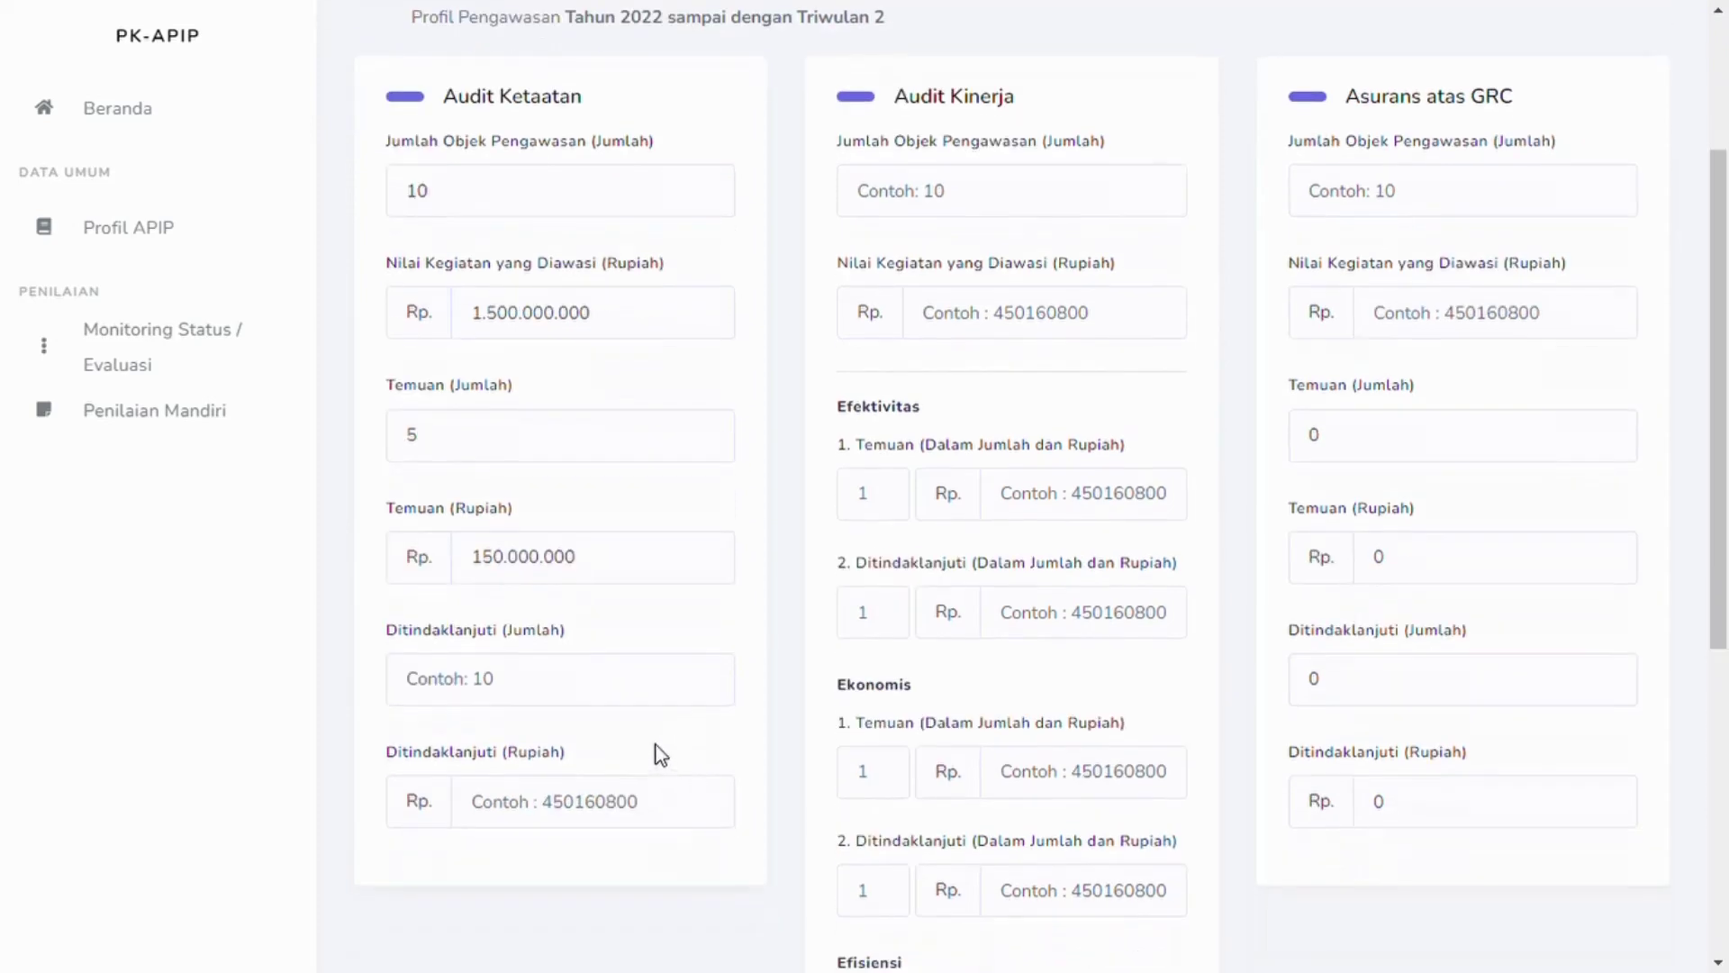
left_click(670, 706)
type("1")
left_click(667, 765)
scroll(675, 734, "down", 2)
left_click(685, 702)
type("50000000")
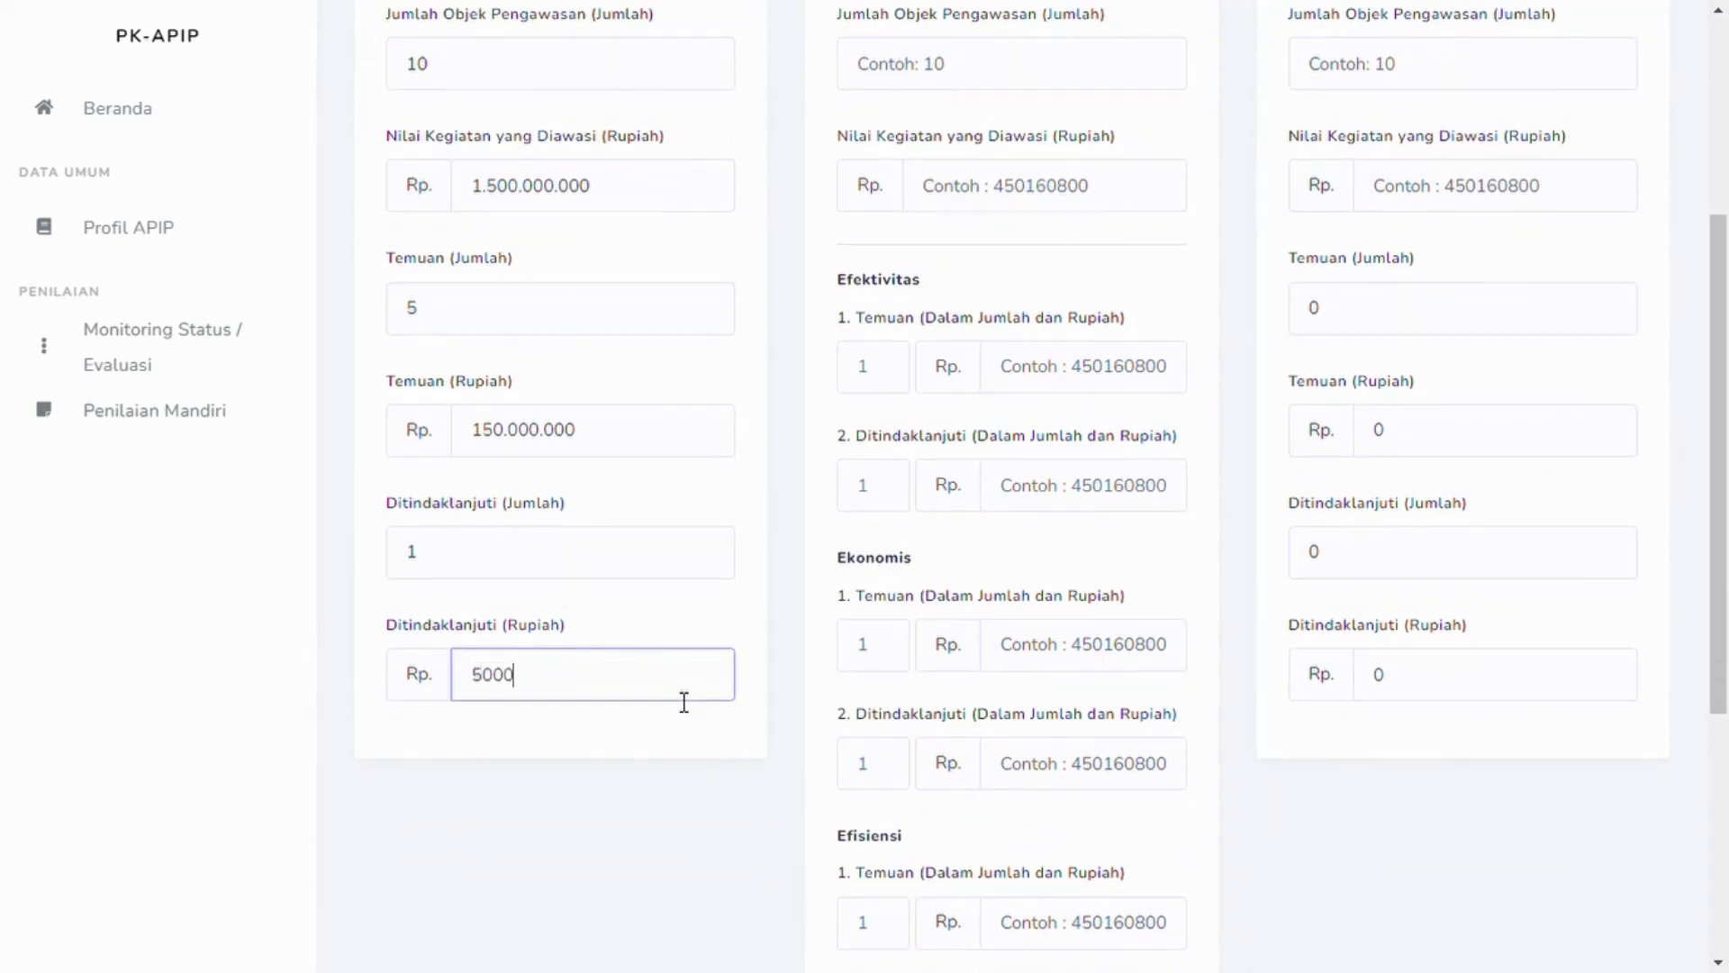
left_click(694, 753)
Step: Set Audit Kinerja's Jumlah Objek Pengawasan and Nilai Kegiatan yang Diawasi both to 0
scroll(1140, 387, "up", 5)
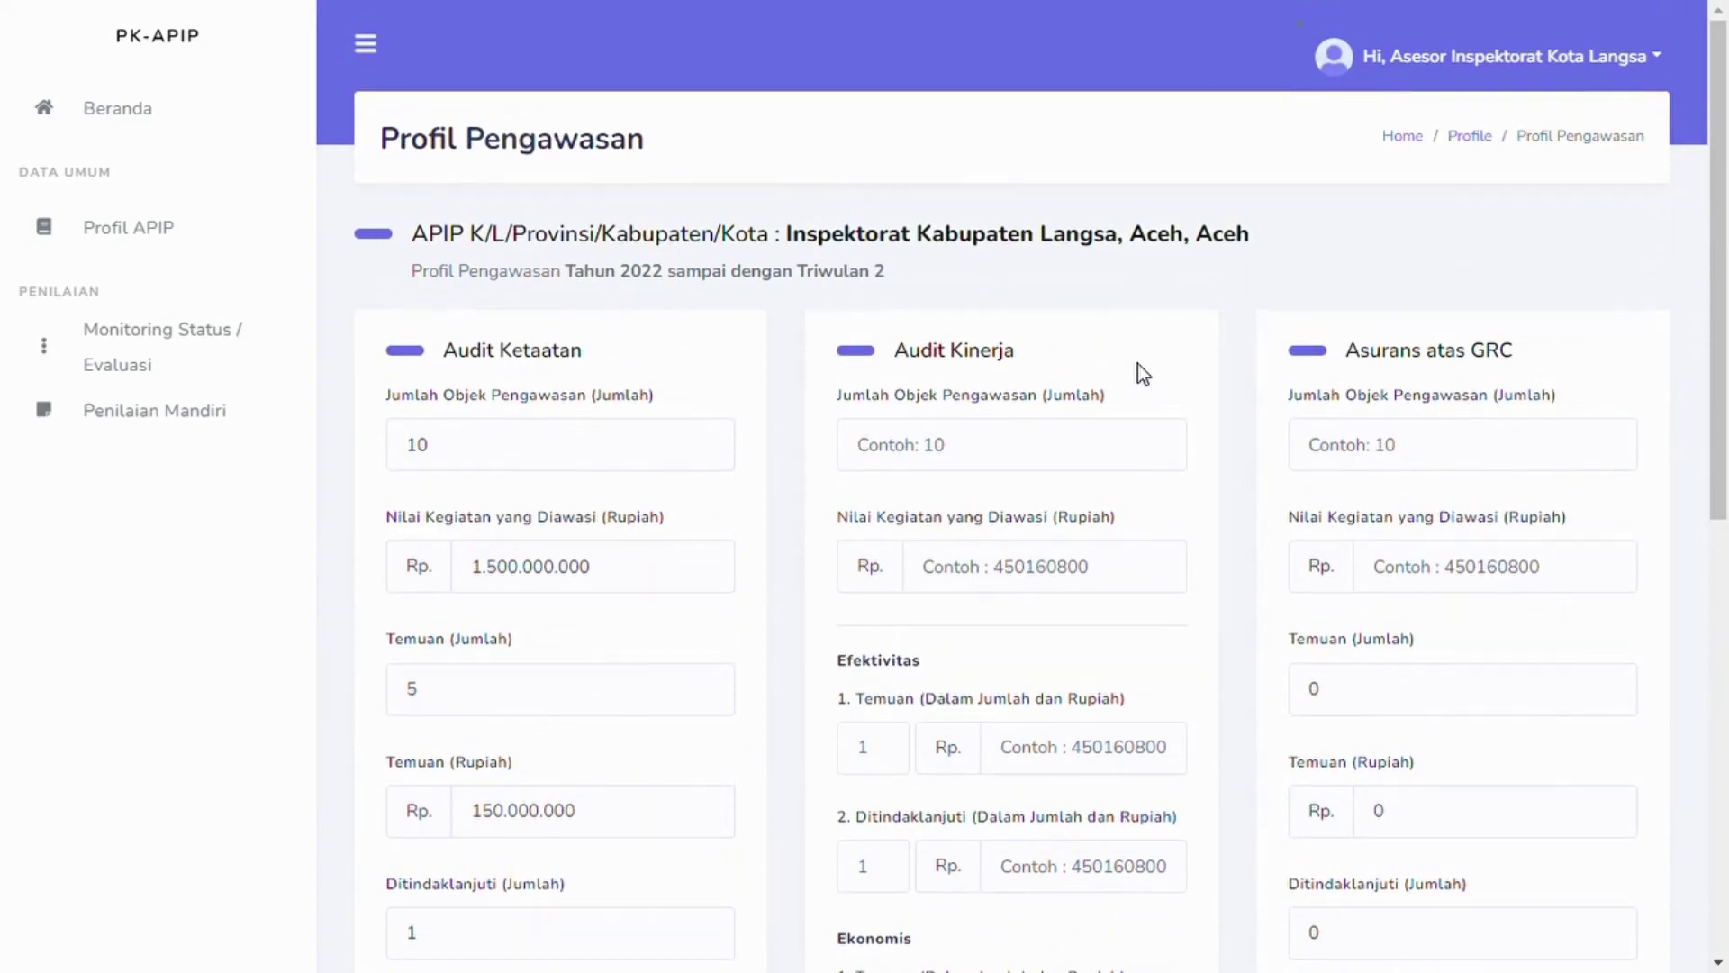
left_click(1138, 462)
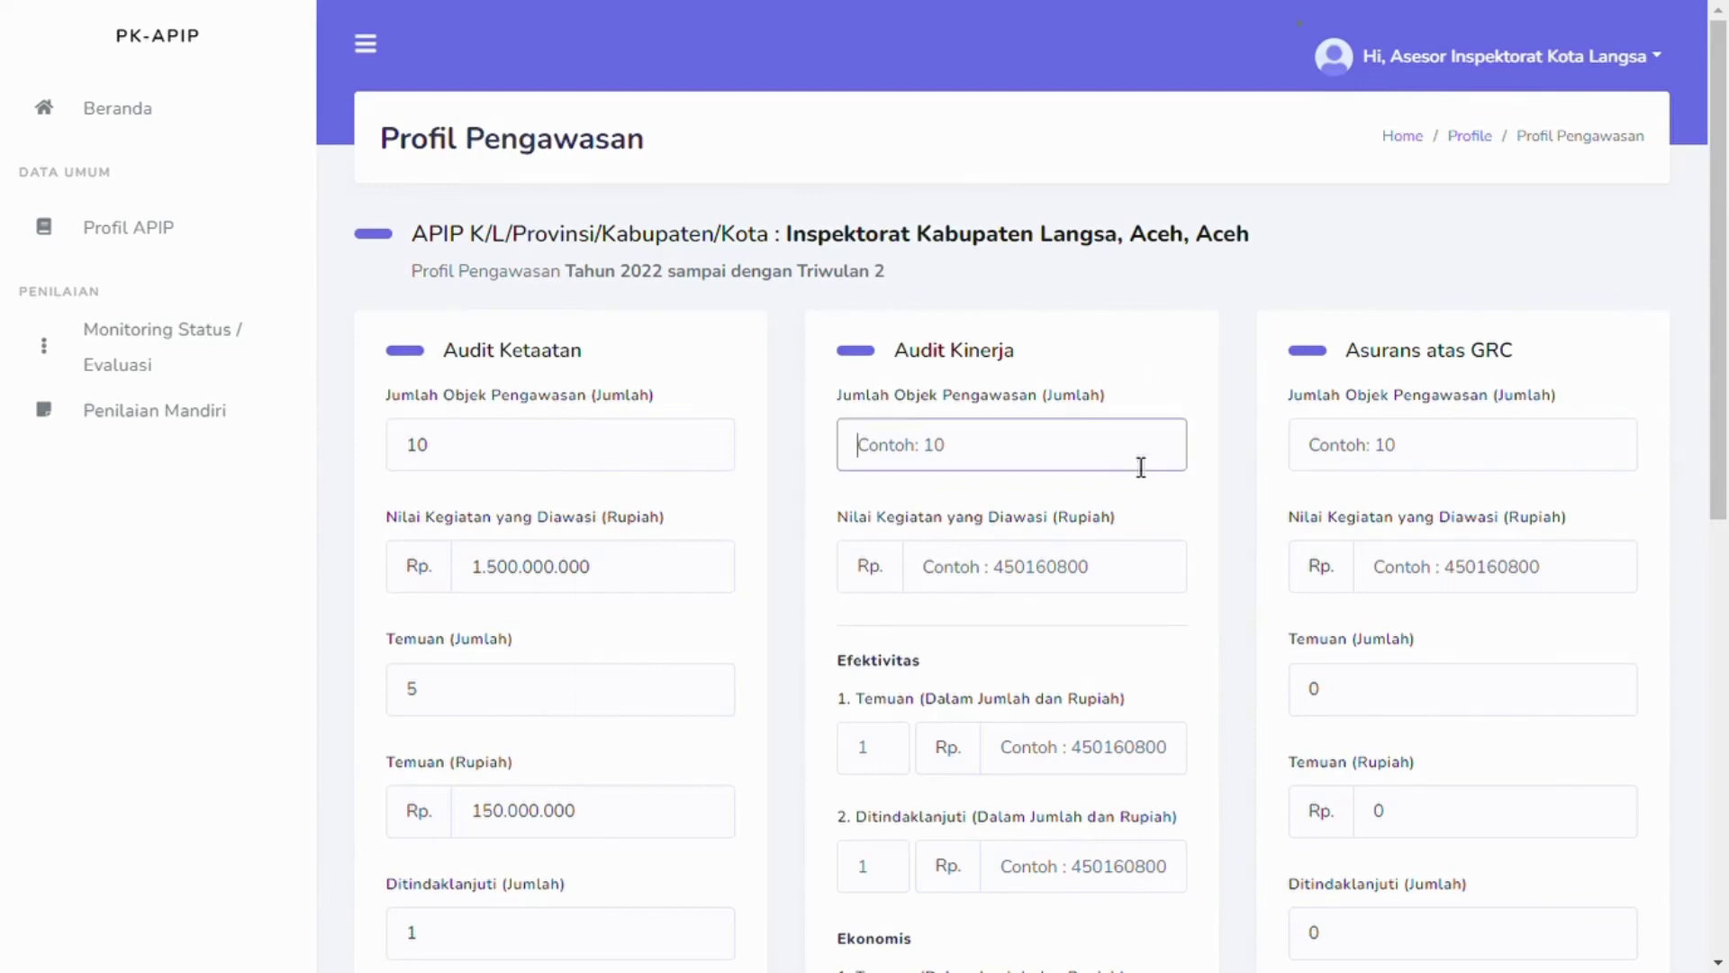
type("0")
left_click(1104, 587)
type("0")
Step: Set the Audit Kinerja Efektivitas values for Temuan and Ditindaklanjuti to 0, in both number and rupiah
scroll(1103, 590, "down", 1)
scroll(1103, 593, "down", 3)
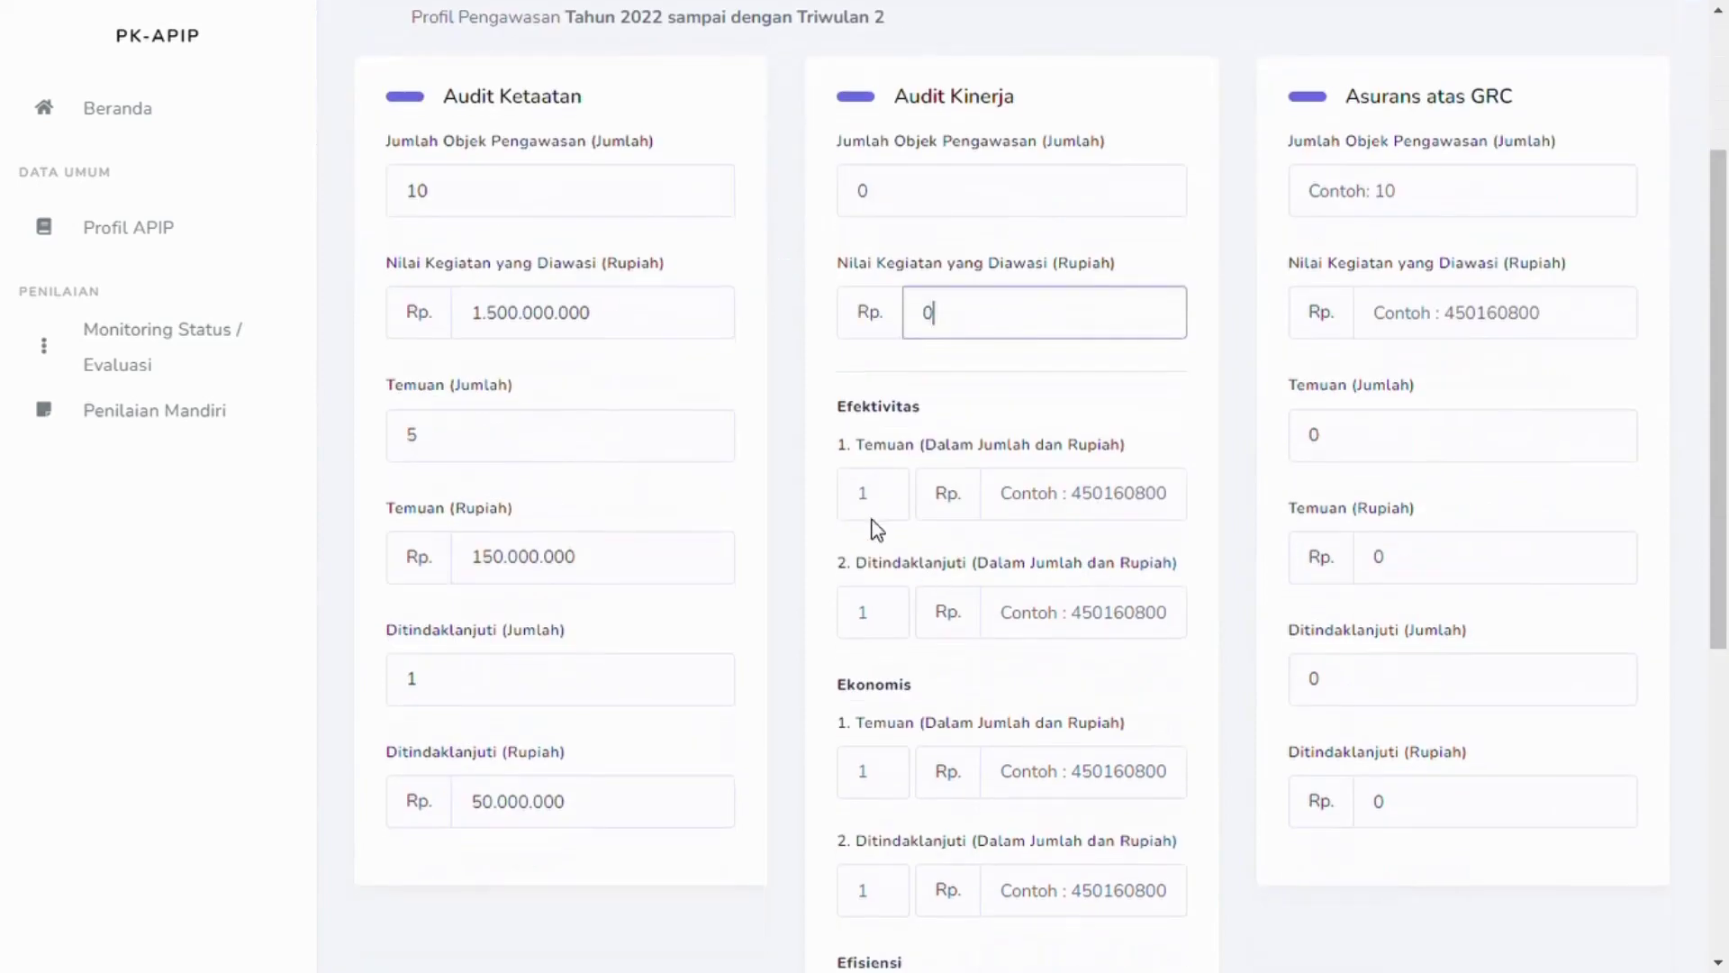
left_click(870, 514)
type("0")
left_click(1015, 505)
type("0")
scroll(900, 515, "down", 2)
left_click(895, 504)
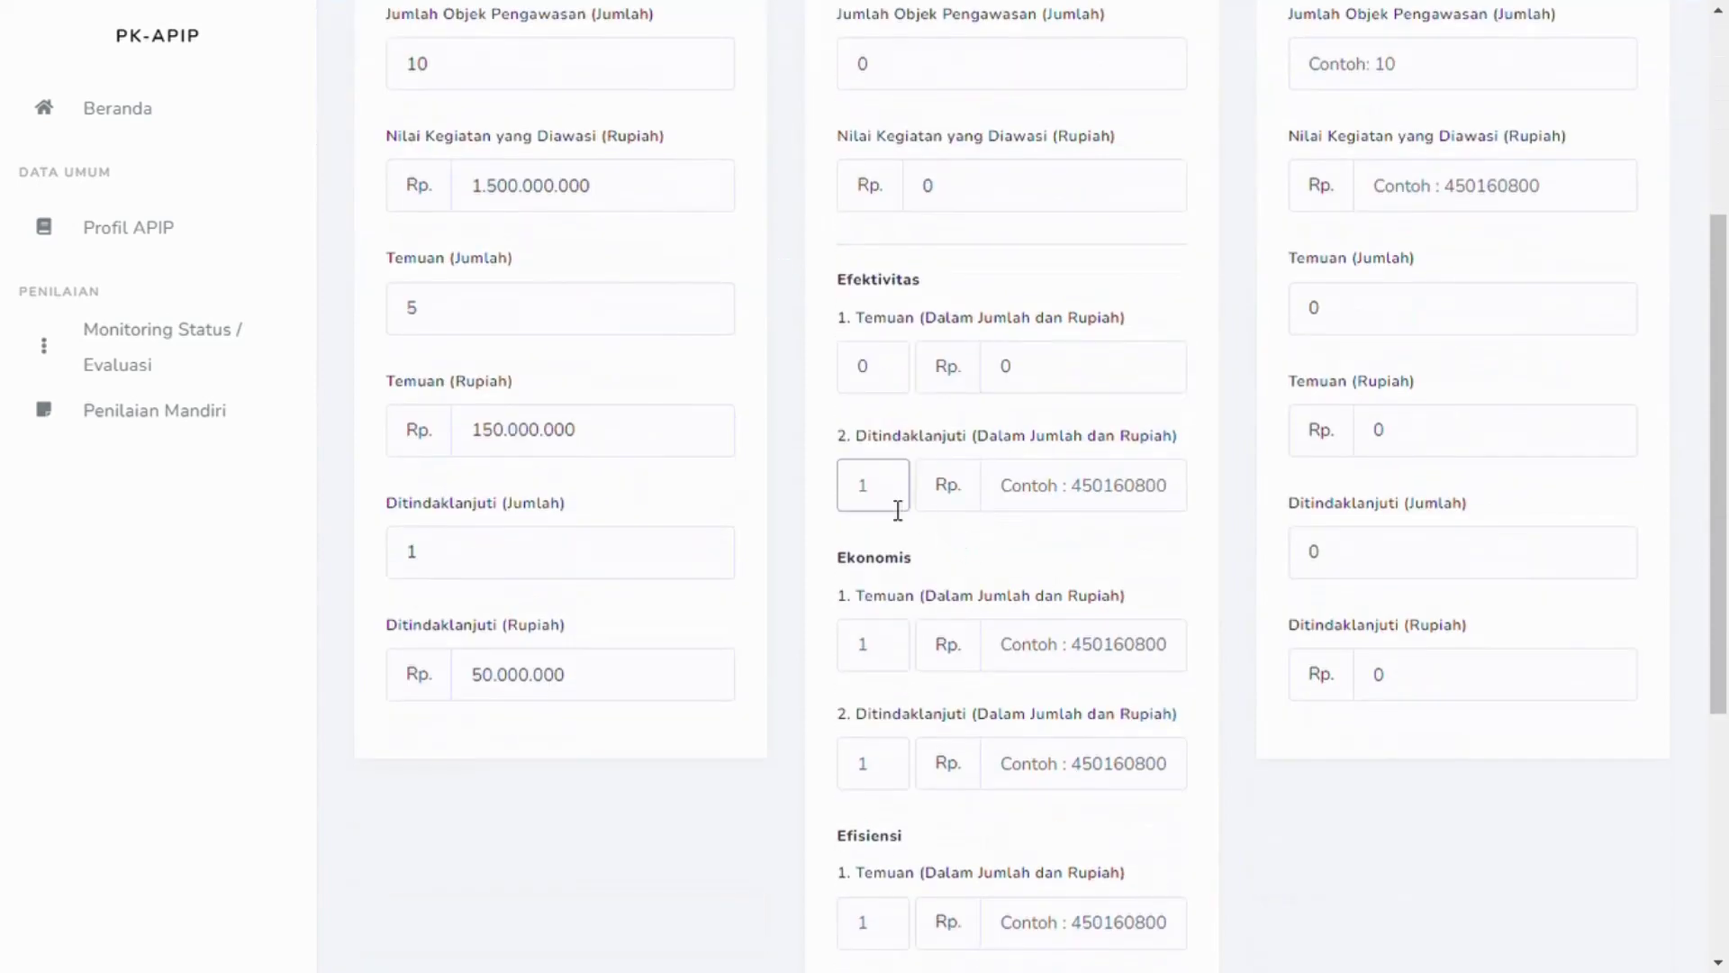
type("0")
left_click(996, 490)
type("0")
Step: Set the Audit Kinerja Ekonomis values for Temuan and Ditindaklanjuti to 0, in both number and rupiah
left_click(892, 650)
type("0")
left_click(1008, 645)
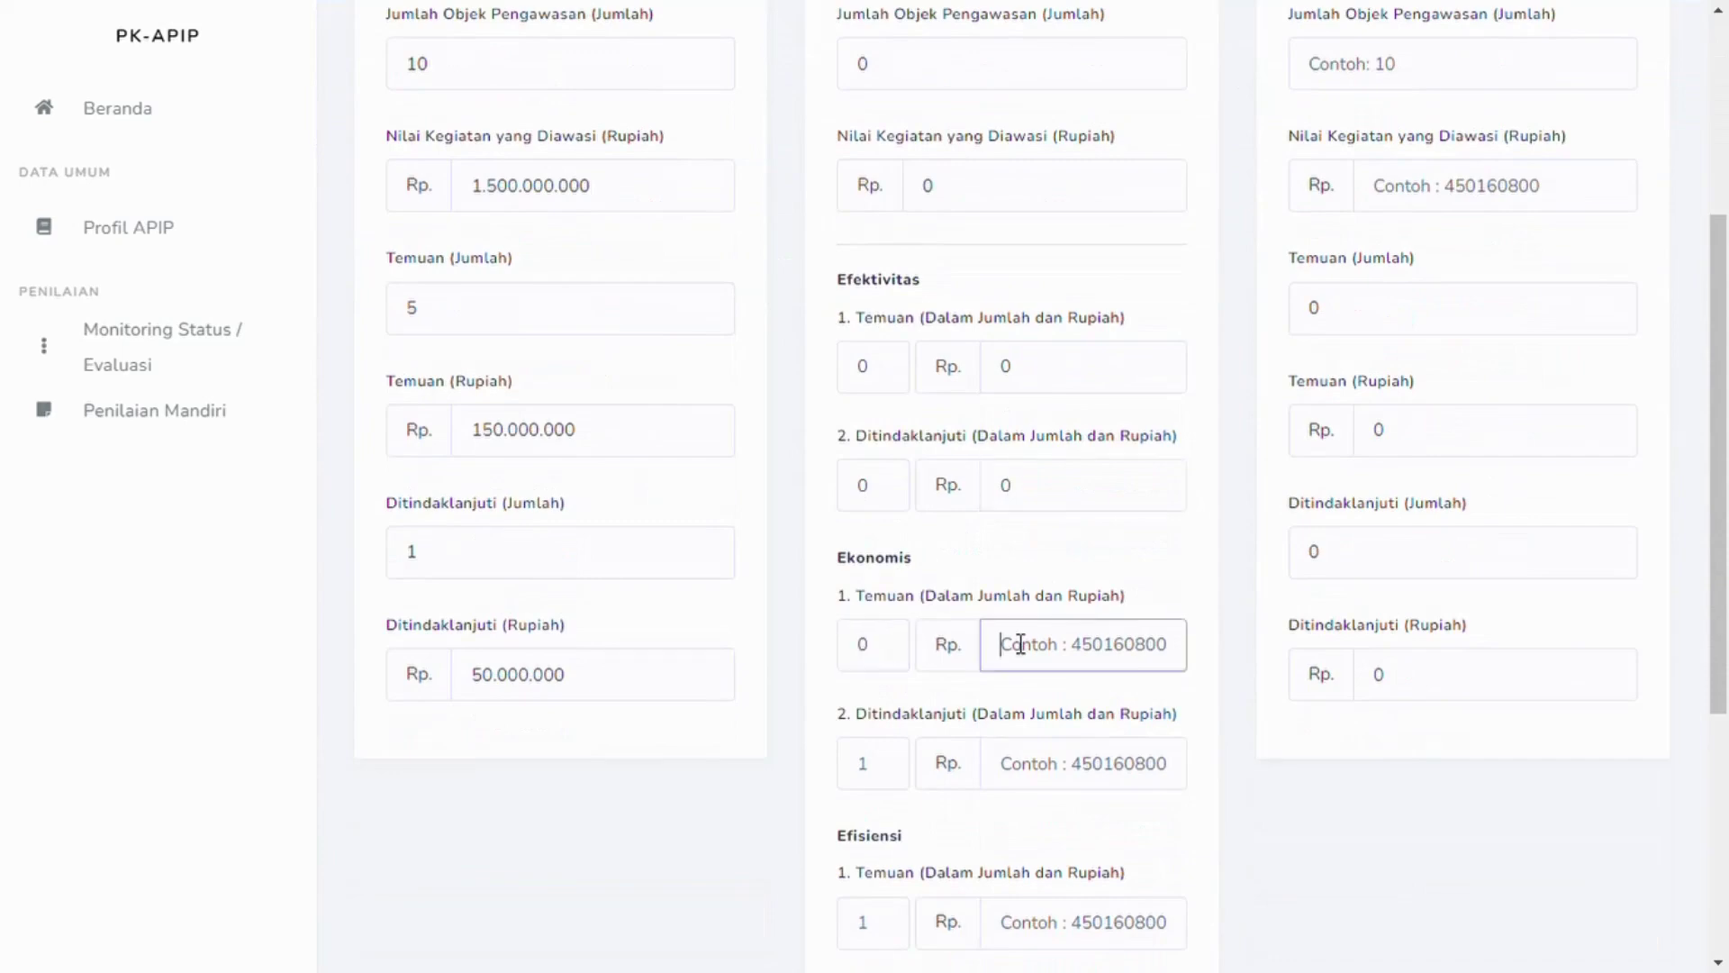
type("0")
scroll(965, 643, "down", 2)
key("Tab")
type("0")
left_click(1036, 644)
type("0")
Step: Set the Audit Kinerja Efisiensi values for Temuan and Ditindaklanjuti to 0, in both number and rupiah
scroll(1052, 643, "down", 4)
double_click(892, 559)
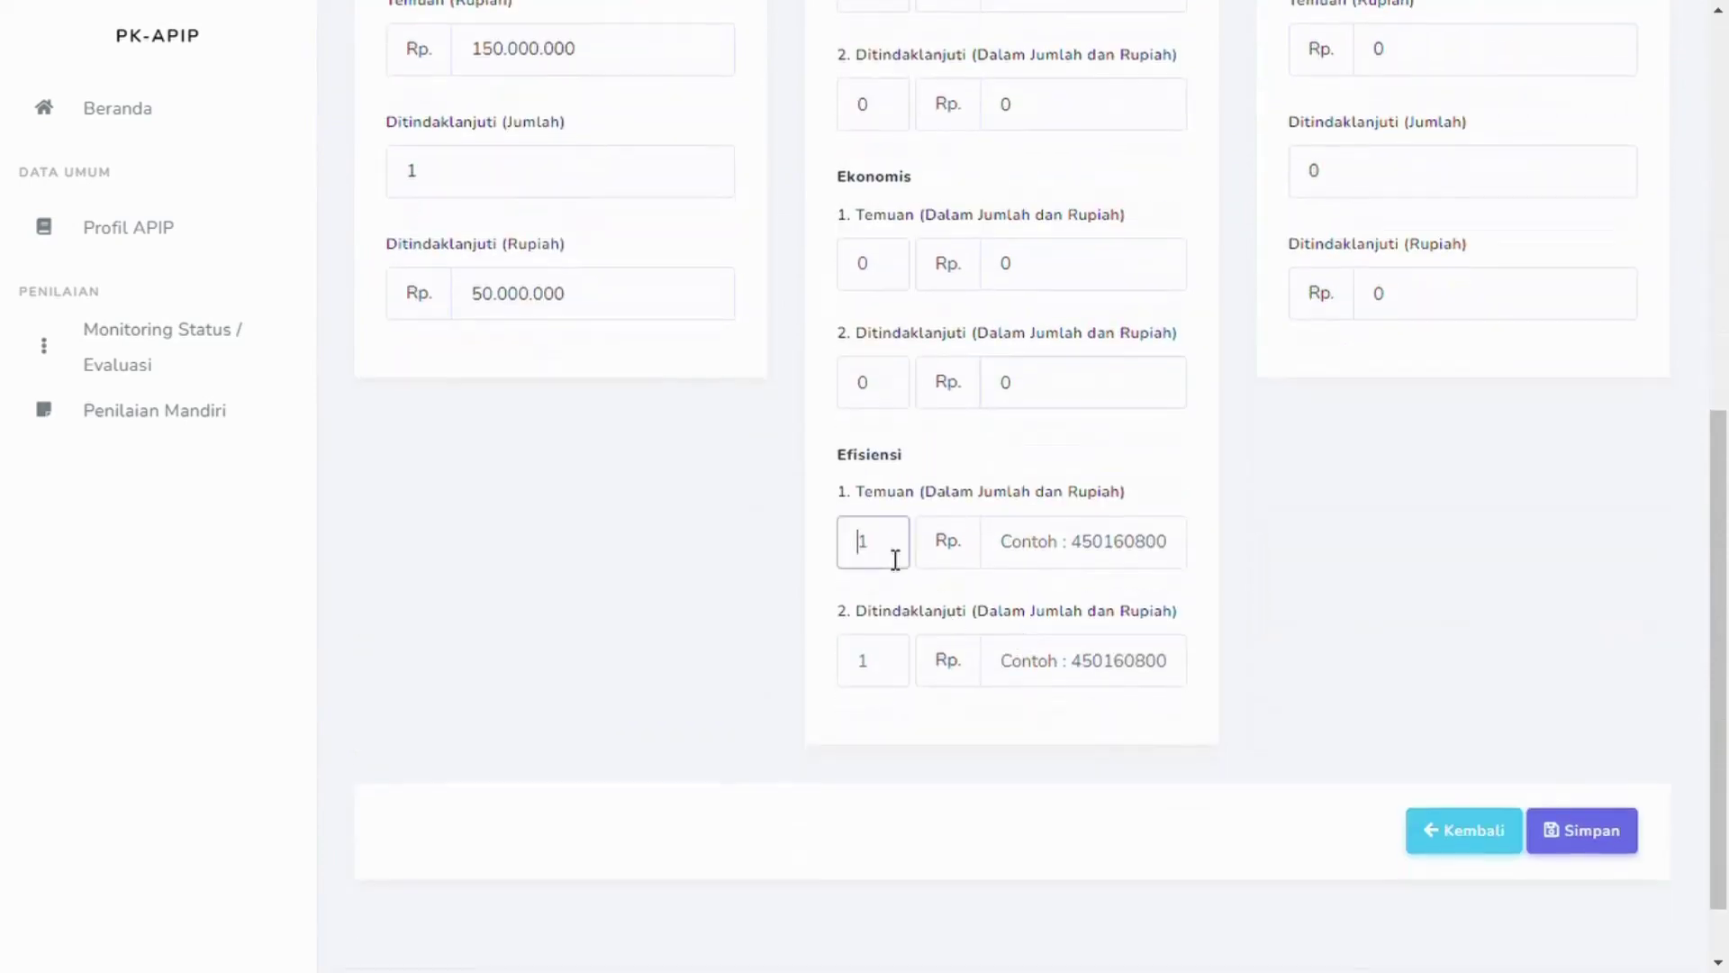
type("0")
key("Tab")
type("0")
key("Tab")
type("0")
Step: Enter 0 under Asurans atas GRC for Jumlah Objek Pengawasan, Nilai Kegiatan yang Diawasi and Temuan (Jumlah)
scroll(1209, 622, "up", 10)
left_click(1437, 317)
type("0")
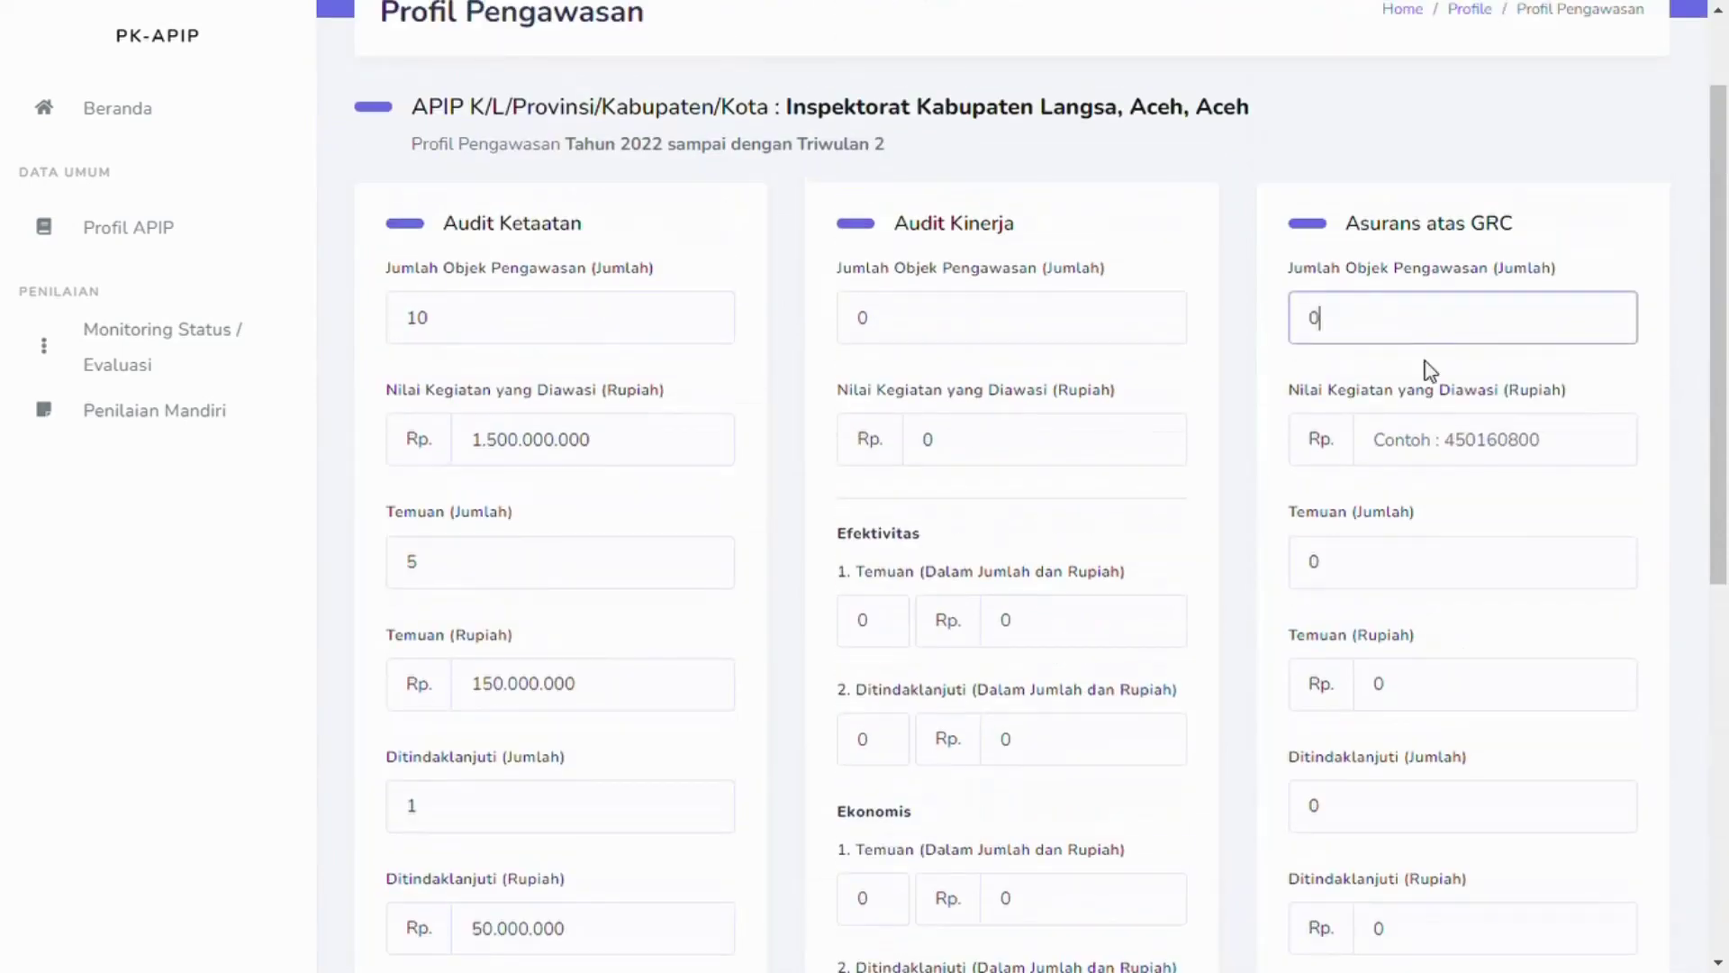
key("Tab")
type("0")
double_click(1362, 576)
type("0")
Step: Save the completed Profil Pengawasan form and dismiss the confirmation
scroll(1394, 573, "down", 3)
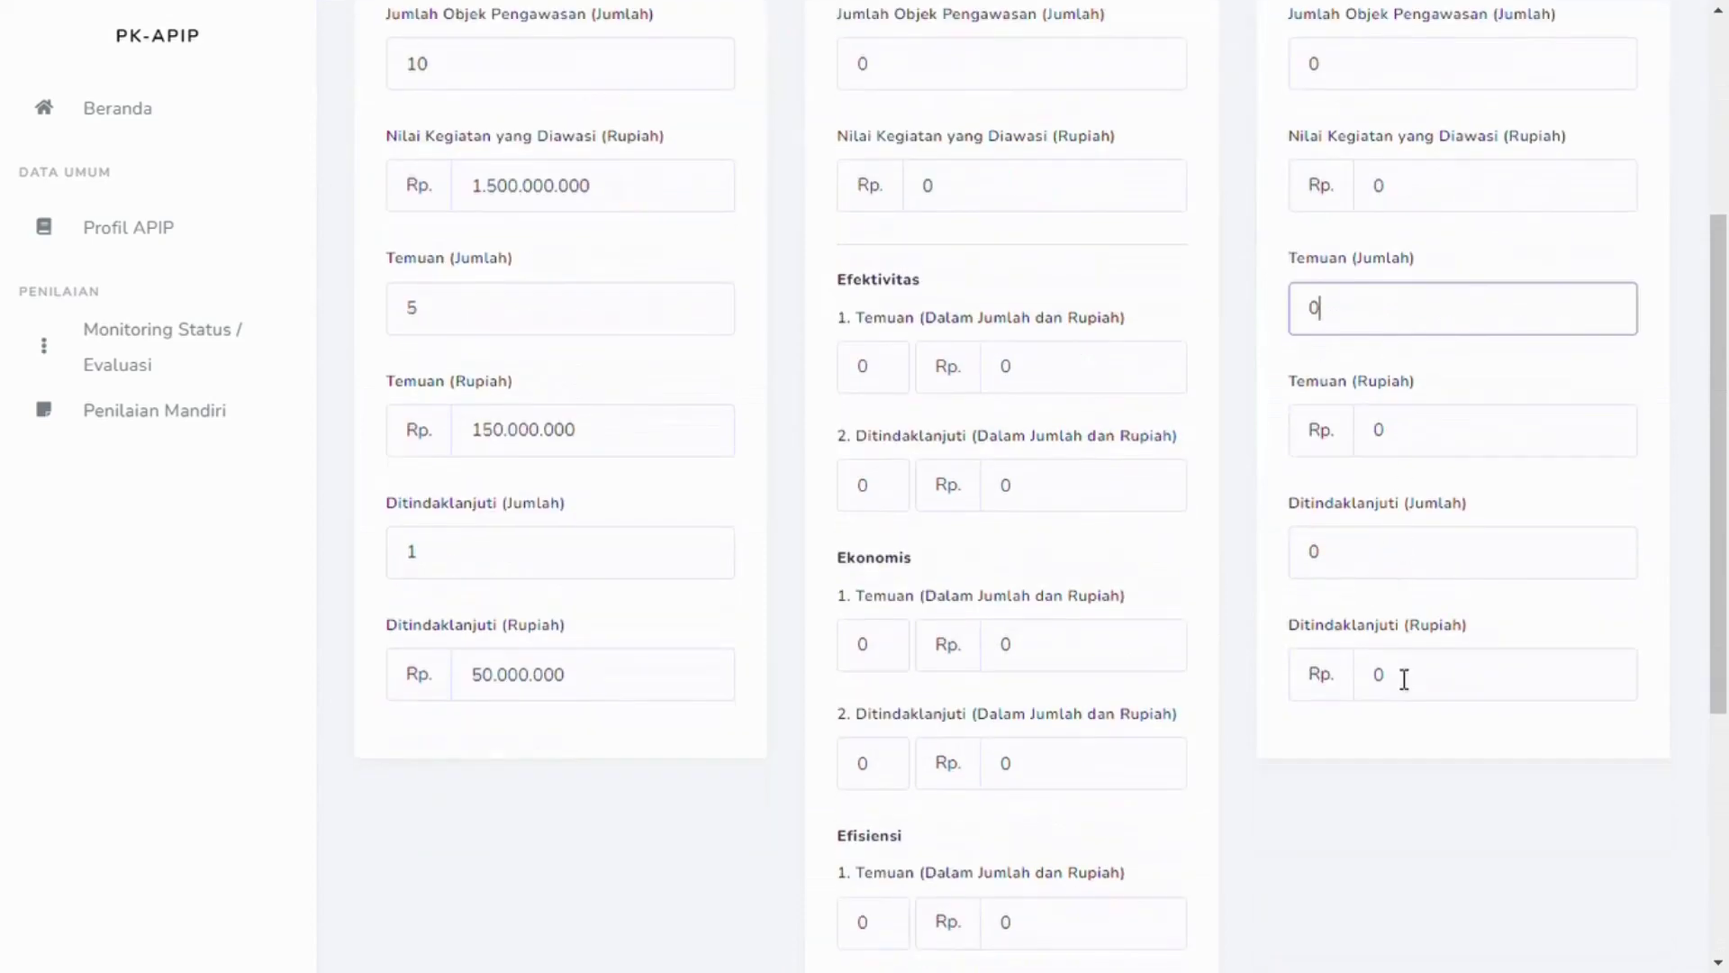
scroll(1413, 558, "down", 5)
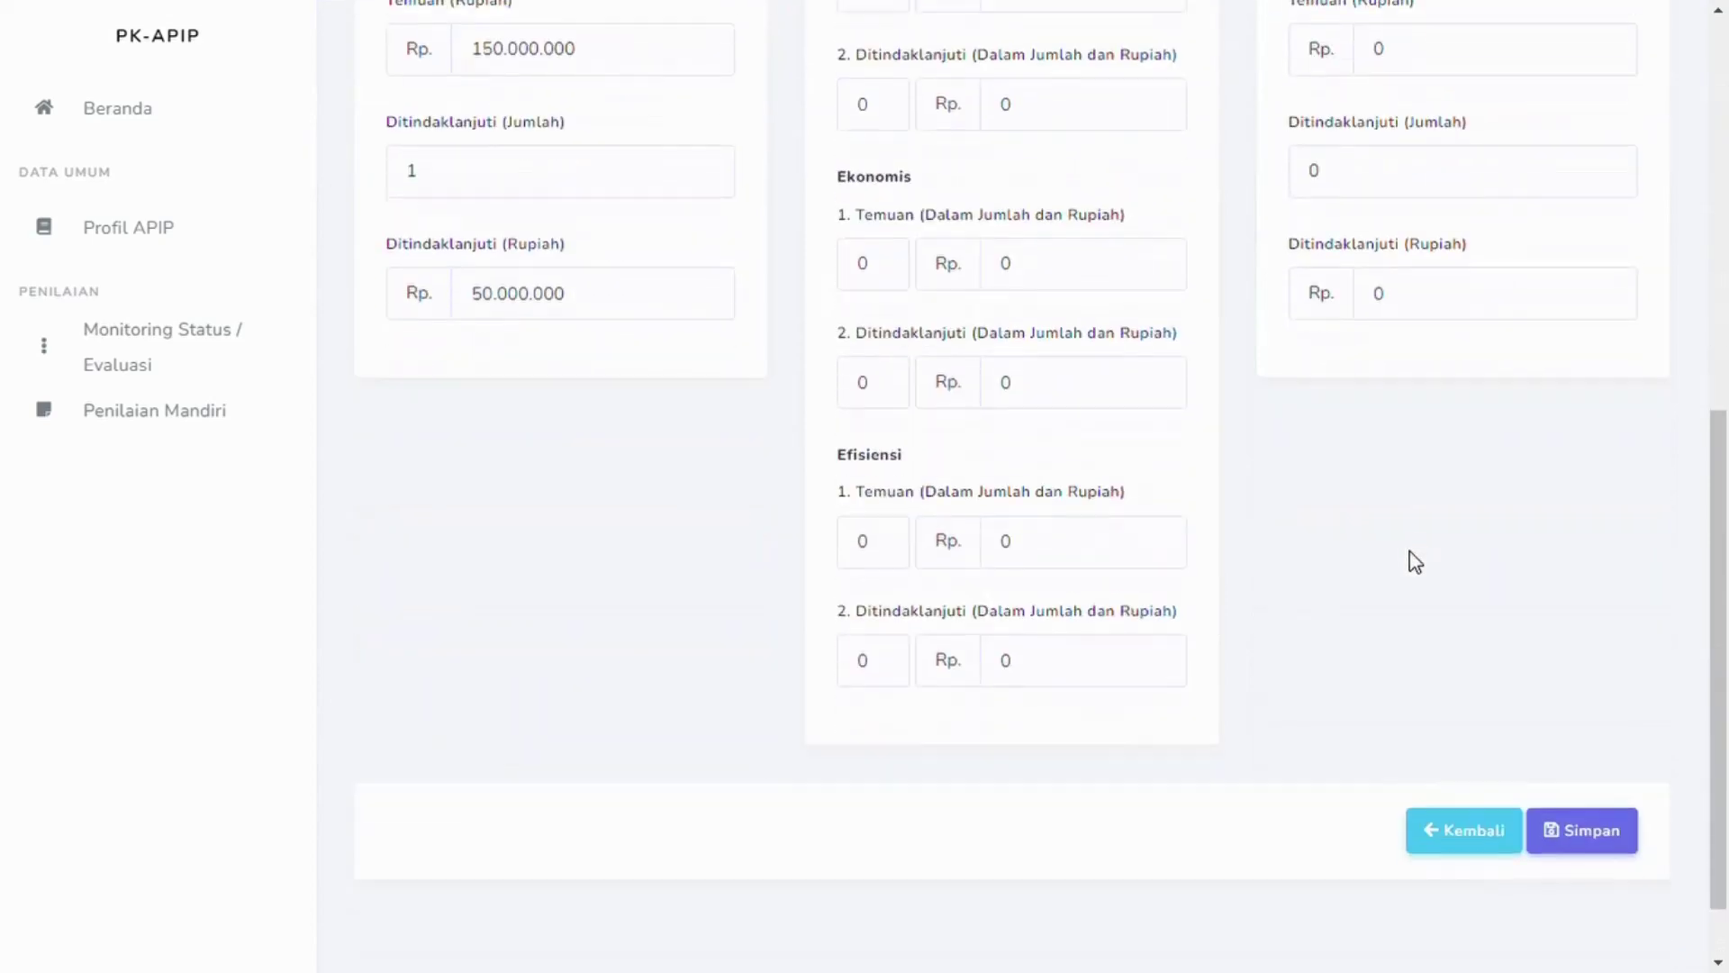
left_click(1583, 838)
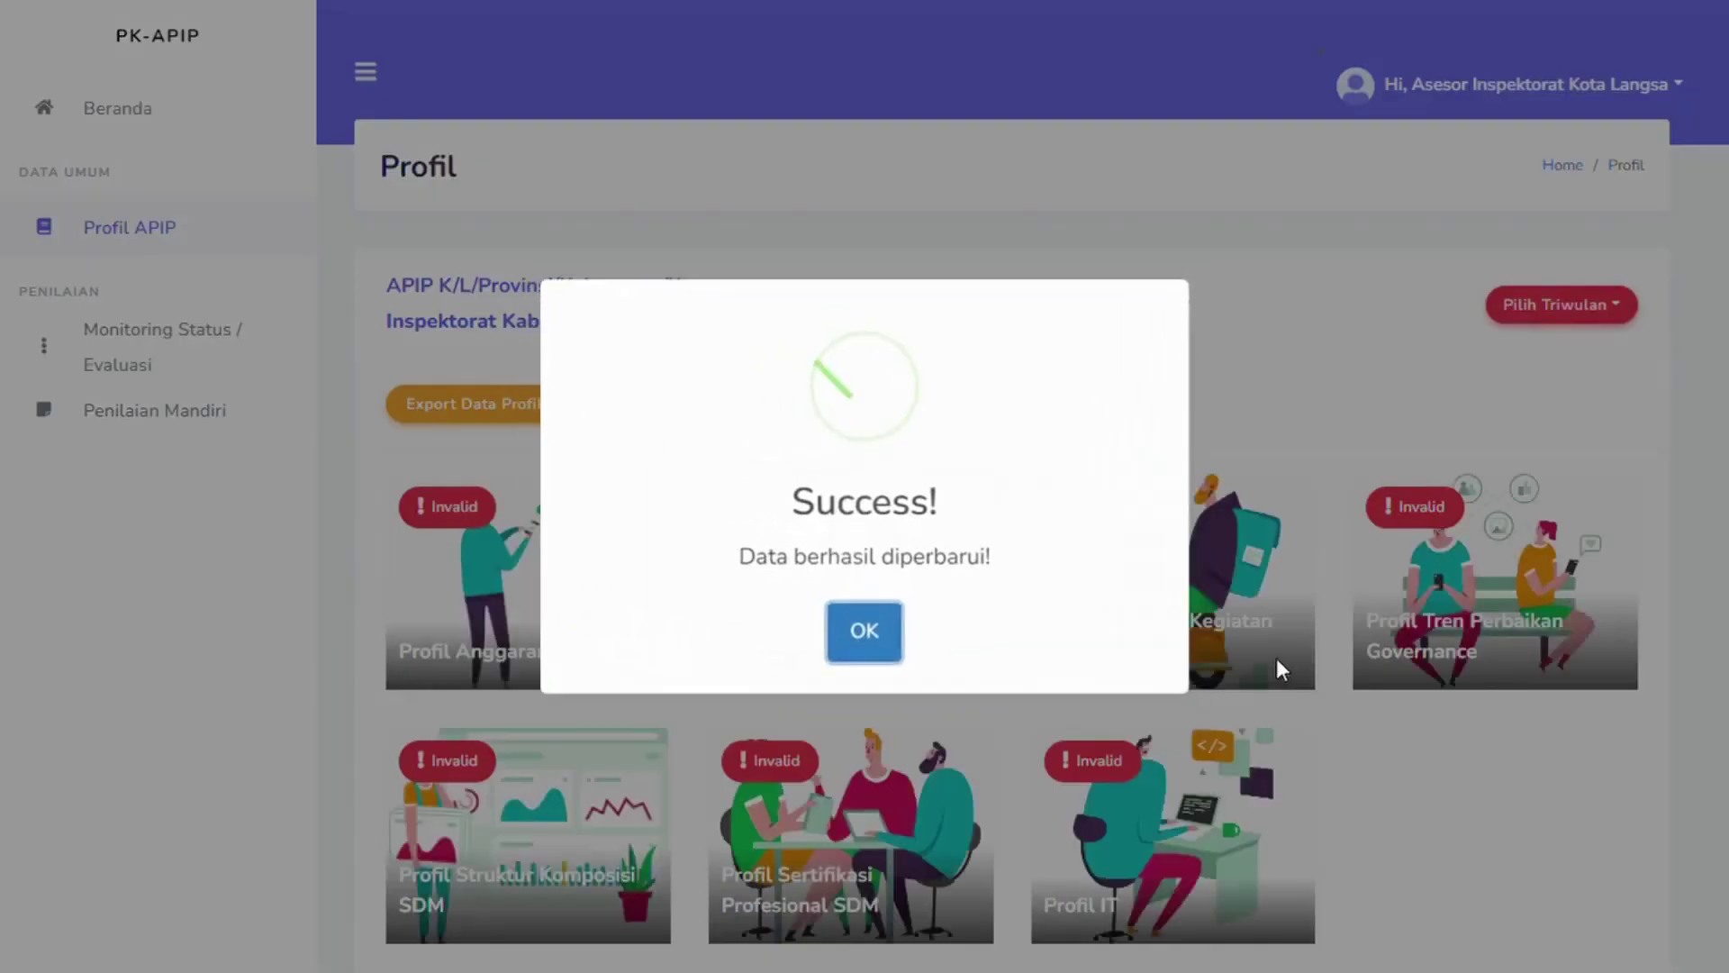
left_click(872, 644)
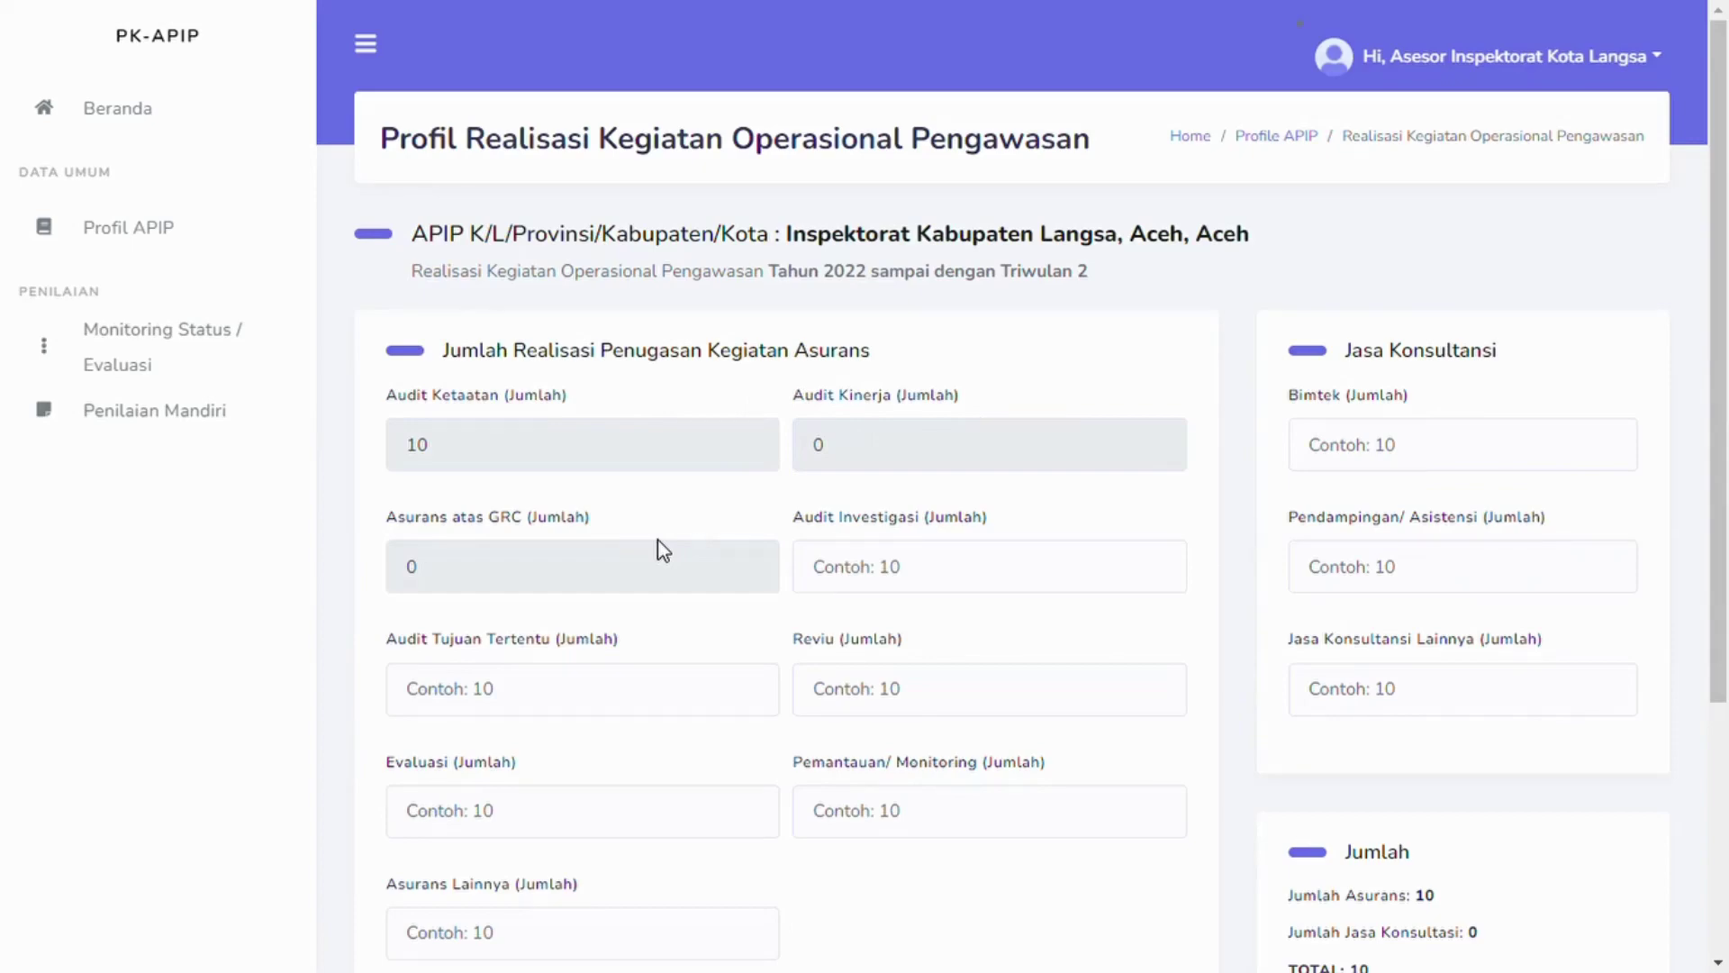
Step: Enter the assurance assignment counts: Audit Investigasi 0, Audit Tujuan Tertentu 1 and Reviu 15
left_click(885, 575)
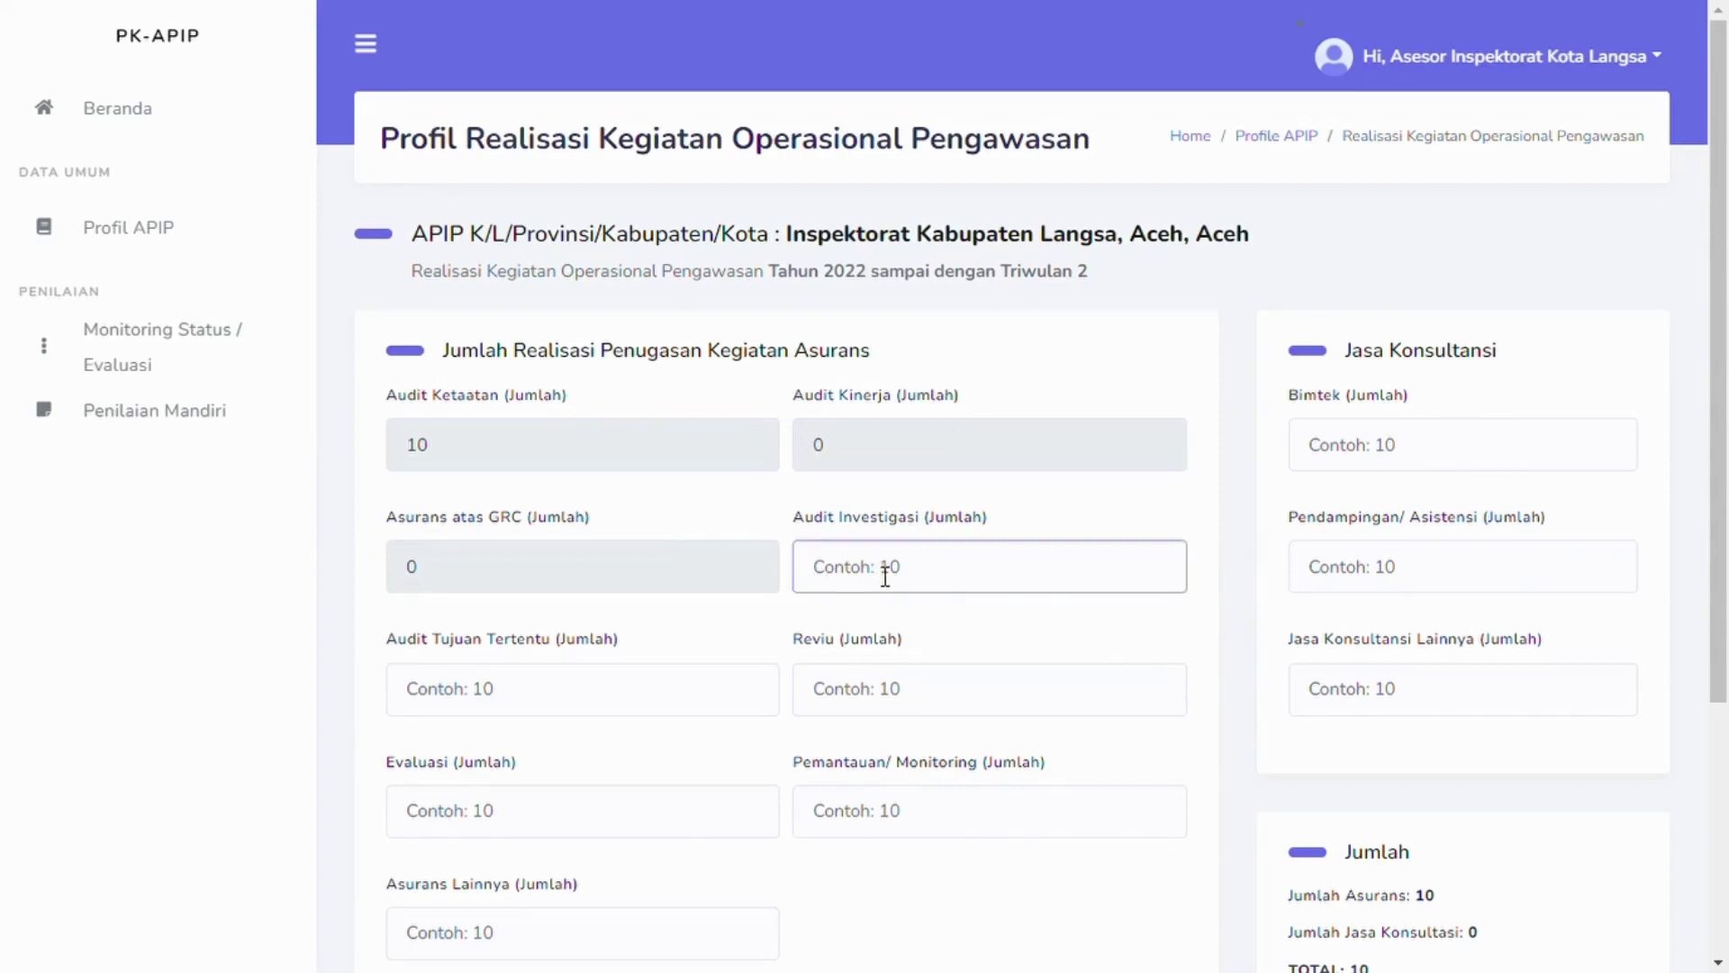
type("0")
left_click(706, 702)
type("1")
left_click(924, 692)
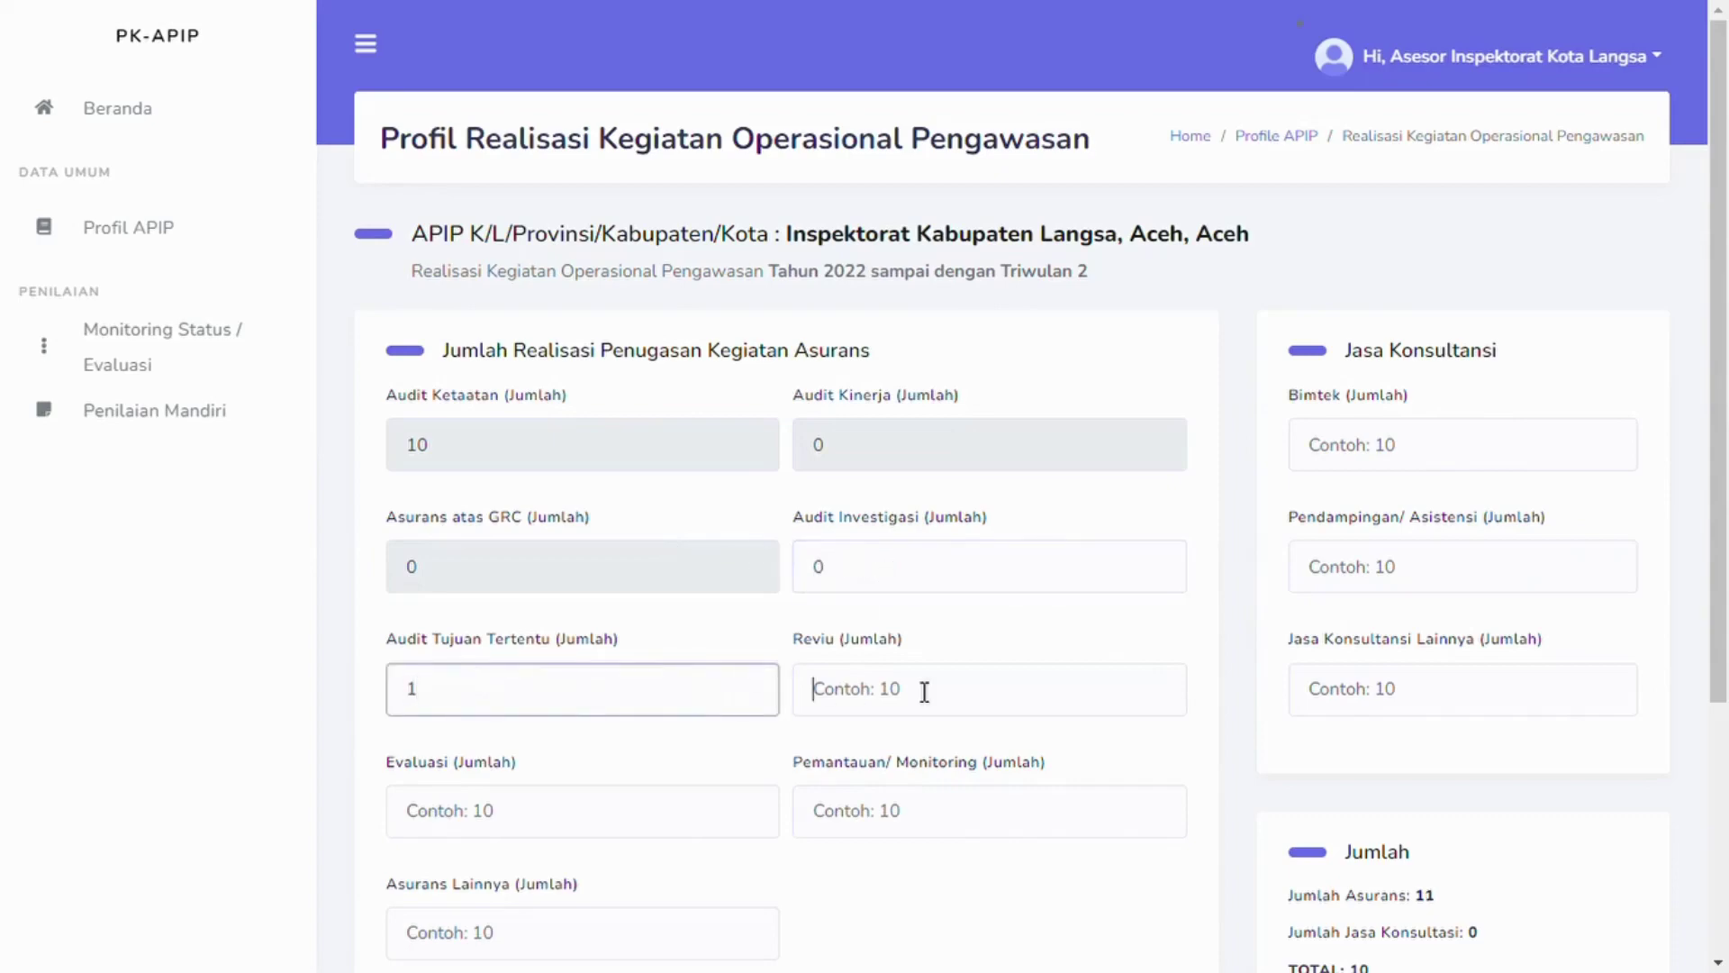
type("15")
Step: Enter the remaining assurance assignment counts: Evaluasi 5, Pemantauan/Monitoring 0 and Asurans Lainnya 0
left_click(597, 819)
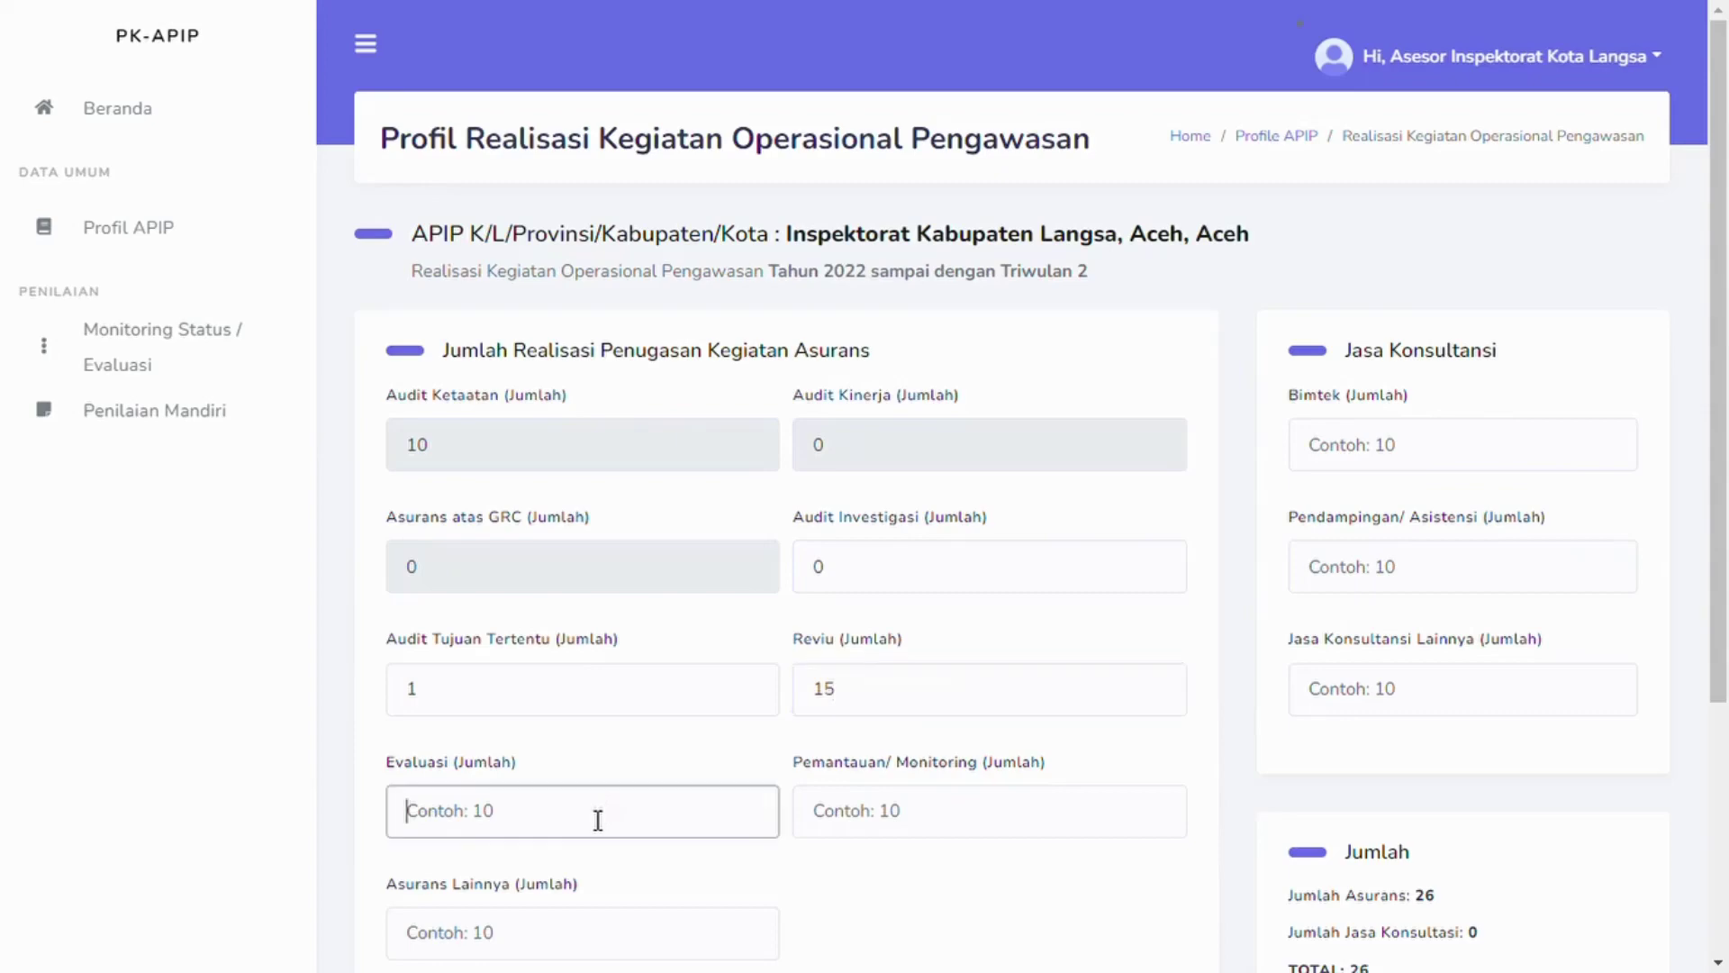
type("5")
left_click(852, 824)
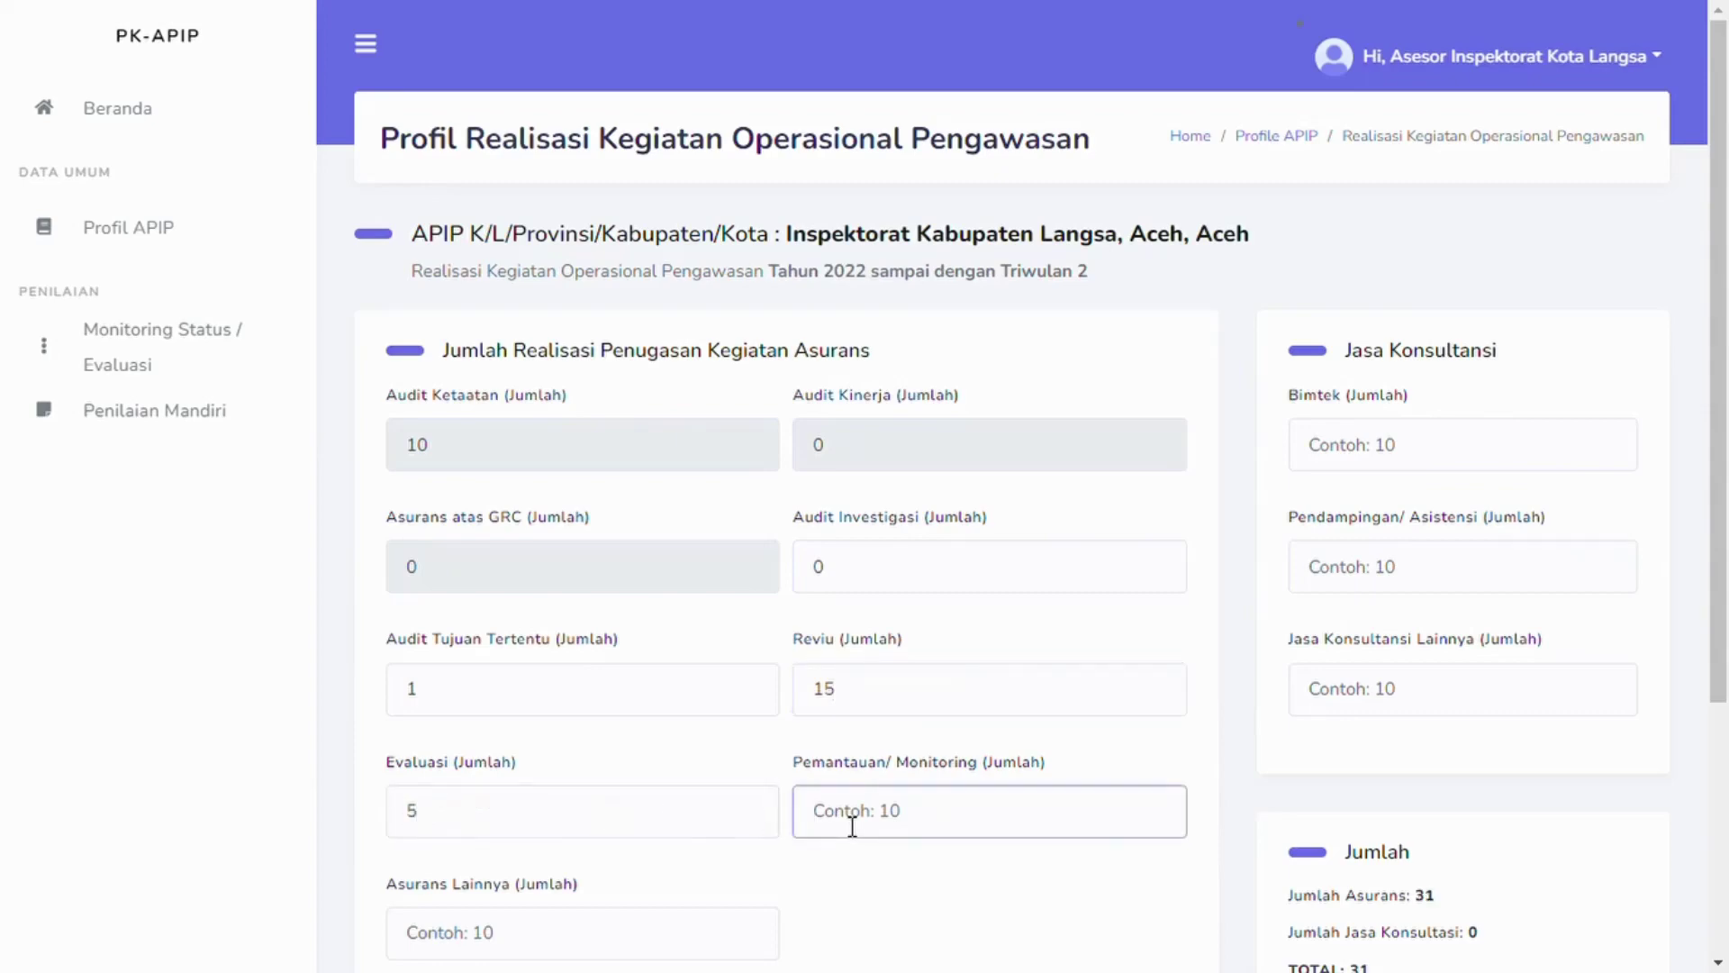
type("0")
scroll(850, 822, "down", 1)
left_click(733, 811)
type("0")
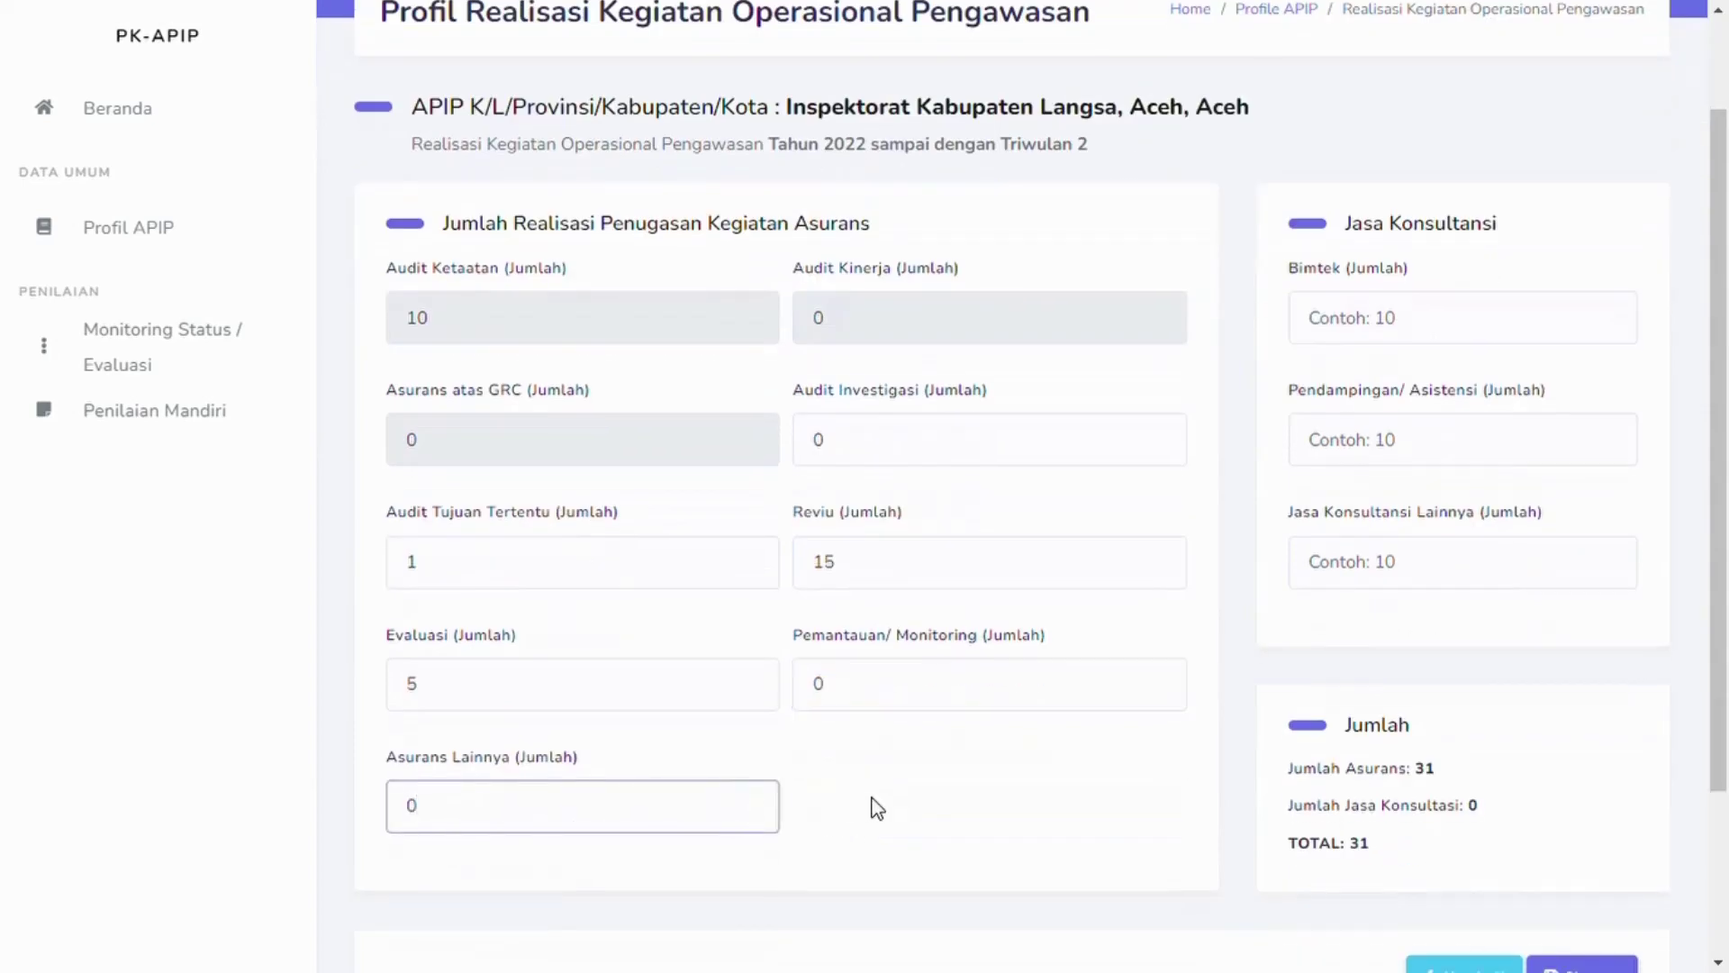
left_click(878, 808)
Step: Fill in the Jasa Konsultansi counts with Bimtek 1, Pendampingan/Asistensi 2 and Jasa Konsultansi Lainnya 0
left_click(1405, 341)
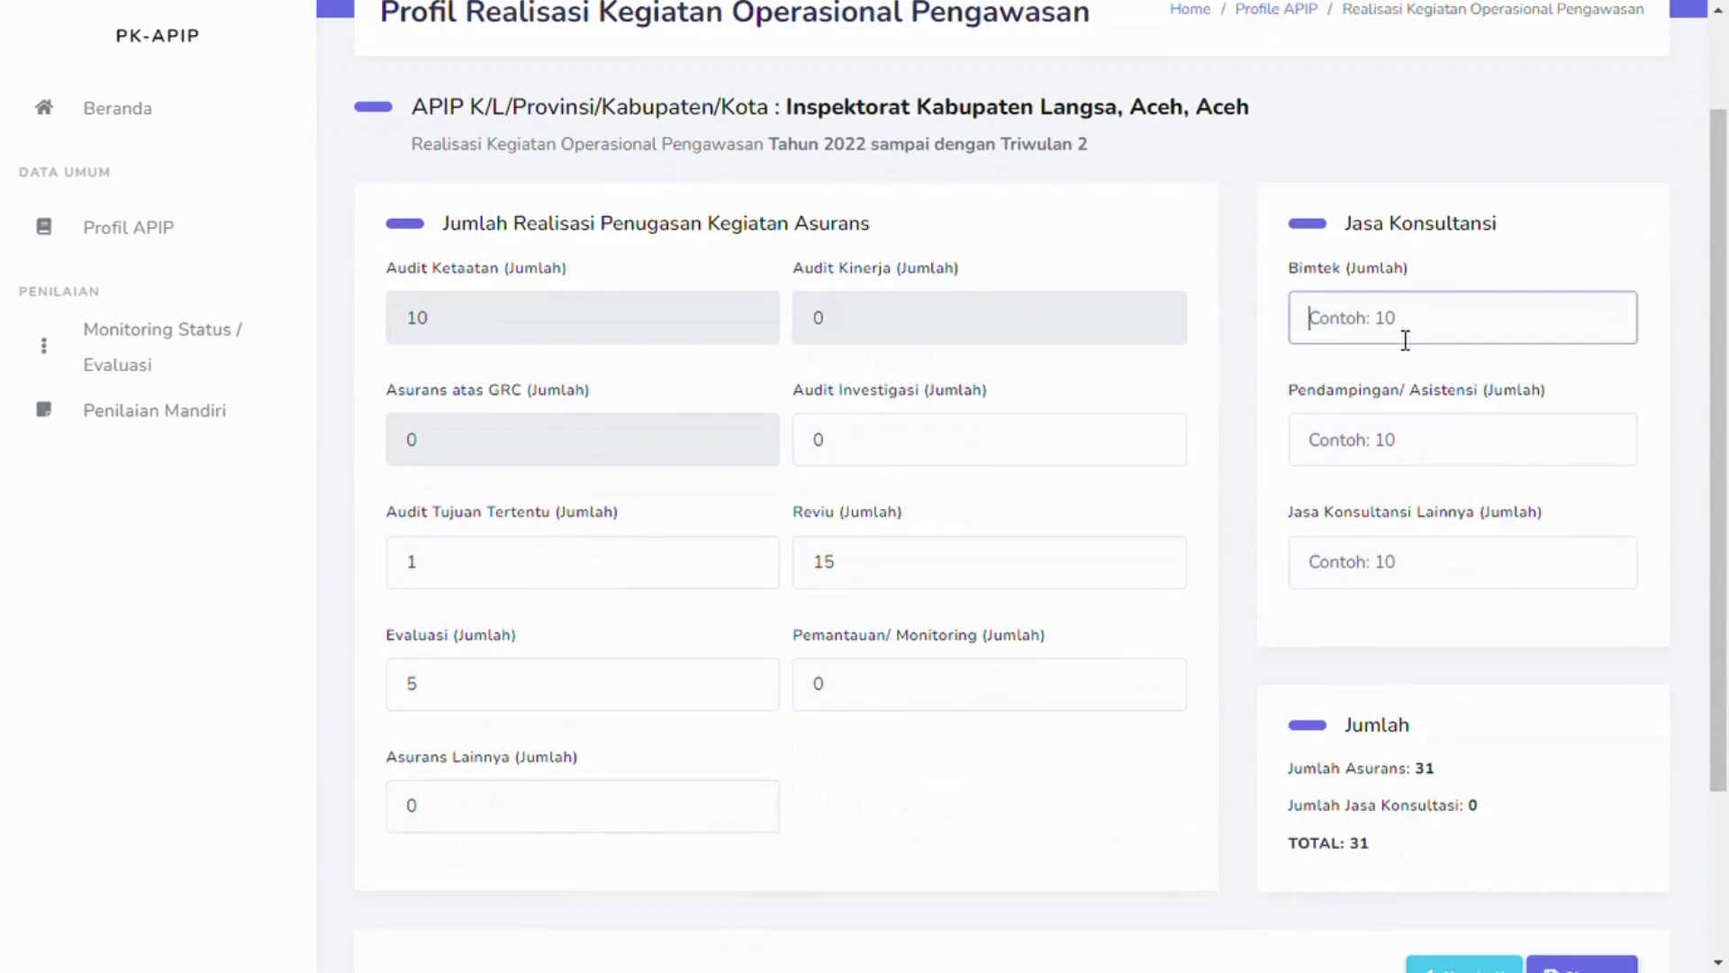
type("1")
left_click(1421, 450)
type("2")
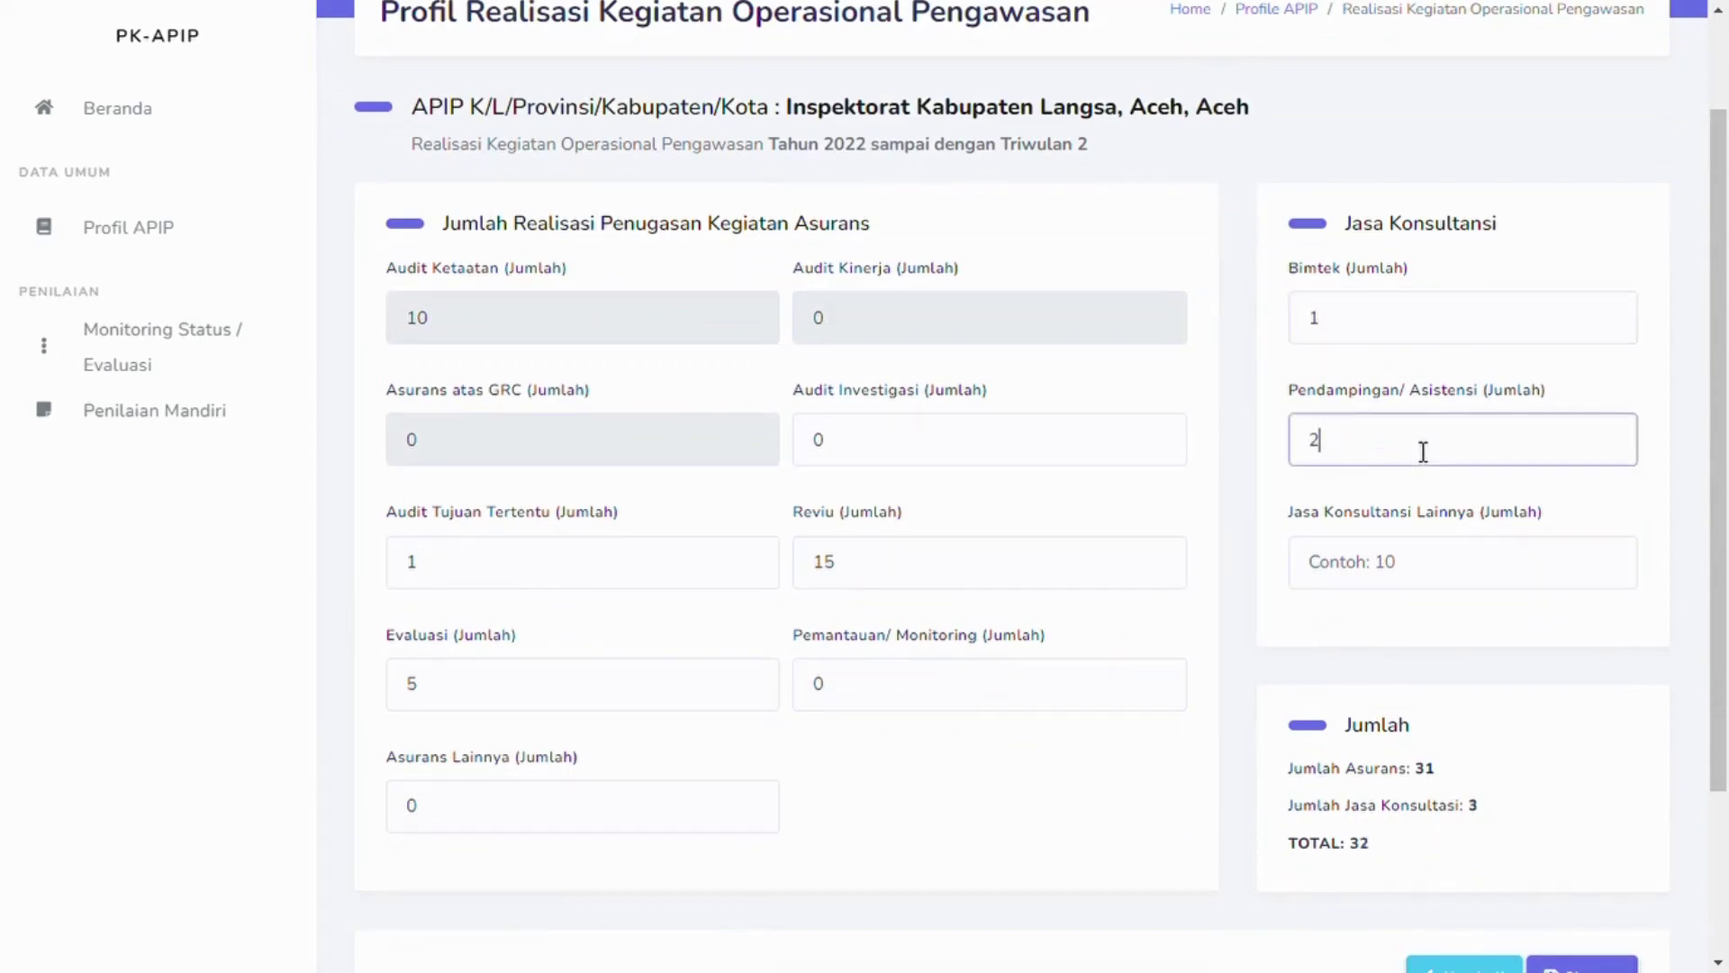
left_click(1408, 569)
type("0")
left_click(1384, 610)
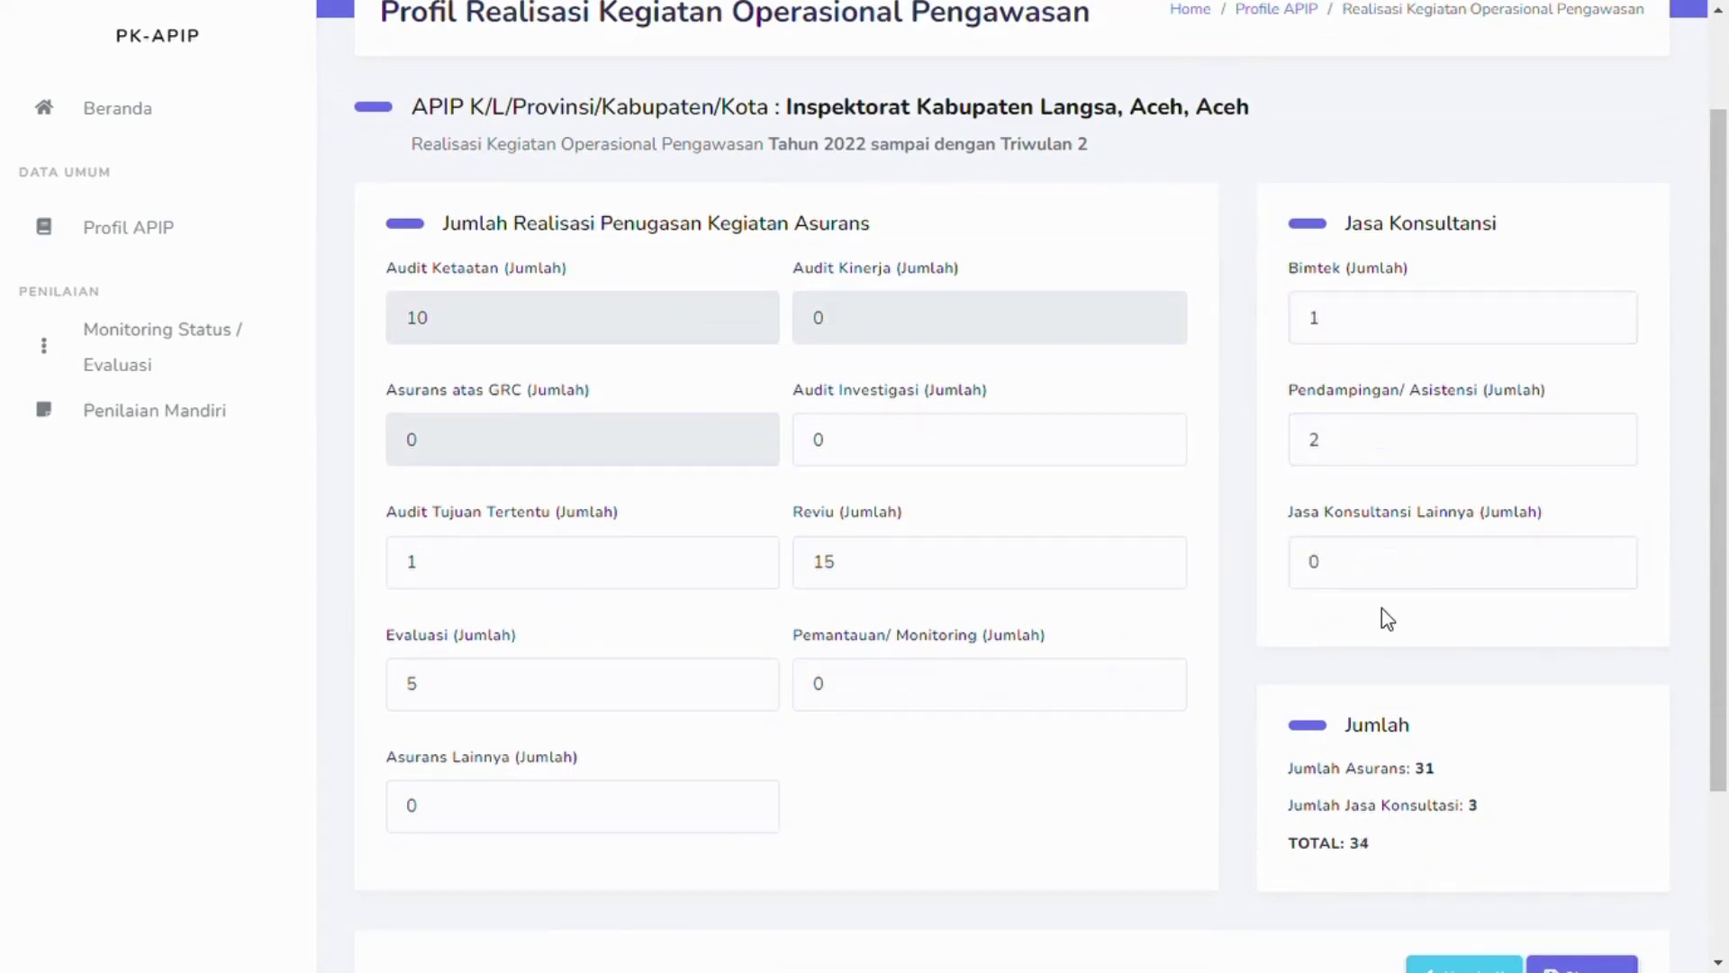
Step: Save the Profil Realisasi Kegiatan Operasional Pengawasan form and dismiss the confirmation
scroll(1390, 616, "down", 1)
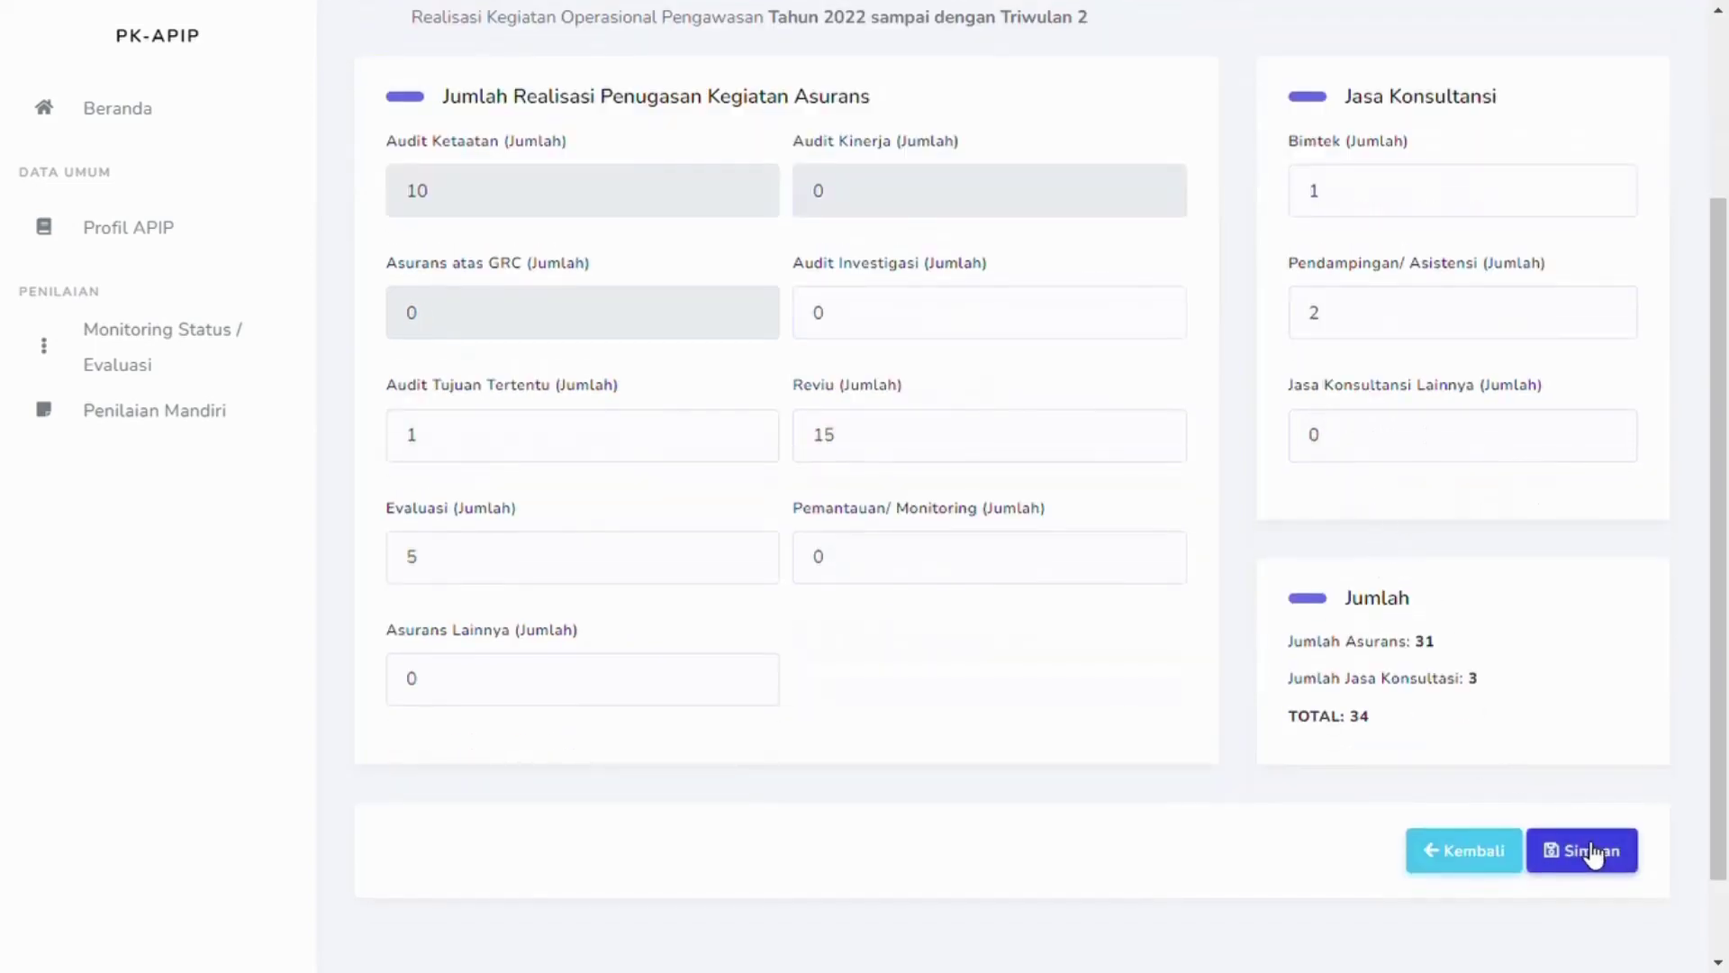
left_click(1590, 852)
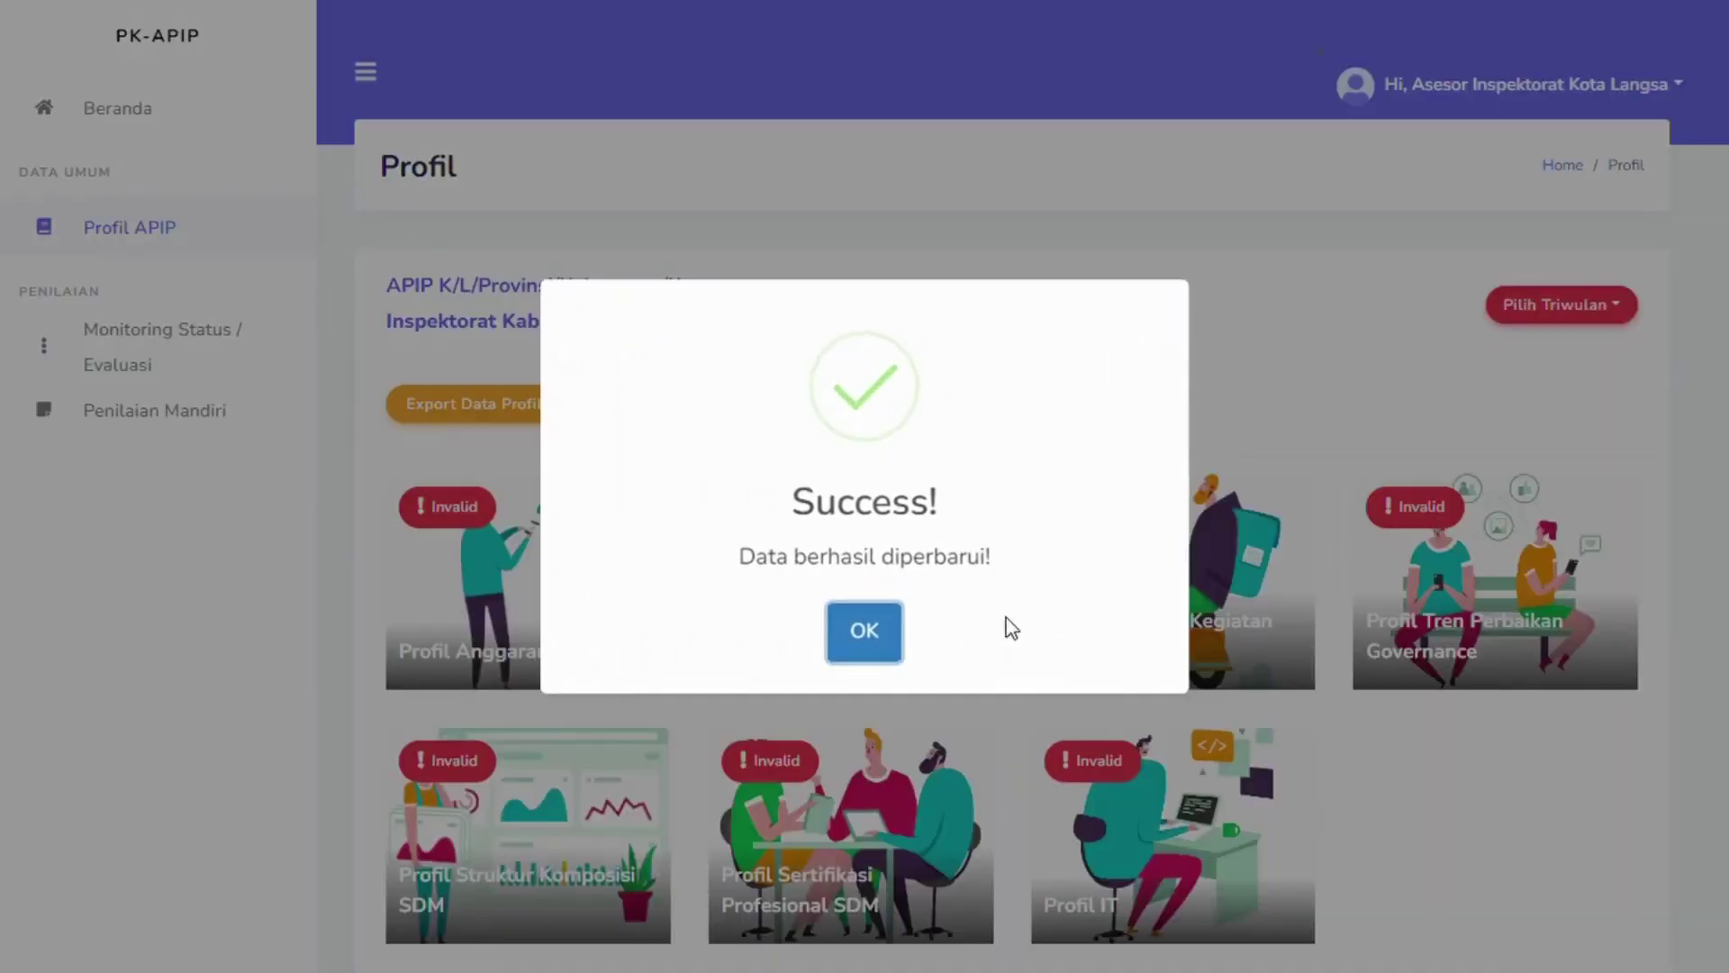
left_click(886, 634)
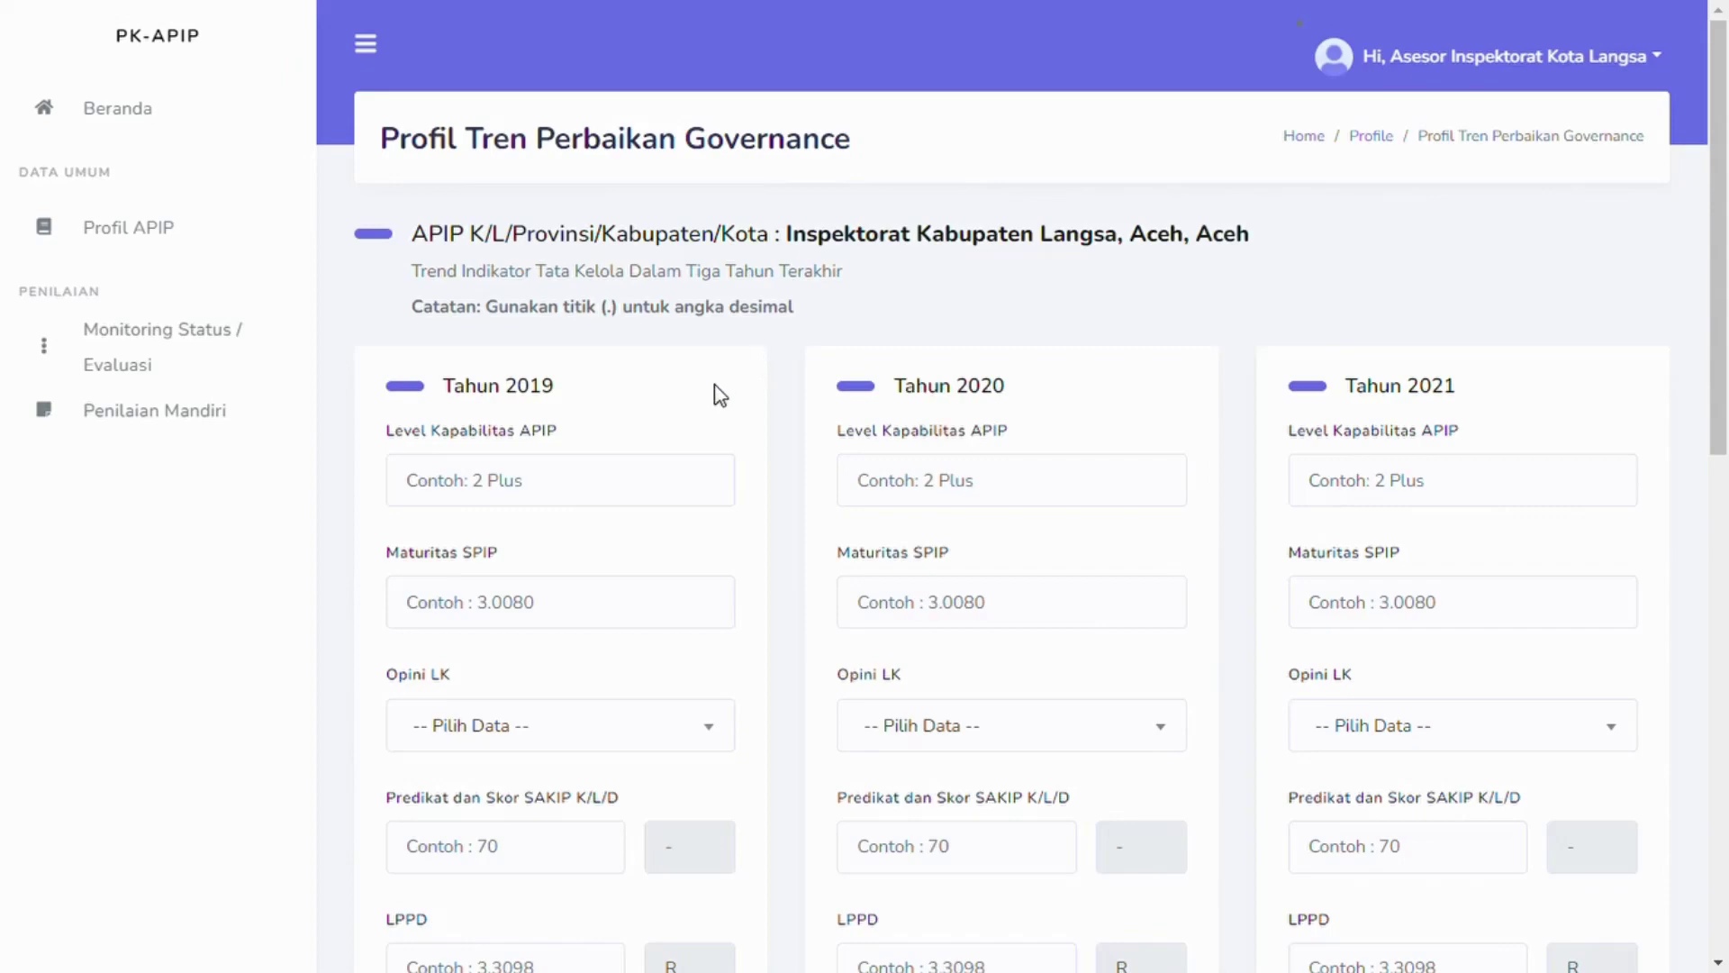
Step: Set Level Kapabilitas APIP to 2 for 2019, 2 for 2020 and 3 for 2021
left_click(657, 494)
type("2")
left_click(1040, 498)
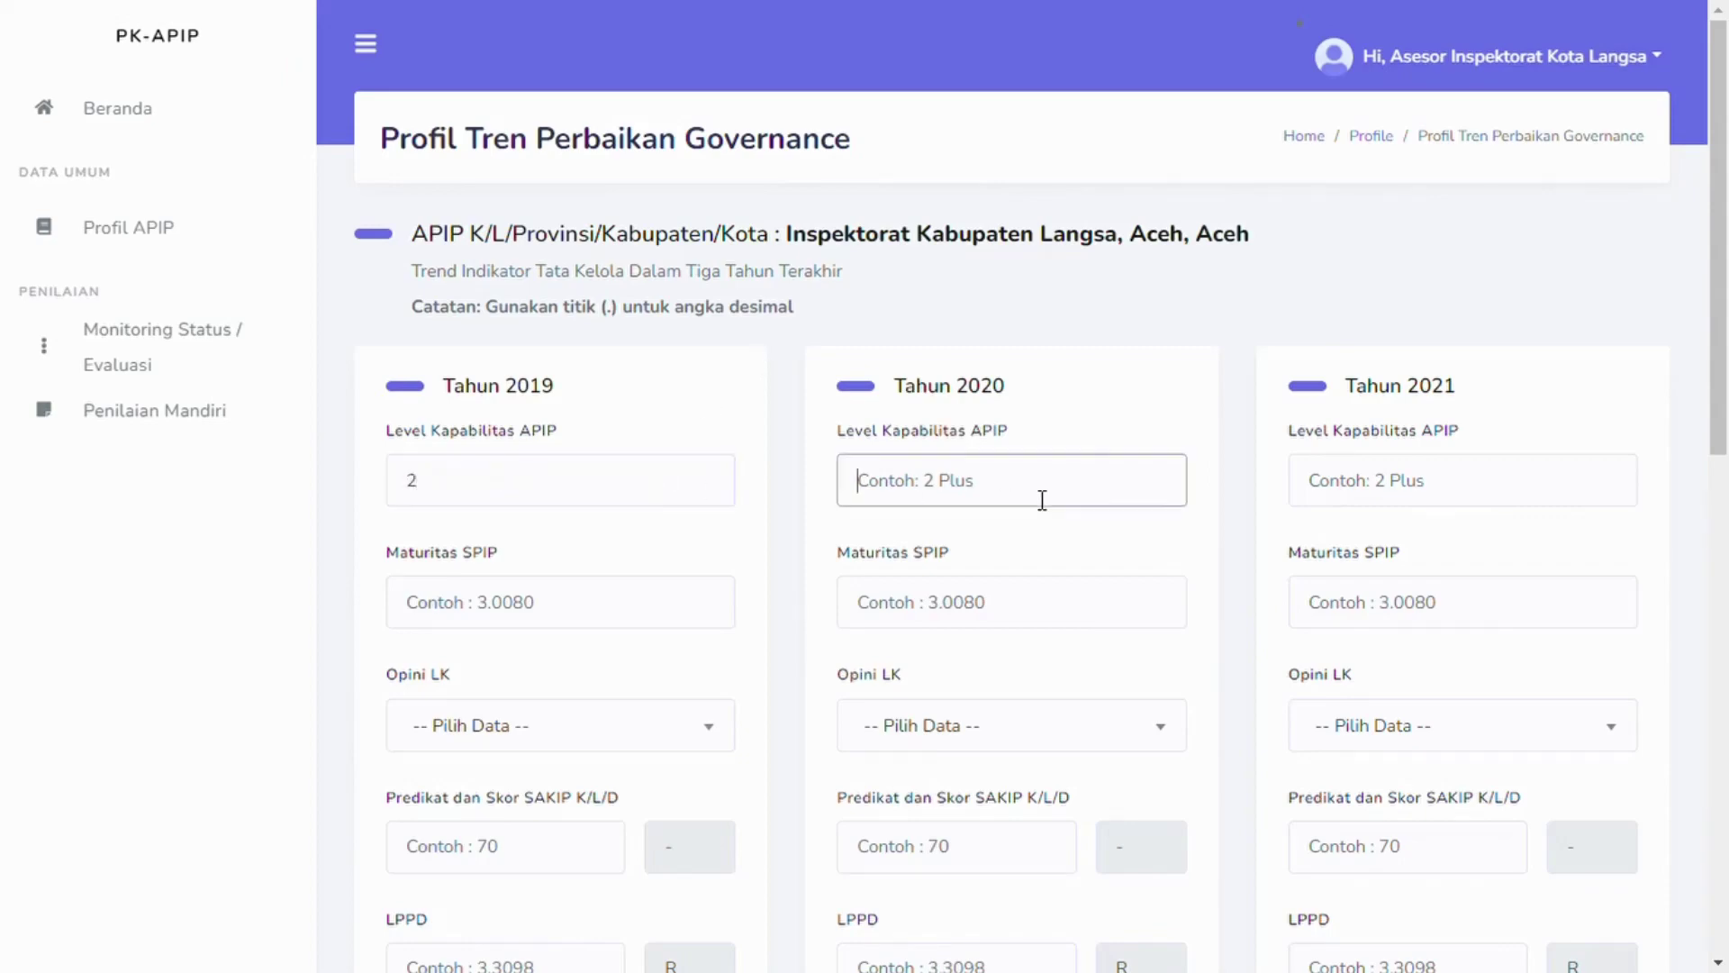
type("2")
left_click(1378, 490)
type("3")
left_click(1080, 527)
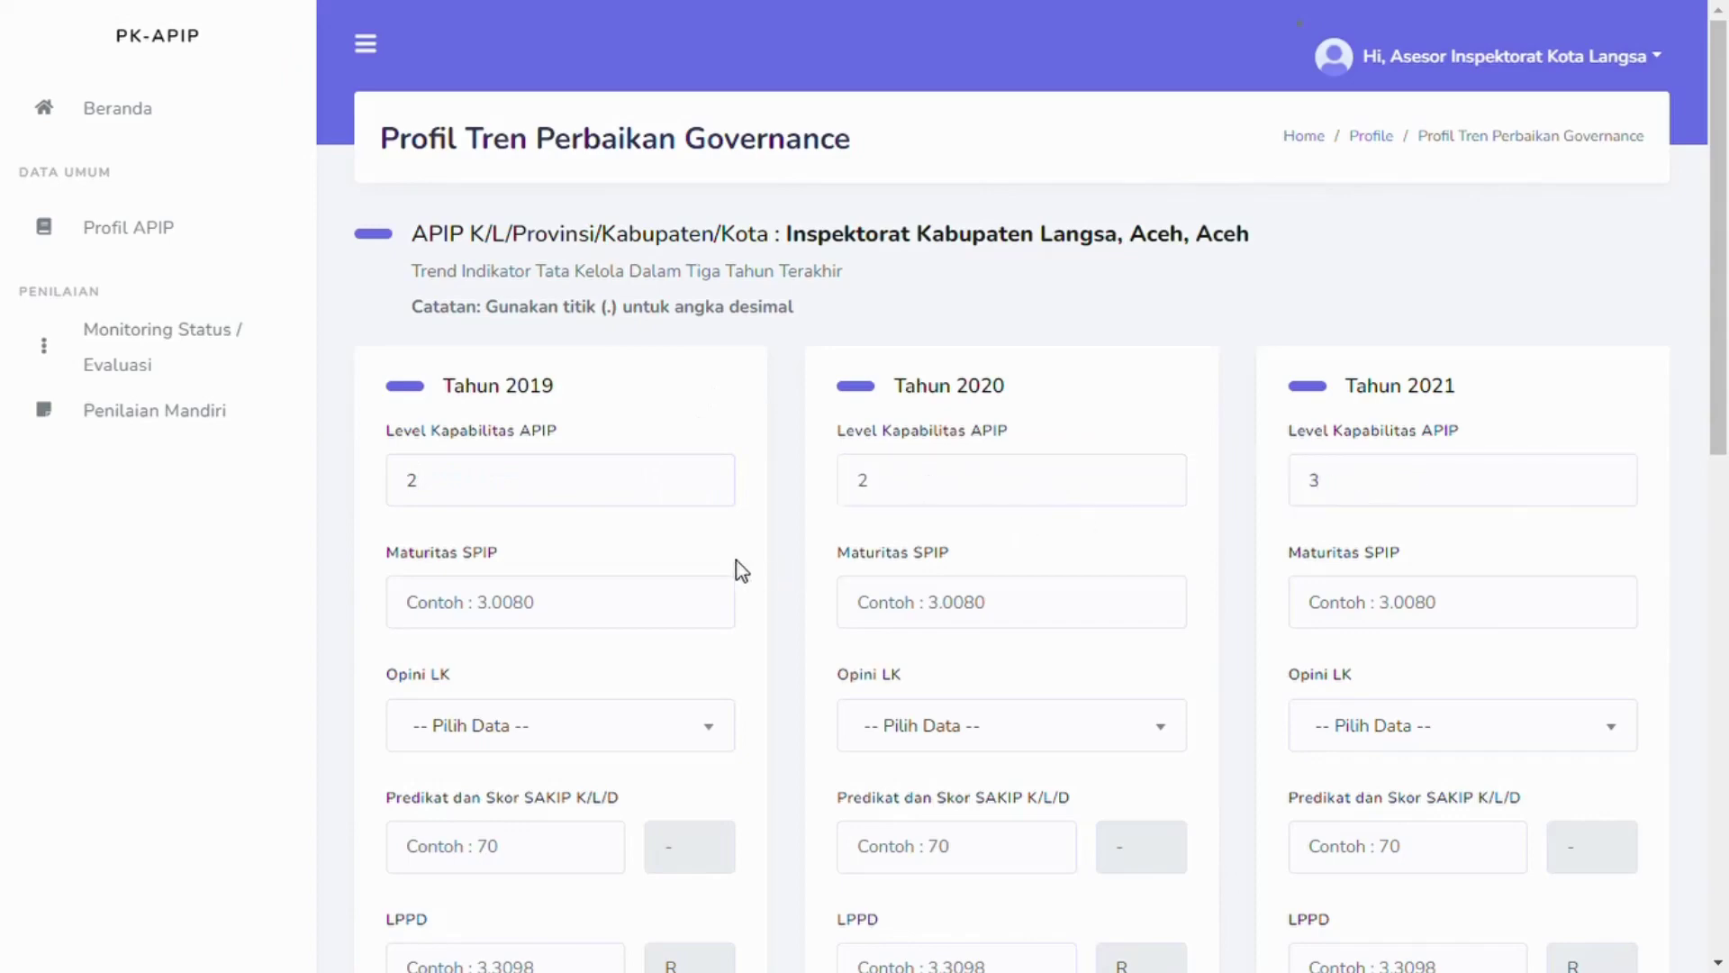
Step: Set Maturitas SPIP to 2.725 for 2019, 2.725 for 2020 and 3.008 for 2021
scroll(630, 549, "down", 1)
left_click(535, 494)
type("2.725")
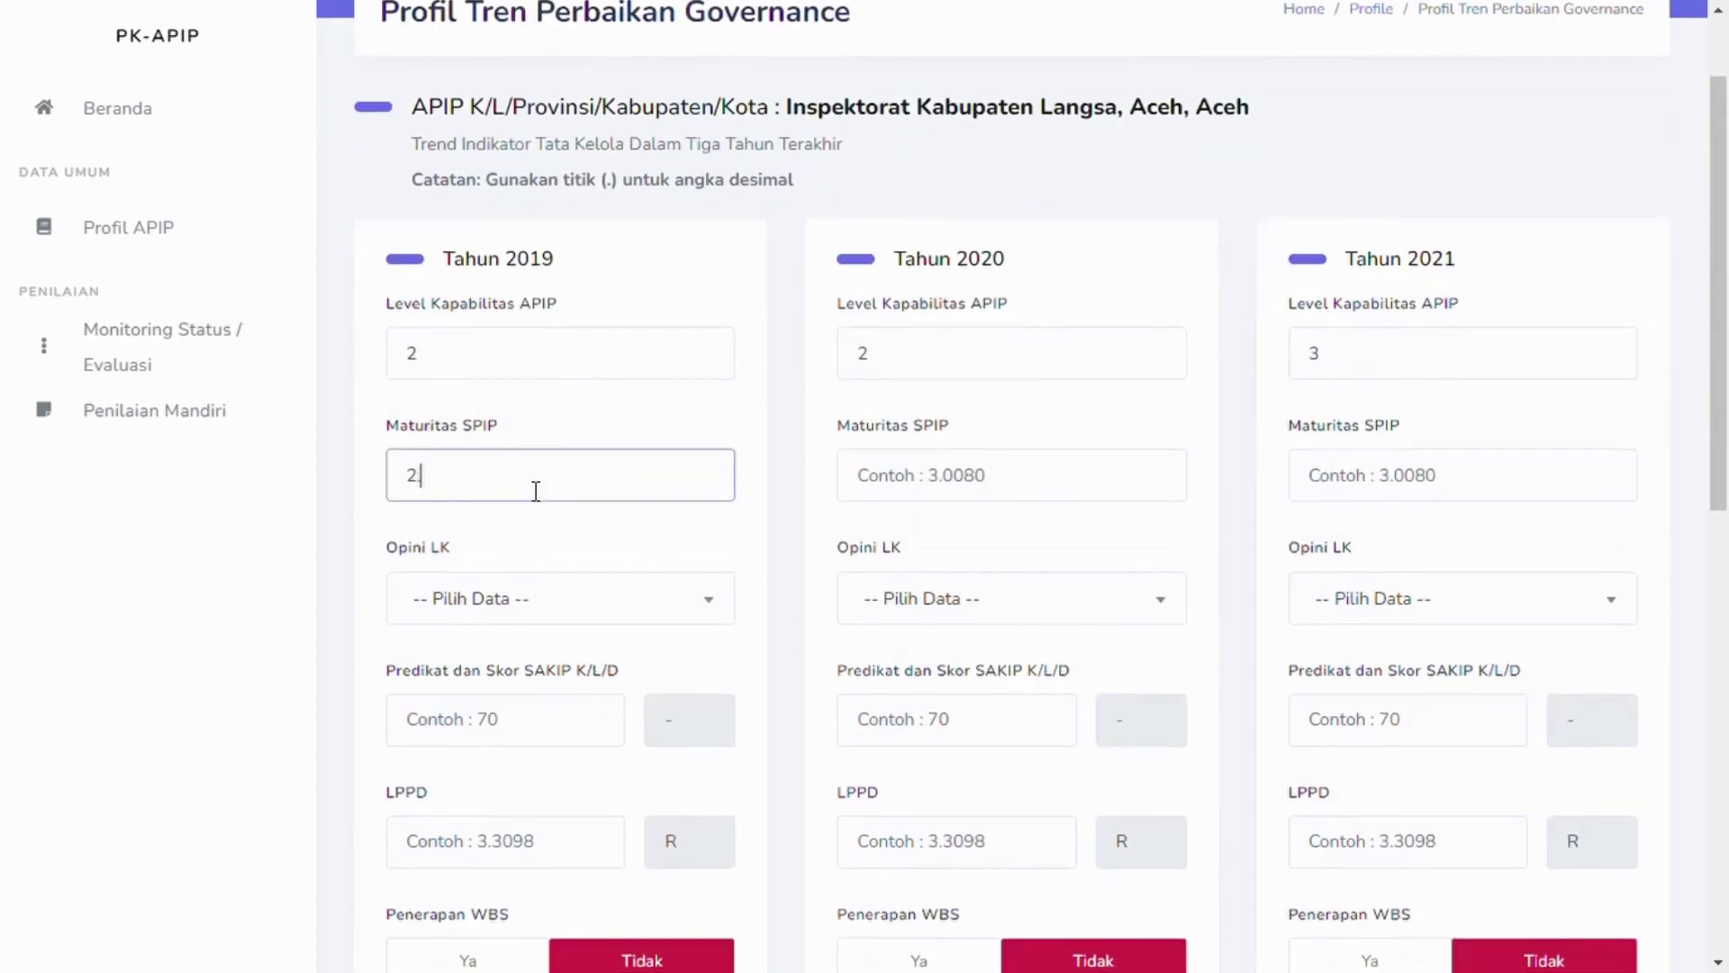
left_click(1028, 493)
type("2.725")
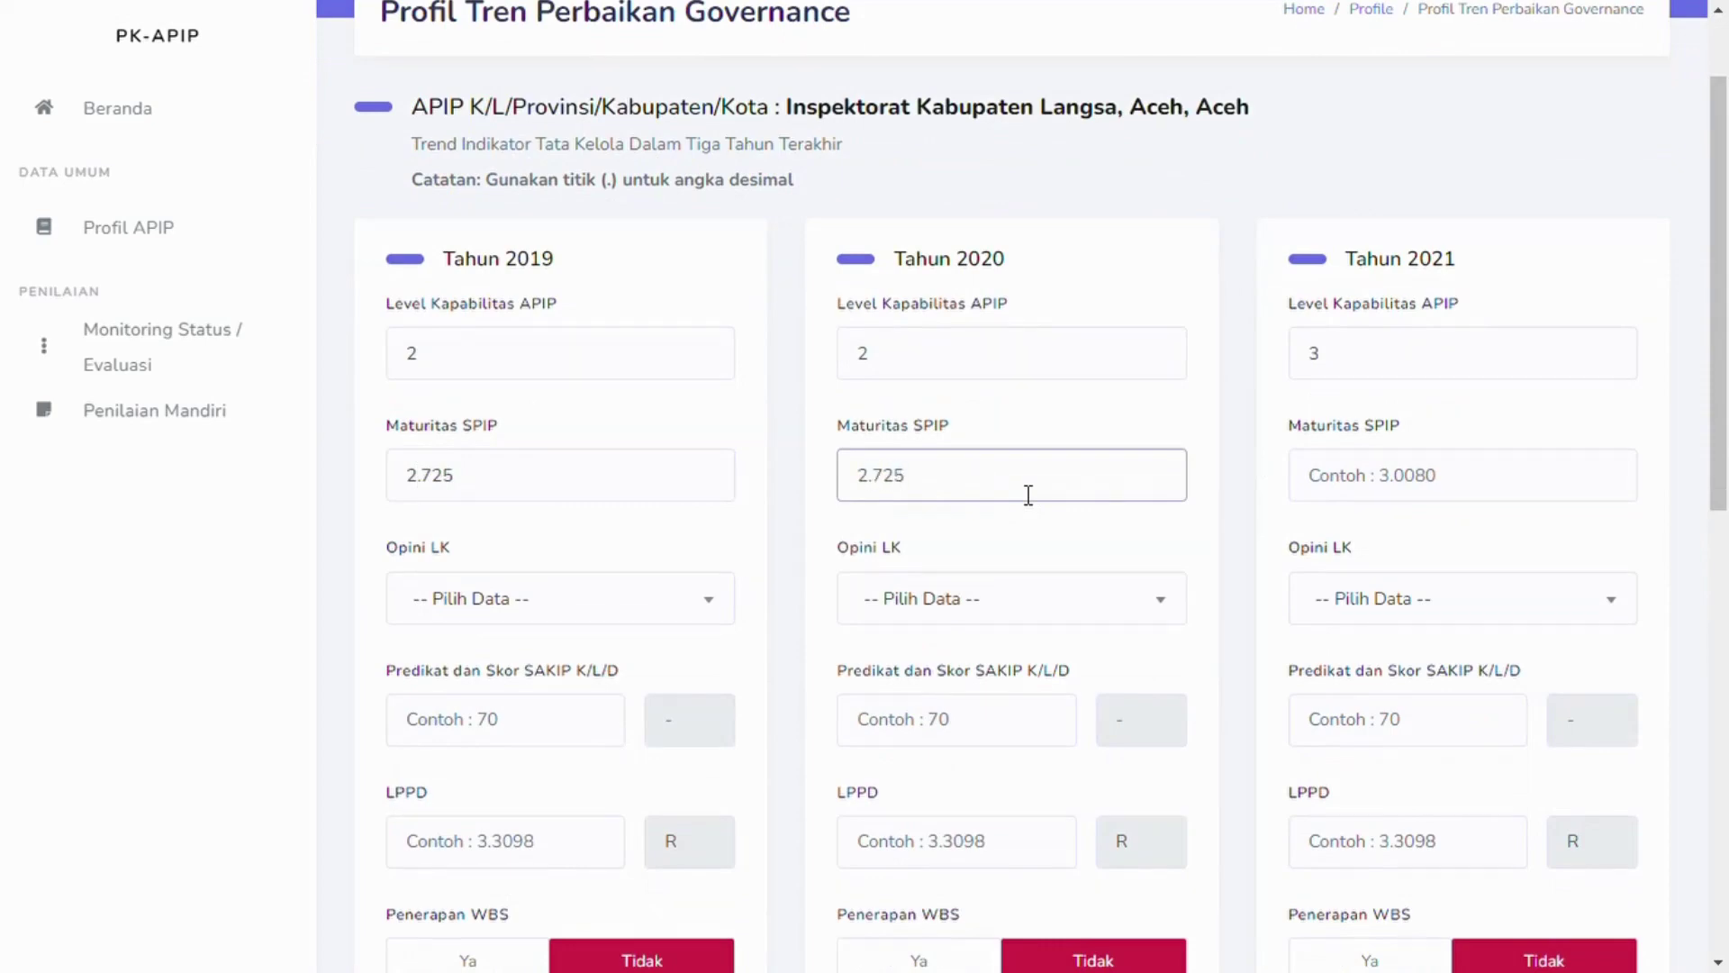
left_click(1363, 497)
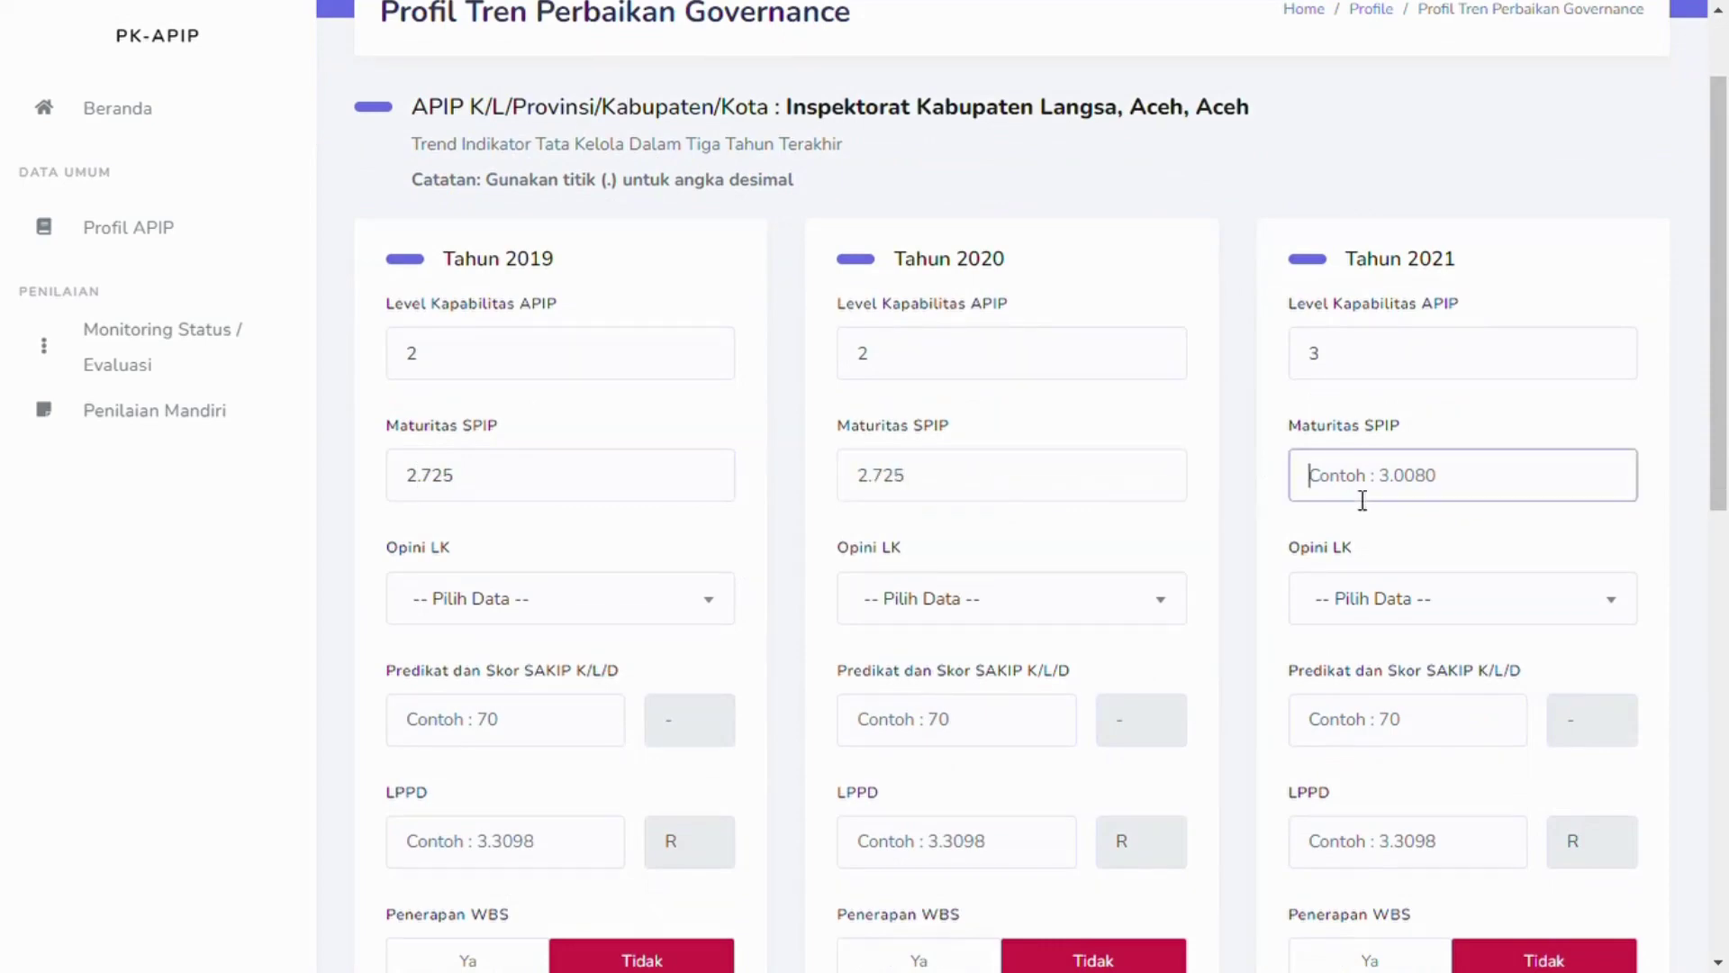
type("3.008")
left_click(771, 505)
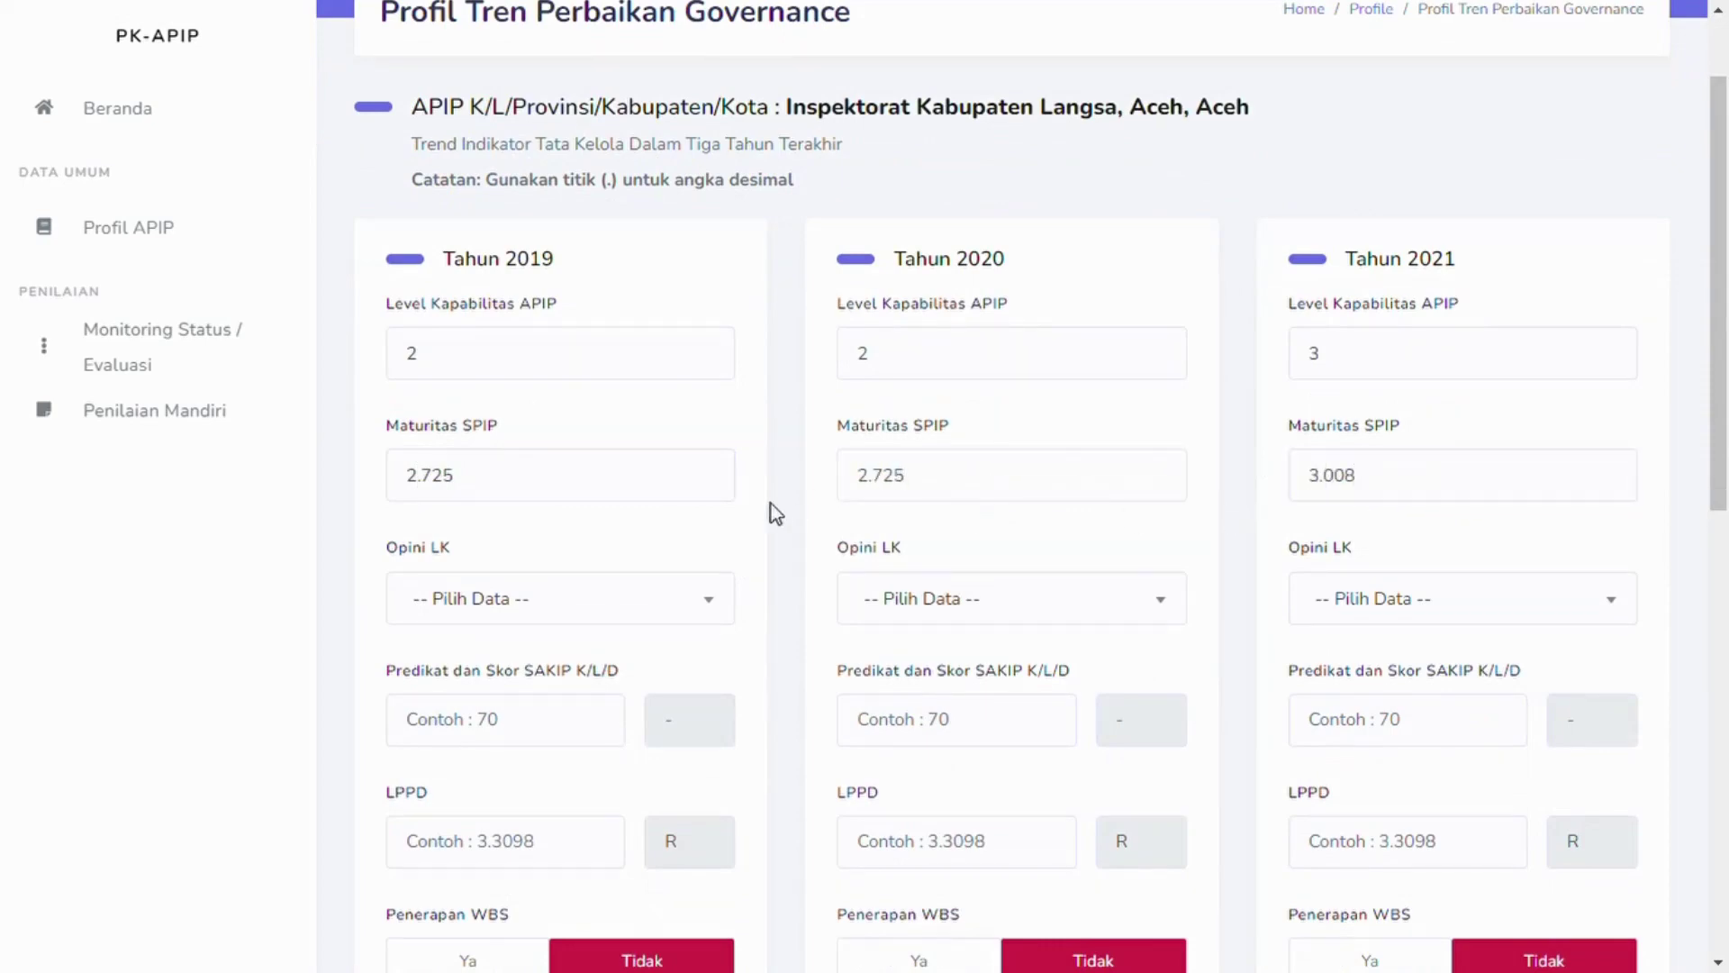
Step: Set Opini LK to WTP for 2019, 2020 and 2021
scroll(771, 504, "down", 1)
left_click(713, 472)
left_click(630, 280)
left_click(991, 471)
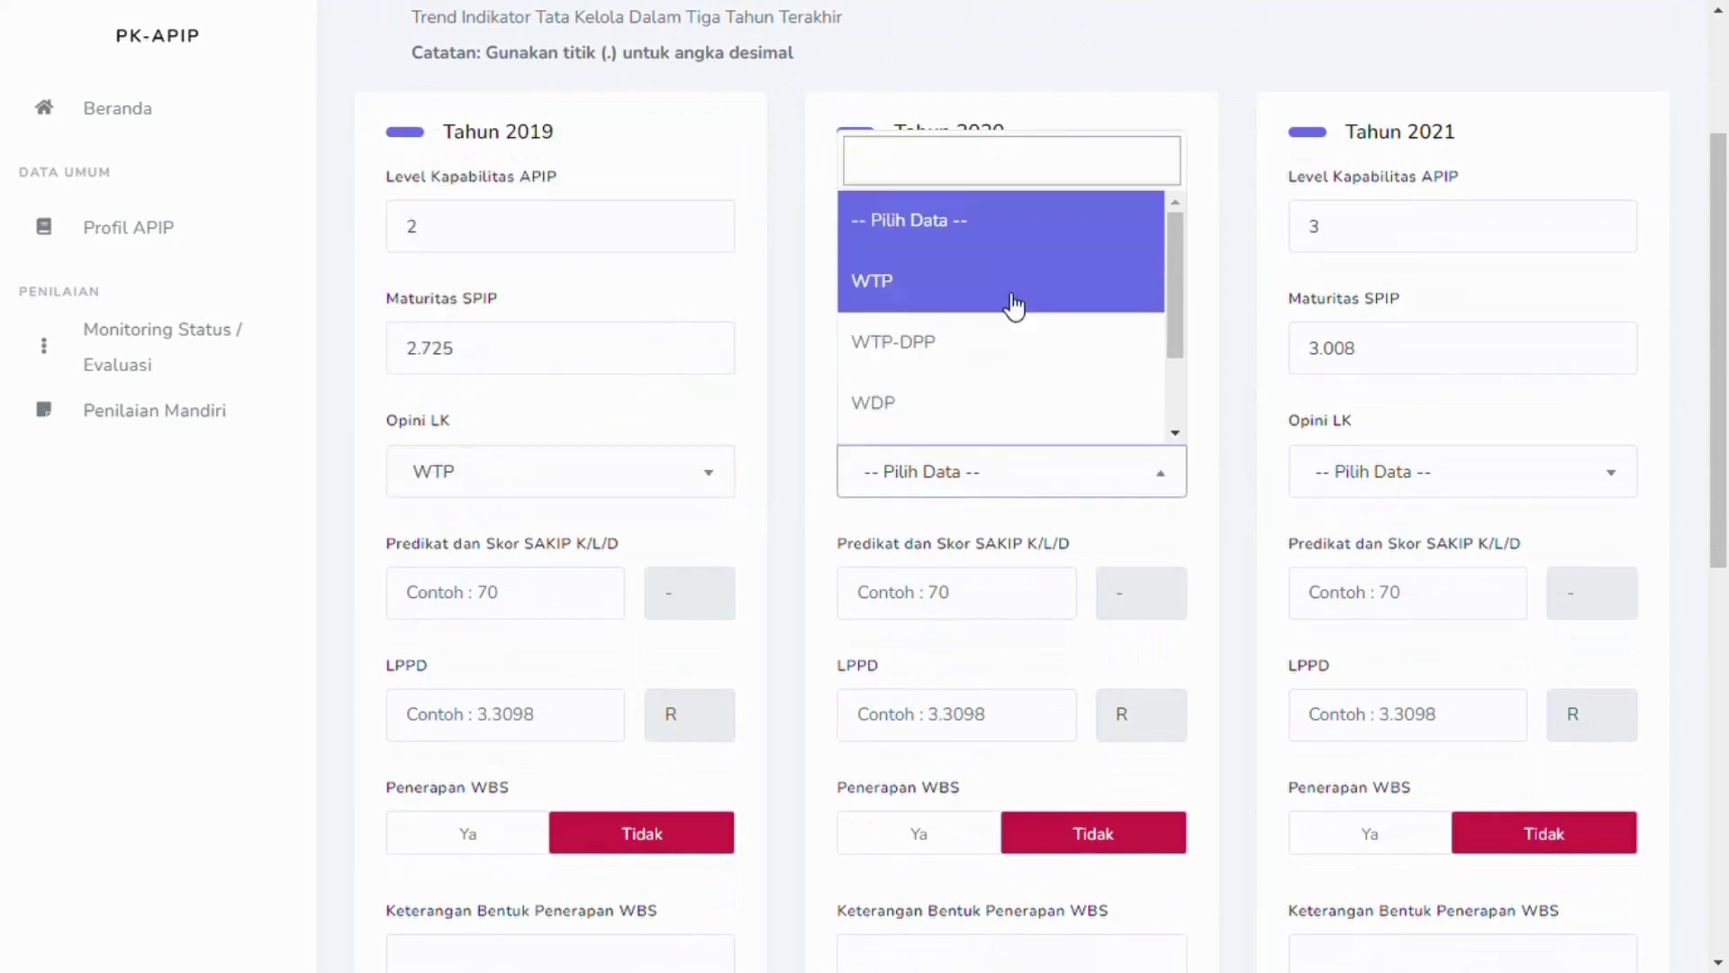
left_click(1012, 297)
left_click(1348, 464)
left_click(1351, 645)
left_click(758, 535)
Step: Enter the SAKIP K/L/D scores: 60 for 2019, 65 for 2020 and 70 for 2021
scroll(758, 535, "down", 1)
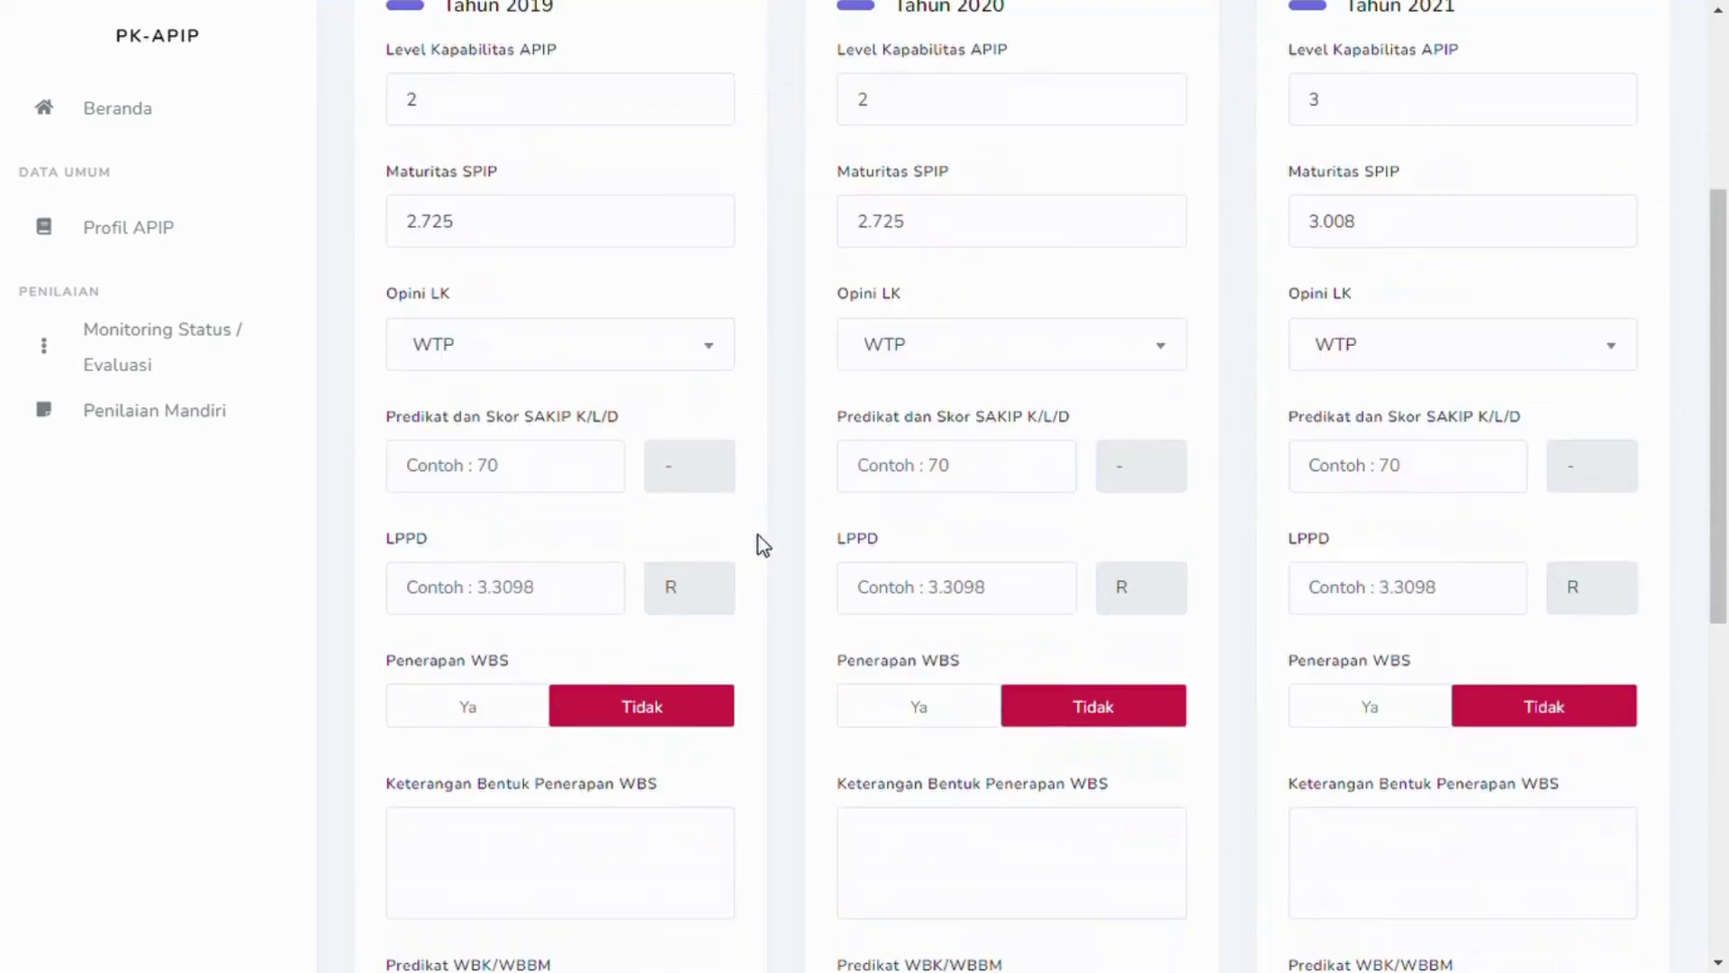
left_click(530, 481)
type("60")
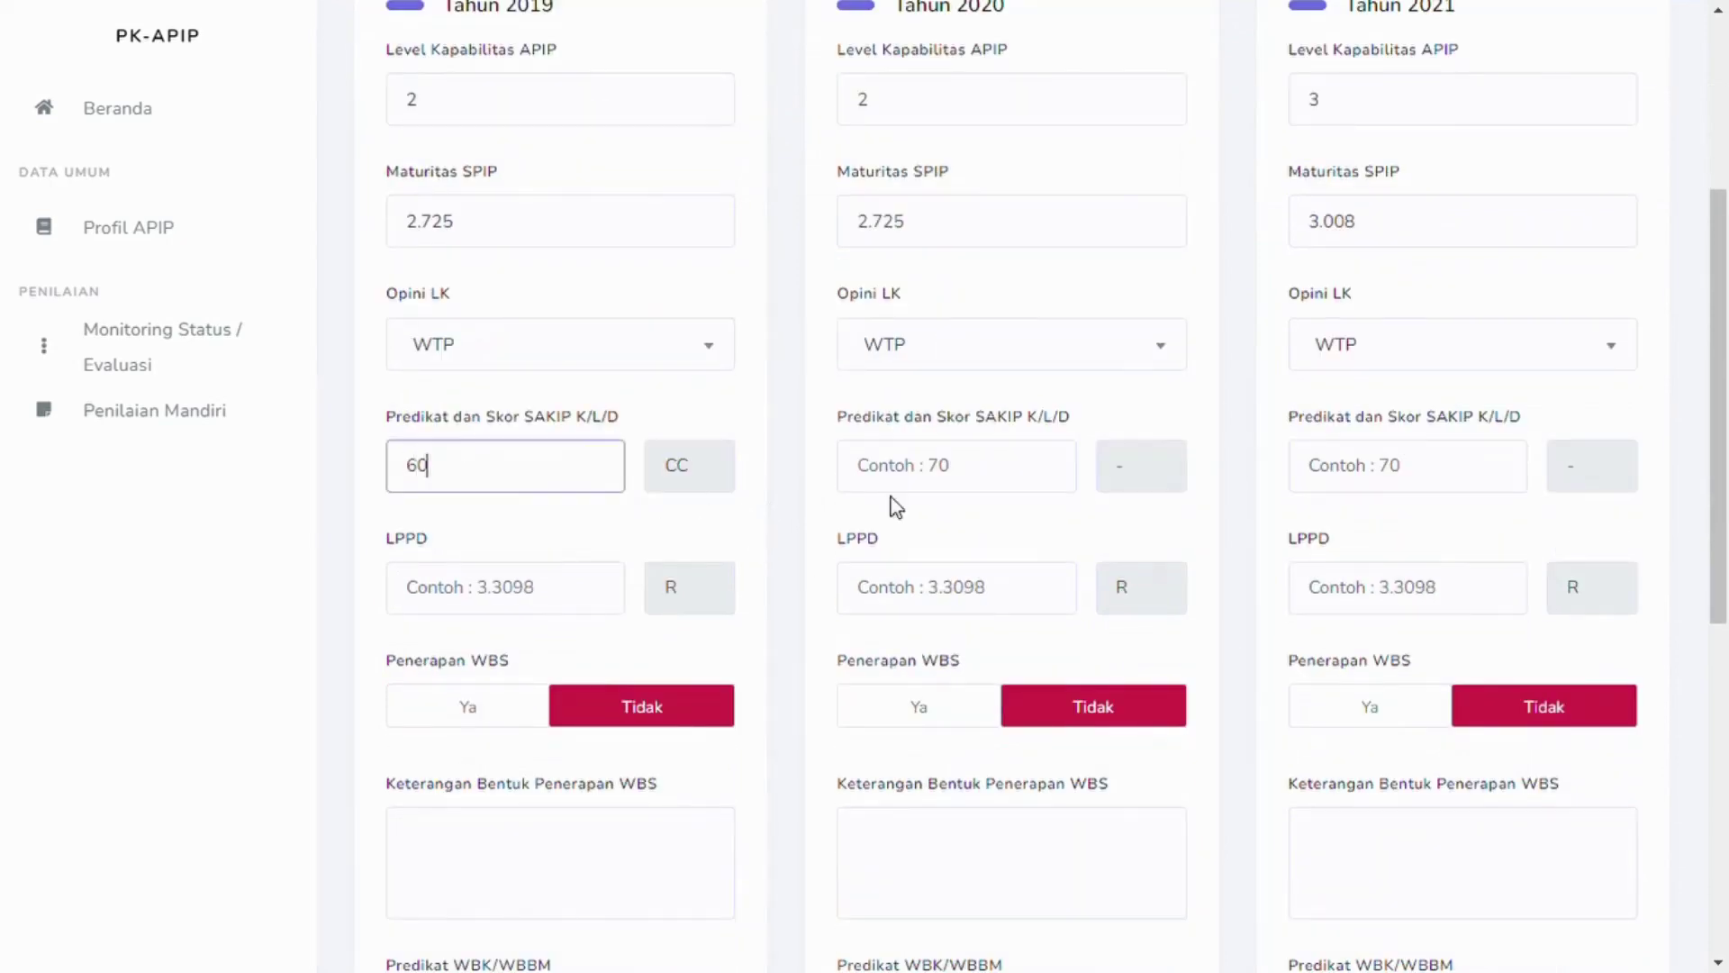
left_click(975, 481)
type("65")
left_click(1378, 478)
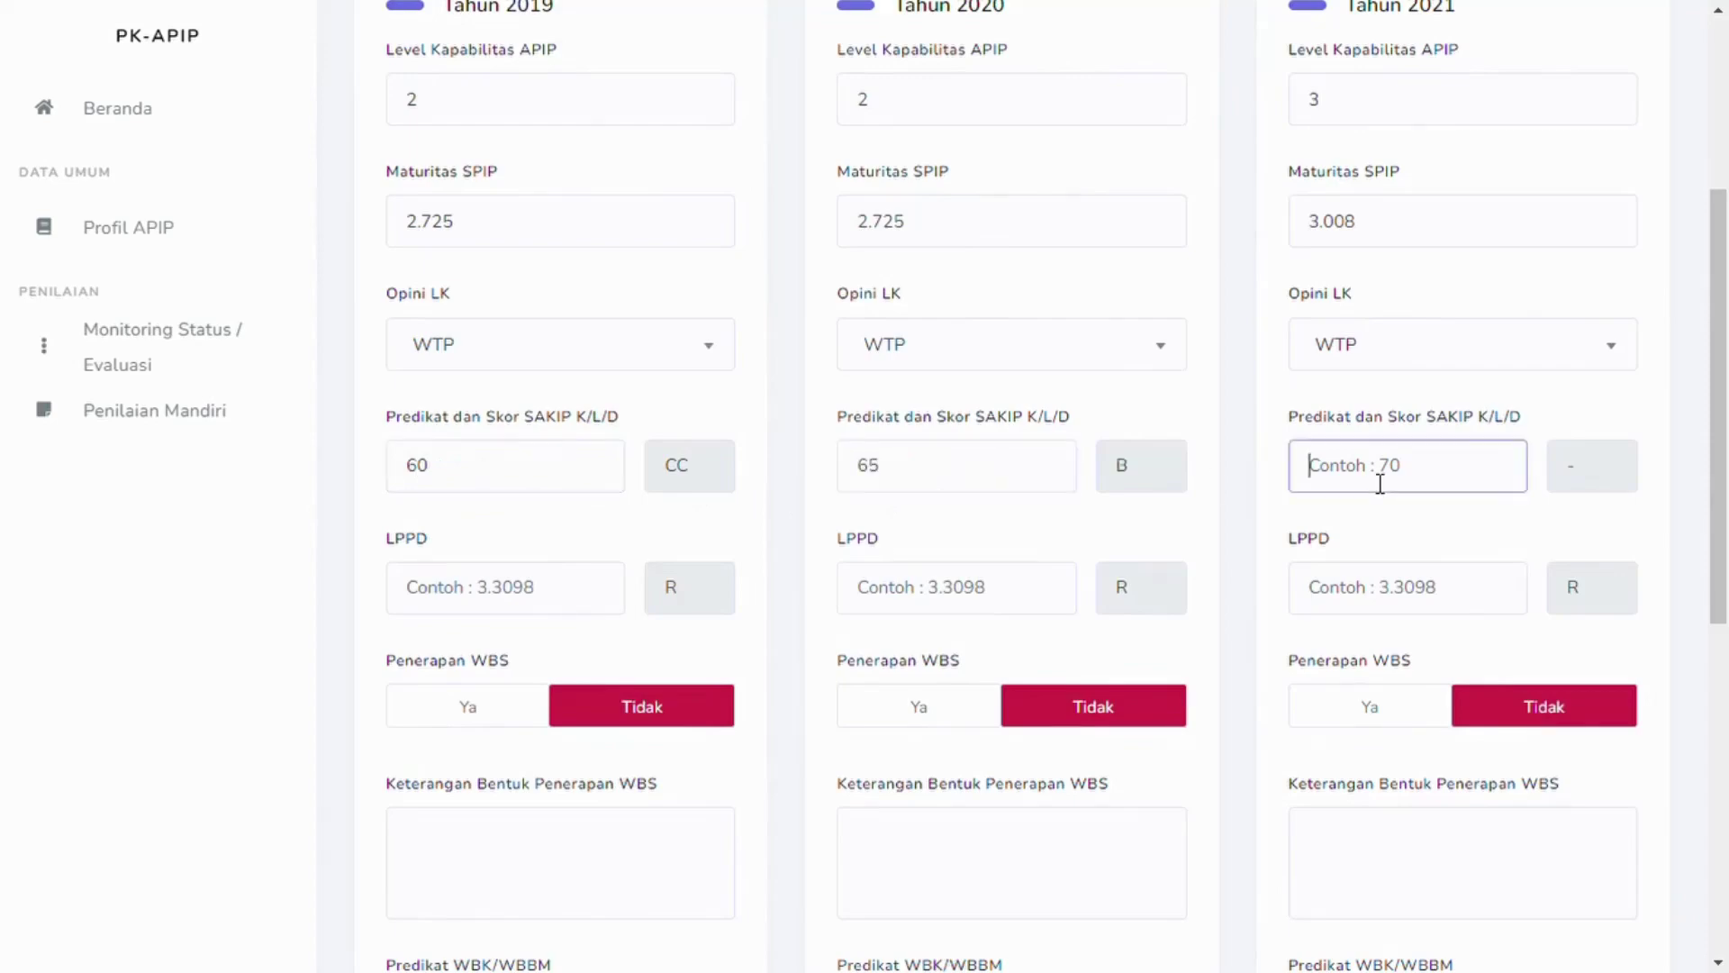
type("70")
Step: Enter the LPPD scores: 2.9 for 2019, 3 for 2020 and 3.2 for 2021
scroll(761, 540, "down", 1)
scroll(761, 540, "down", 1)
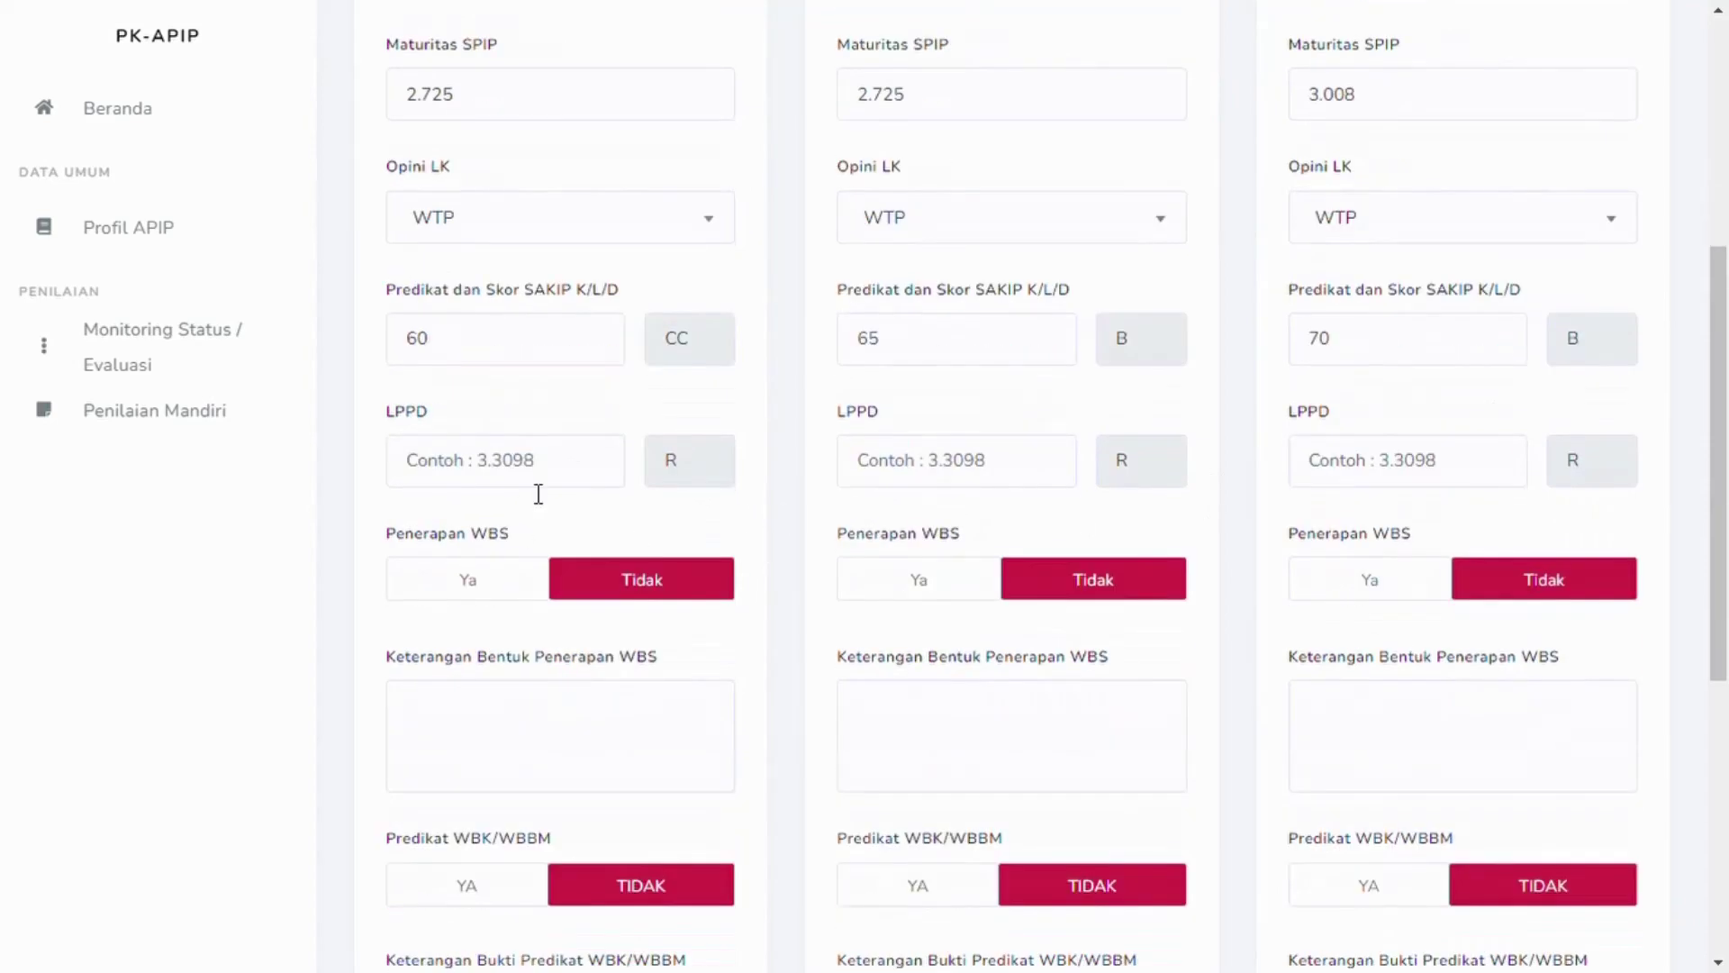
left_click(539, 487)
type("9")
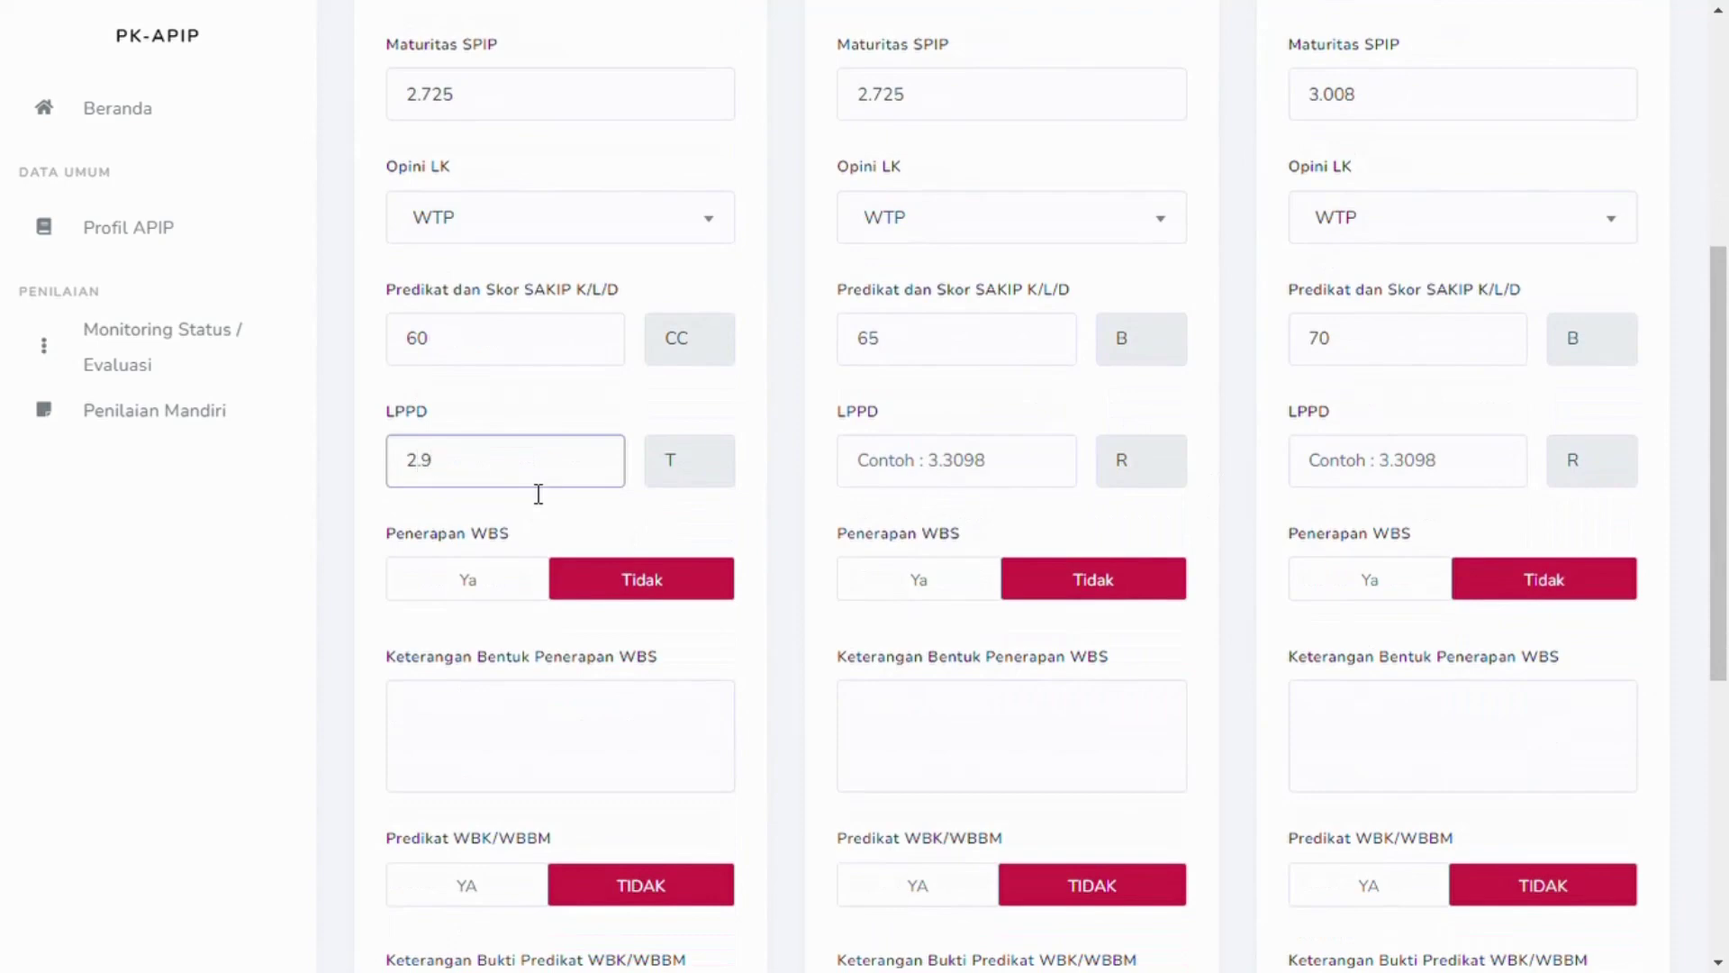
left_click(945, 475)
type("3")
left_click(1438, 461)
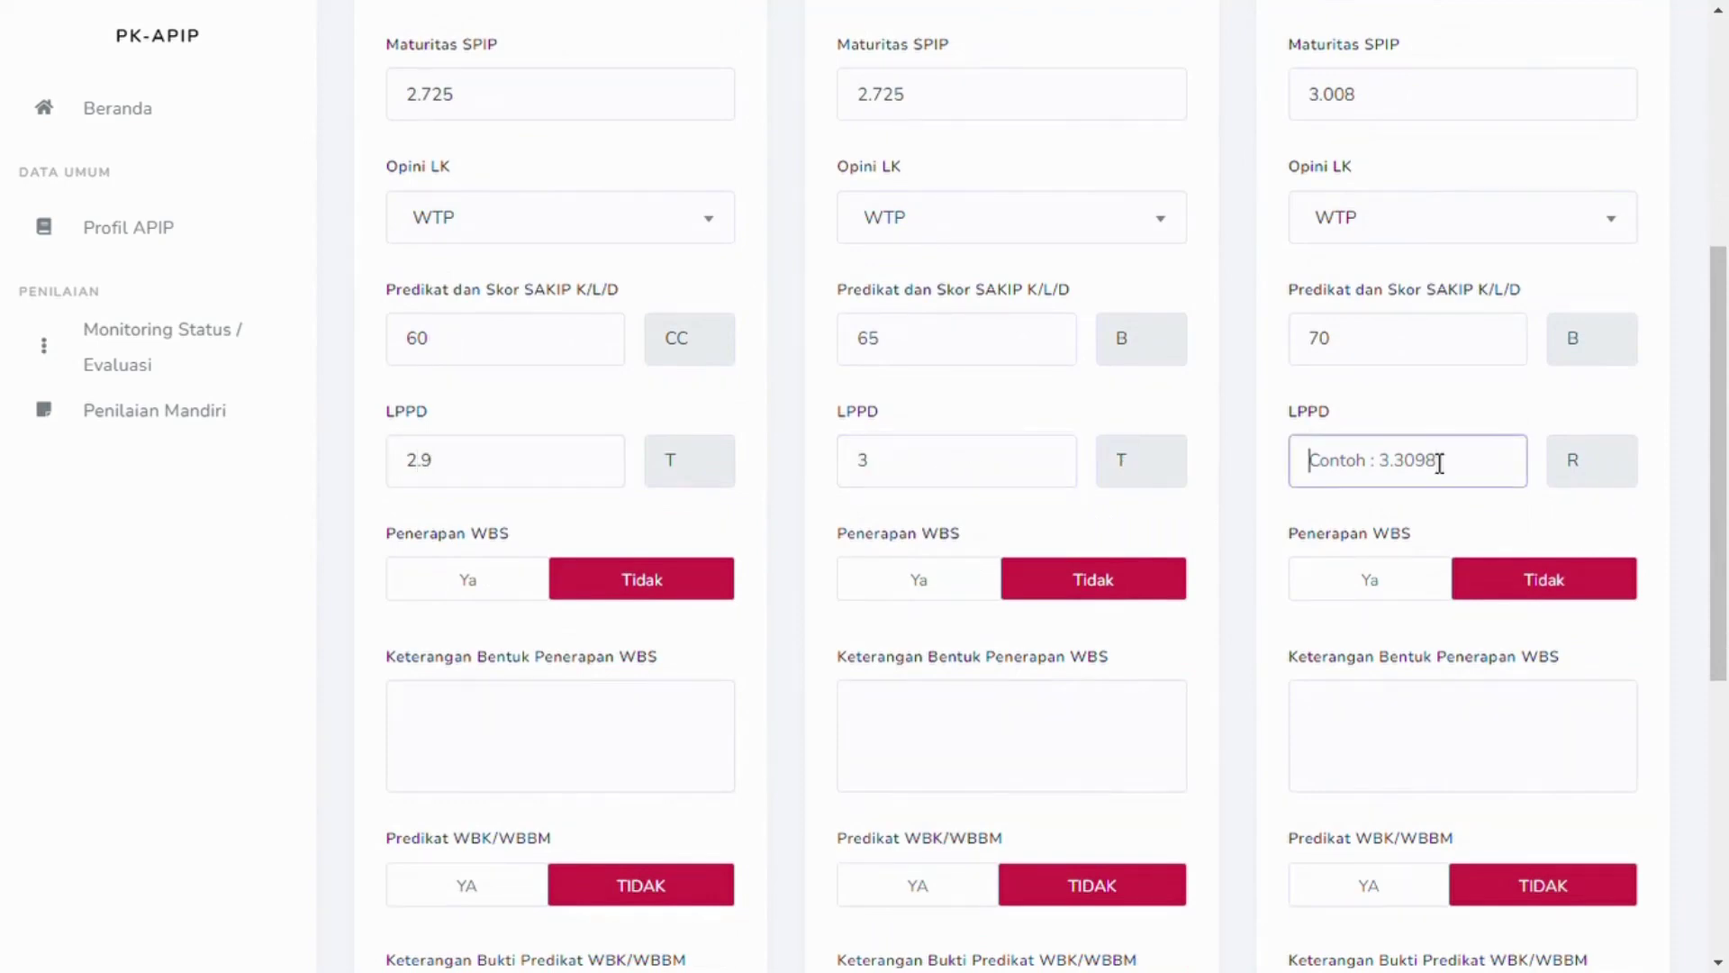
type("3.2")
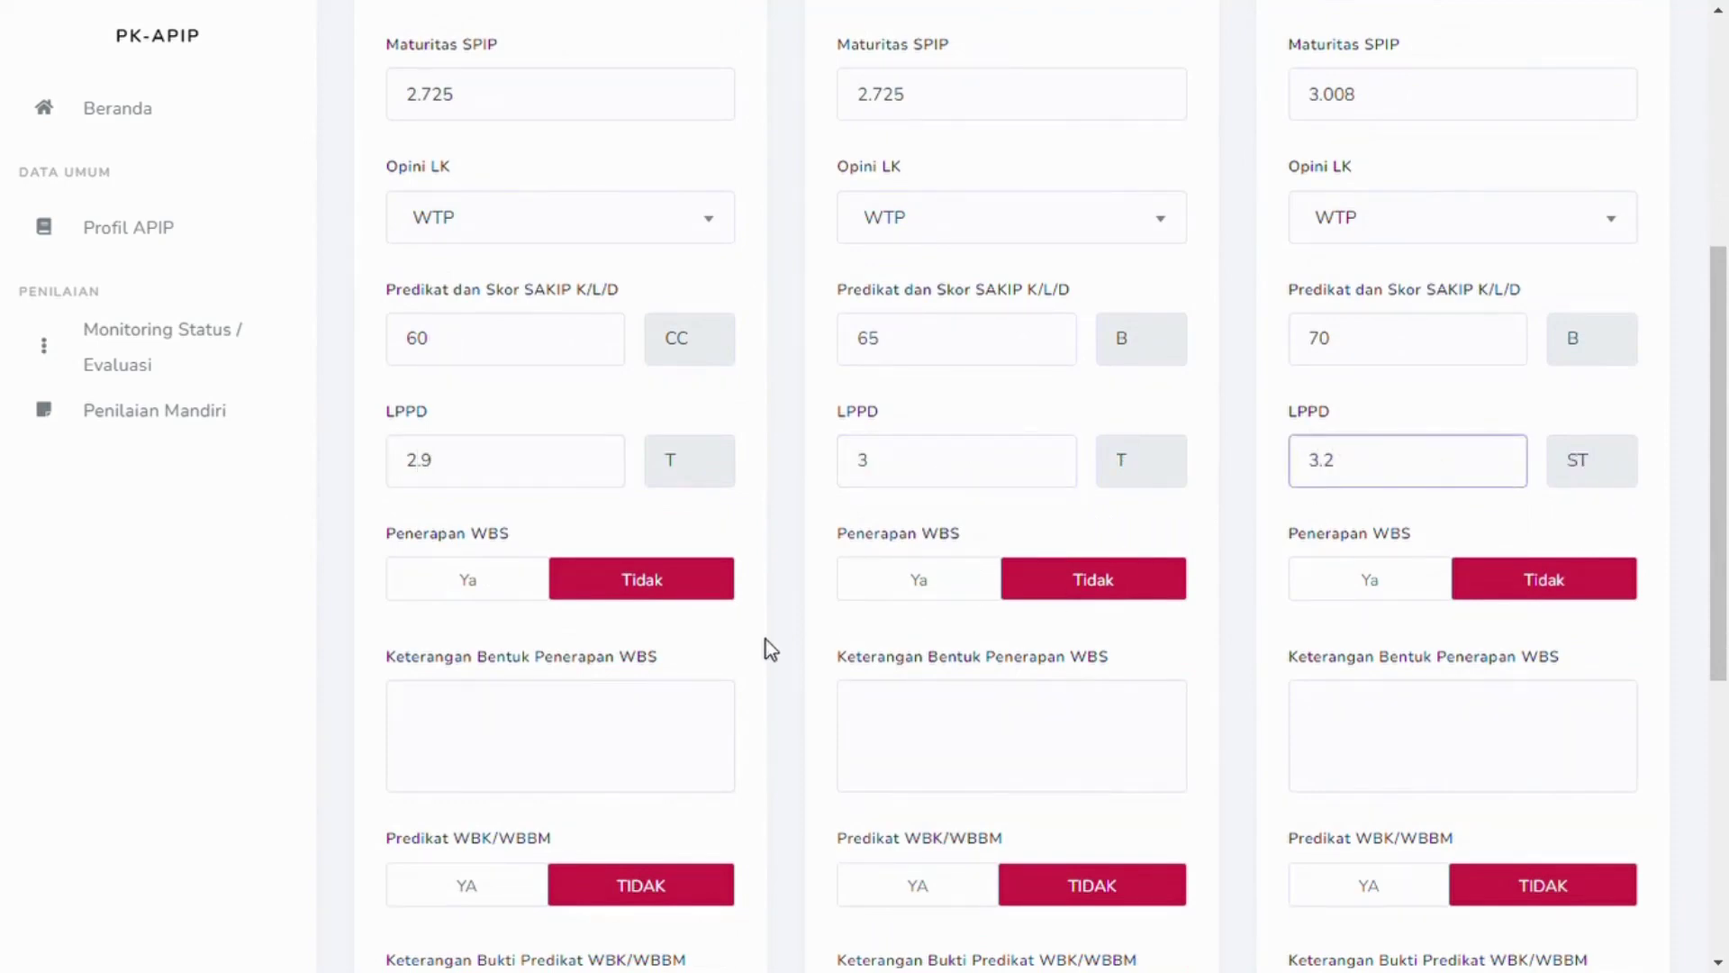
Step: Set Penerapan WBS to Ya for 2021 and describe its form as "Website Pengaduan"
scroll(765, 639, "down", 2)
left_click(707, 469)
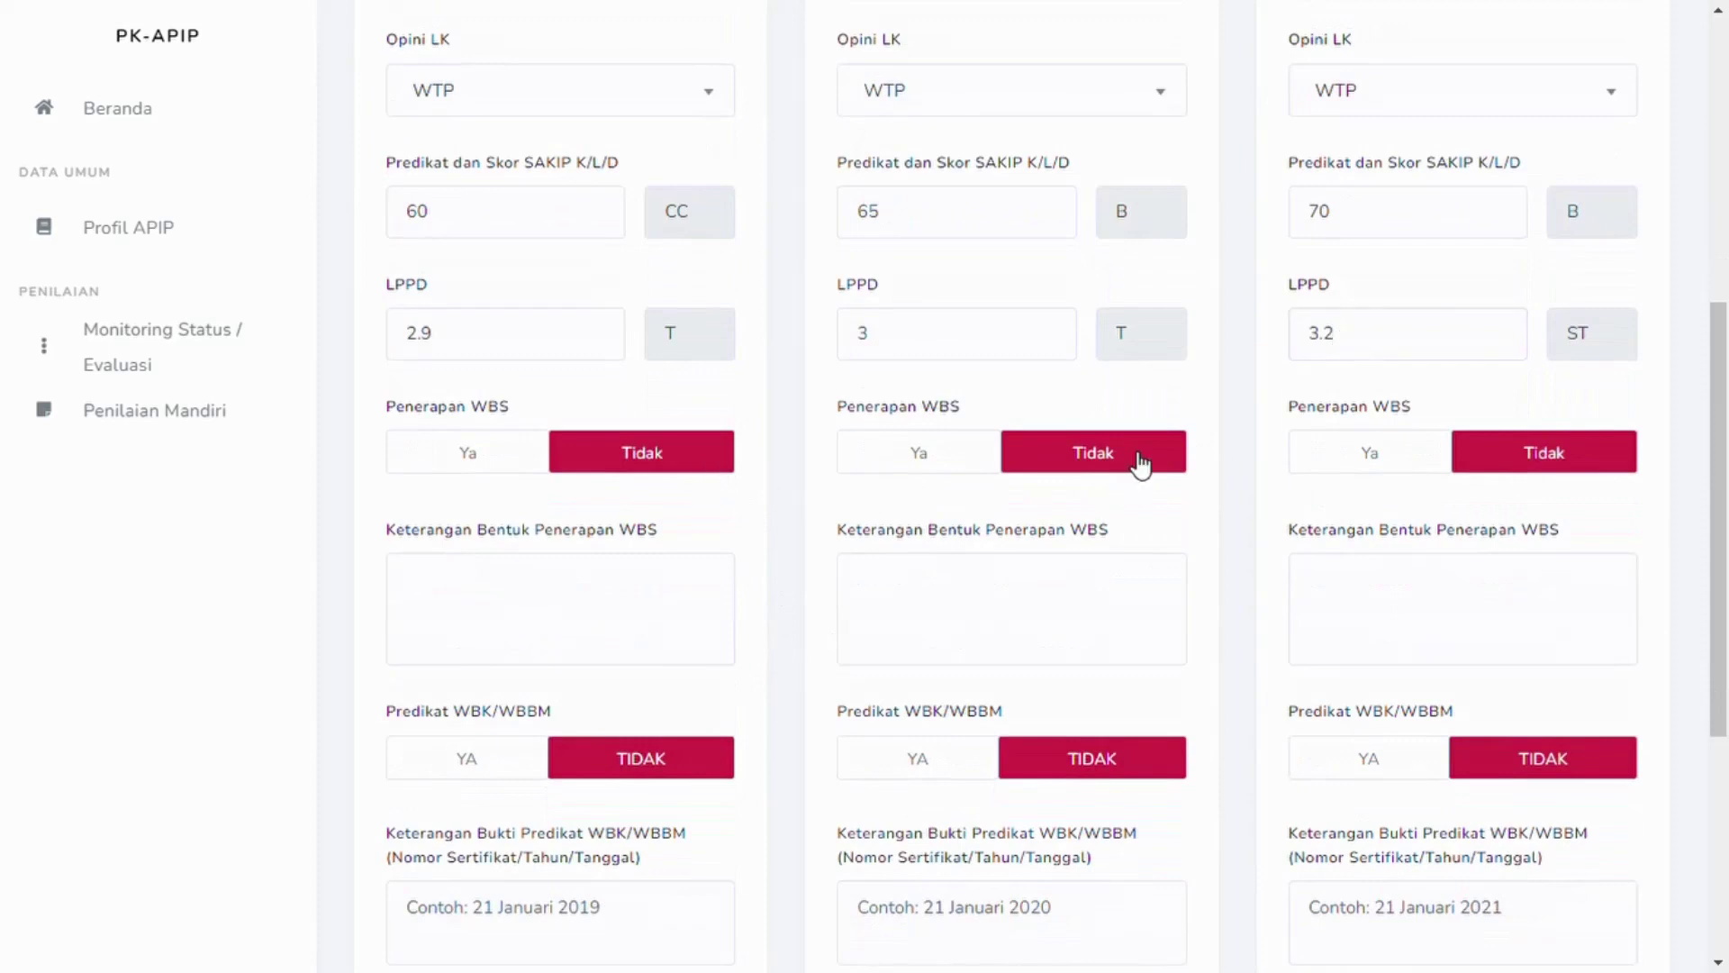
left_click(1385, 475)
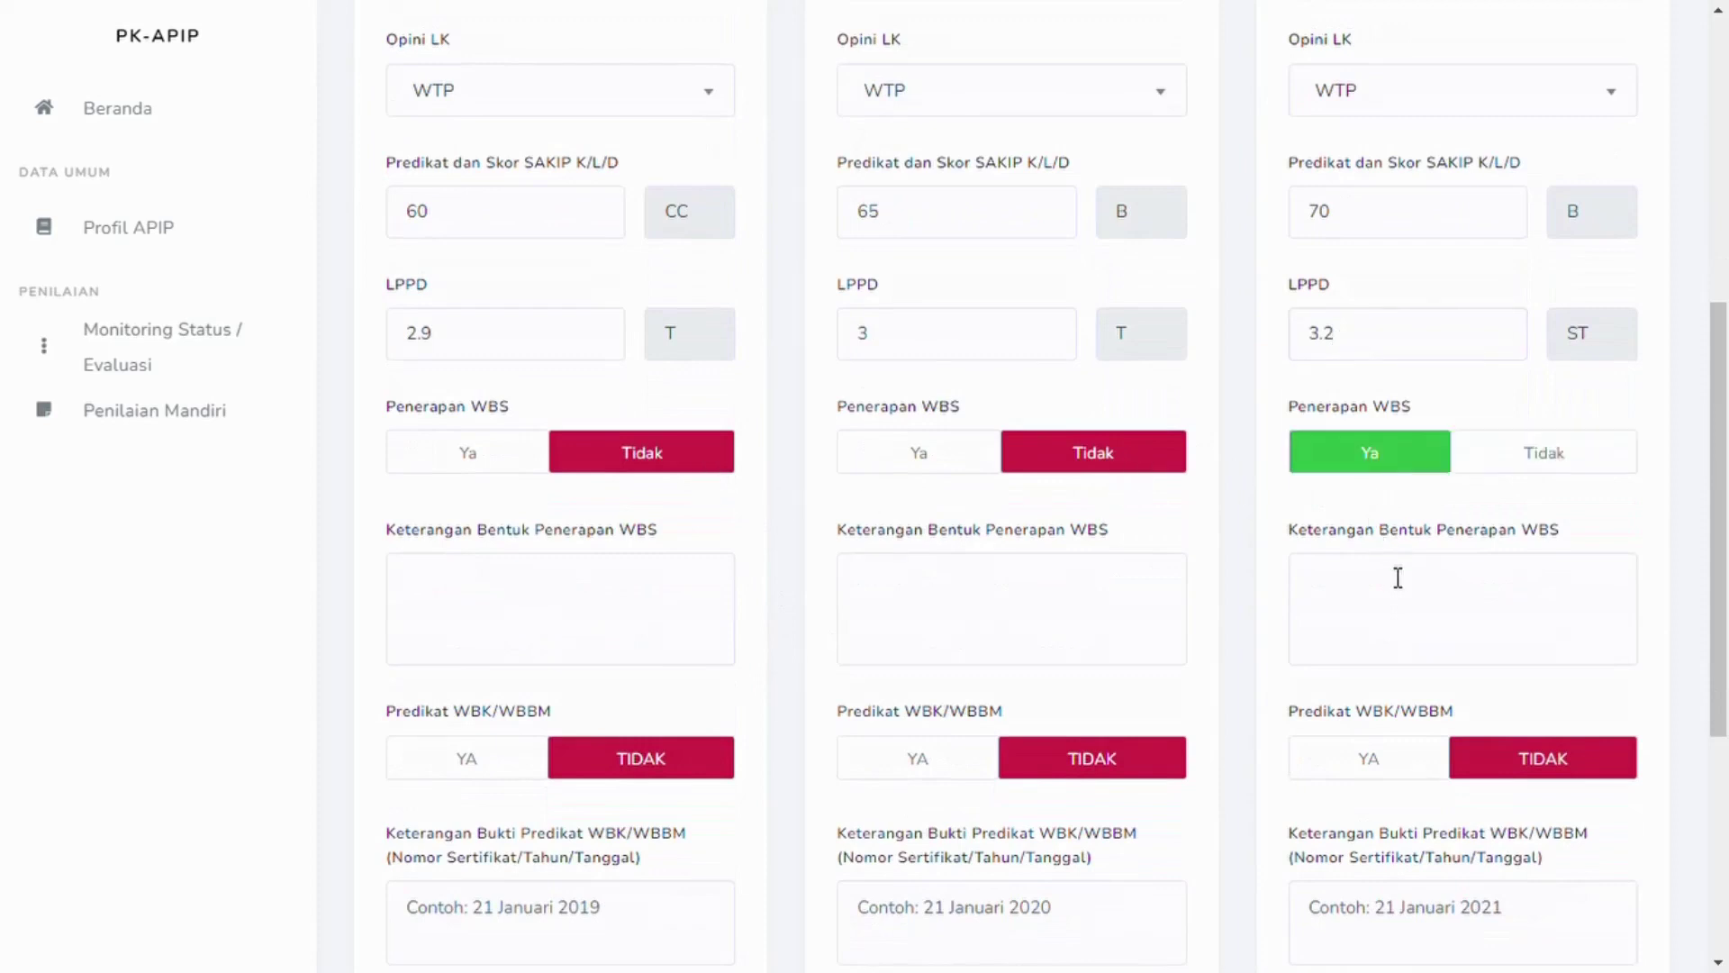
left_click(1400, 605)
type("Webs")
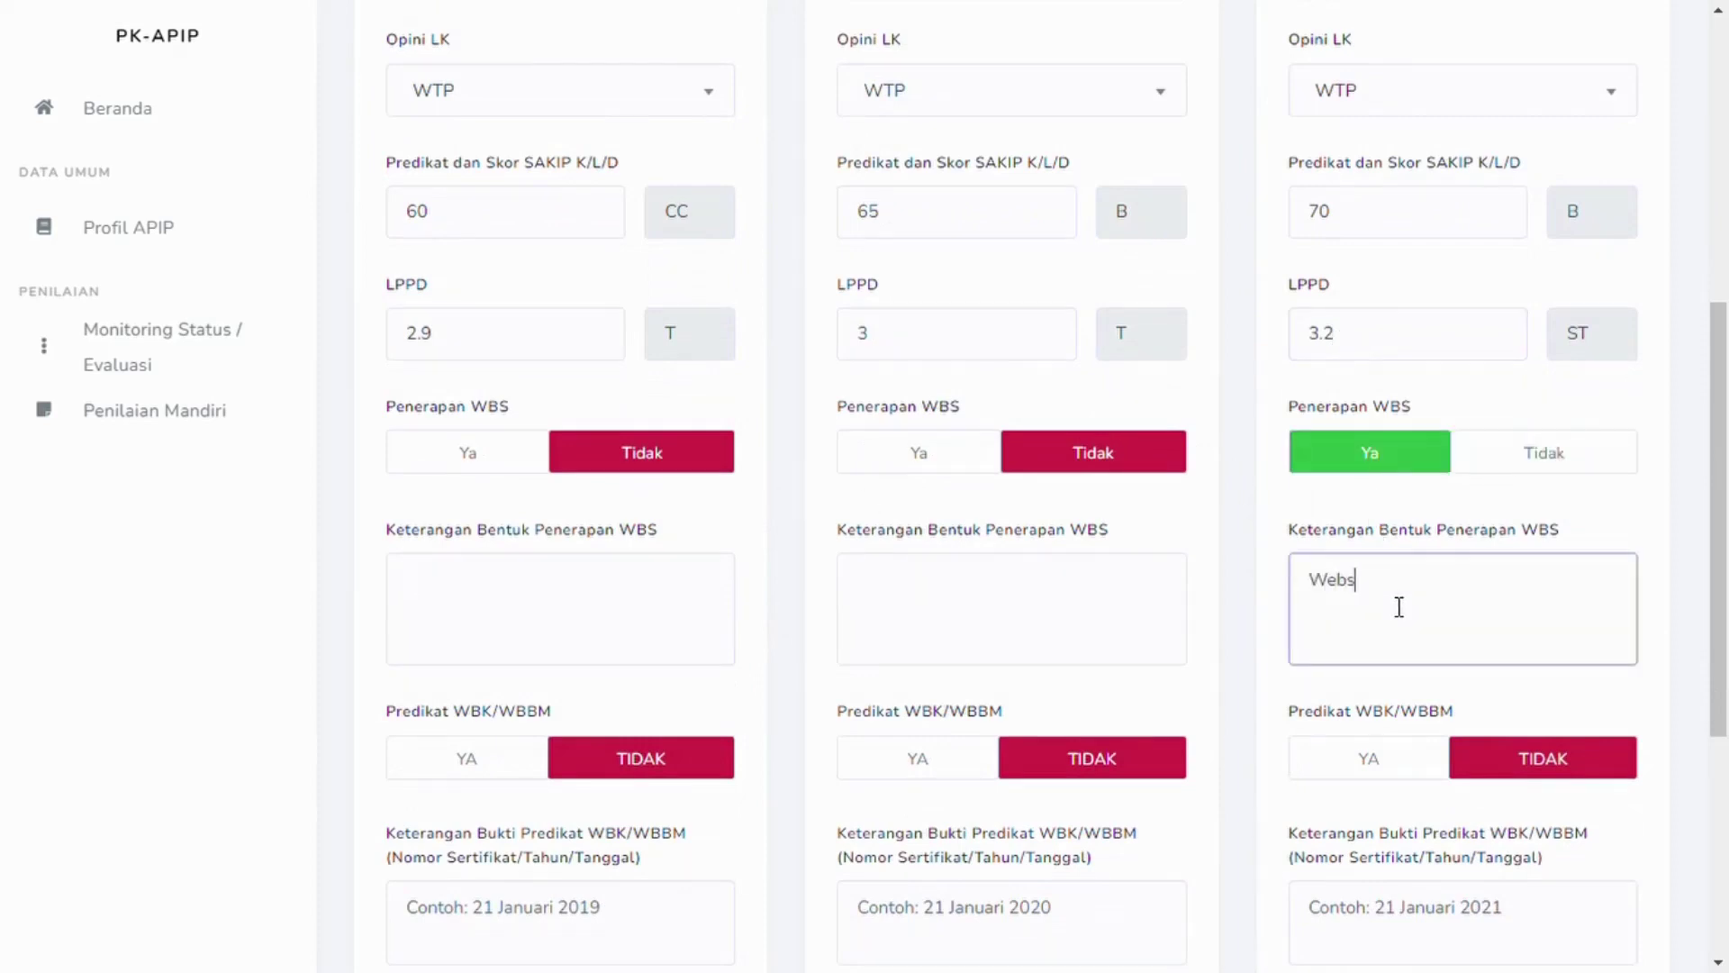
type("ite Pengaduan")
left_click(1196, 711)
Step: Enter the Skor dan Predikat RB values: 70 for 2019, 74 for 2020 and 76 for 2021
scroll(1182, 710, "down", 2)
scroll(1035, 649, "down", 2)
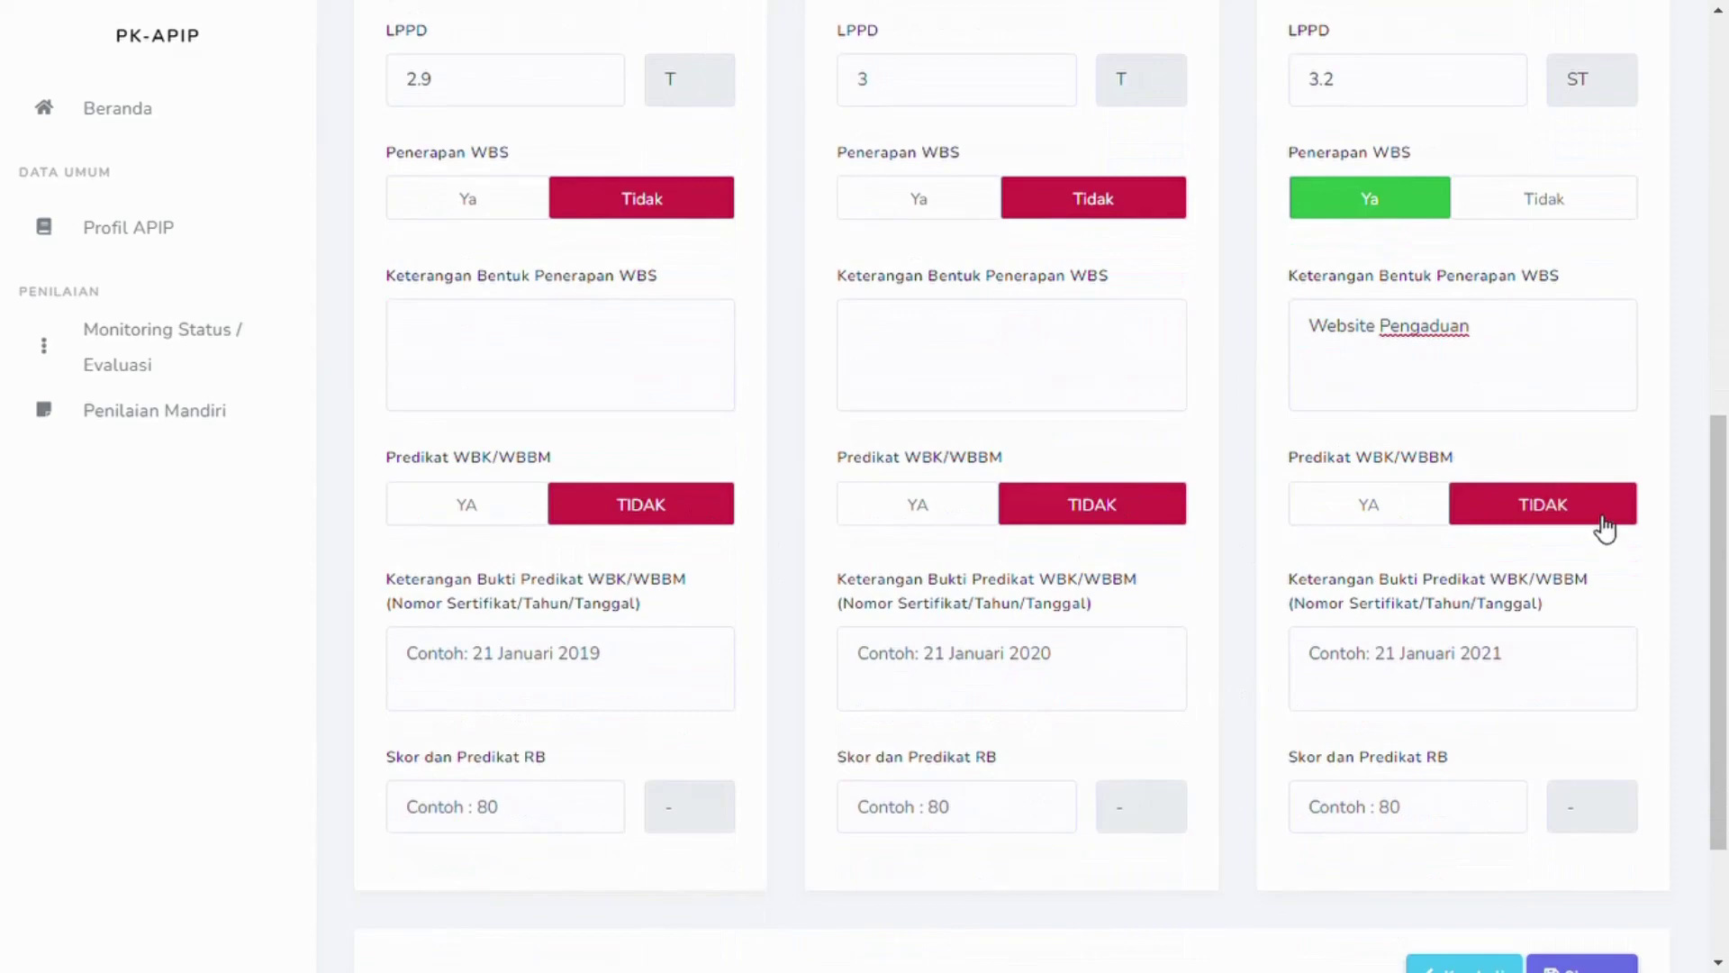
scroll(1248, 684, "down", 2)
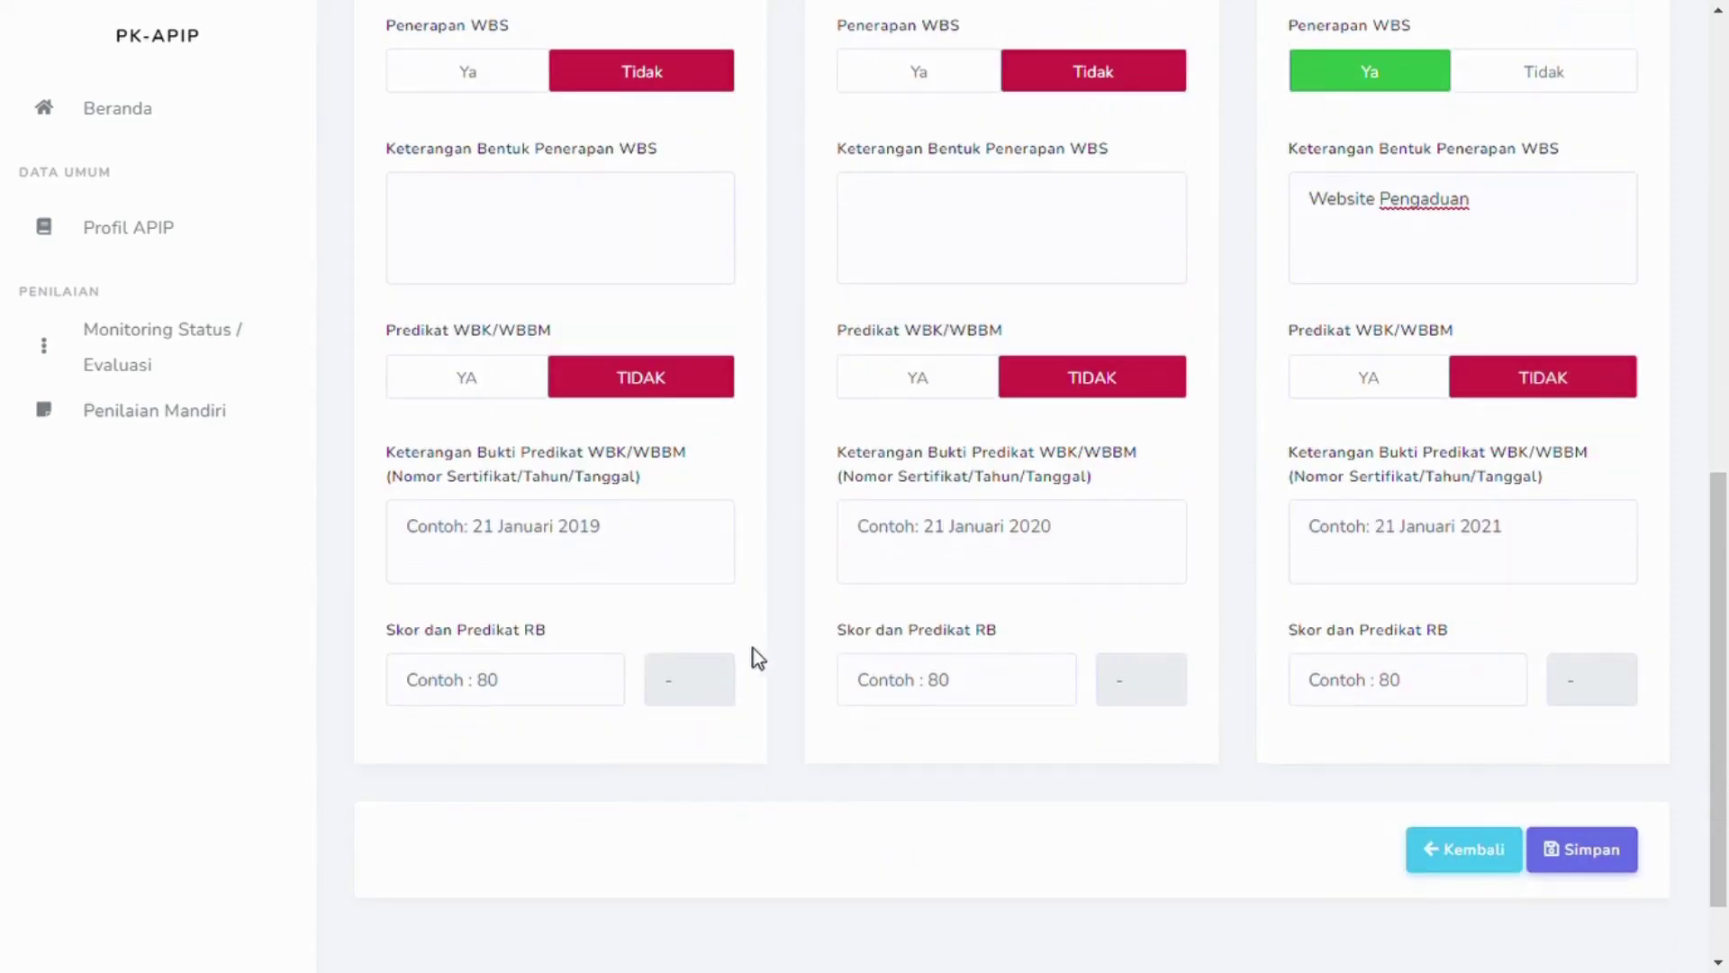
left_click(594, 693)
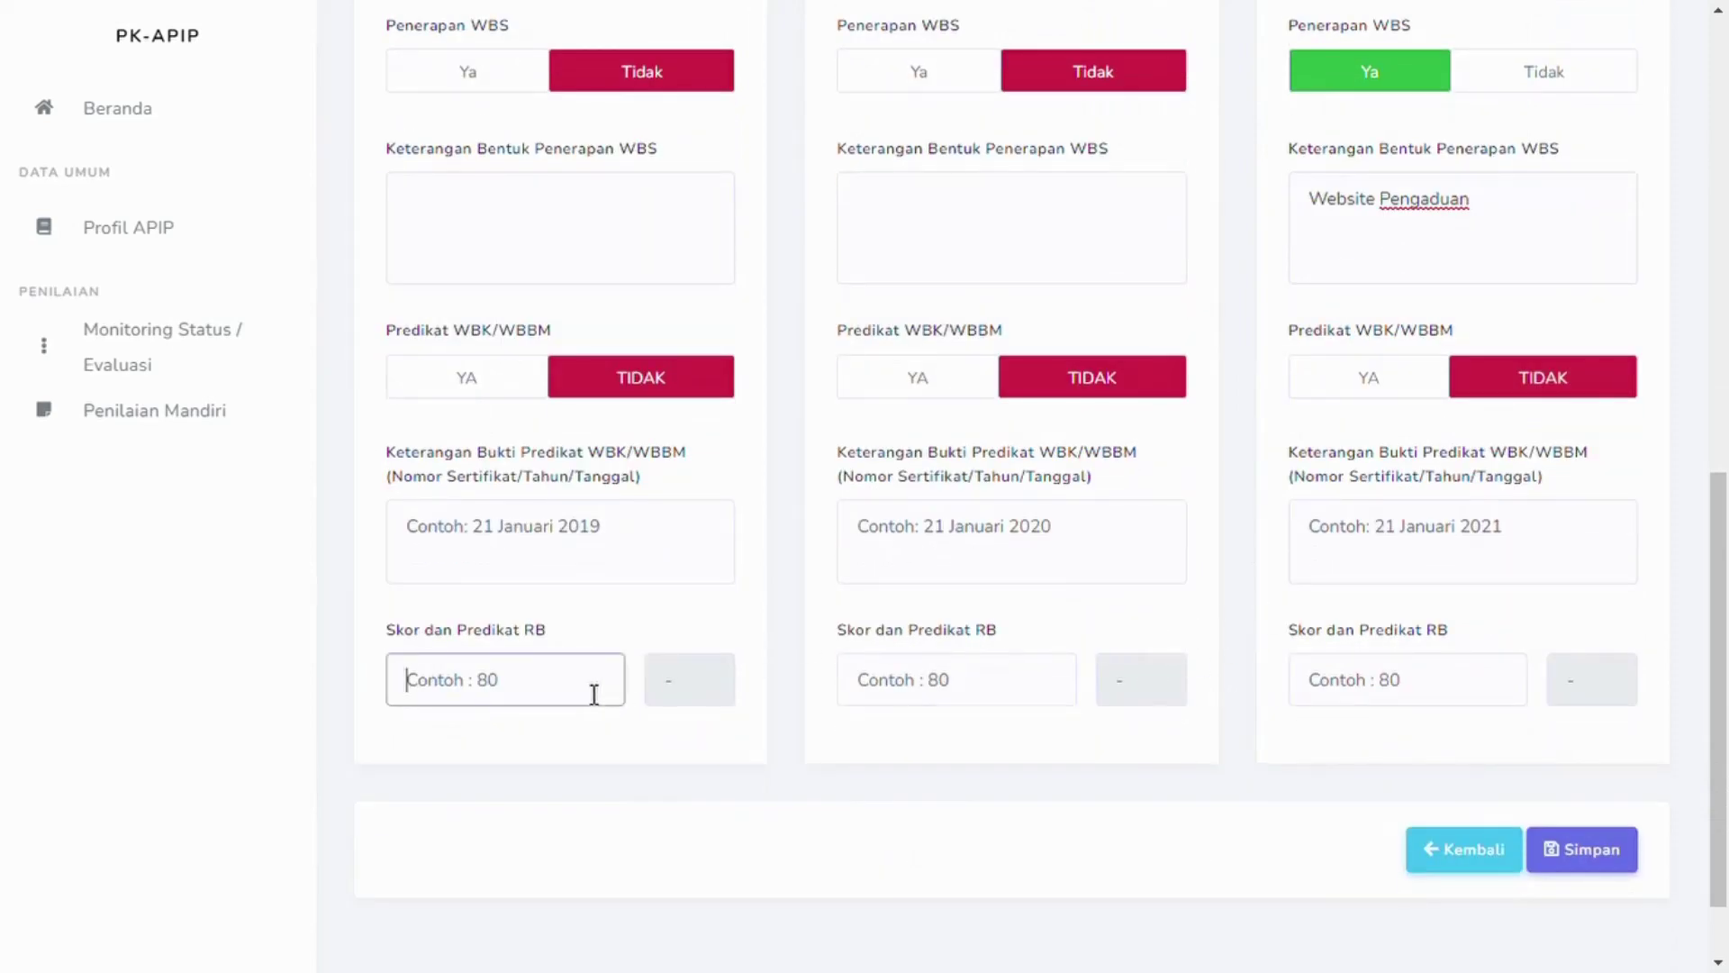
type("70")
left_click(948, 699)
type("74")
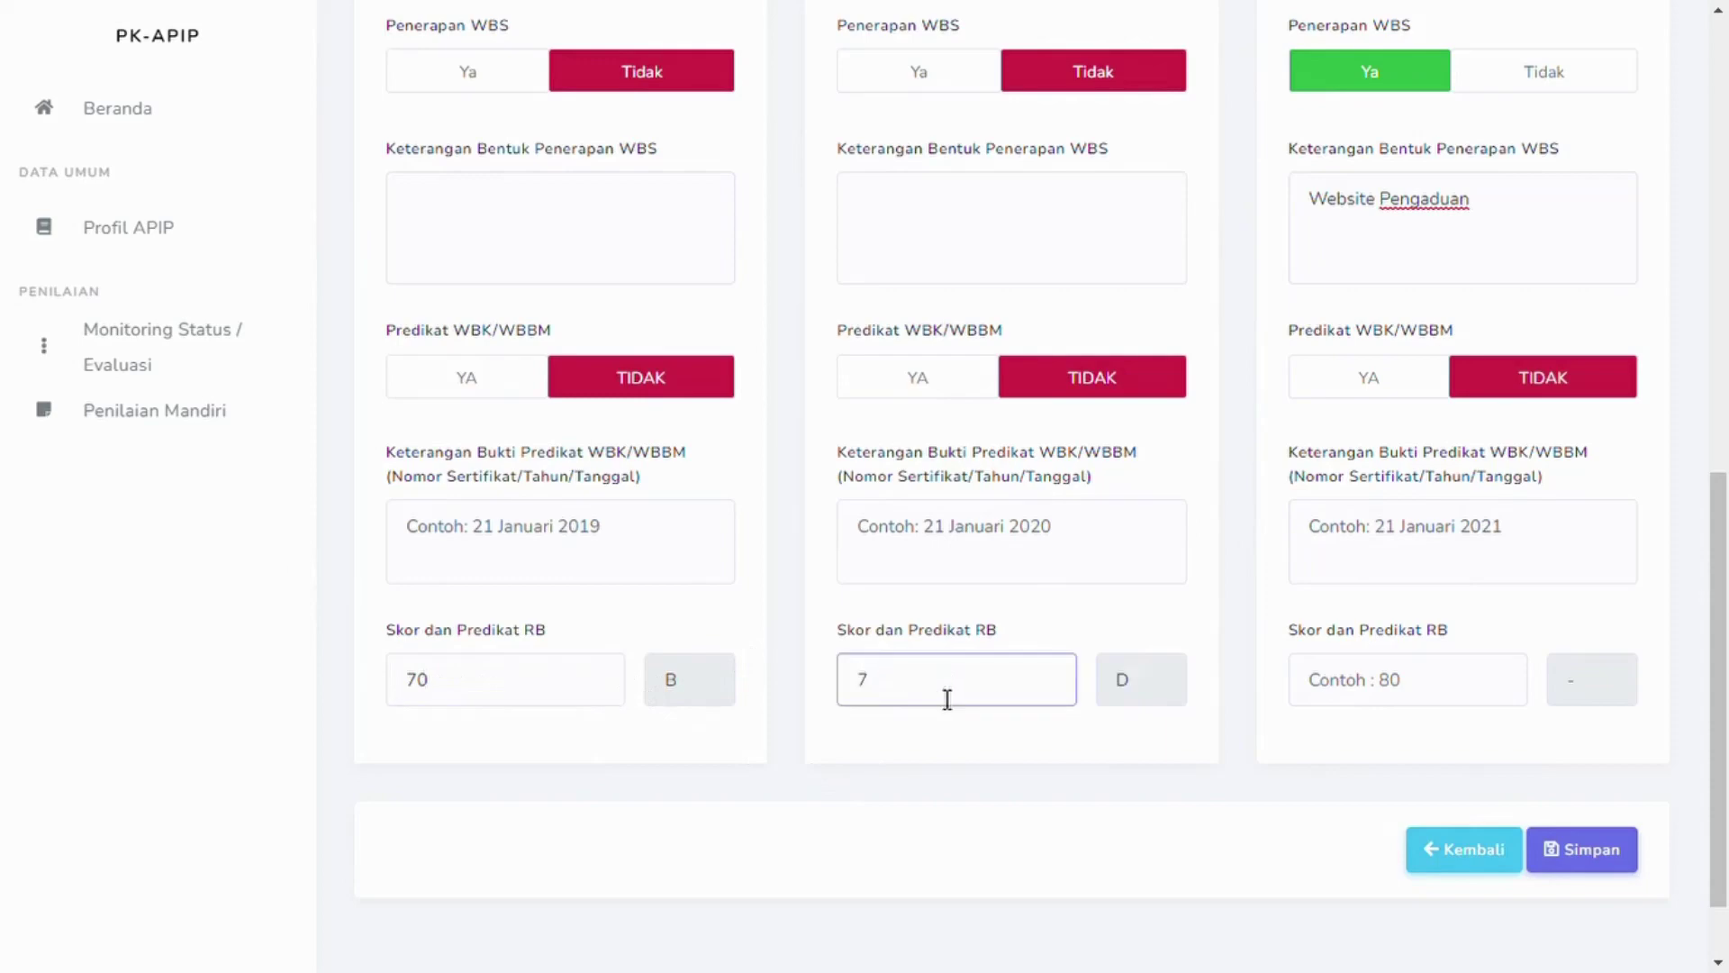
left_click(1366, 696)
type("76")
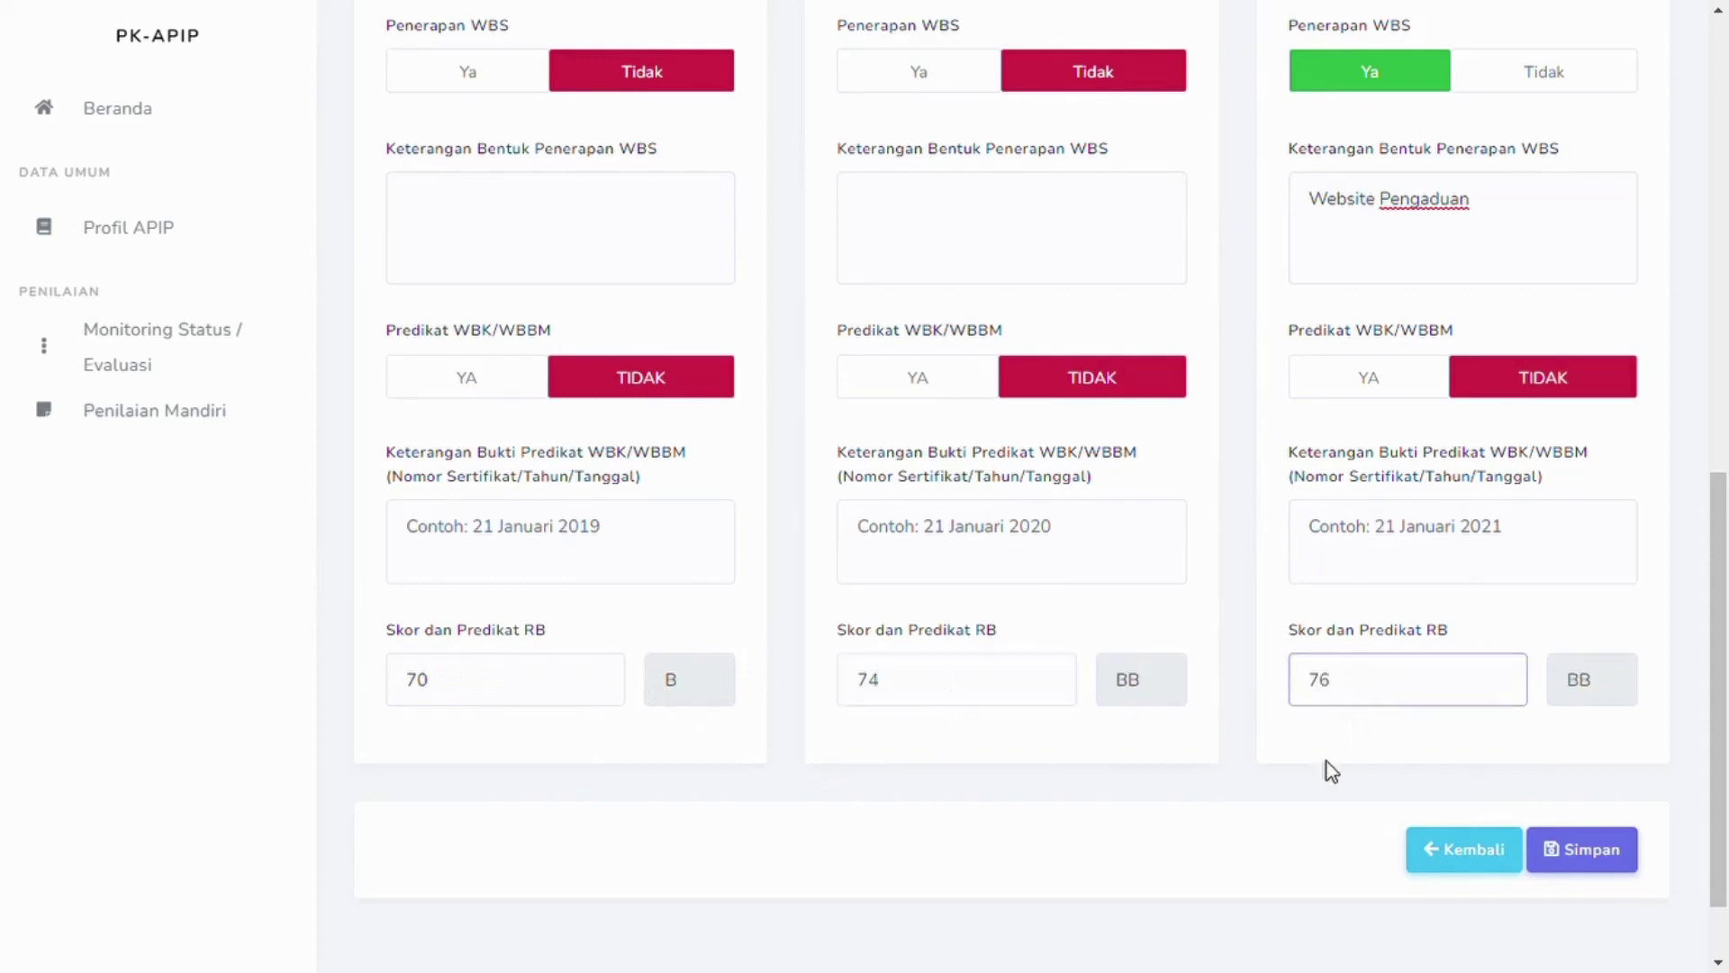
left_click(1325, 762)
Step: Save the Profil Tren Perbaikan Governance form and dismiss the confirmation
scroll(1256, 769, "up", 8)
scroll(1258, 771, "down", 9)
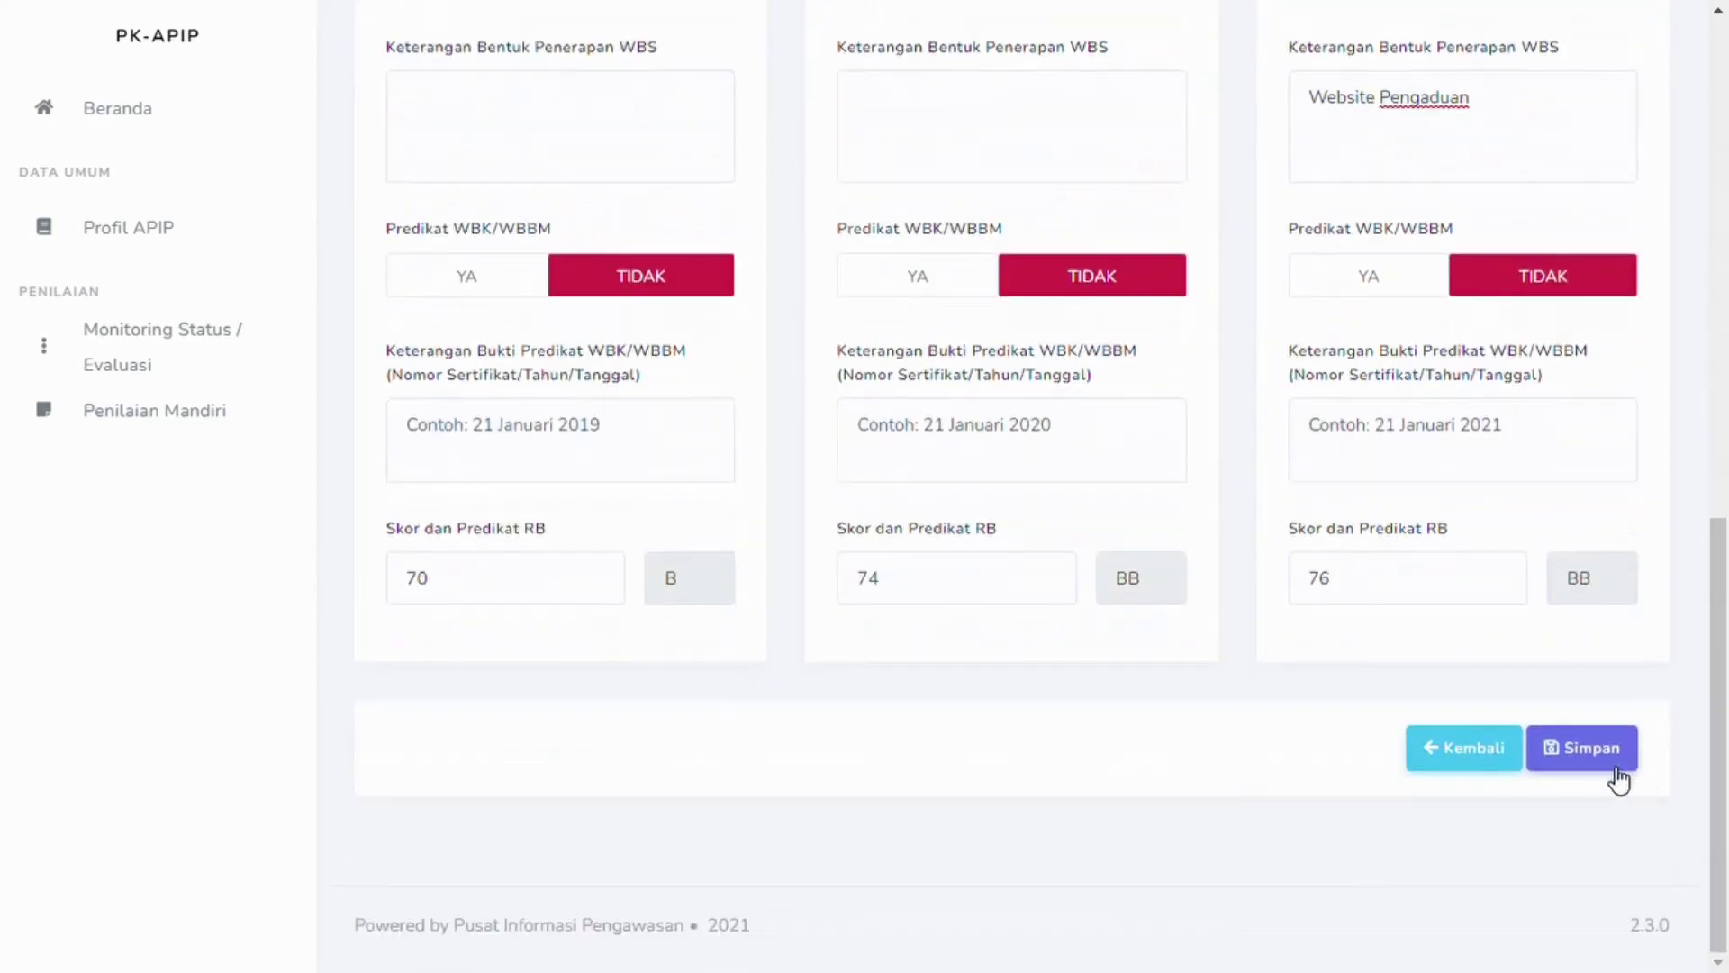
left_click(1609, 765)
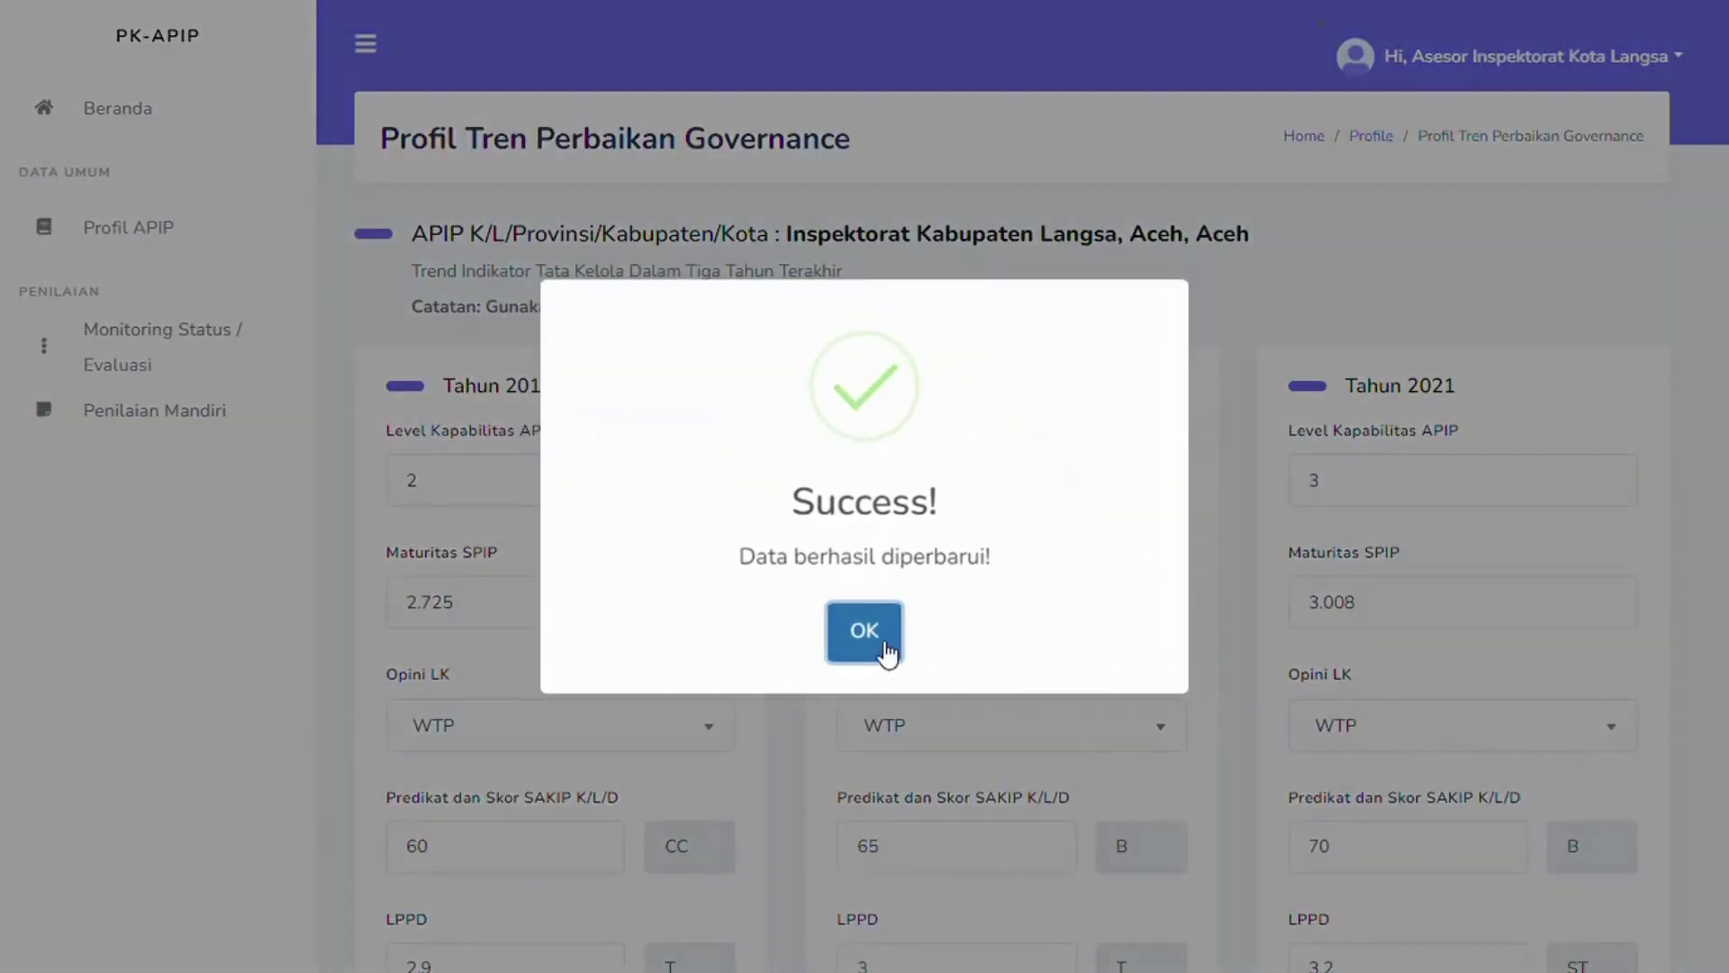
left_click(887, 650)
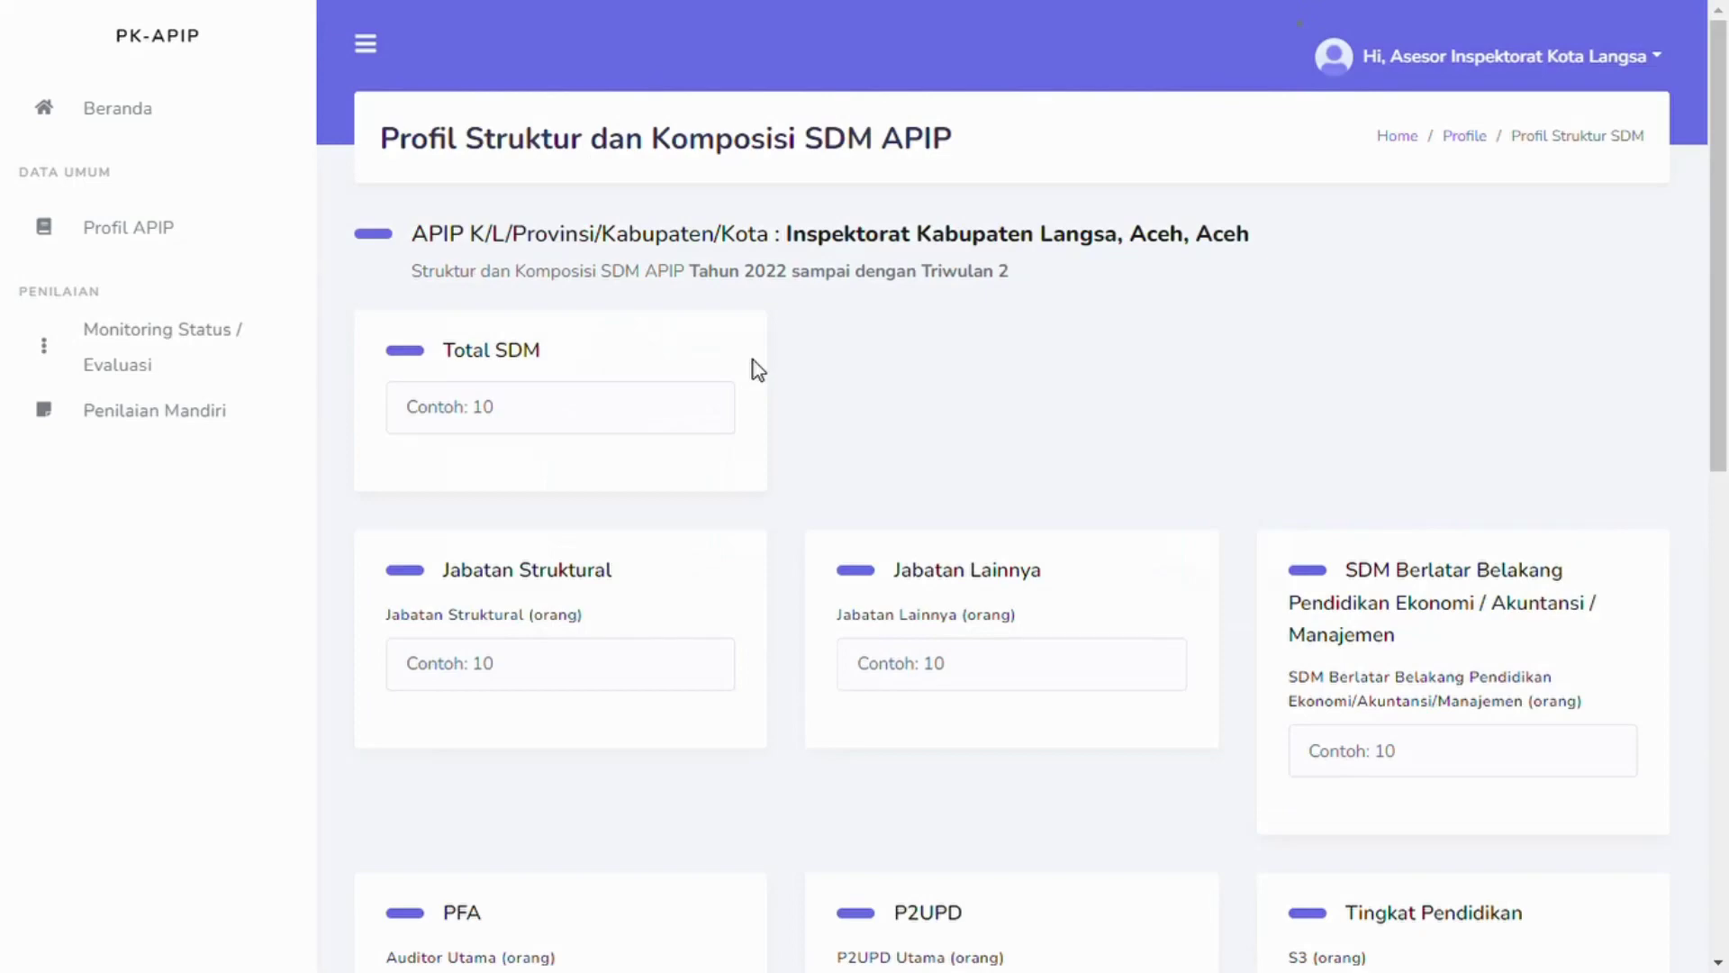
Step: In the SDM APIP profile, set Jabatan Struktural to 9 and Jabatan Lainnya to 11 people
scroll(757, 370, "down", 4)
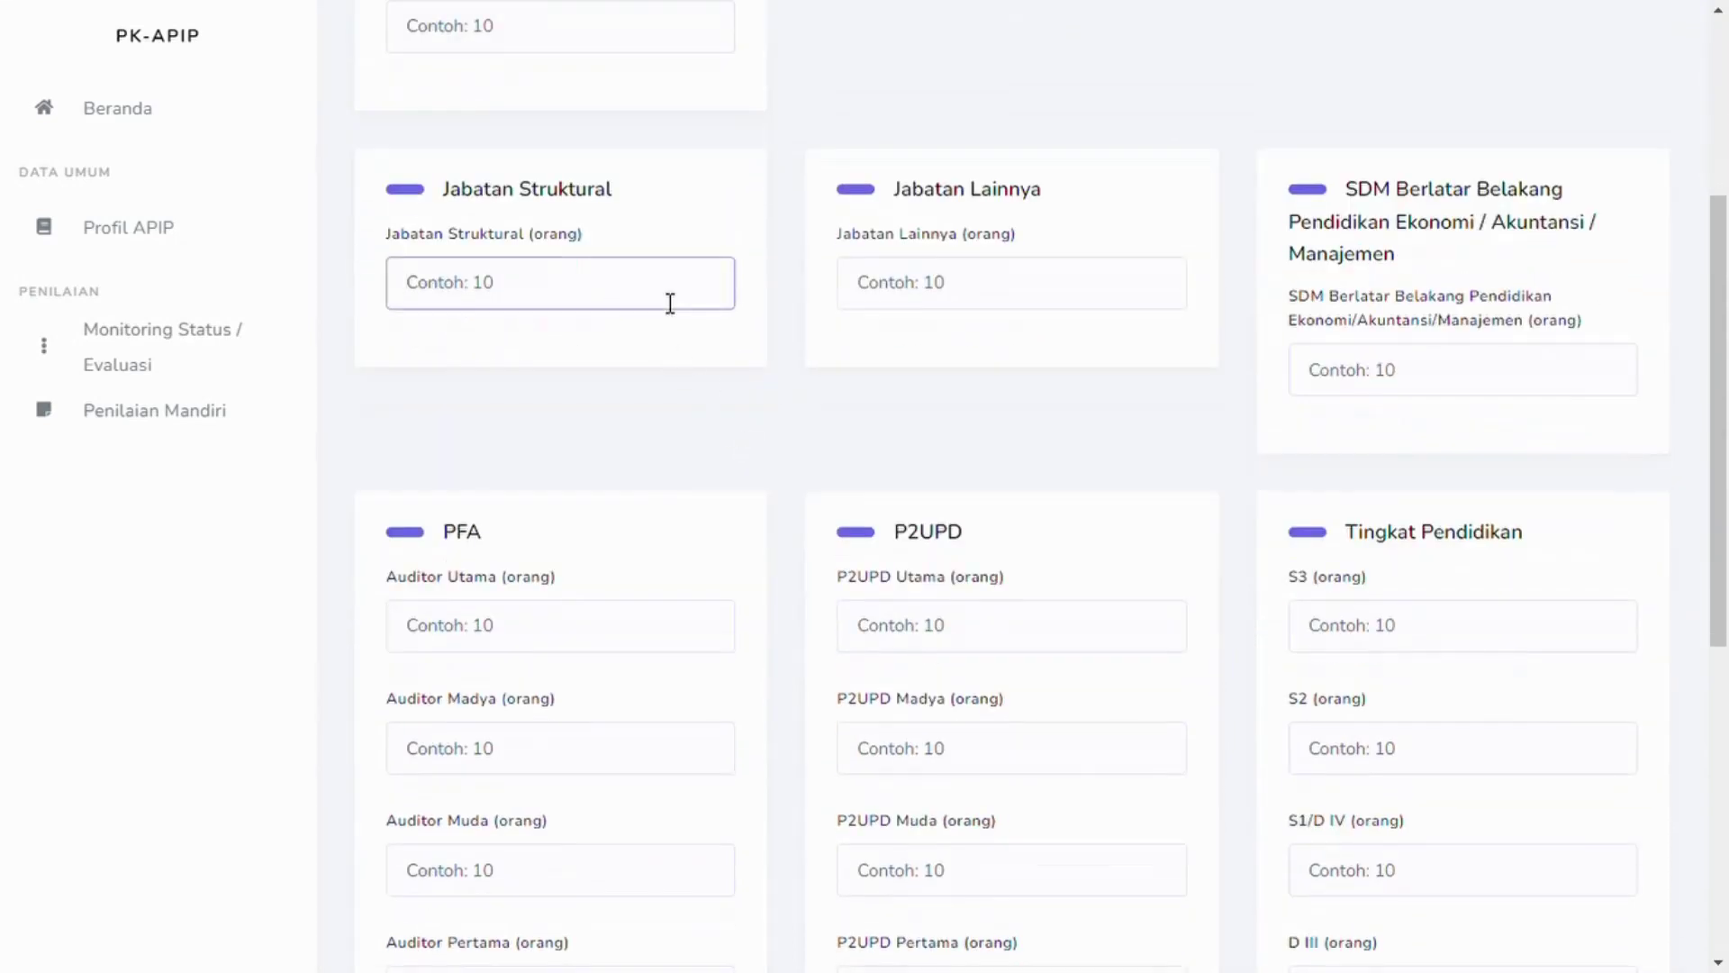
type("9")
left_click(1003, 306)
type("11")
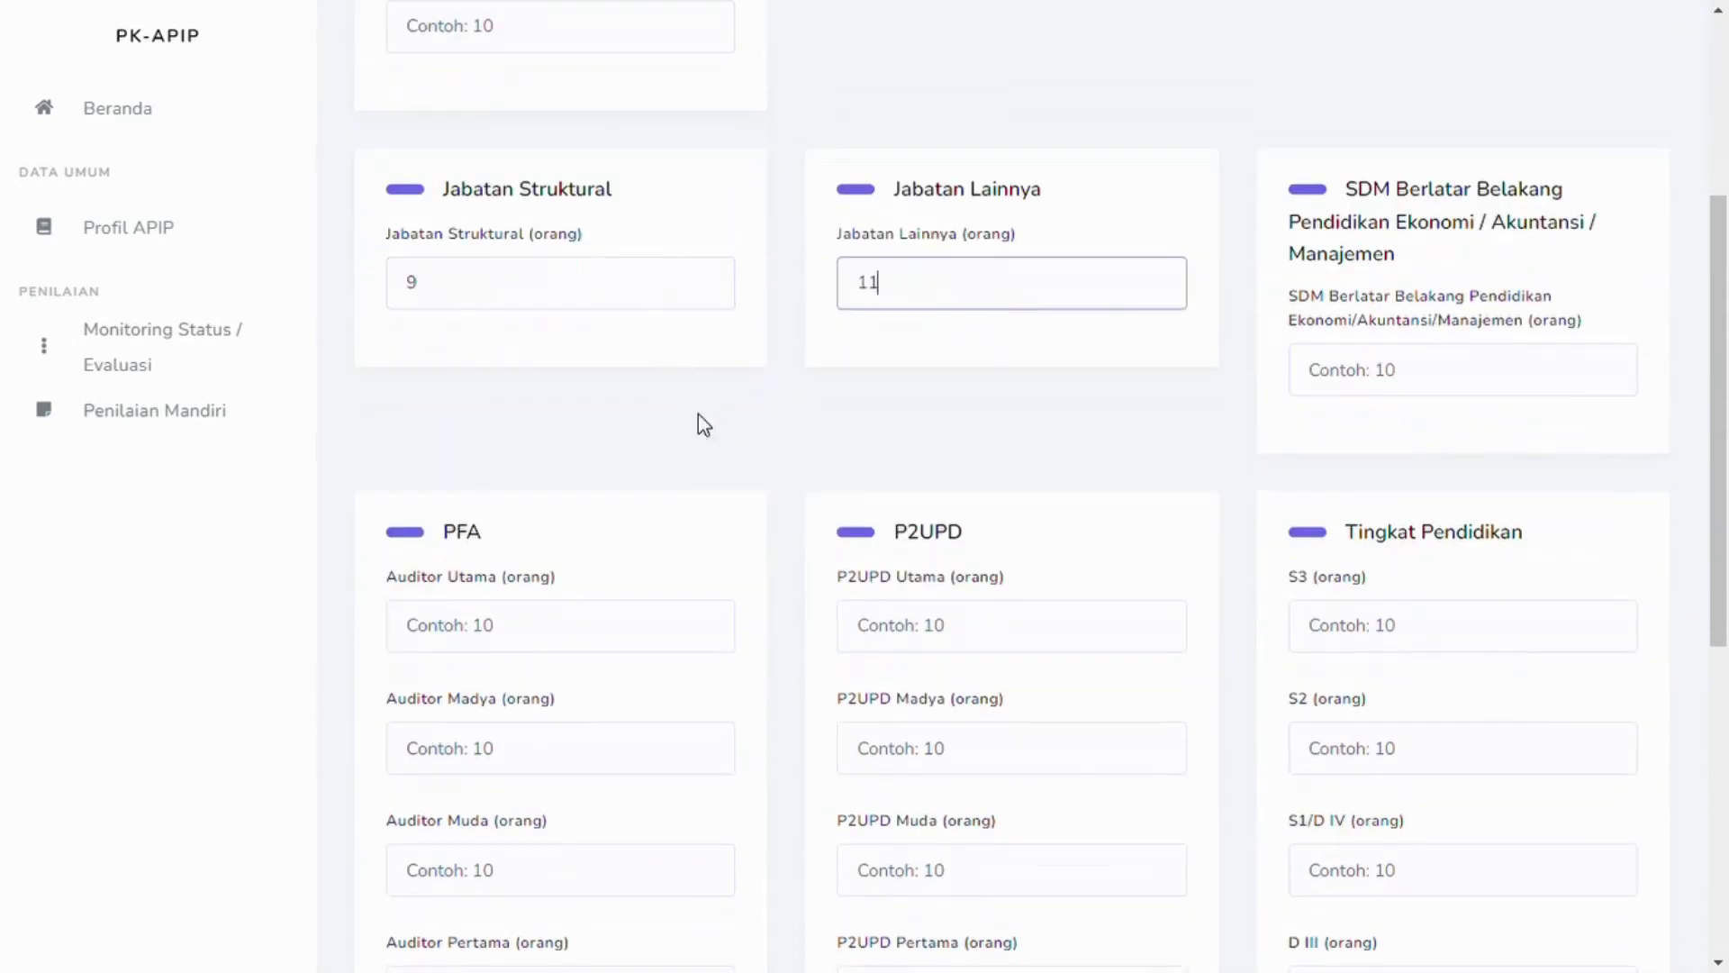
Step: Fill in the PFA auditor counts: Utama 0, Madya 3, Muda 5, Pertama 24 and Terampil 3
scroll(721, 424, "down", 4)
left_click(703, 261)
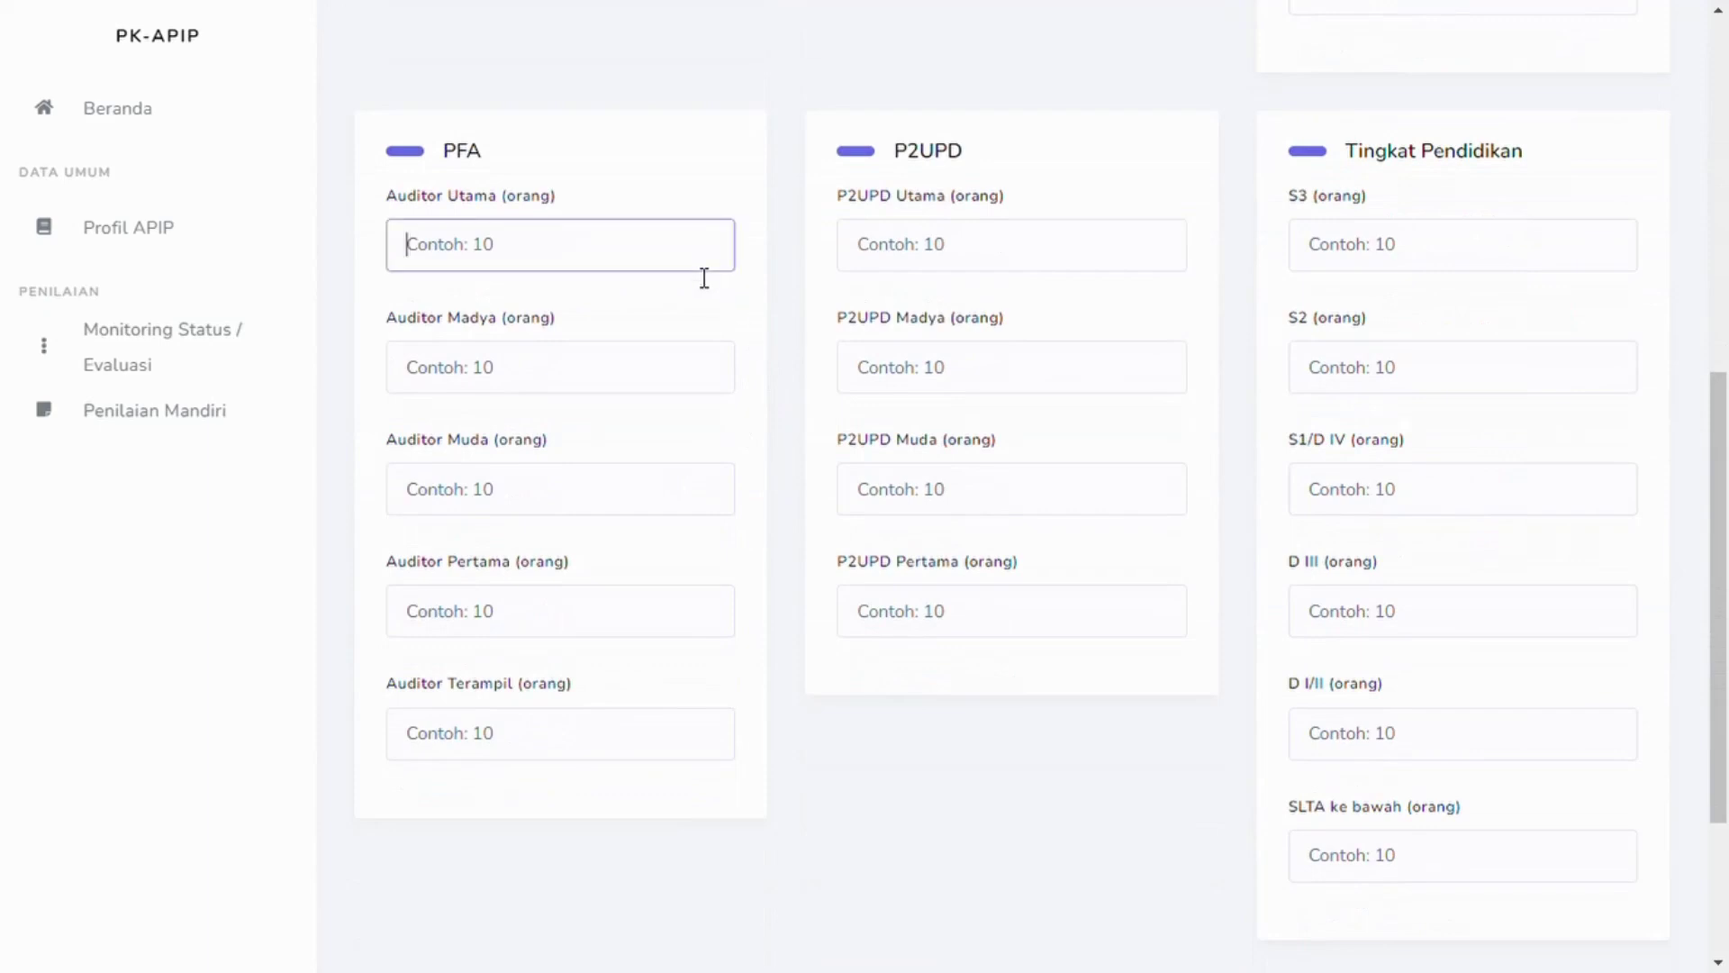
type("0")
left_click(681, 378)
type("3")
scroll(769, 441, "down", 1)
scroll(769, 439, "down", 1)
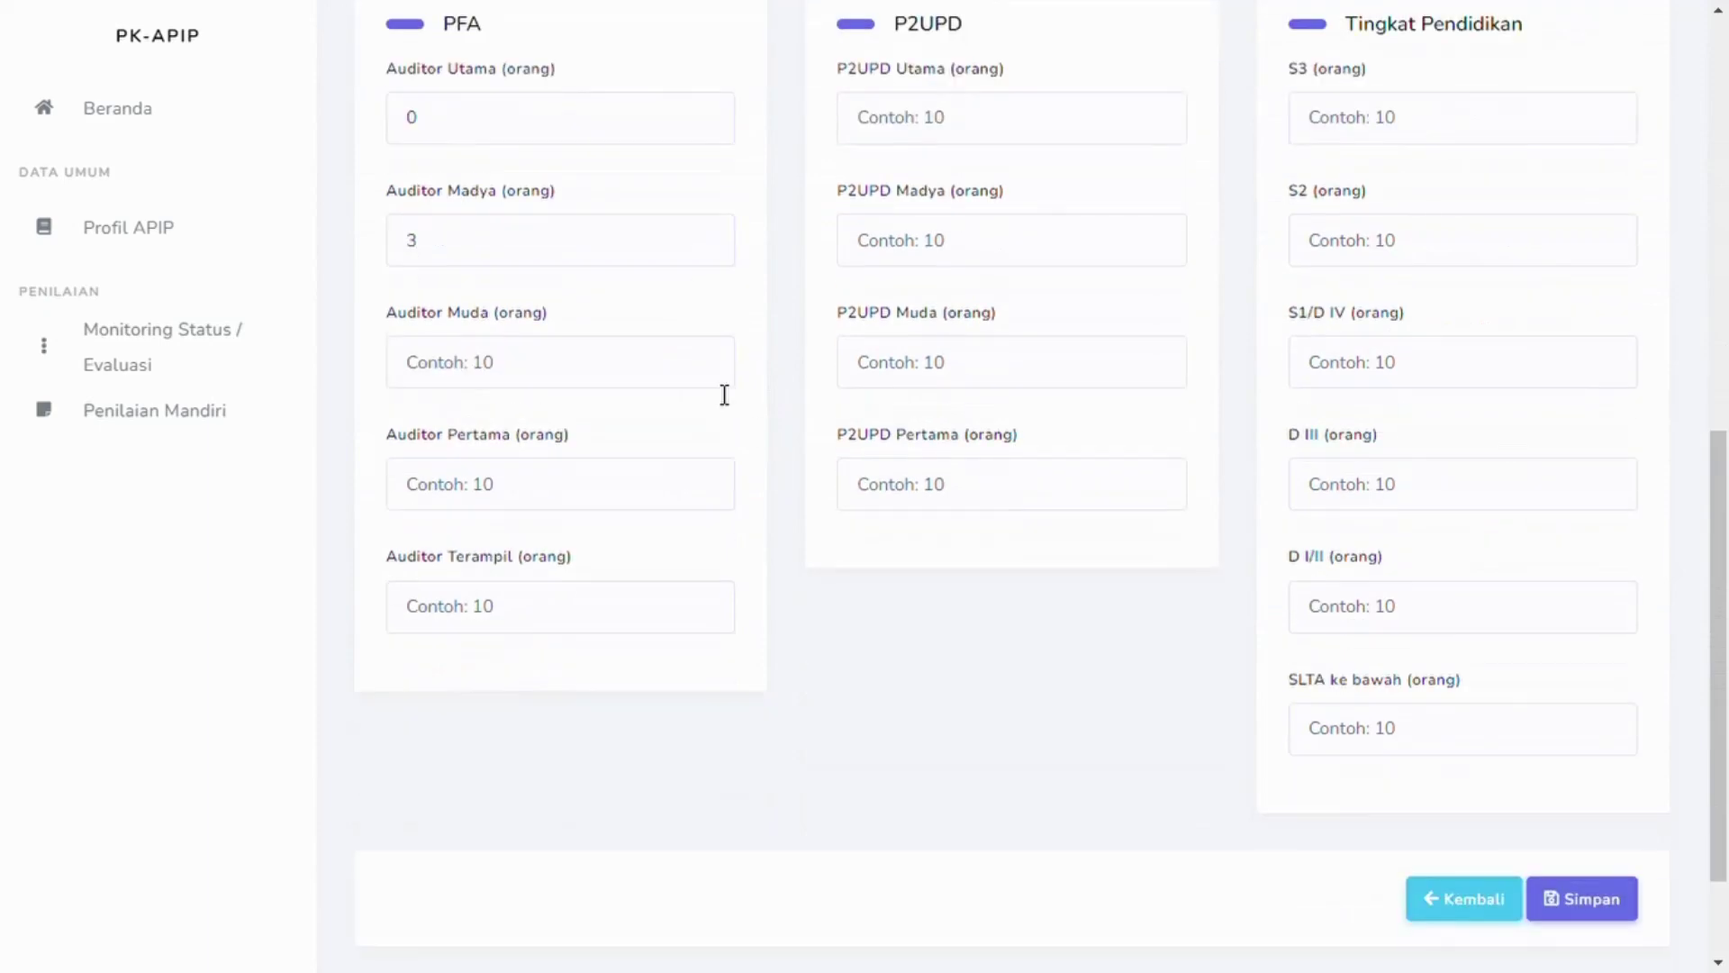
left_click(724, 395)
type("5")
left_click(666, 507)
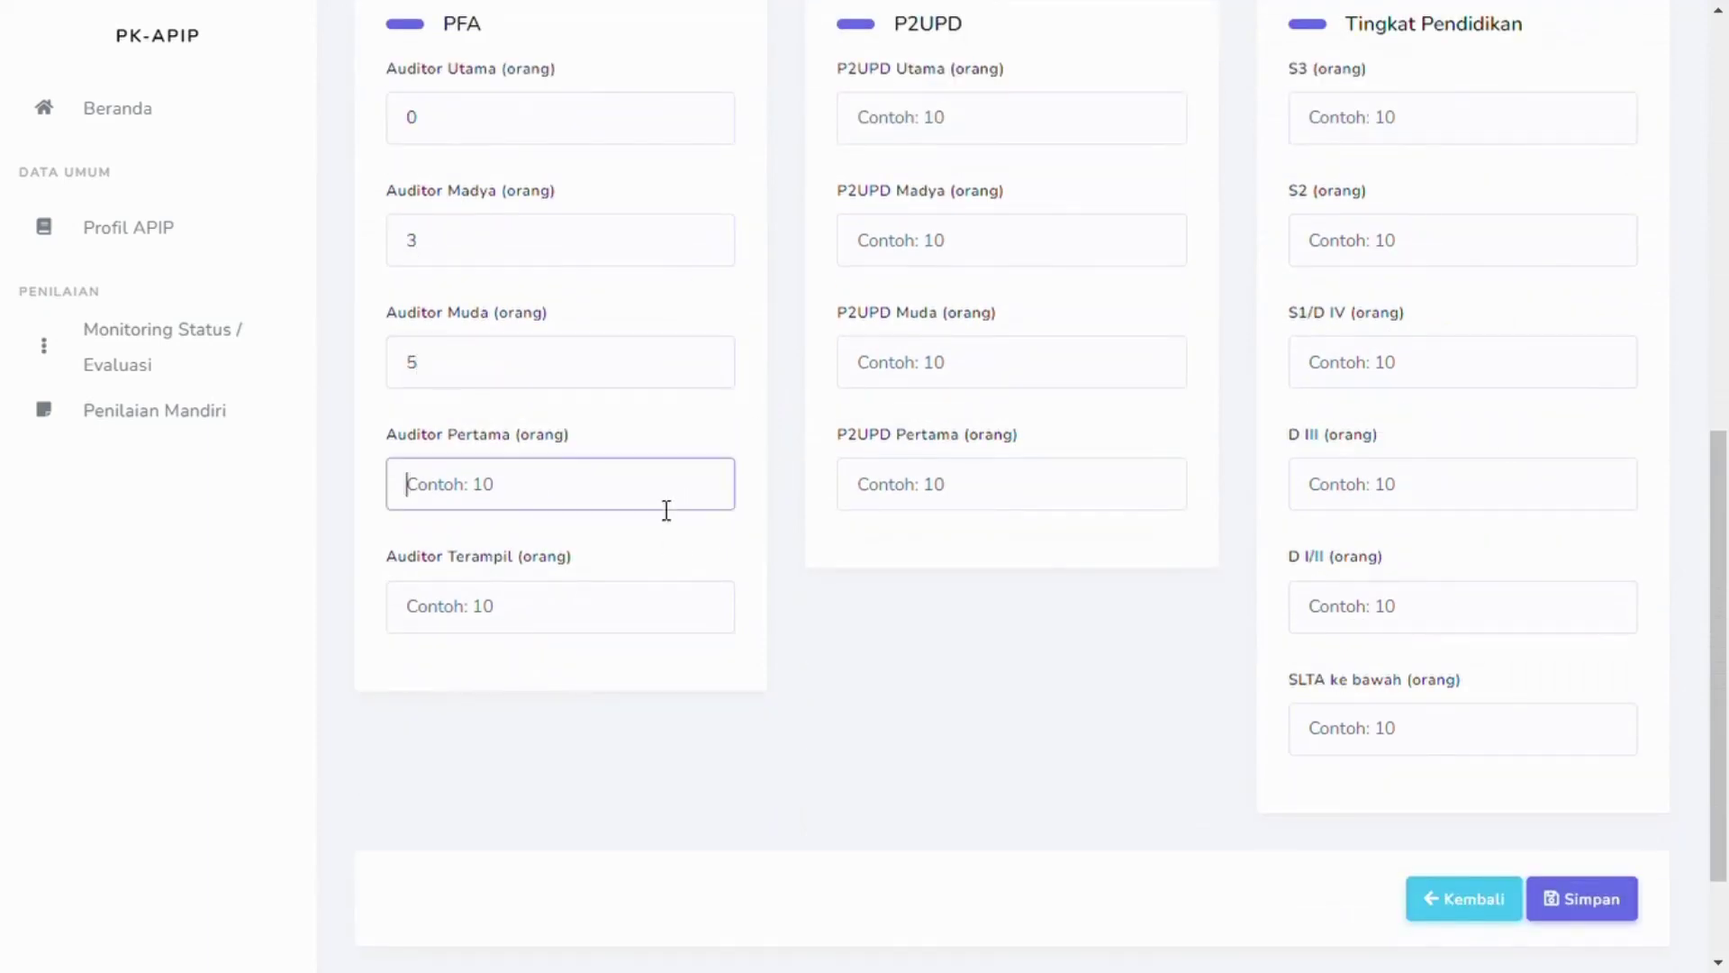
type("24")
left_click(623, 619)
type("3")
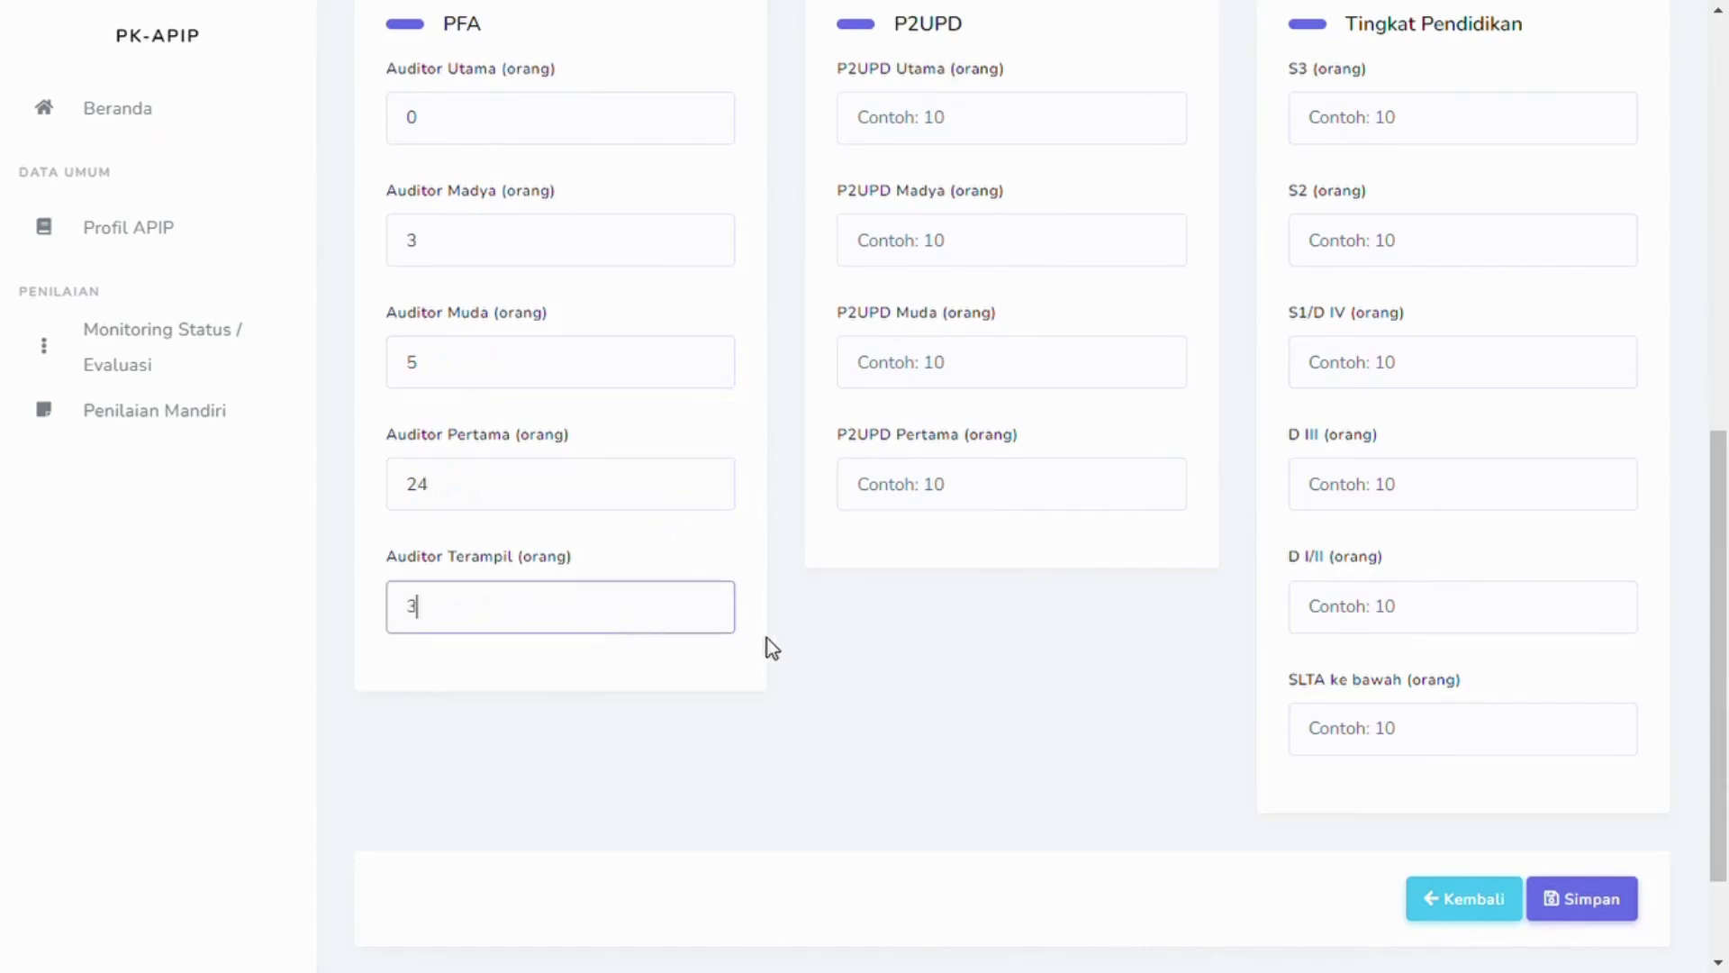
Step: Fill in the P2UPD counts: Utama 0, Madya 2, Muda 0 and Pertama 3
scroll(992, 279, "up", 3)
left_click(1090, 382)
type("0")
left_click(1092, 501)
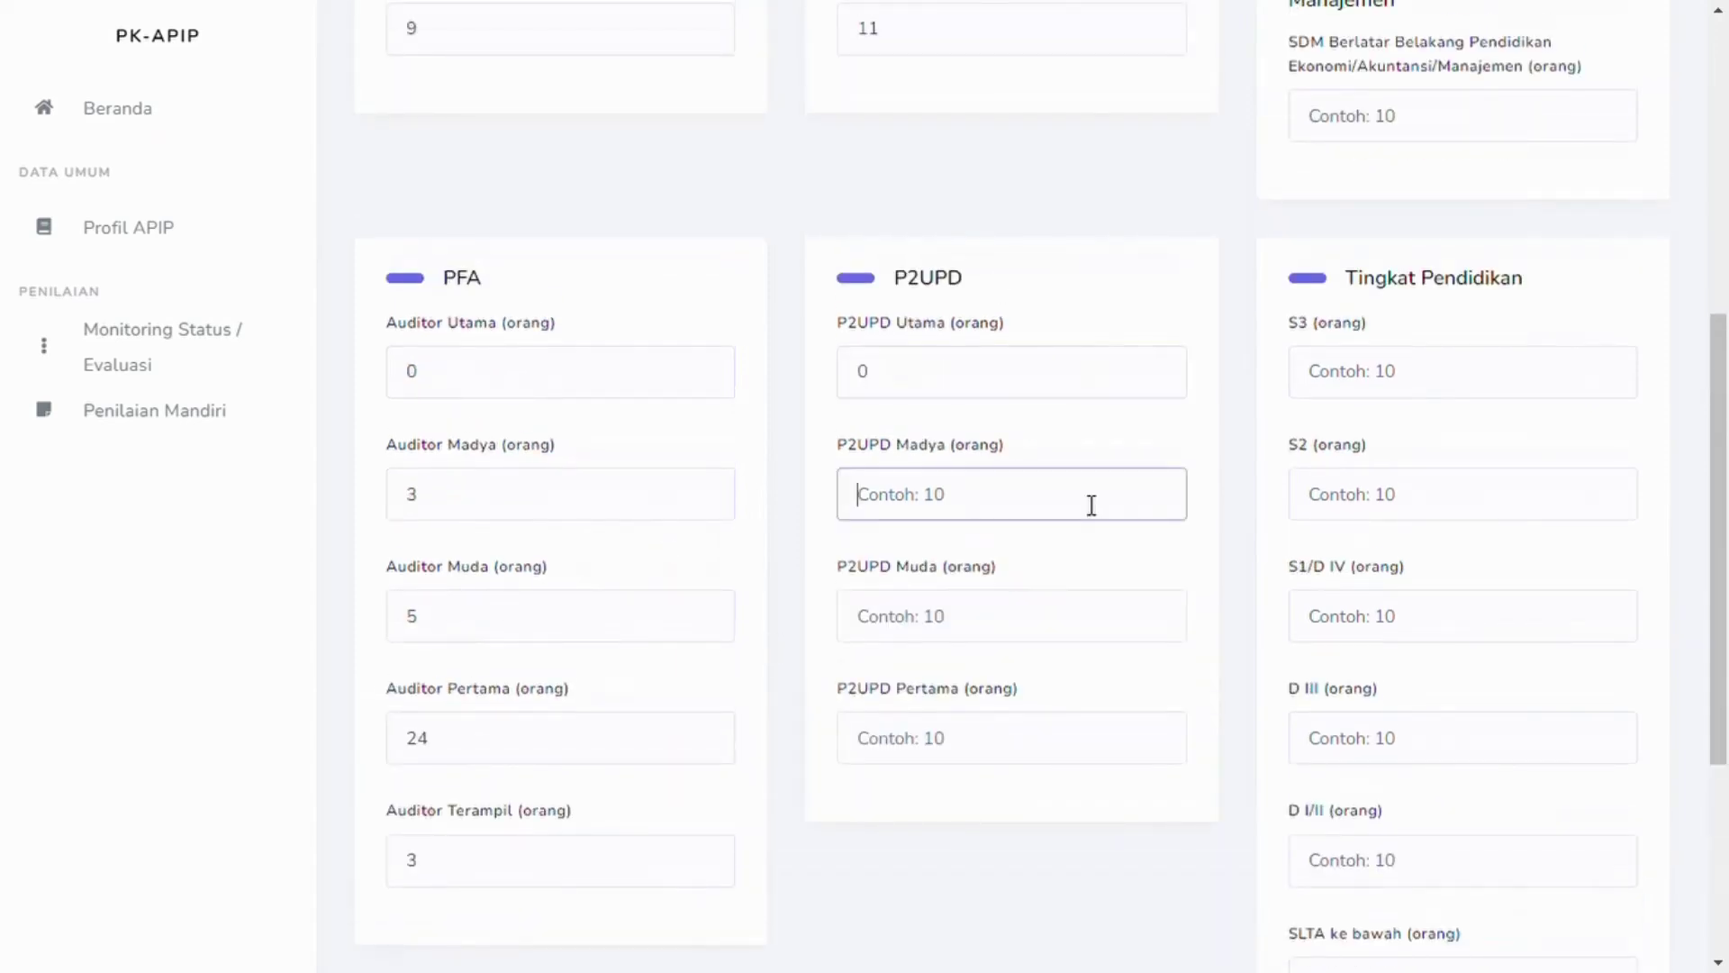
type("2")
left_click(1099, 621)
type("0")
left_click(1065, 745)
type("3")
left_click(1121, 824)
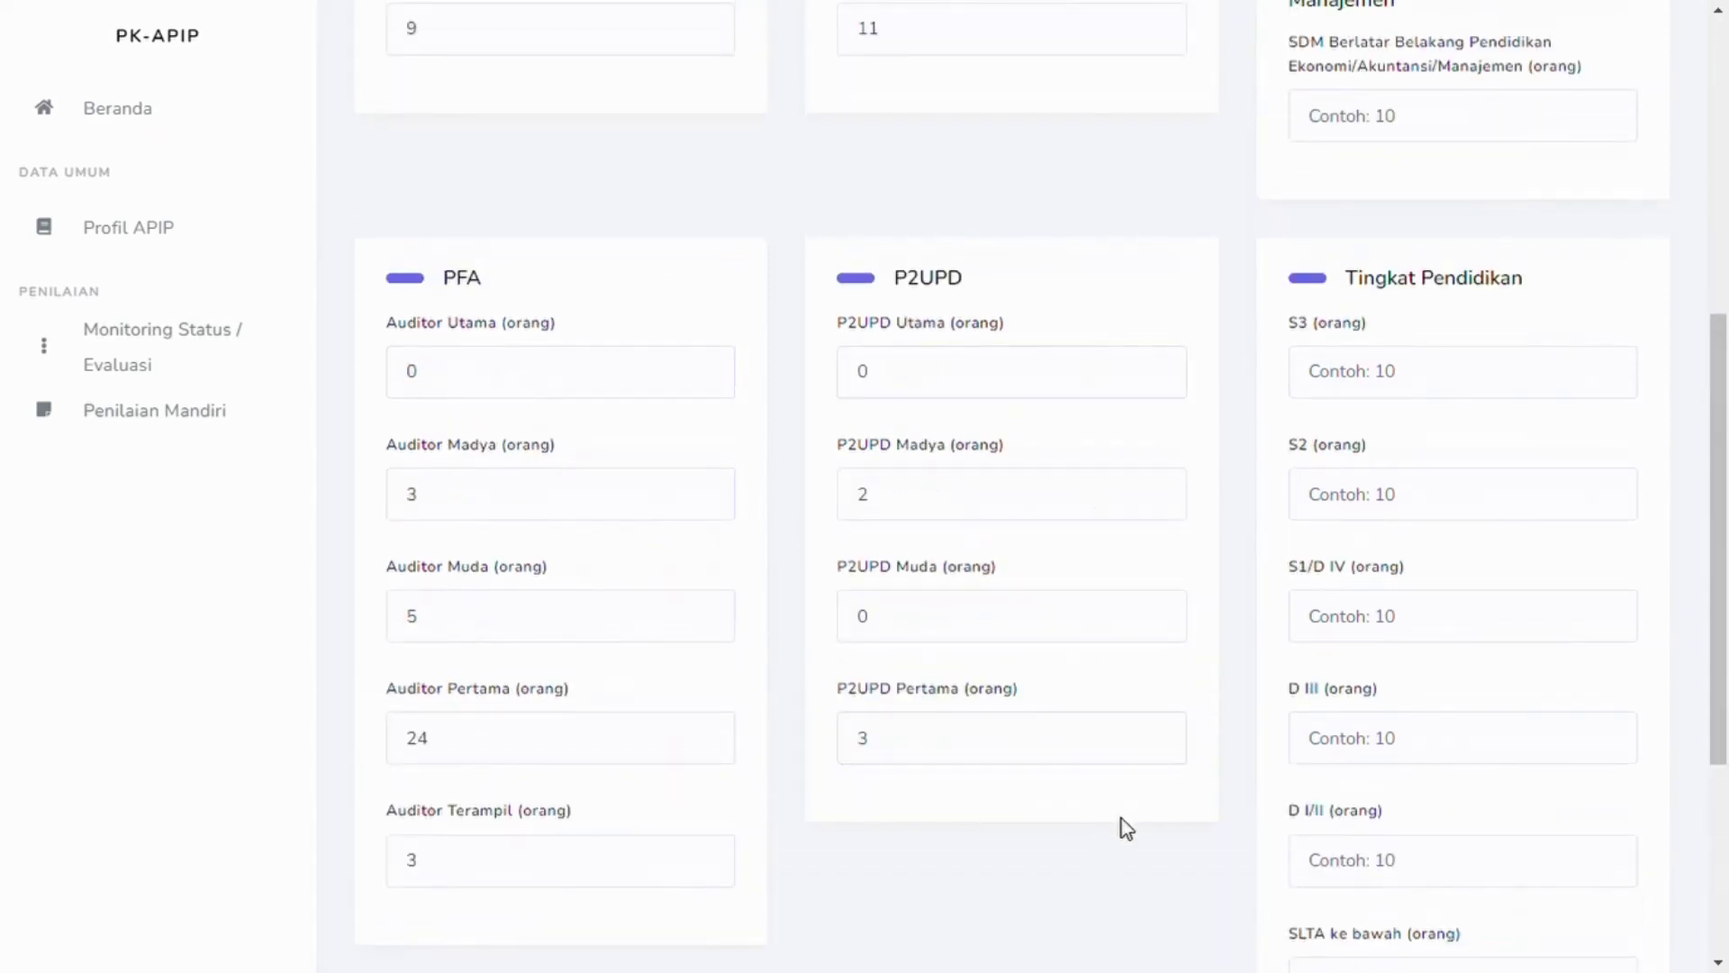
Step: Under Tingkat Pendidikan, enter S3 0, S2 9, S1/D IV 40 and D III 8 people
scroll(1123, 826, "down", 1)
left_click(1541, 264)
type("0")
left_click(1519, 373)
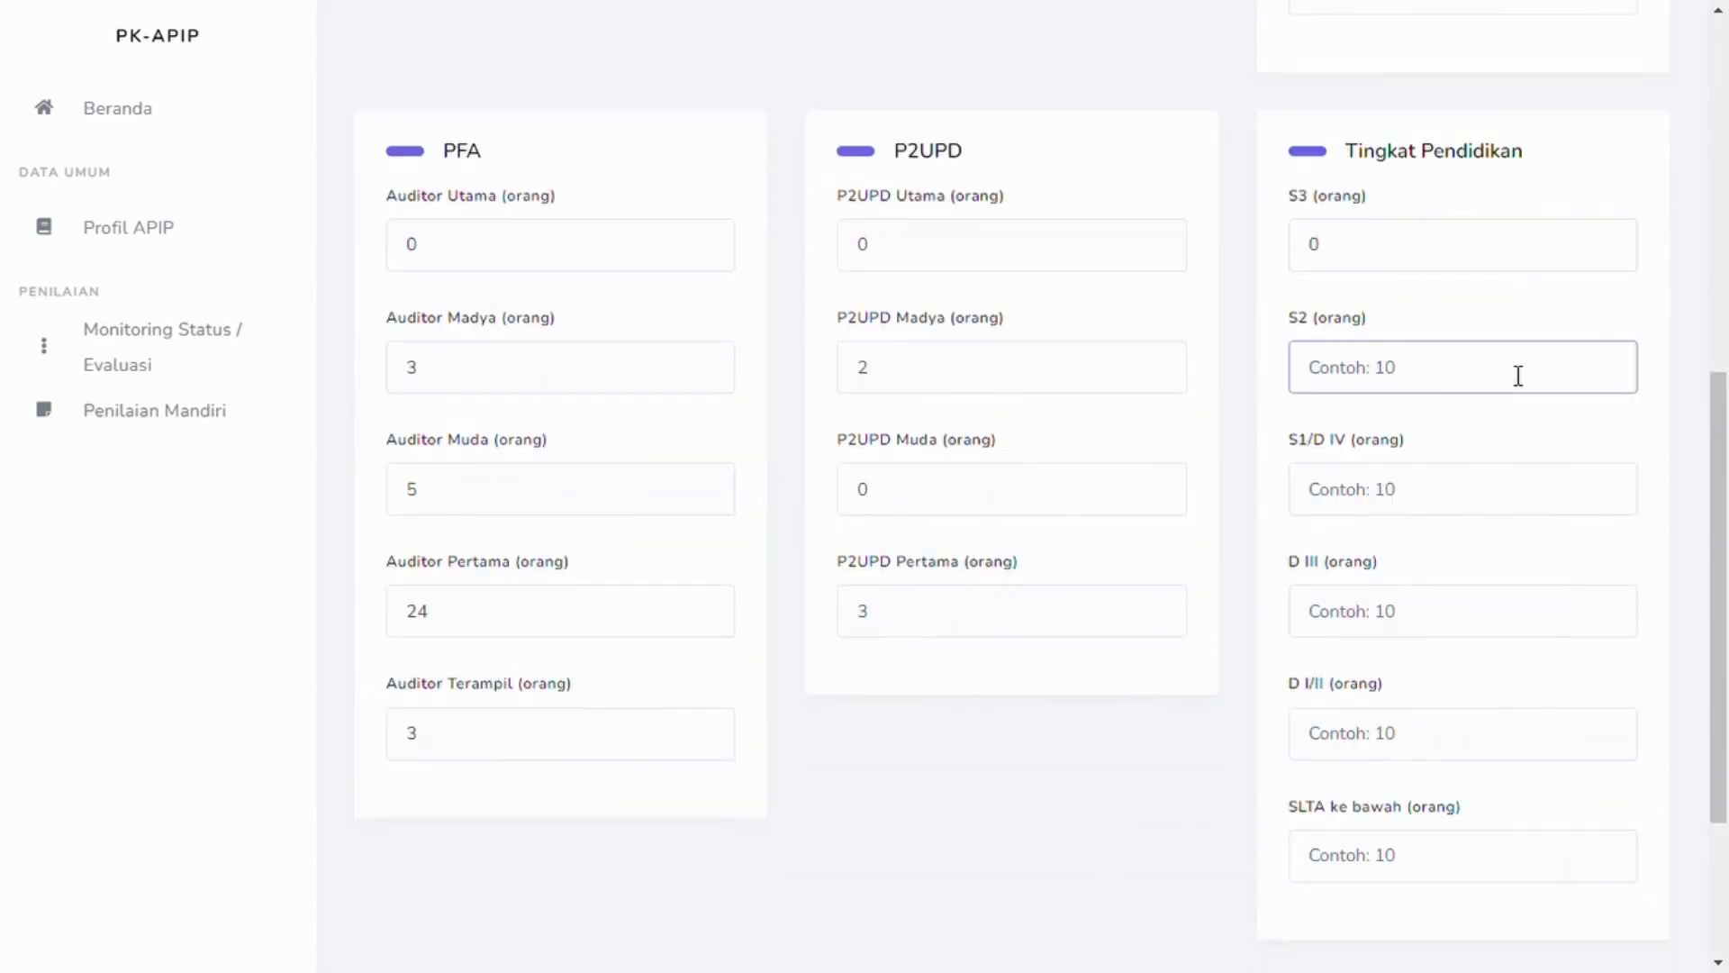
type("9")
left_click(1475, 506)
type("40")
left_click(1467, 625)
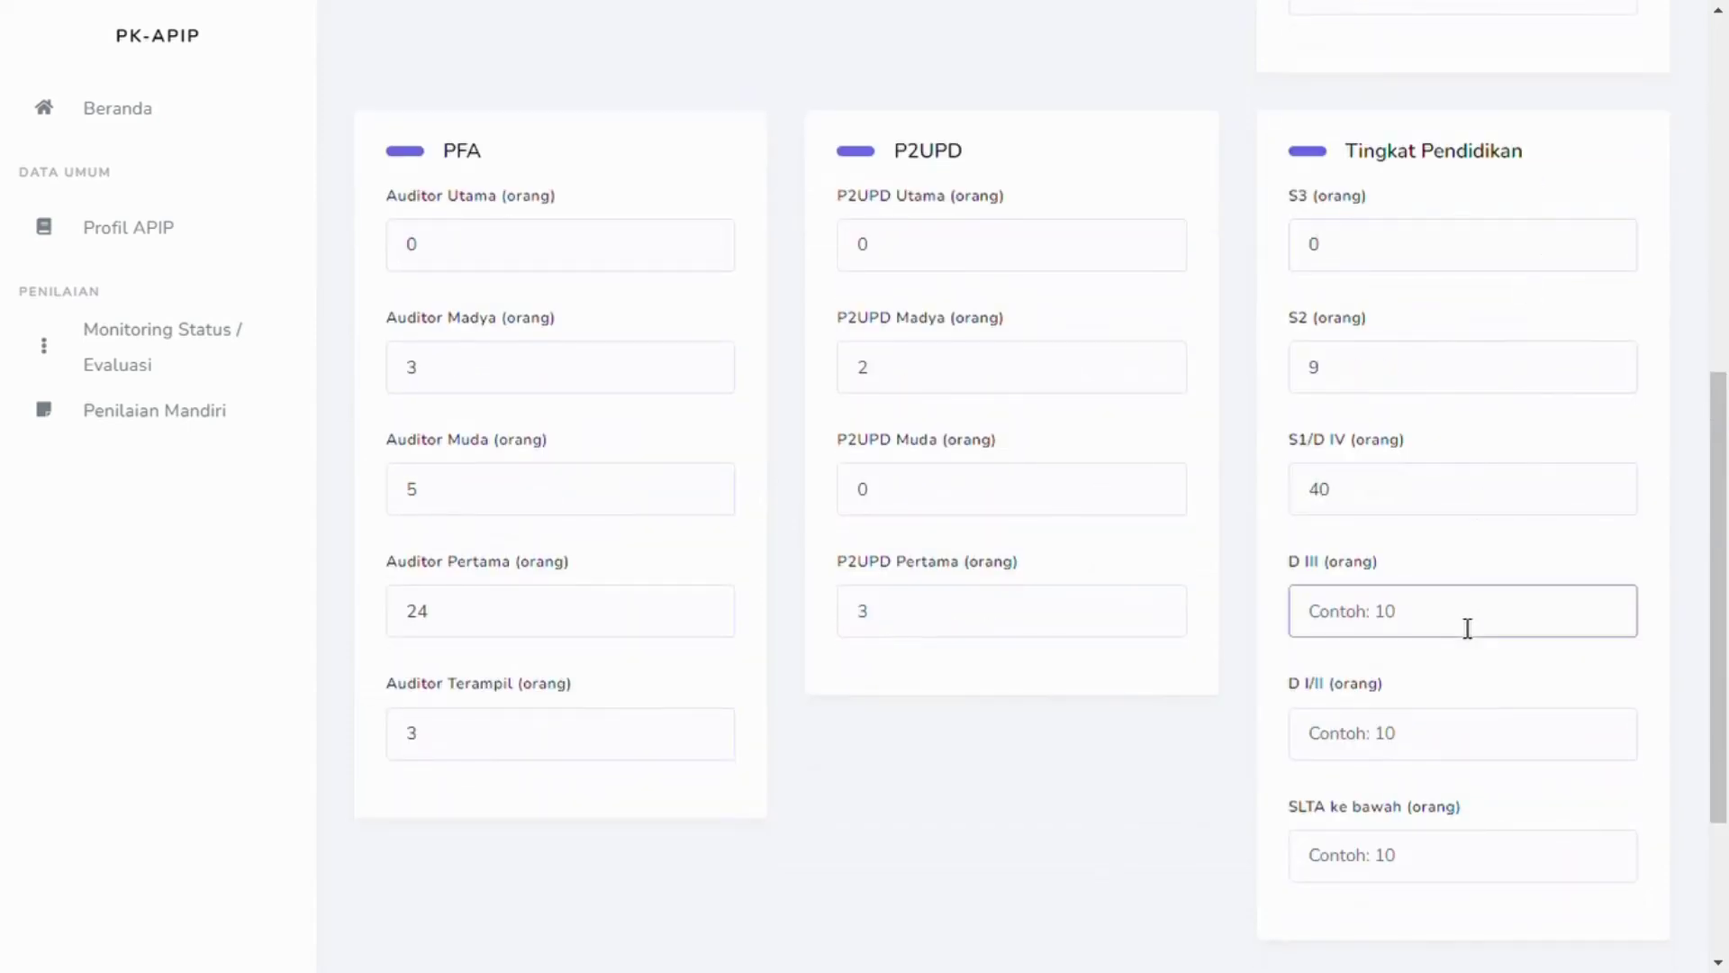
type("8")
Step: Complete the Tingkat Pendidikan counts with D I/II 2 and SLTA ke bawah 1 people
scroll(1465, 628, "down", 2)
left_click(1417, 494)
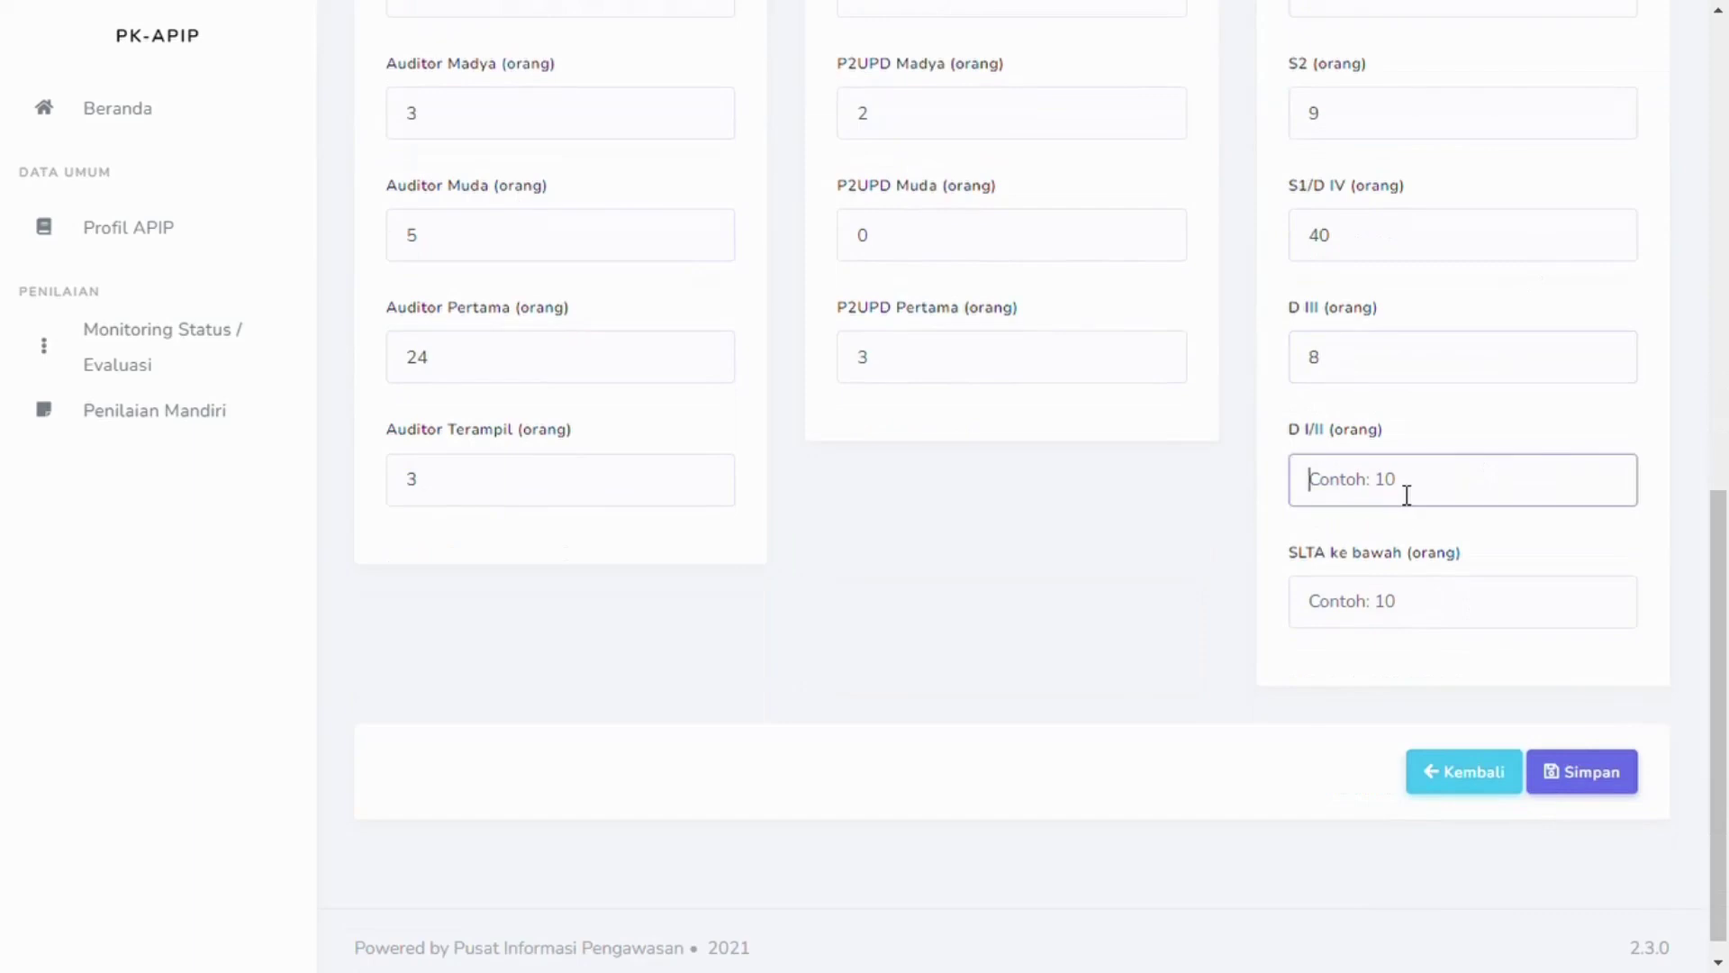
type("2")
left_click(1501, 605)
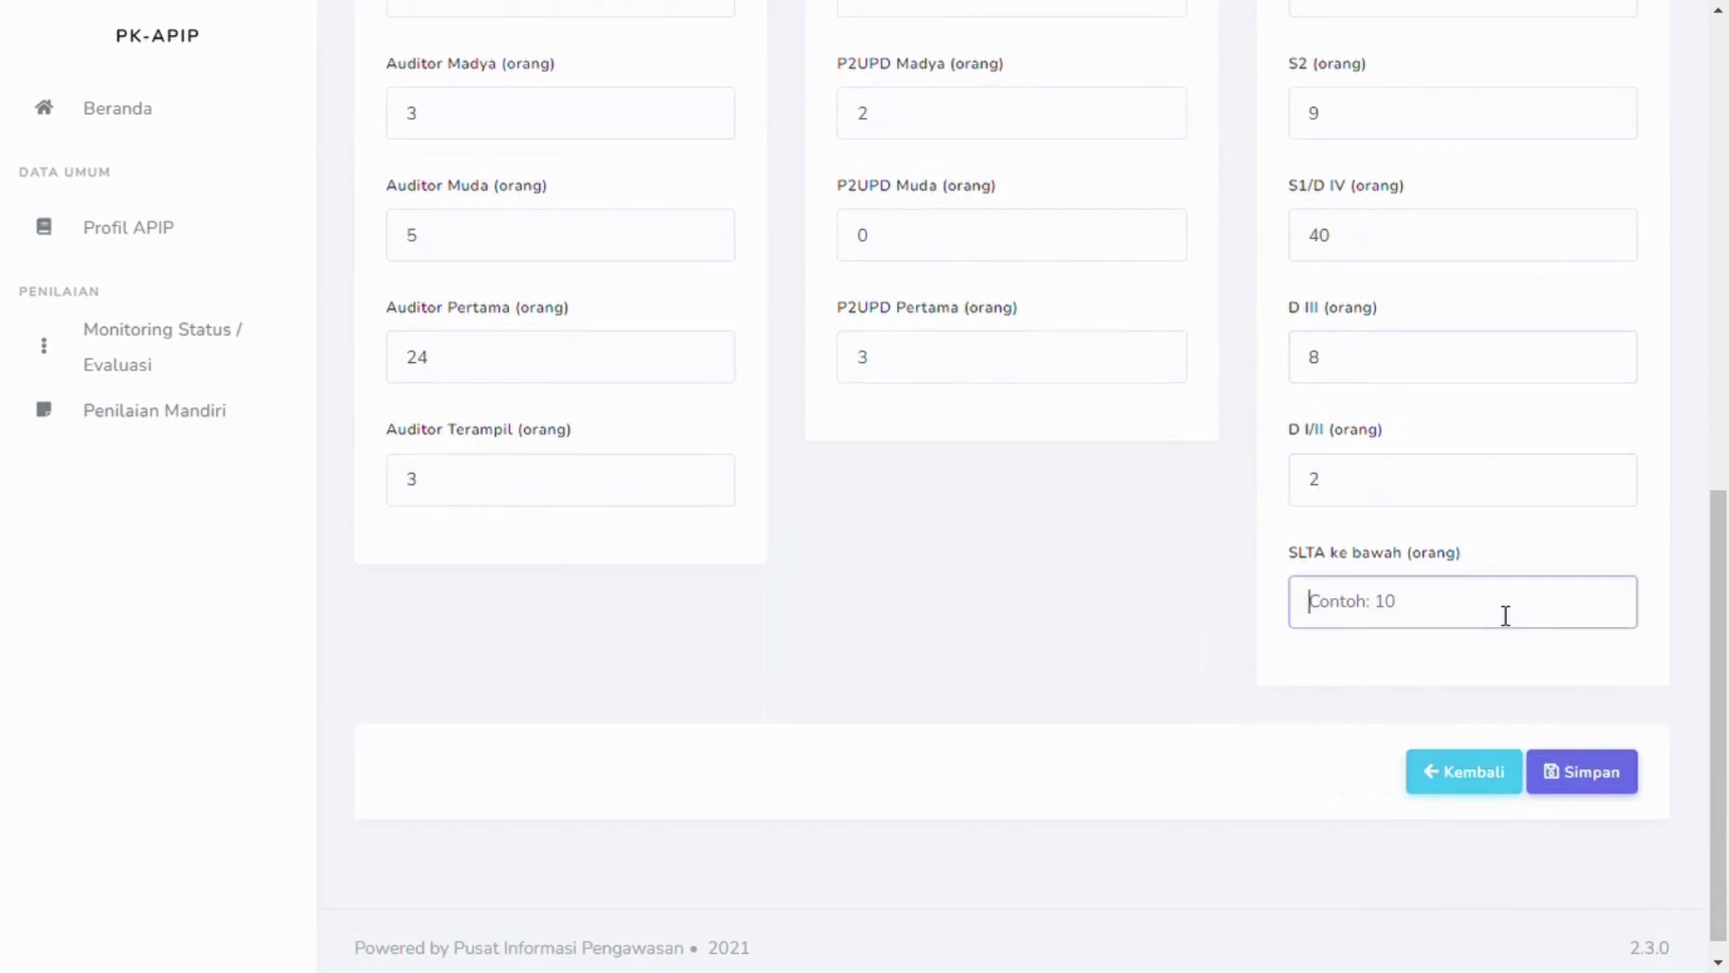
type("1")
Step: Set the number of SDM with an Ekonomi/Akuntansi/Manajemen education background to 30 people
scroll(1216, 668, "up", 2)
scroll(1225, 669, "up", 1)
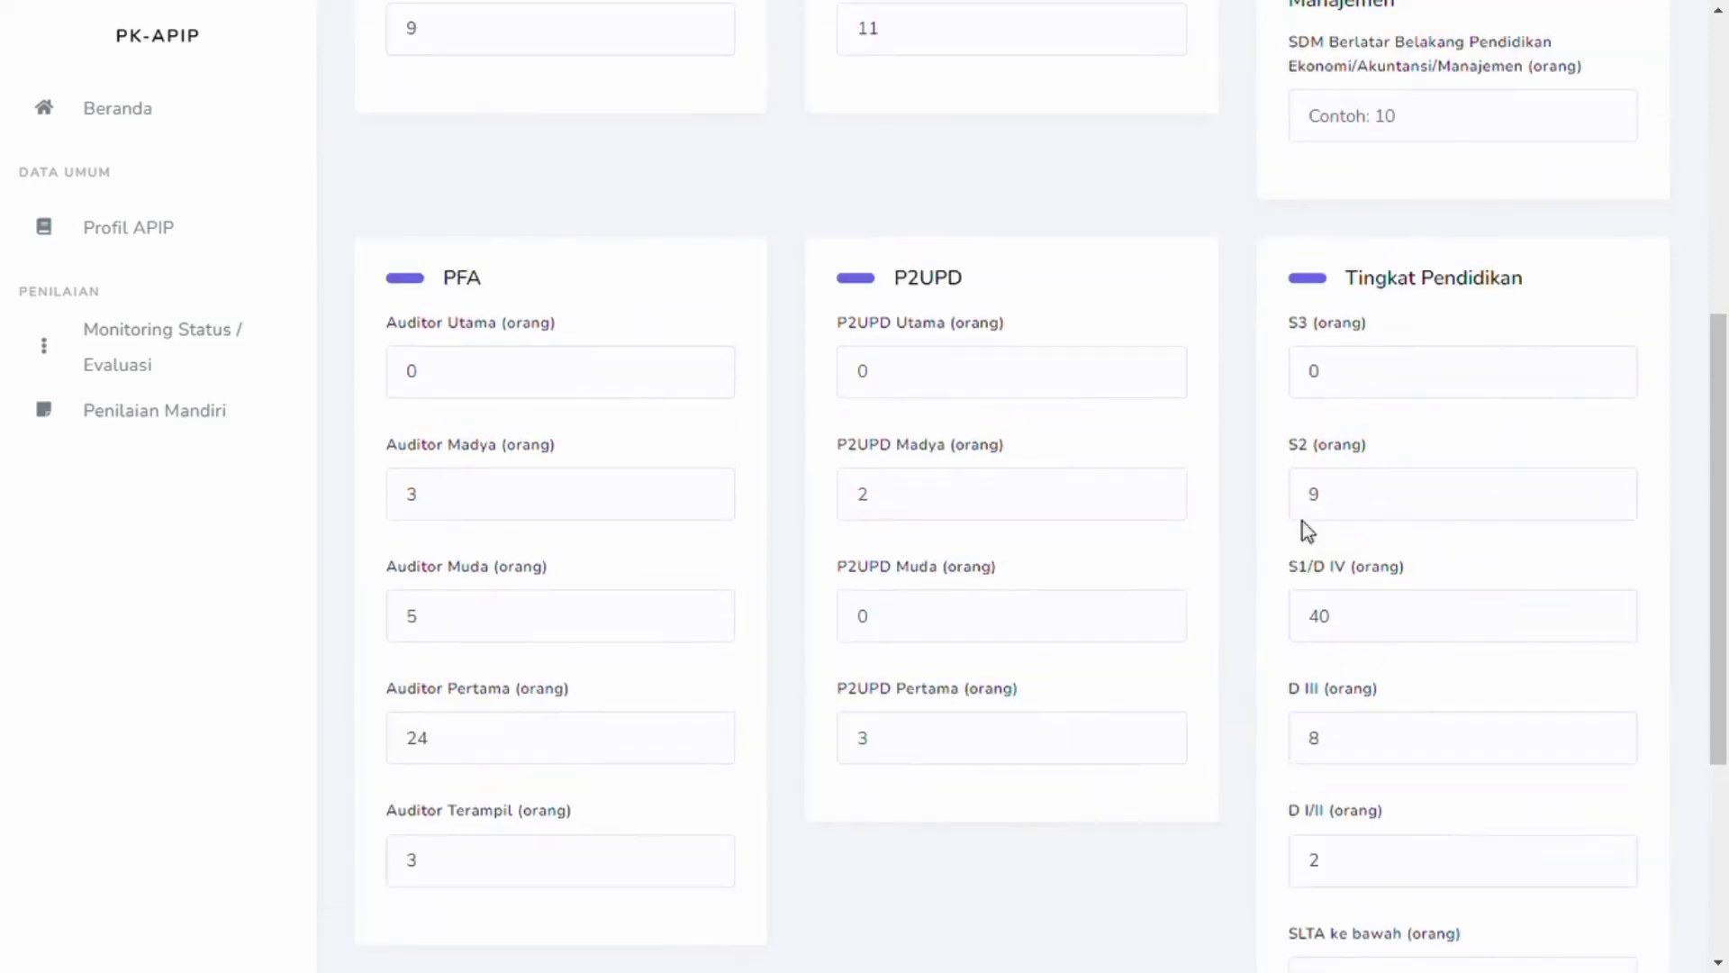
scroll(1306, 530, "up", 1)
left_click(1402, 260)
type("30")
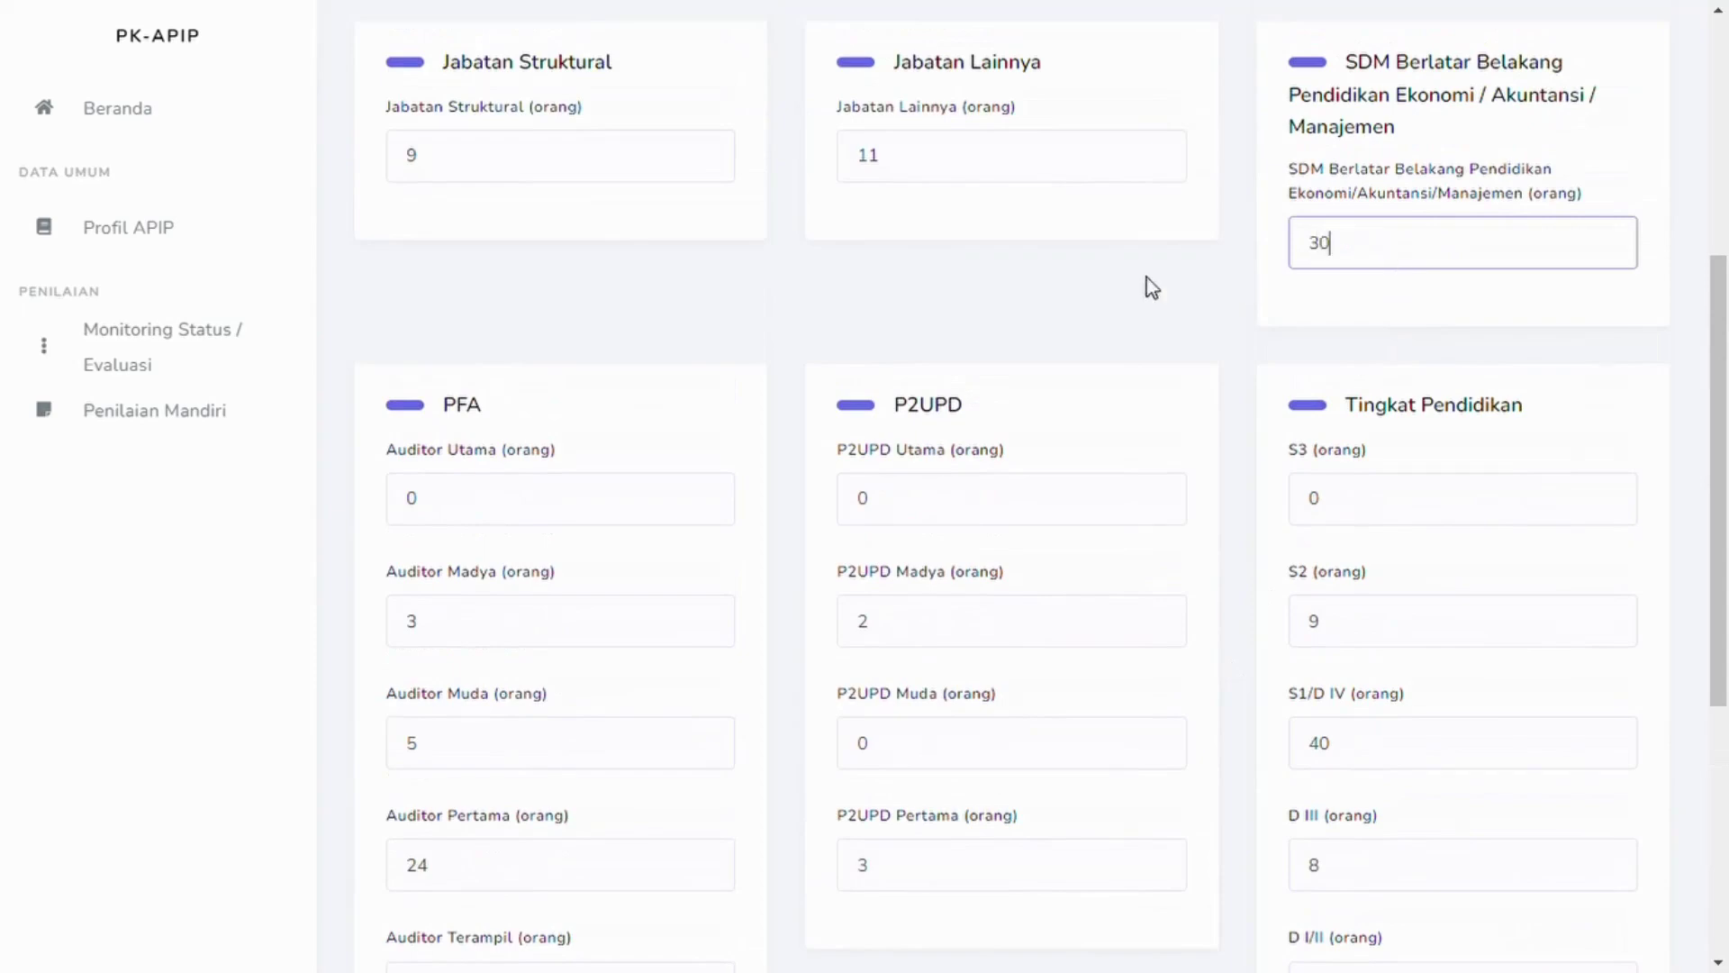
left_click(809, 321)
Step: Enter 60 as the Total SDM and save the SDM structure and composition profile
scroll(809, 321, "up", 3)
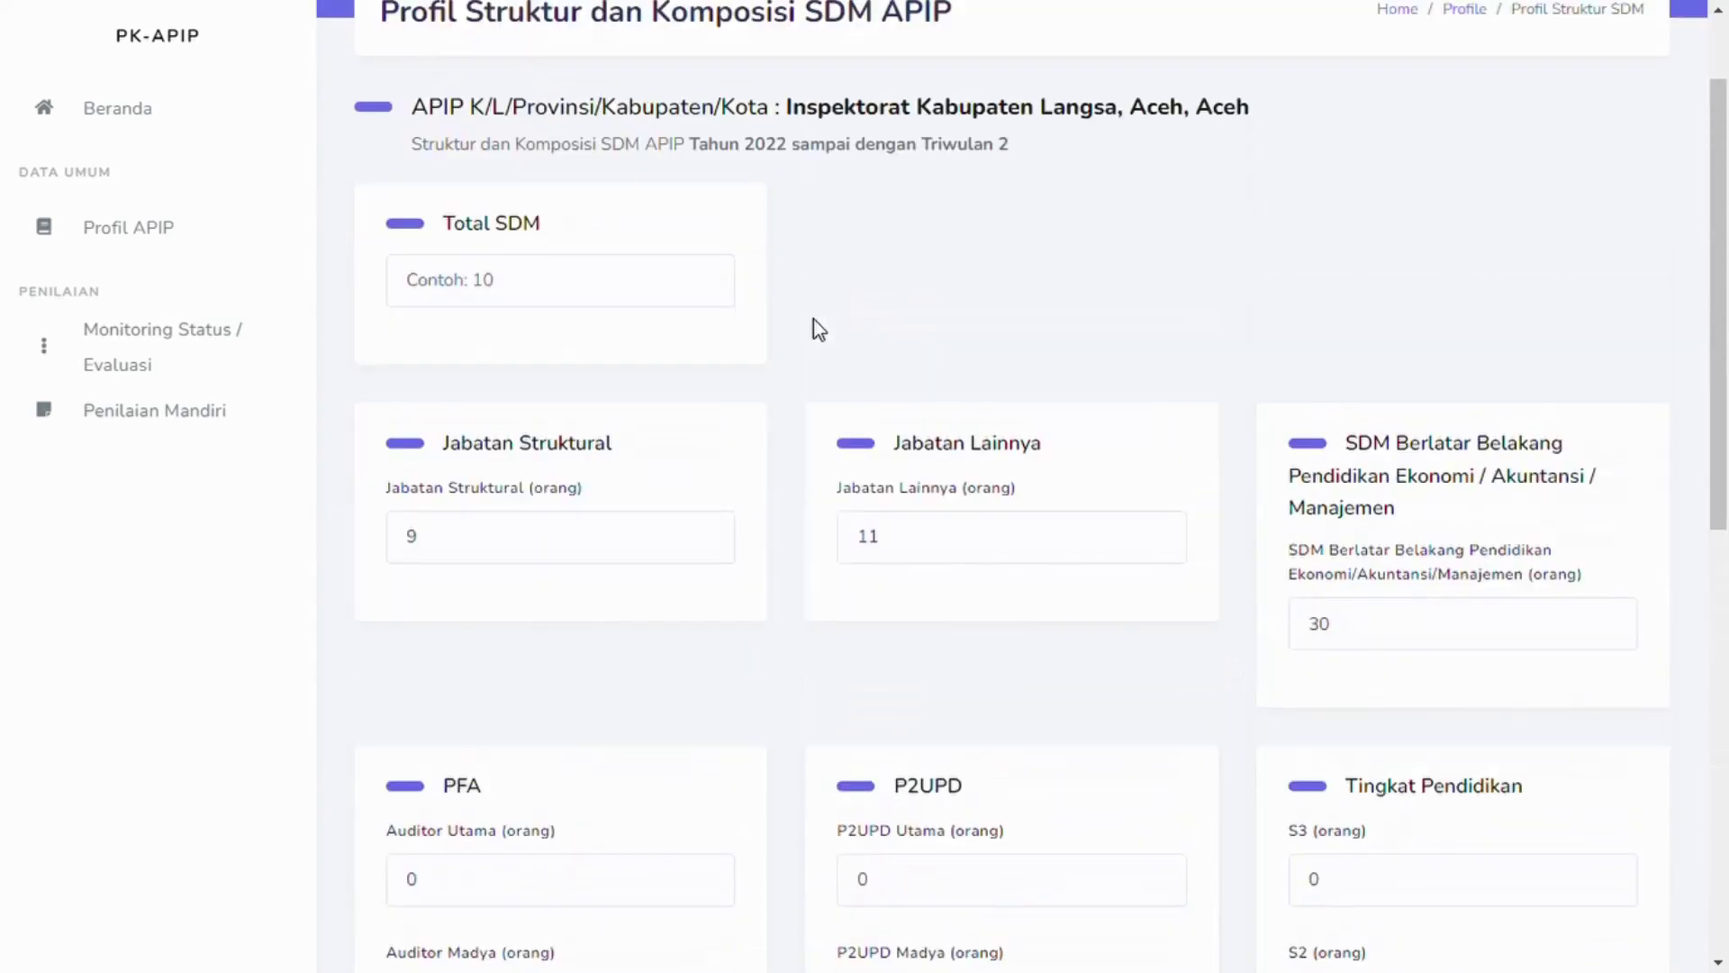
left_click(596, 290)
type("60")
left_click(786, 243)
scroll(919, 351, "down", 7)
left_click(1576, 761)
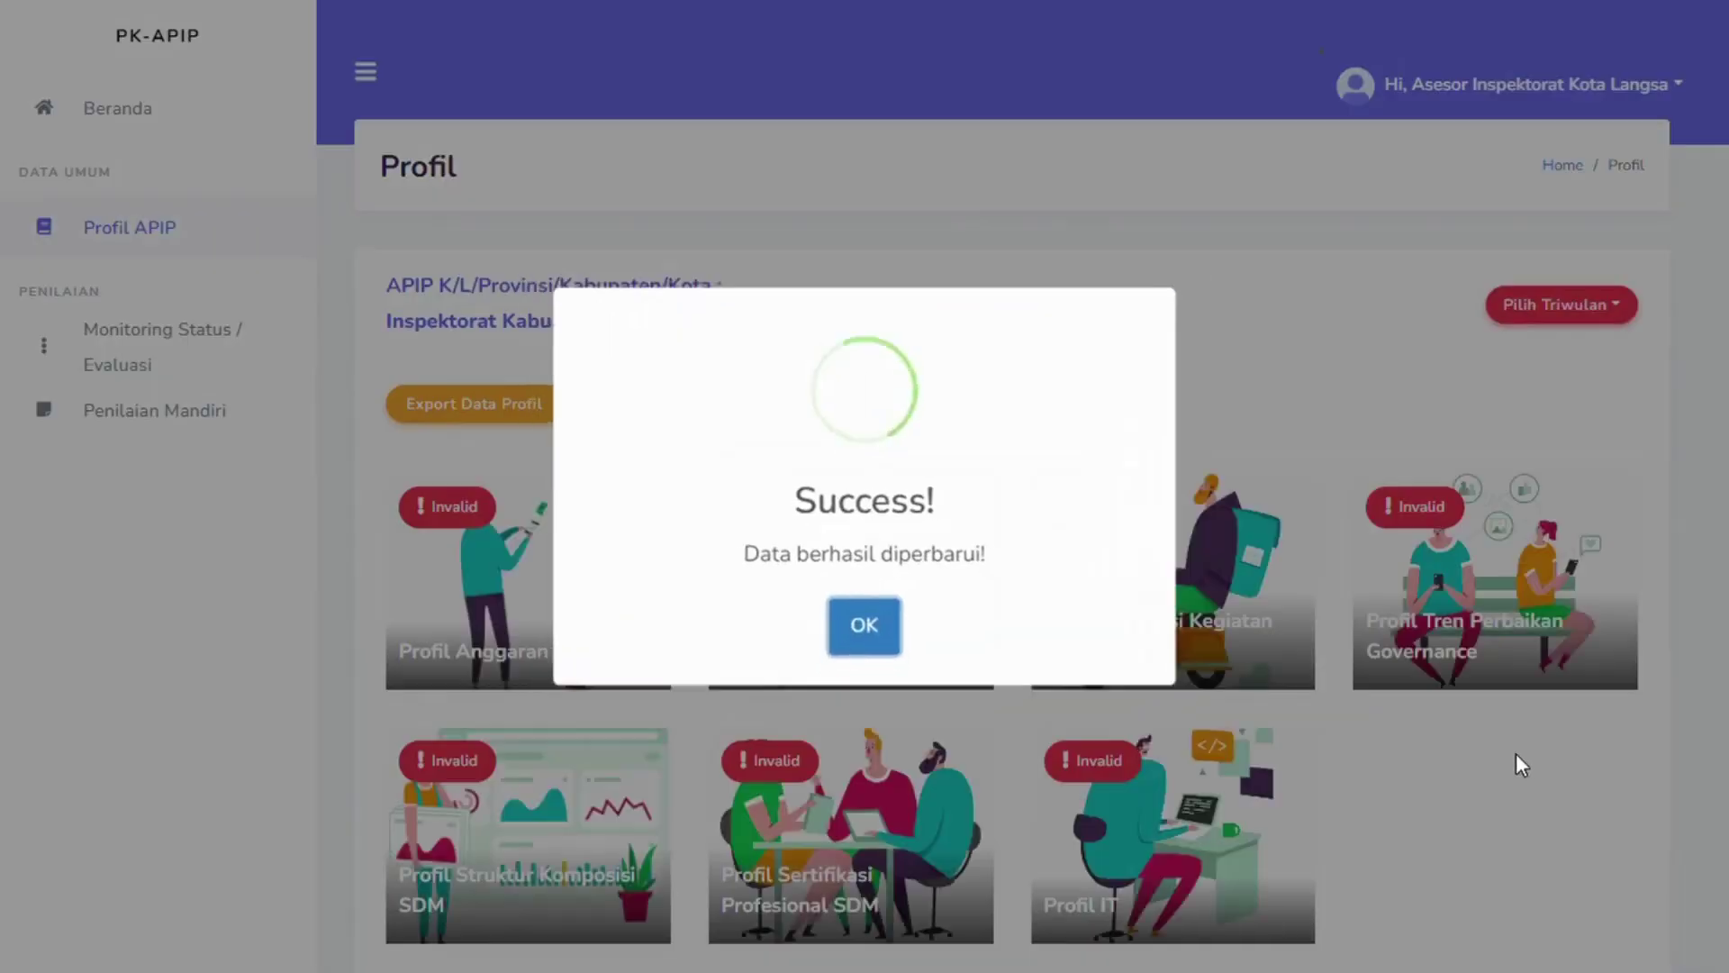
left_click(892, 623)
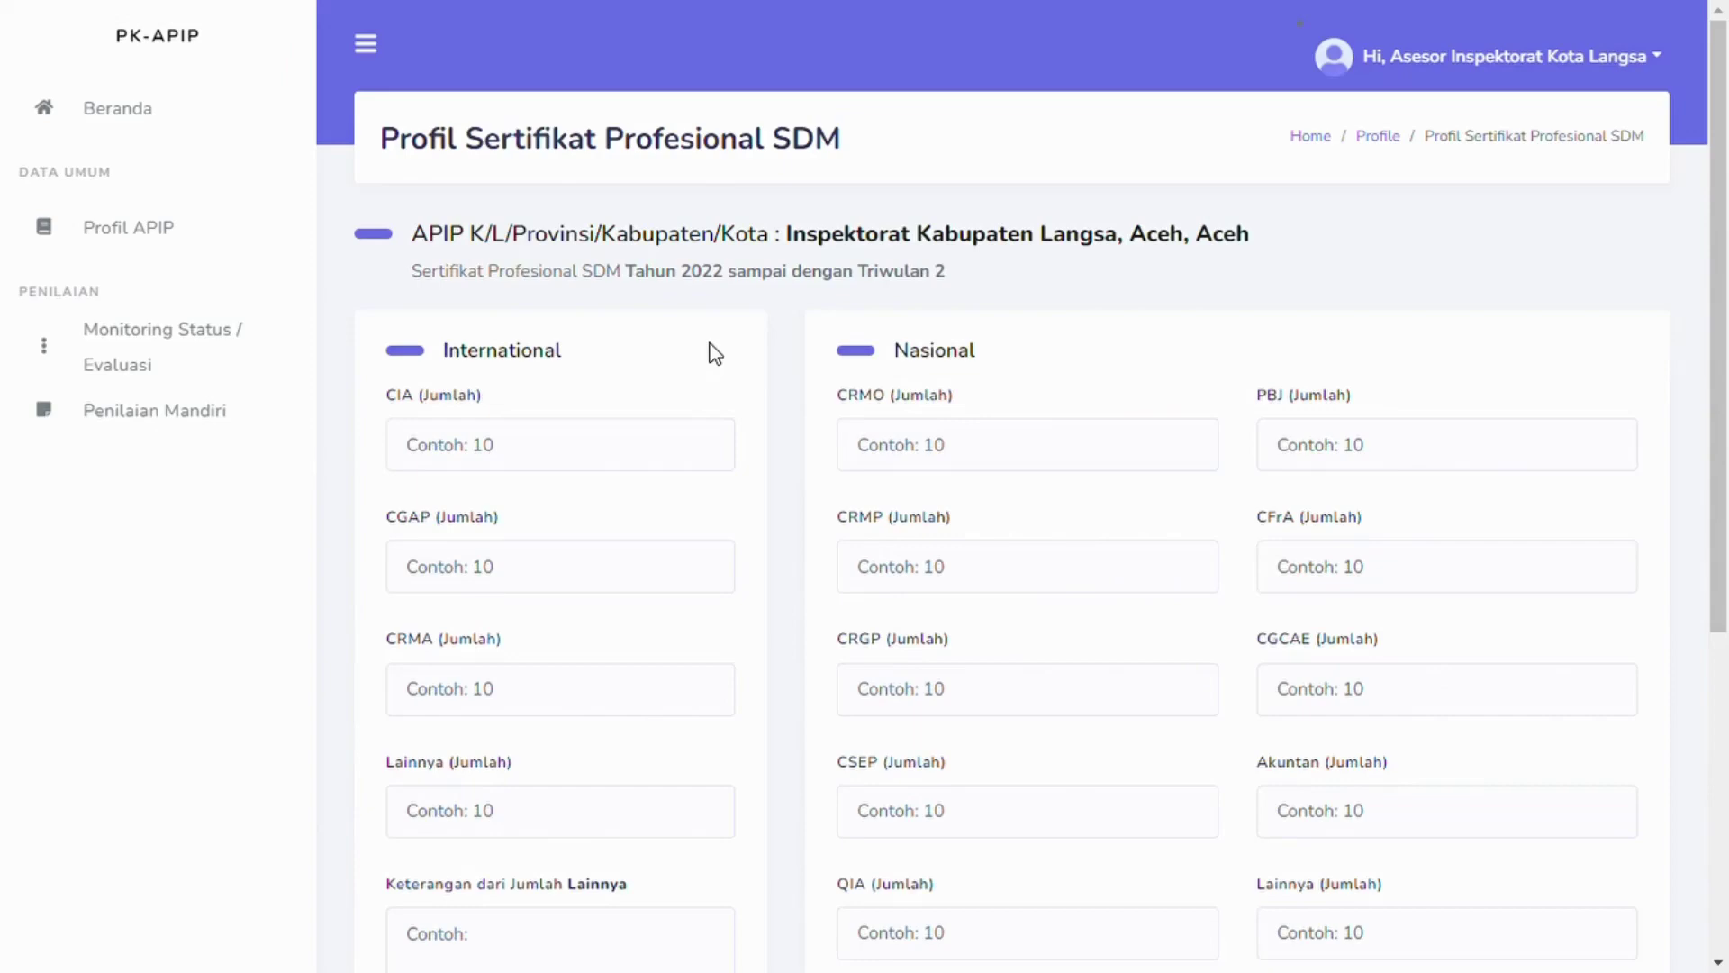
Step: Fill in the International certificate counts: CIA 2, CGAP 0, CRMA 0 and Lainnya 0
scroll(714, 352, "down", 1)
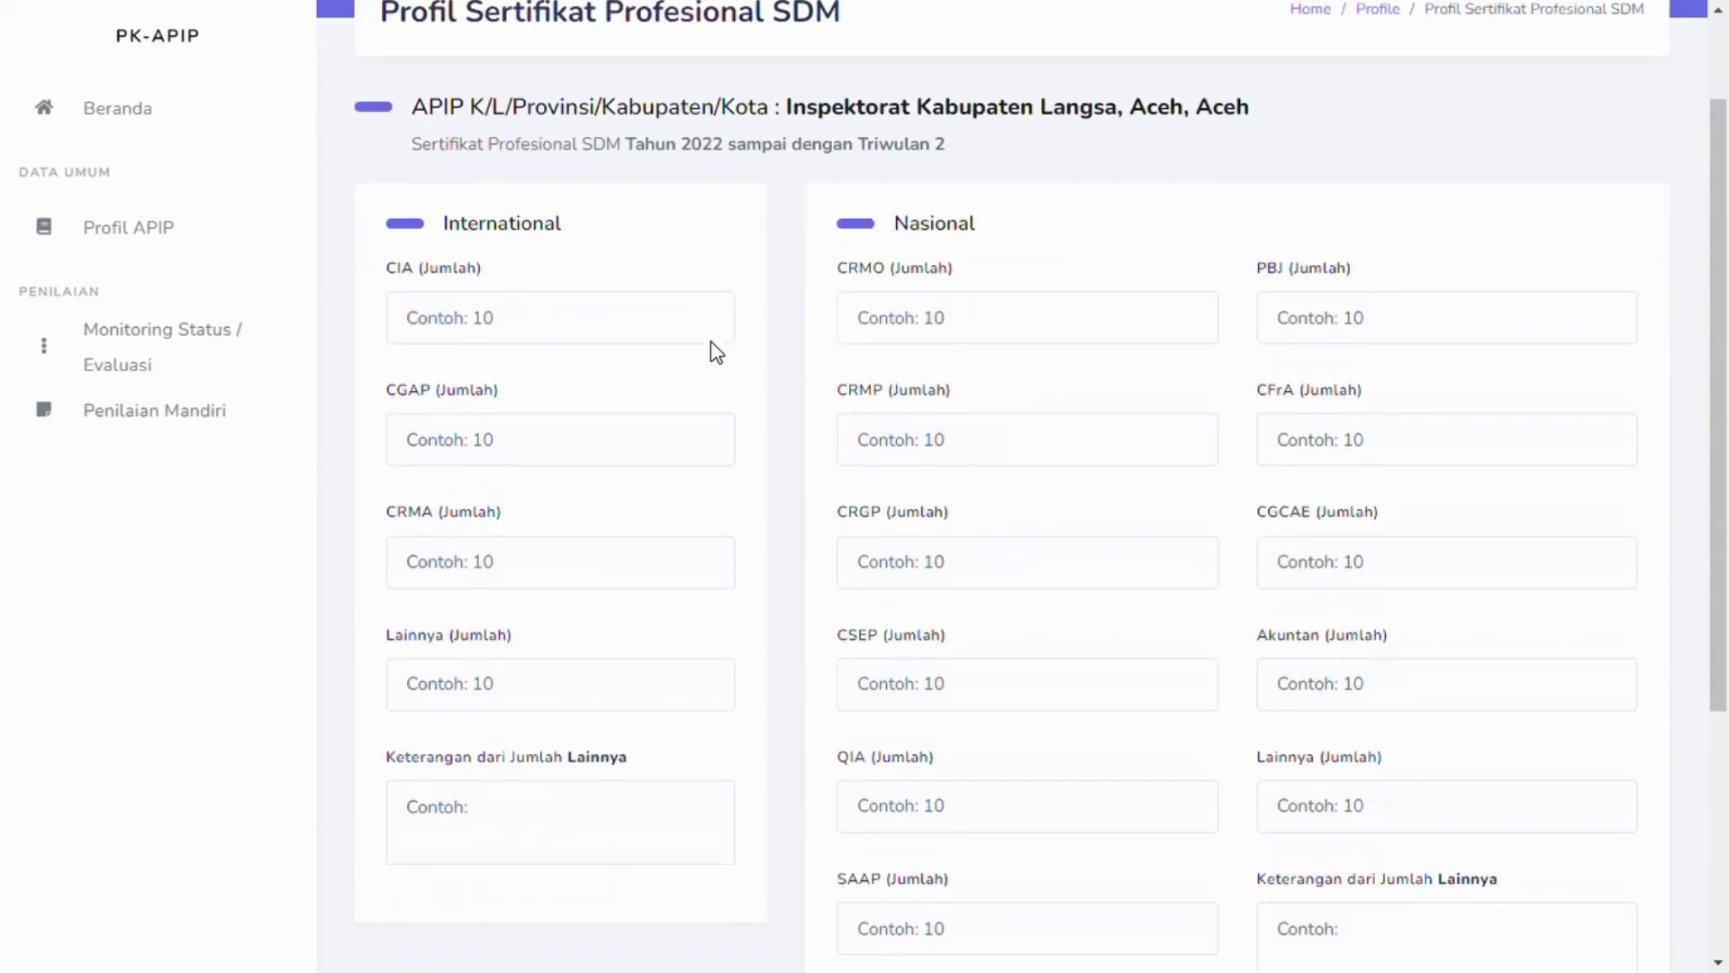
left_click(709, 328)
type("2")
left_click(679, 441)
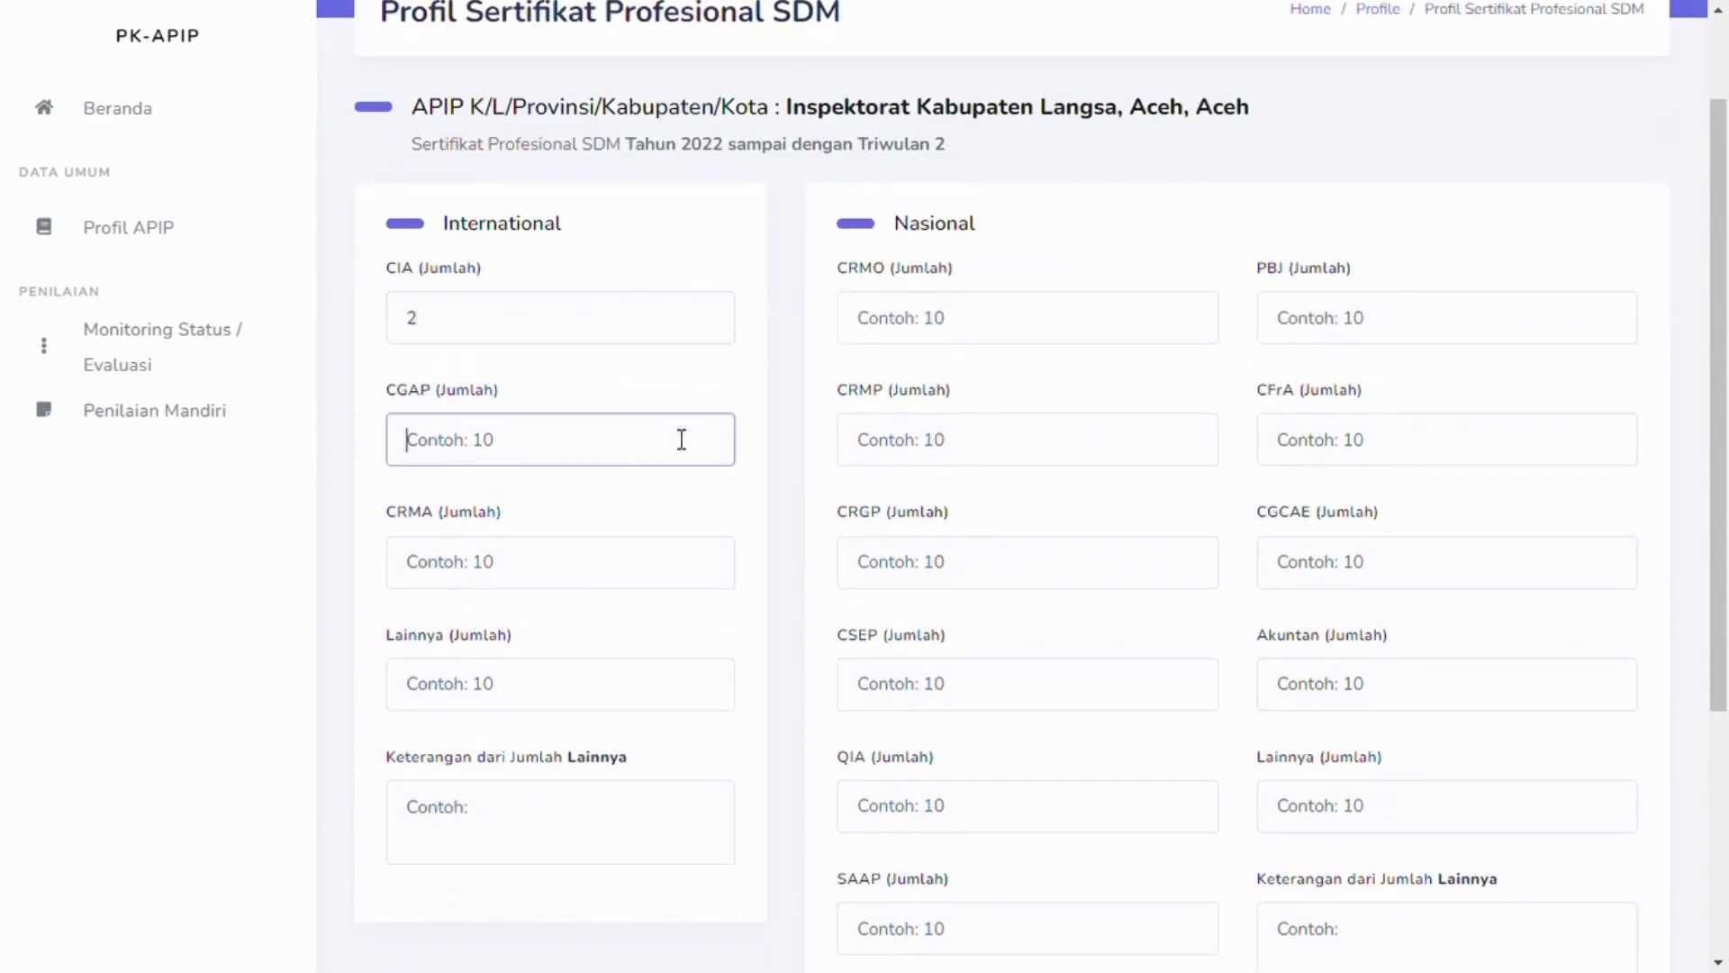
type("0")
left_click(571, 573)
type("0")
left_click(607, 685)
type("0")
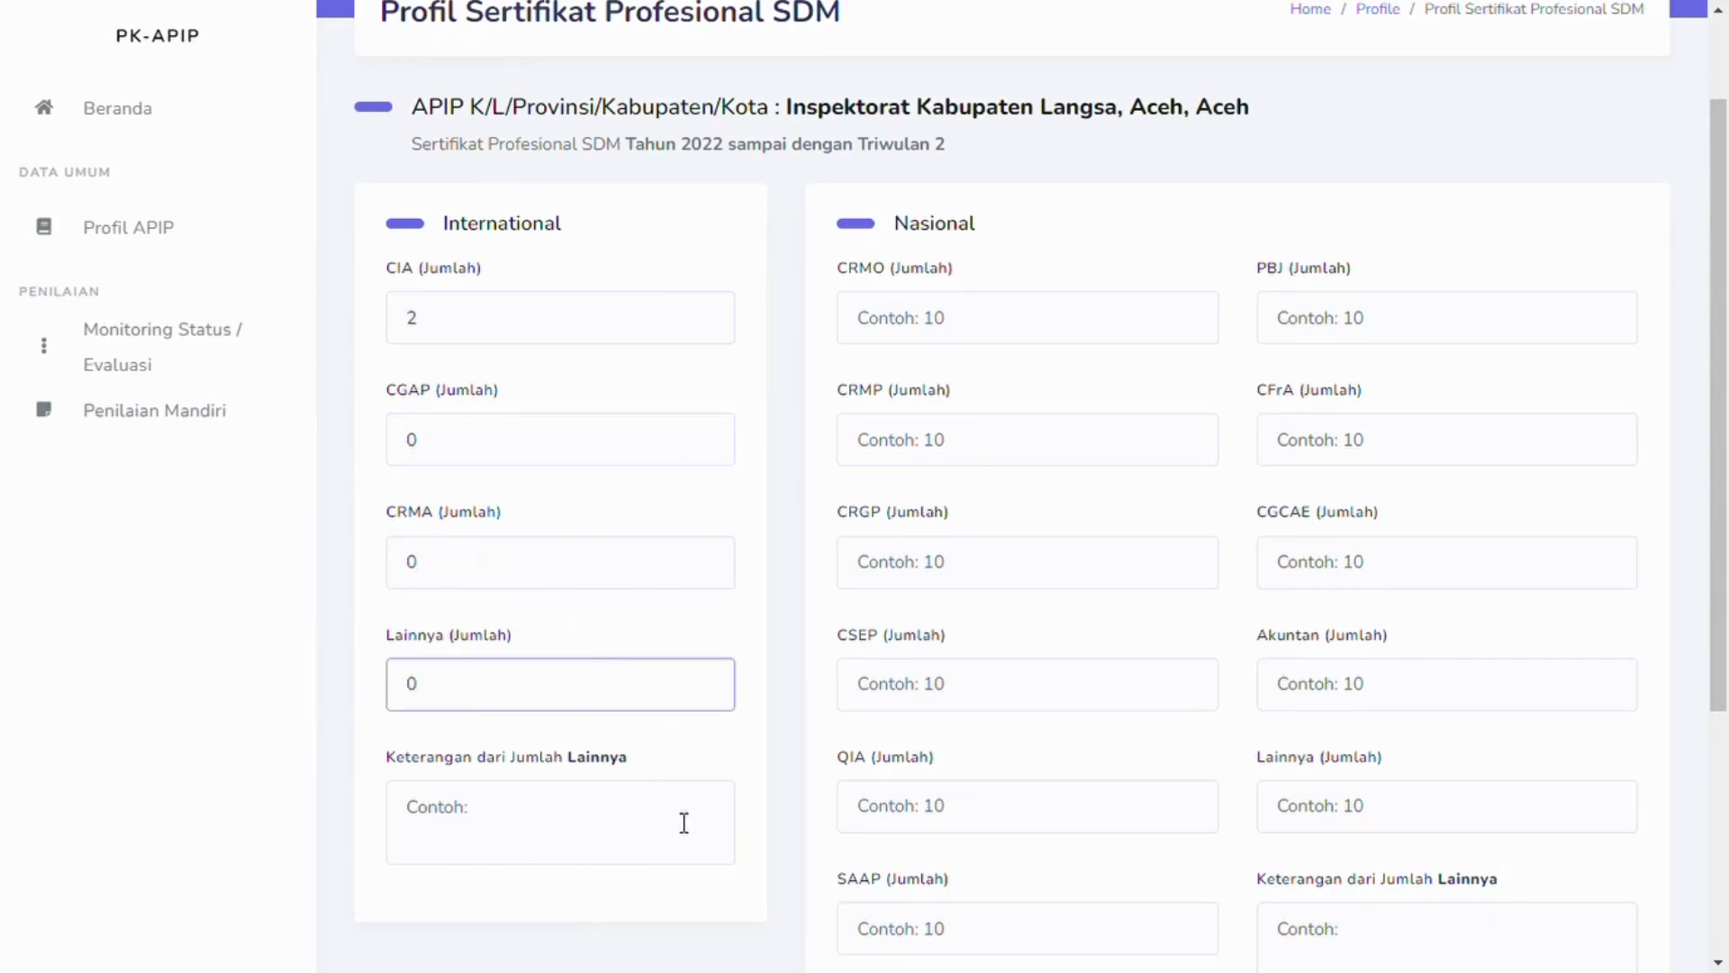
left_click(739, 766)
Step: Under the Nasional certificates, set PBJ to 3 and CGCAE to 1
scroll(757, 764, "up", 1)
scroll(1218, 305, "down", 1)
scroll(1247, 276, "down", 1)
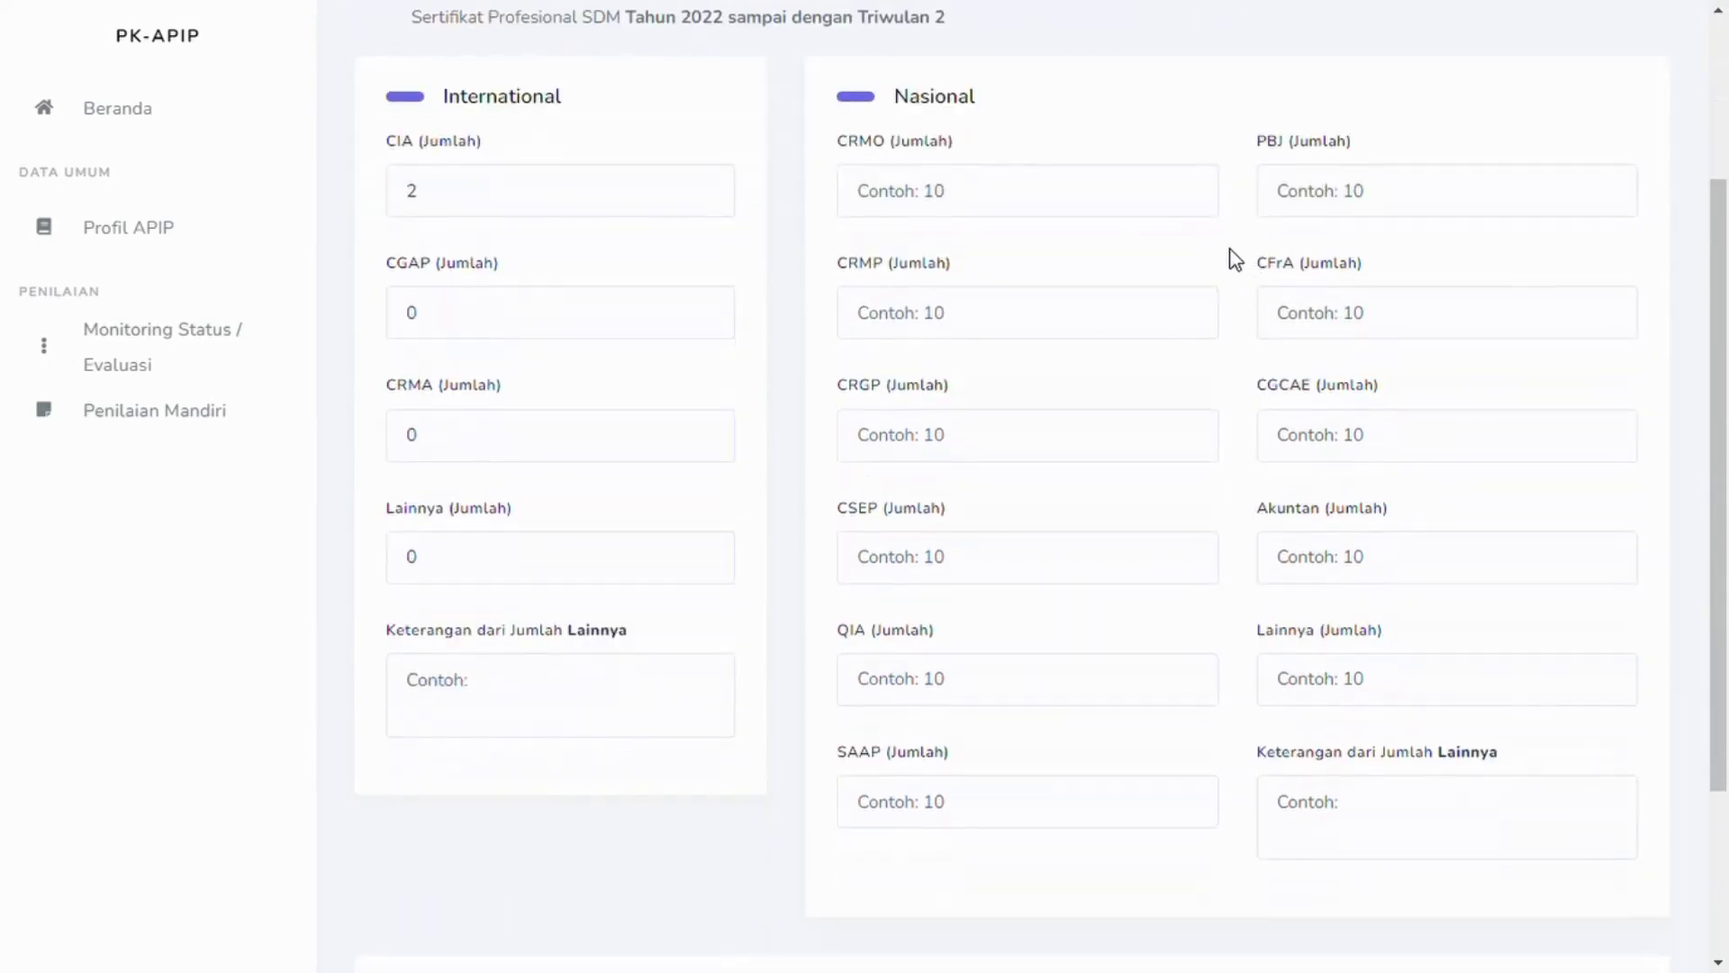
left_click(1333, 216)
type("3")
left_click(1180, 252)
left_click(1300, 436)
type("1")
left_click(1223, 497)
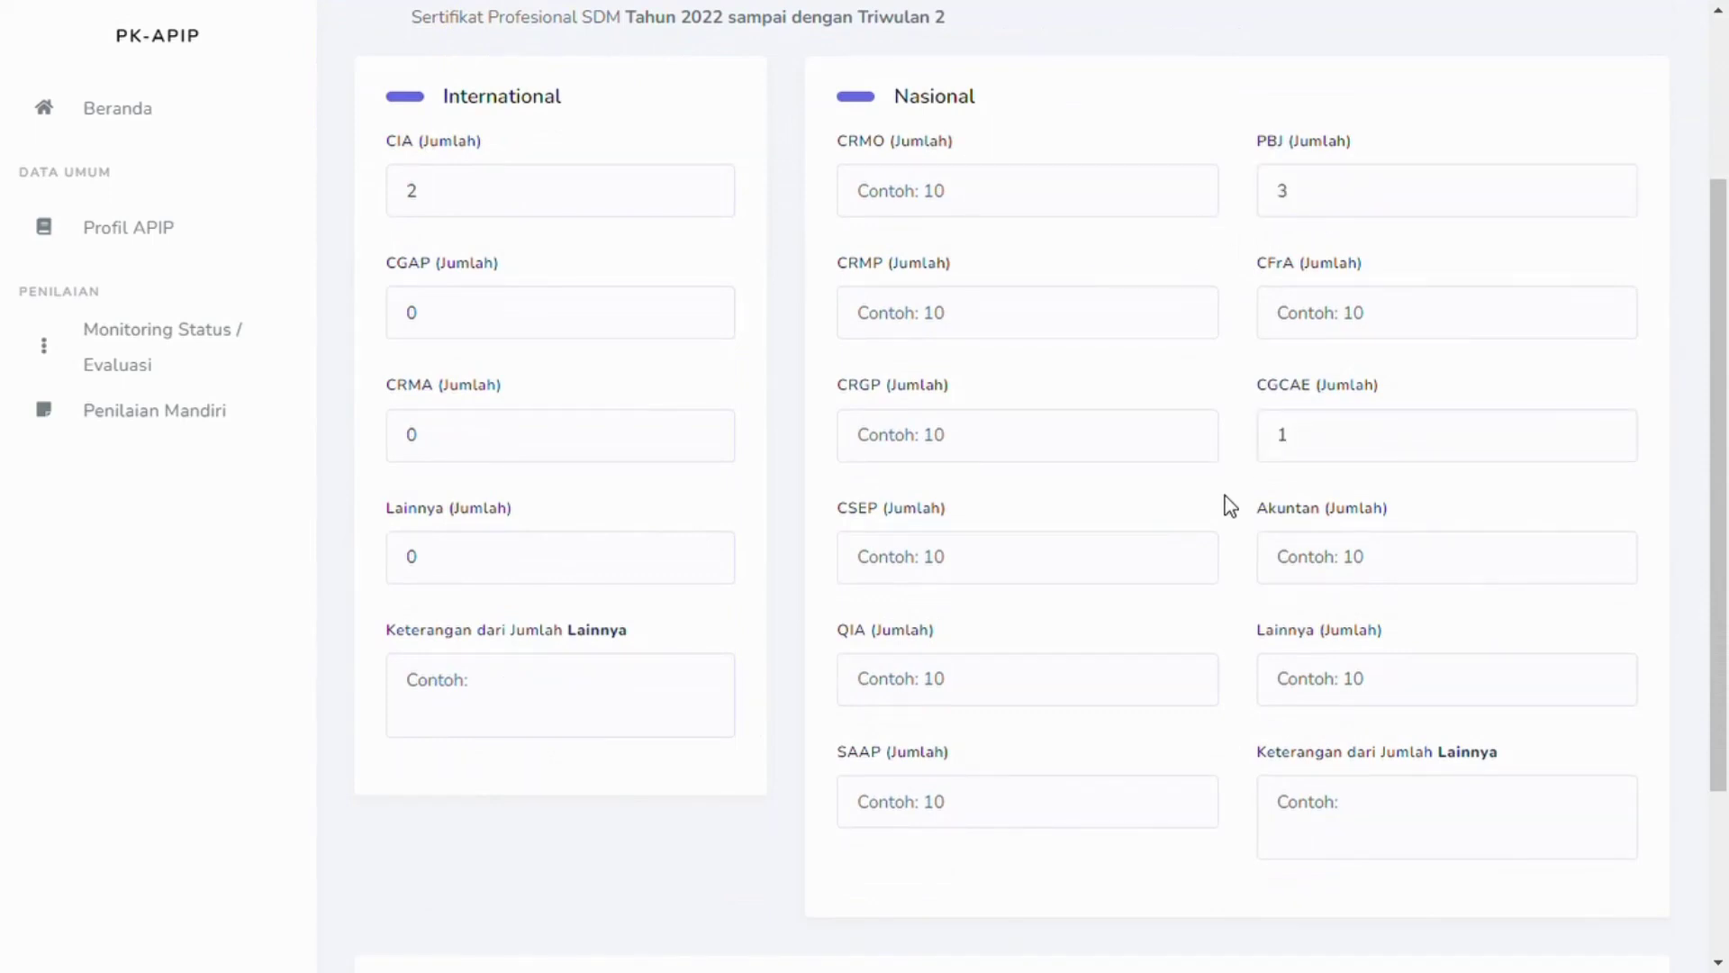
Step: Set the Nasional Akuntan count to 10 and Lainnya to 1, describing the Lainnya certificate as QRMP
left_click(1309, 556)
type("10")
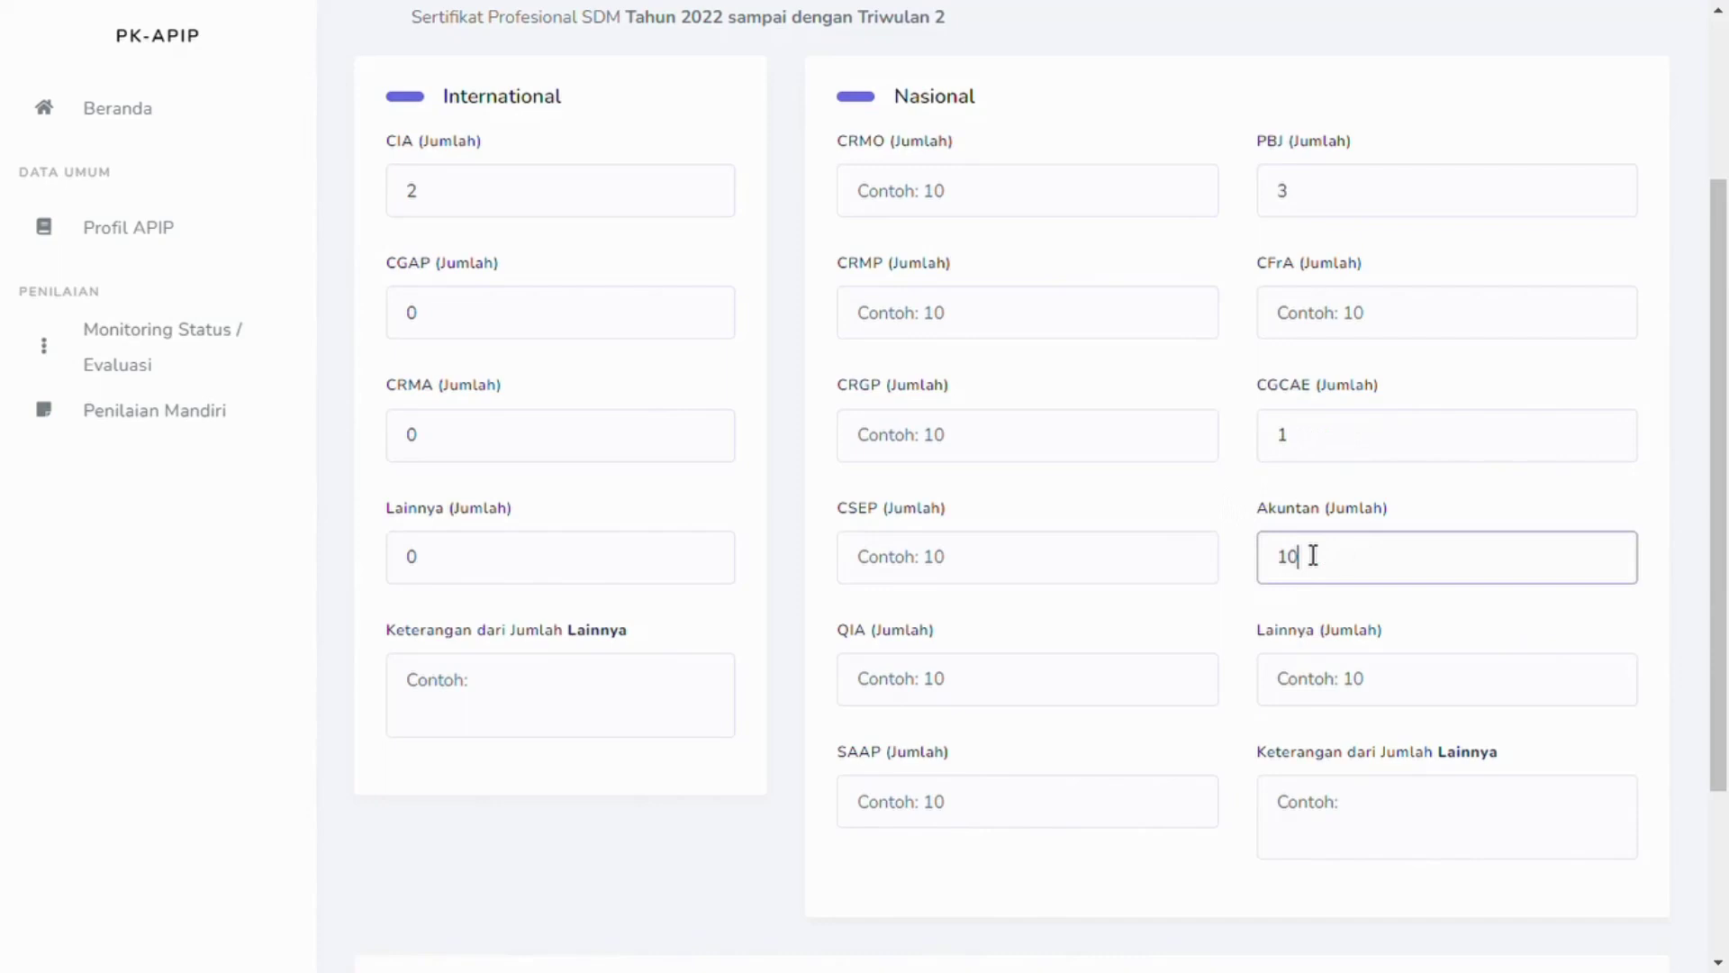
left_click(1427, 695)
type("1")
left_click(1370, 854)
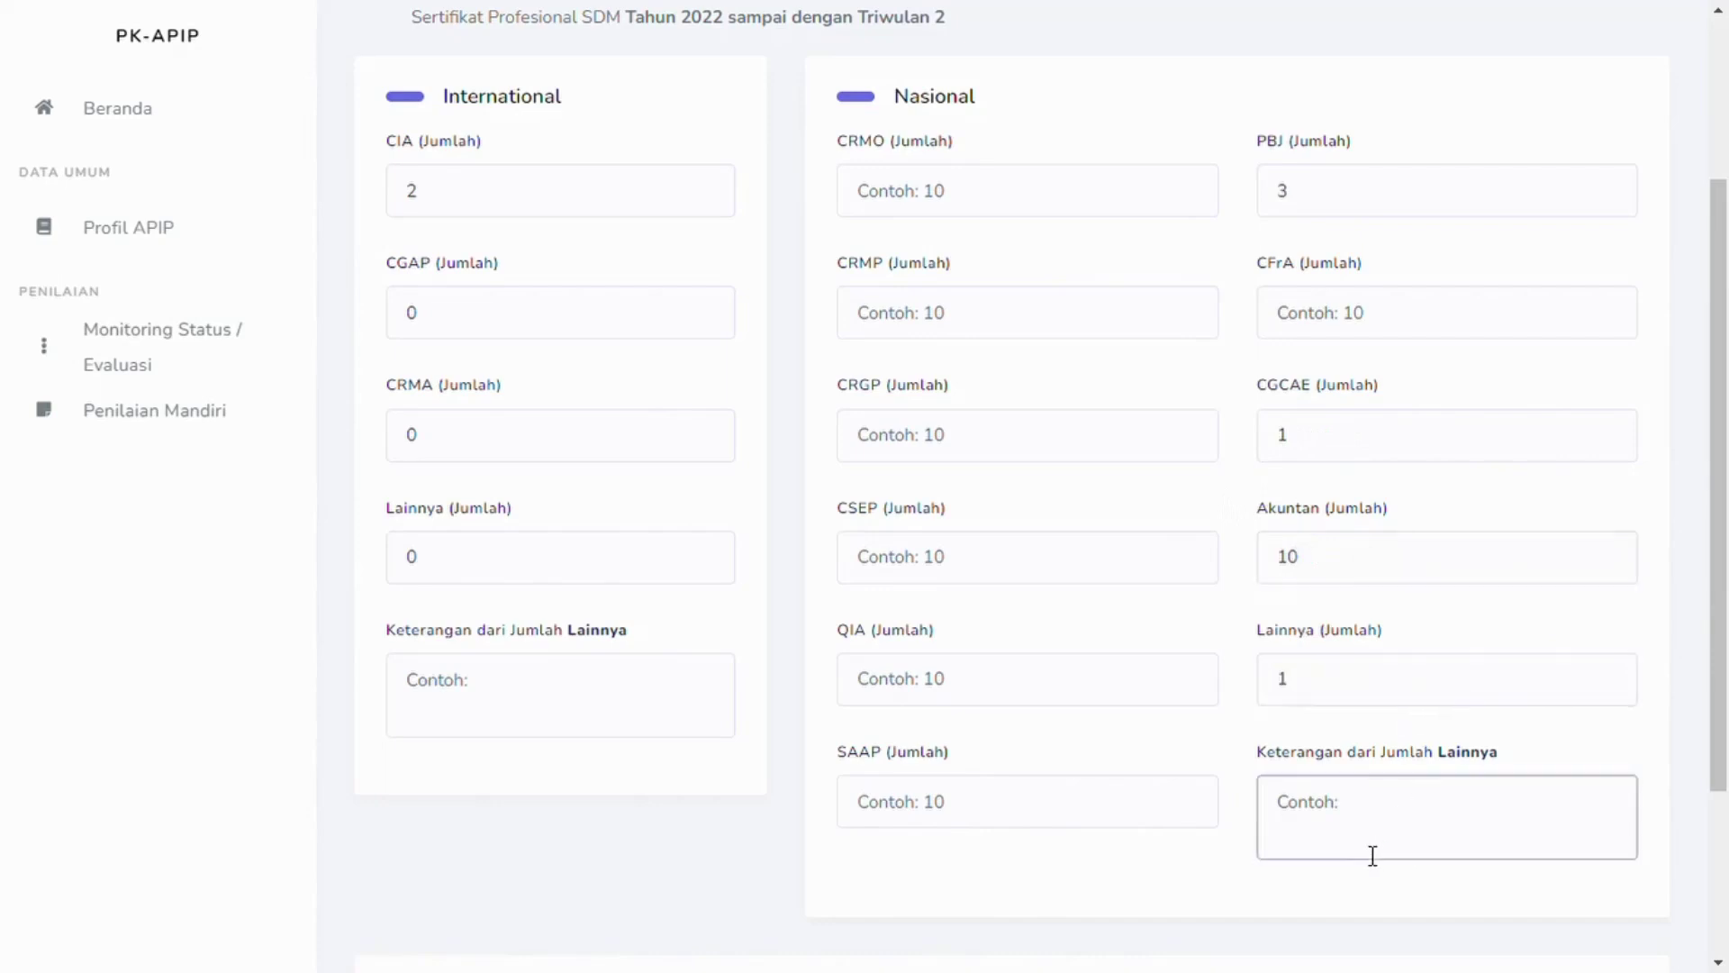
type("QRMP")
Step: Enter 0 for the Nasional CRMO, CRMP, CRGP, CSEP and QIA certificates
scroll(1223, 887, "up", 3)
left_click(1089, 467)
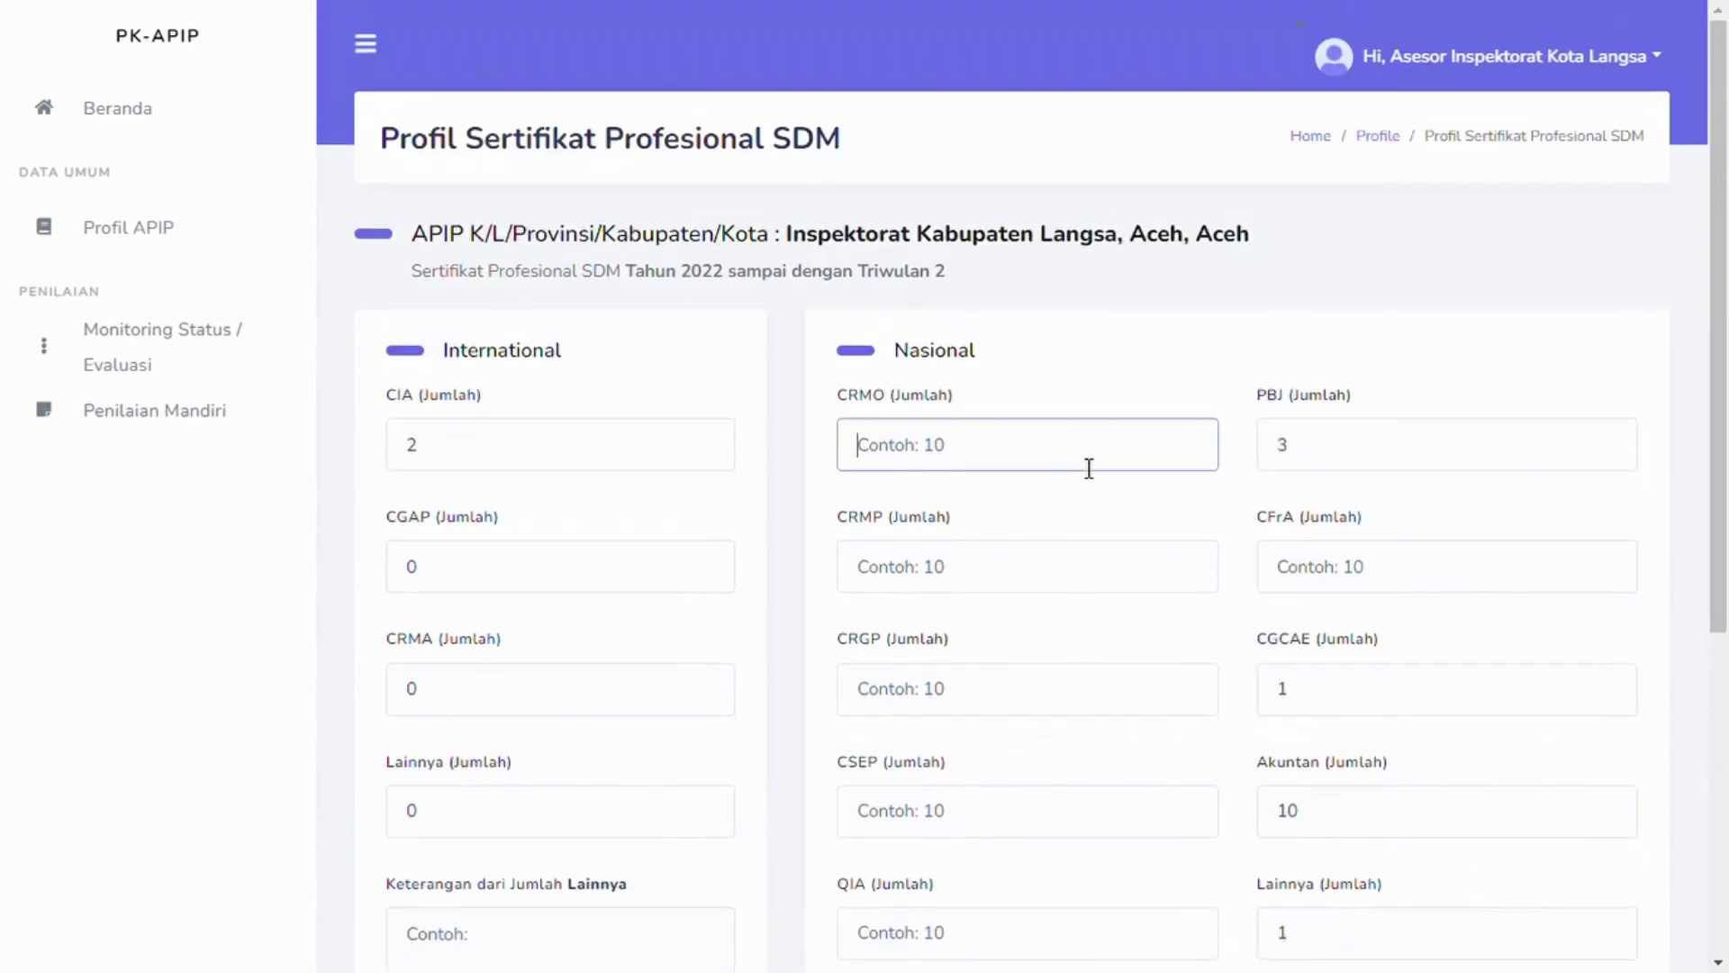
type("0")
left_click(1054, 581)
type("0")
left_click(1063, 693)
type("0")
scroll(1062, 703, "down", 3)
left_click(1049, 716)
type("0")
left_click(1049, 765)
type("0")
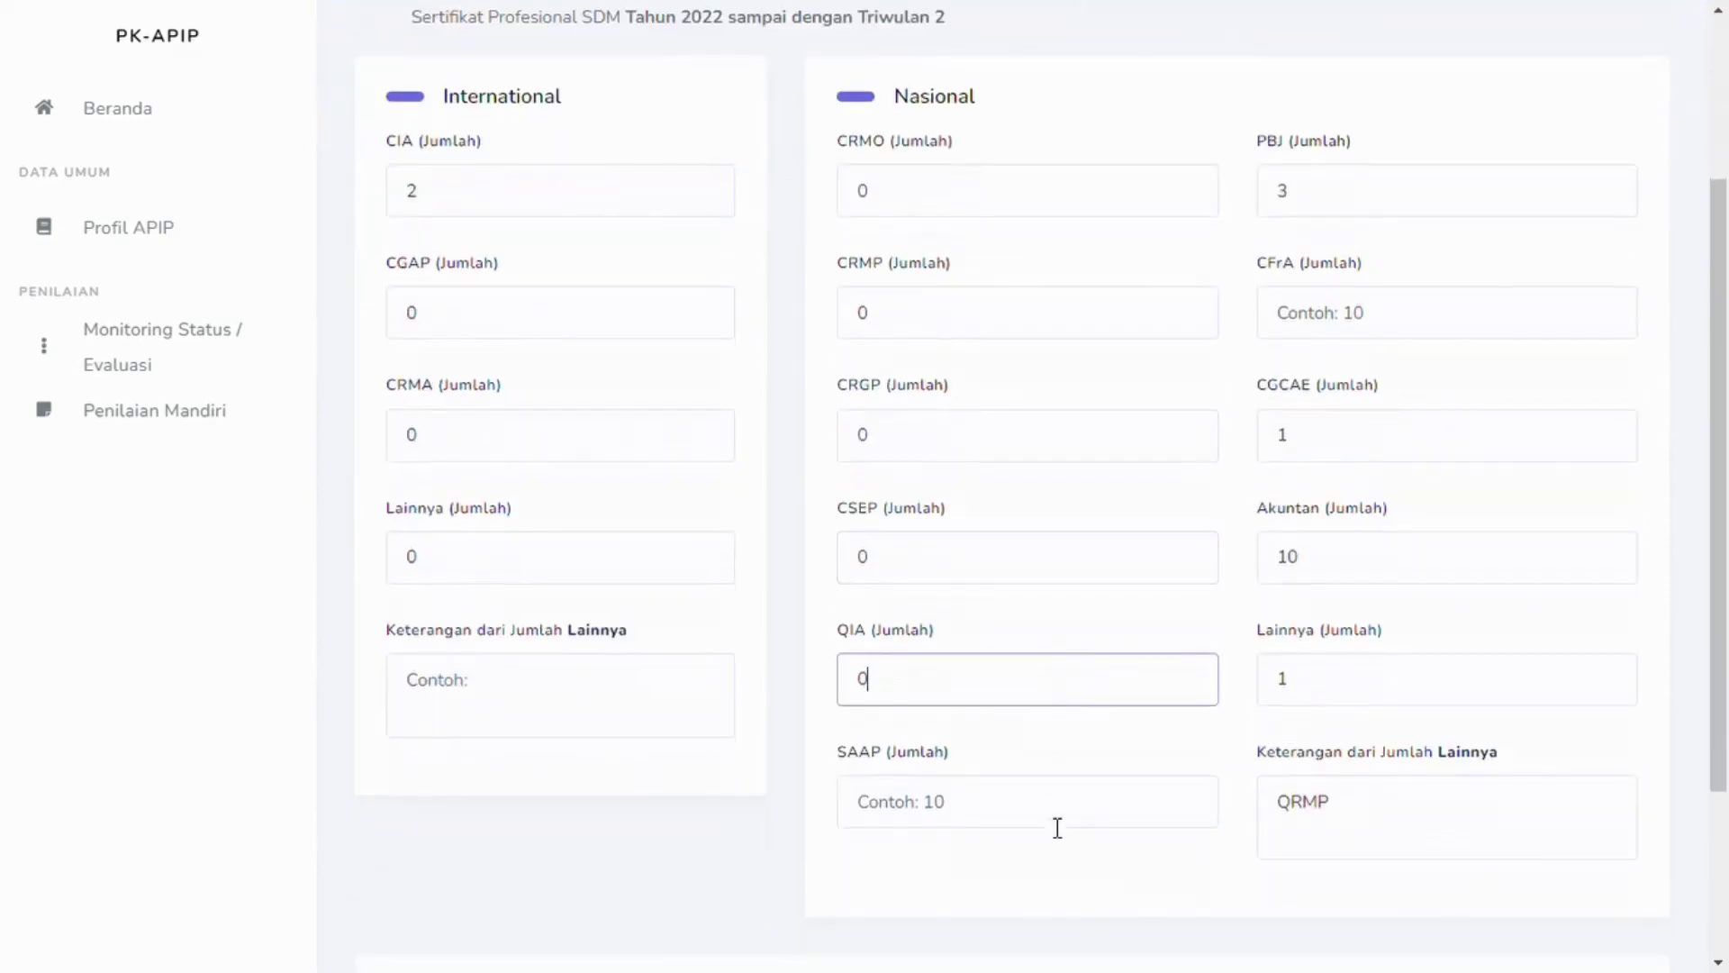
Step: Enter 0 for the Nasional SAAP and CFrA certificates and save the professional certification profile
left_click(1317, 333)
type("0")
scroll(1189, 732, "down", 3)
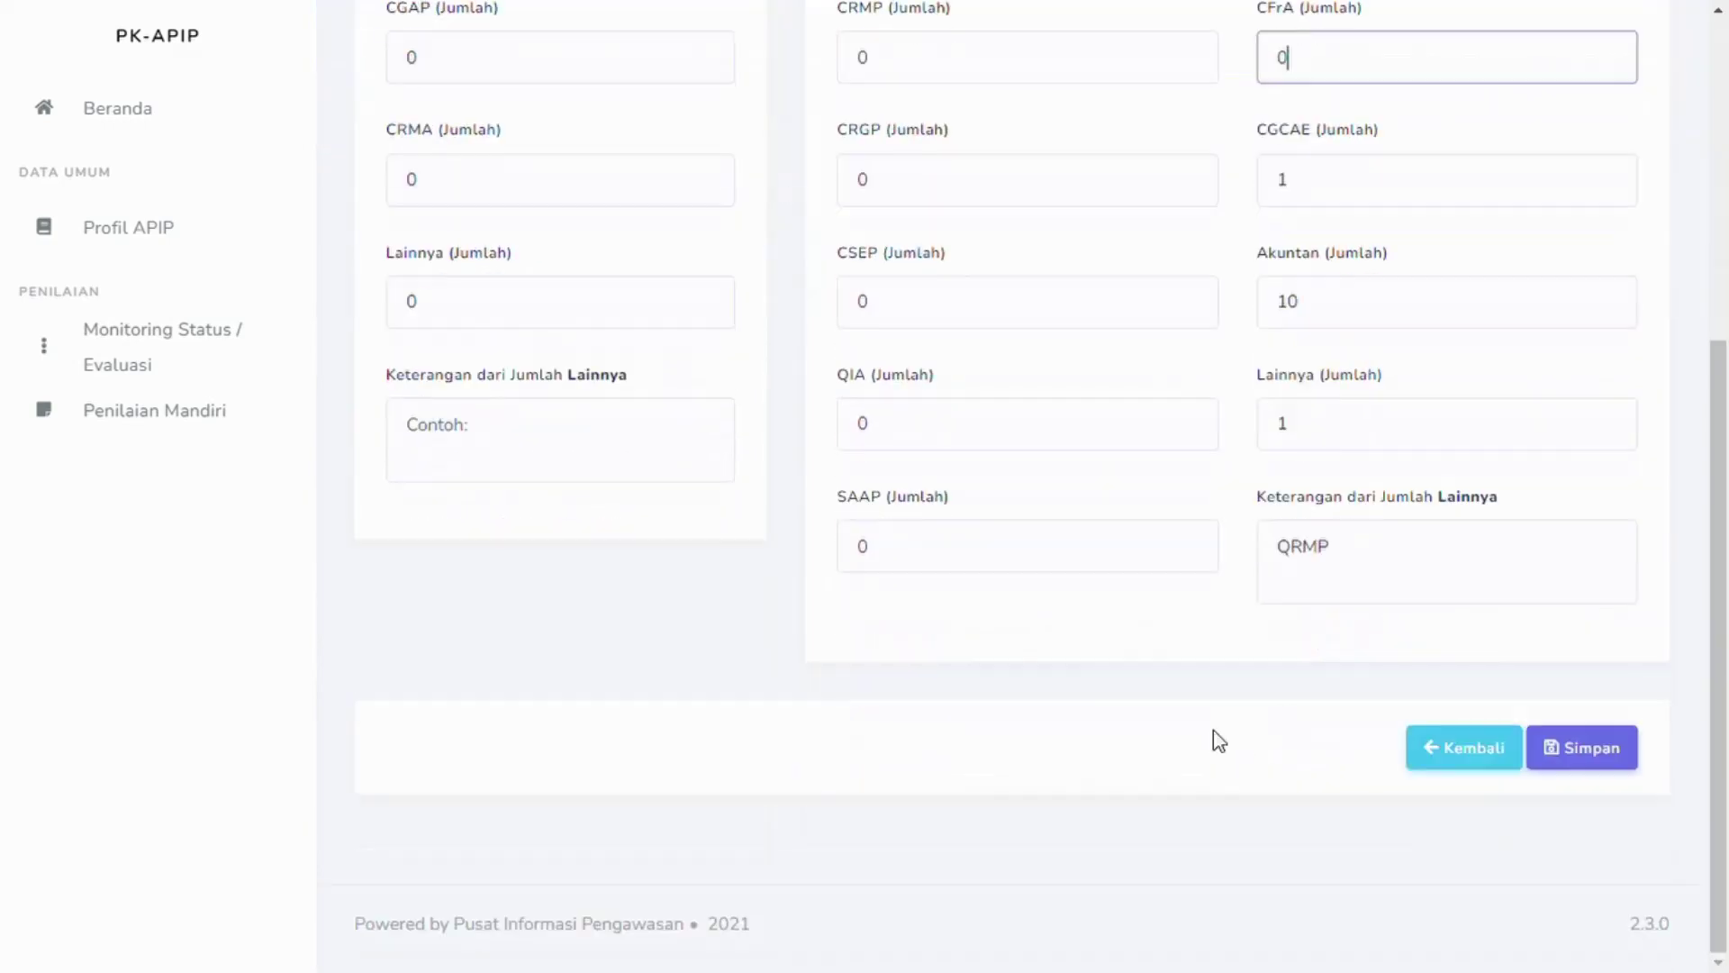
left_click(1602, 757)
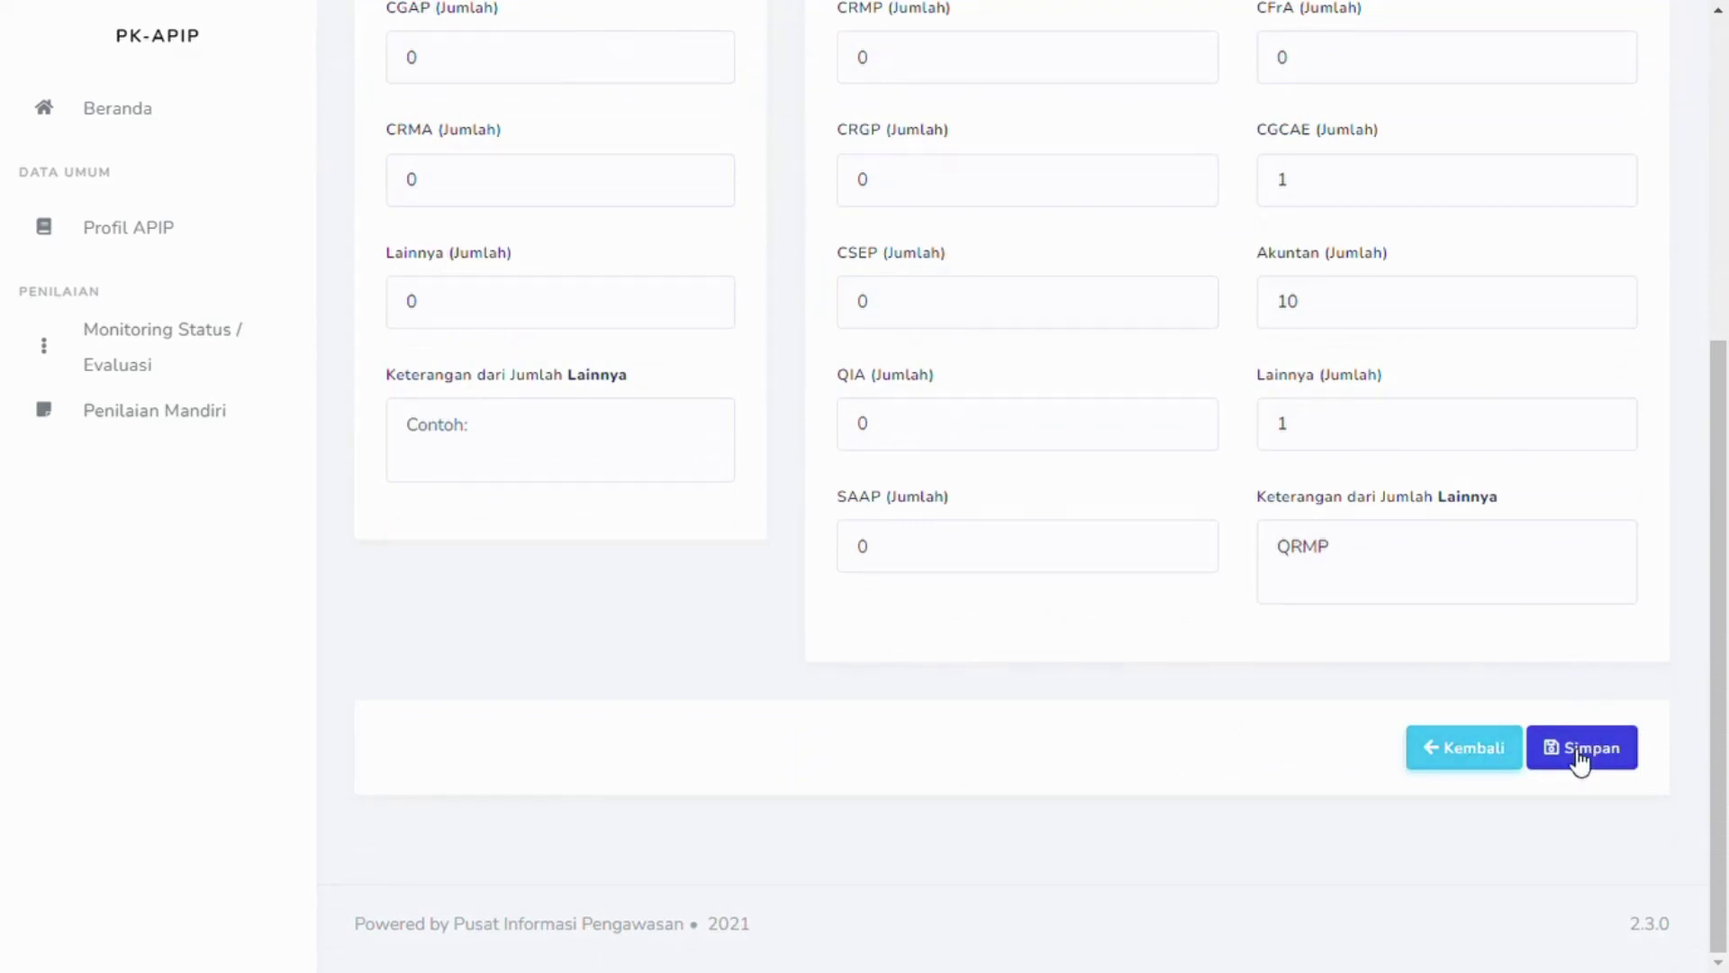
left_click(1578, 760)
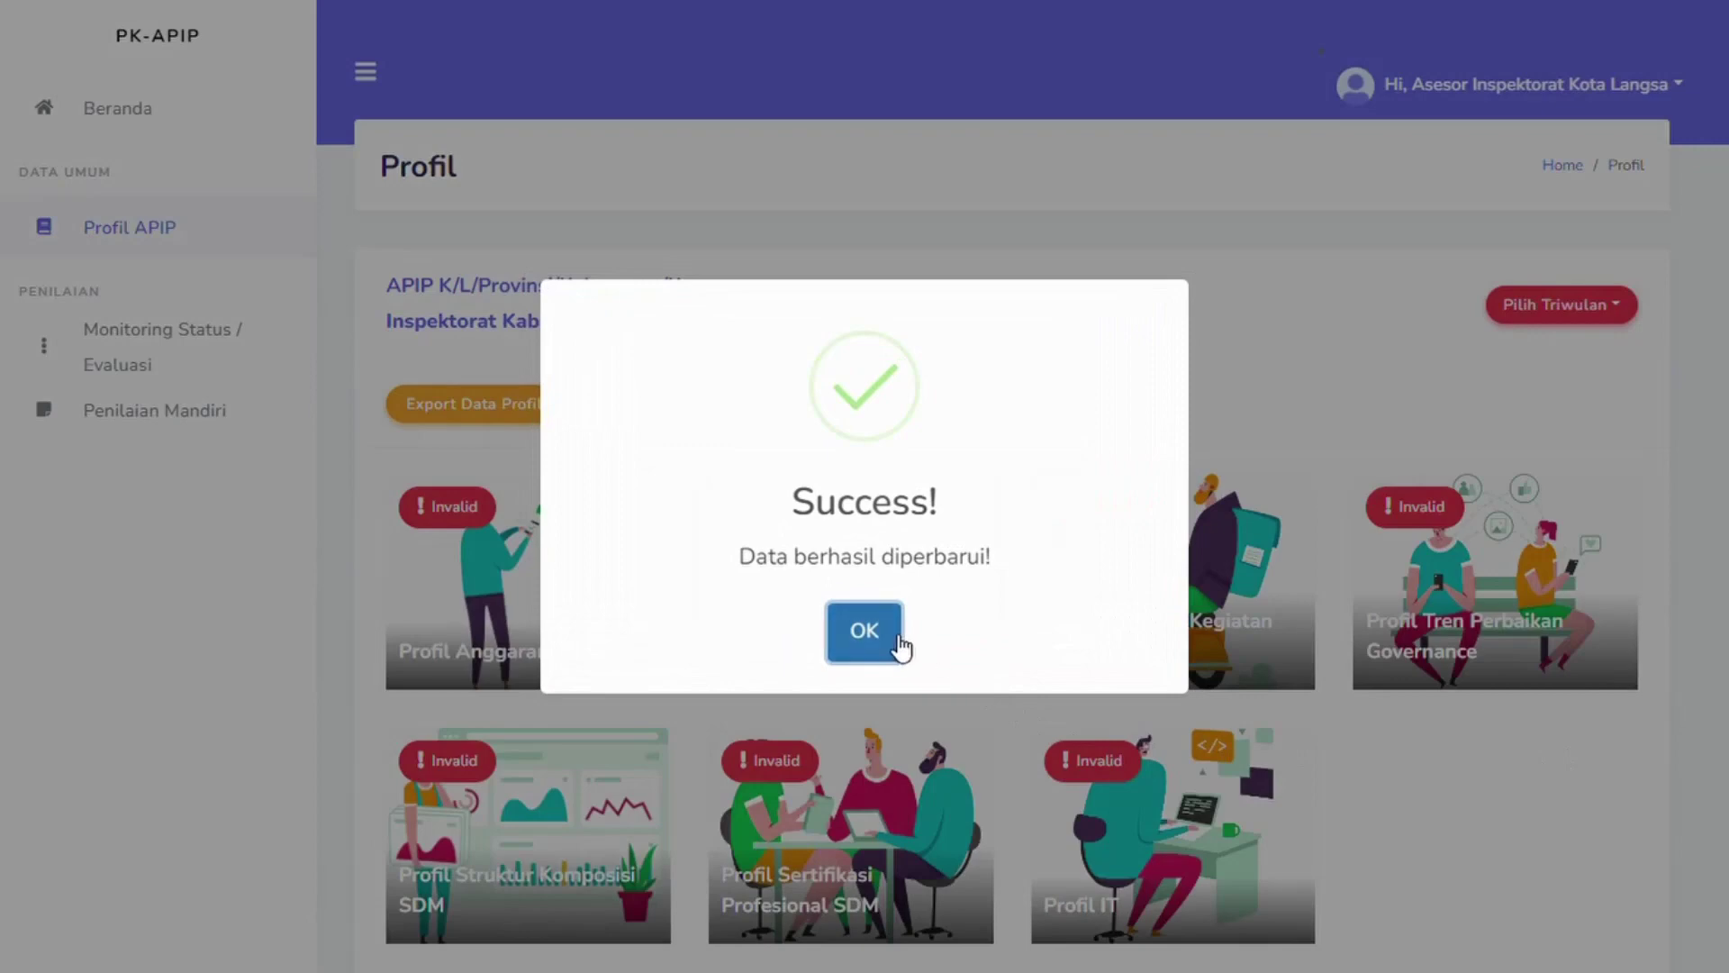
left_click(864, 632)
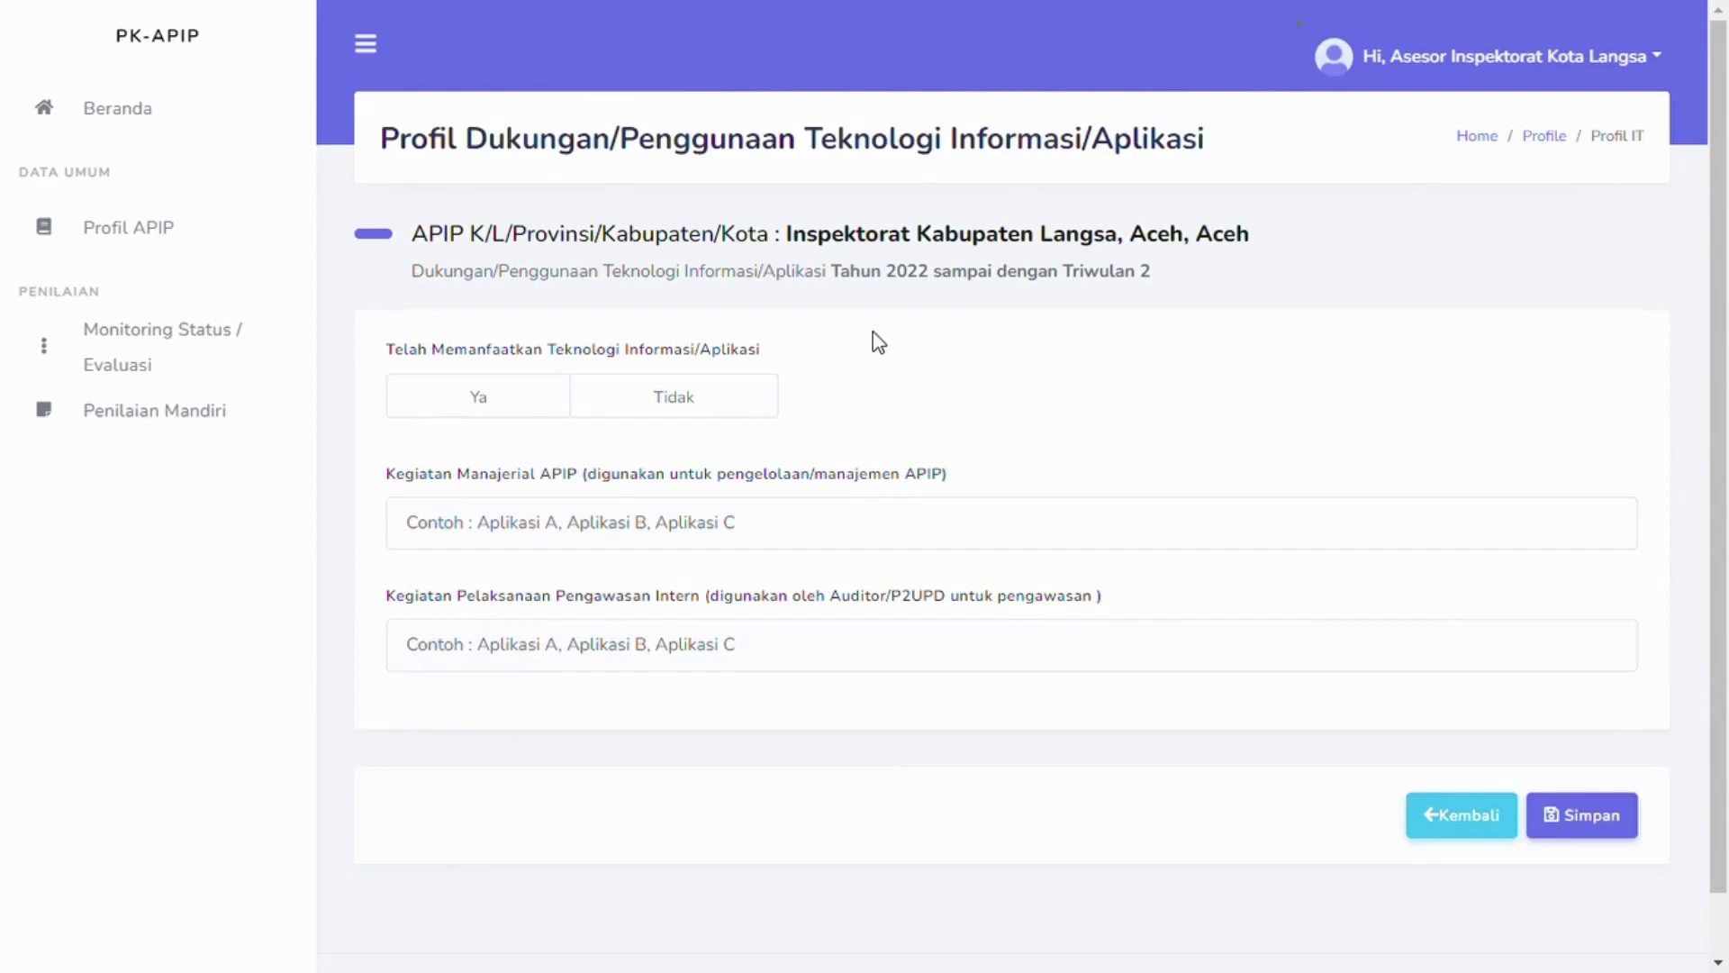
Step: In the IT profile, choose Ya for technology use, enter SIM HP for managerial activities and Siswaskeudes, Simda for internal supervision, and save
left_click(471, 399)
left_click(507, 535)
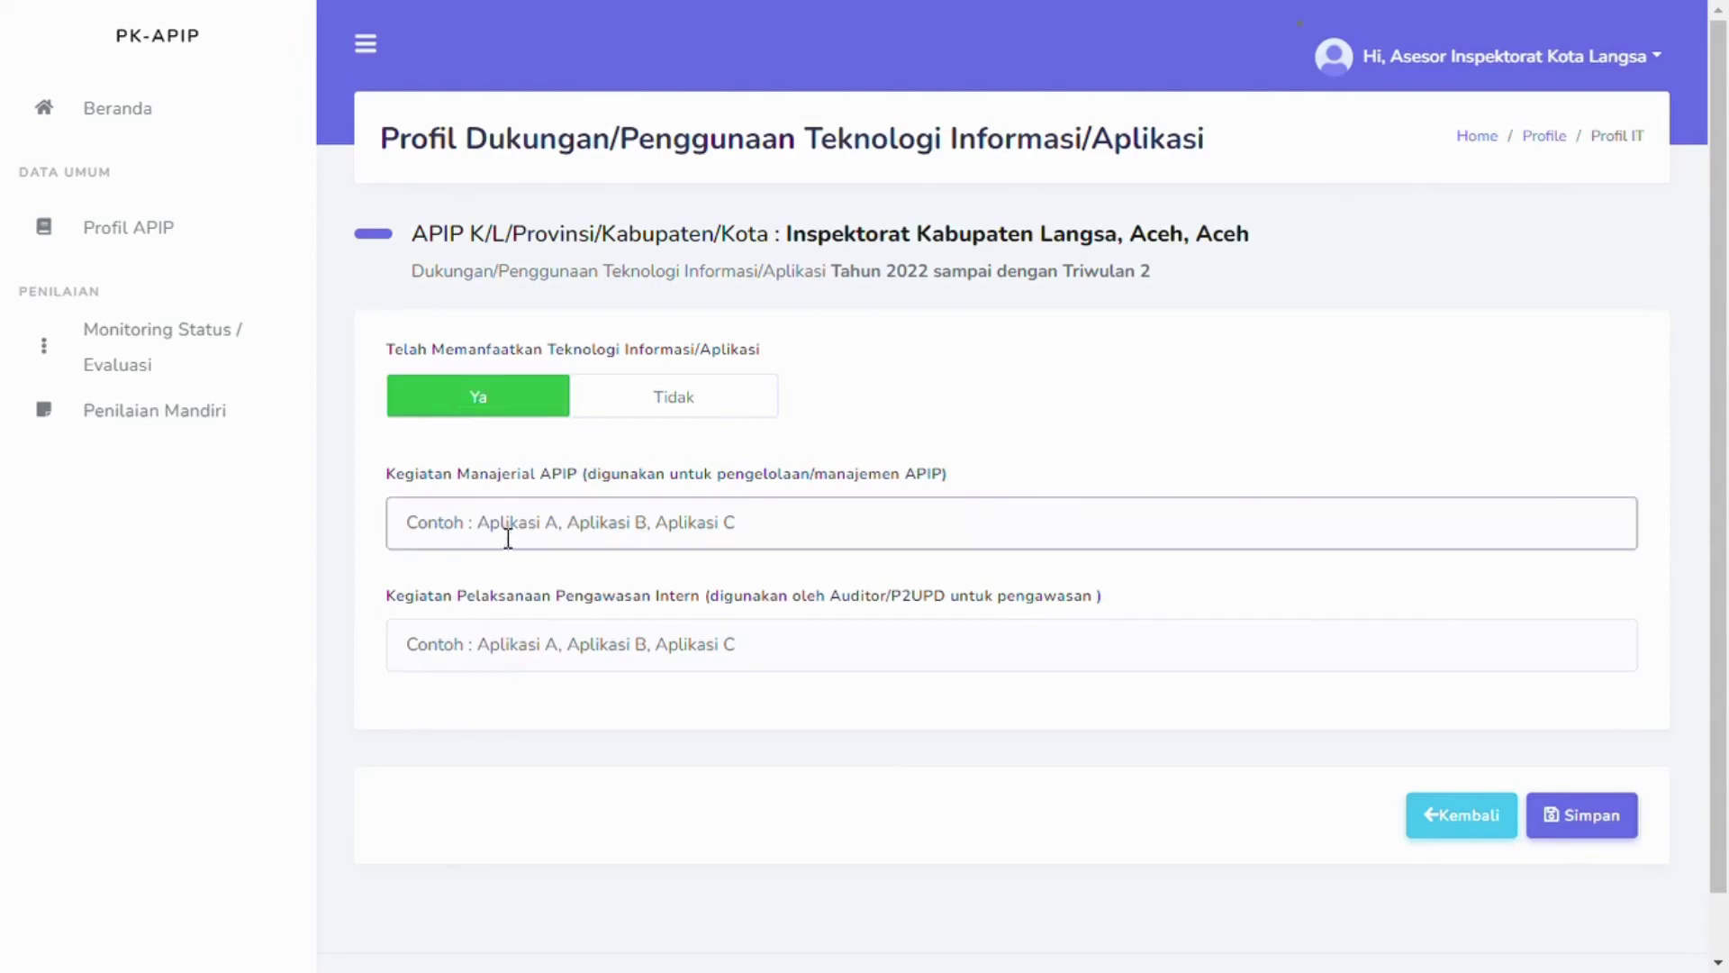
type("SIM HP")
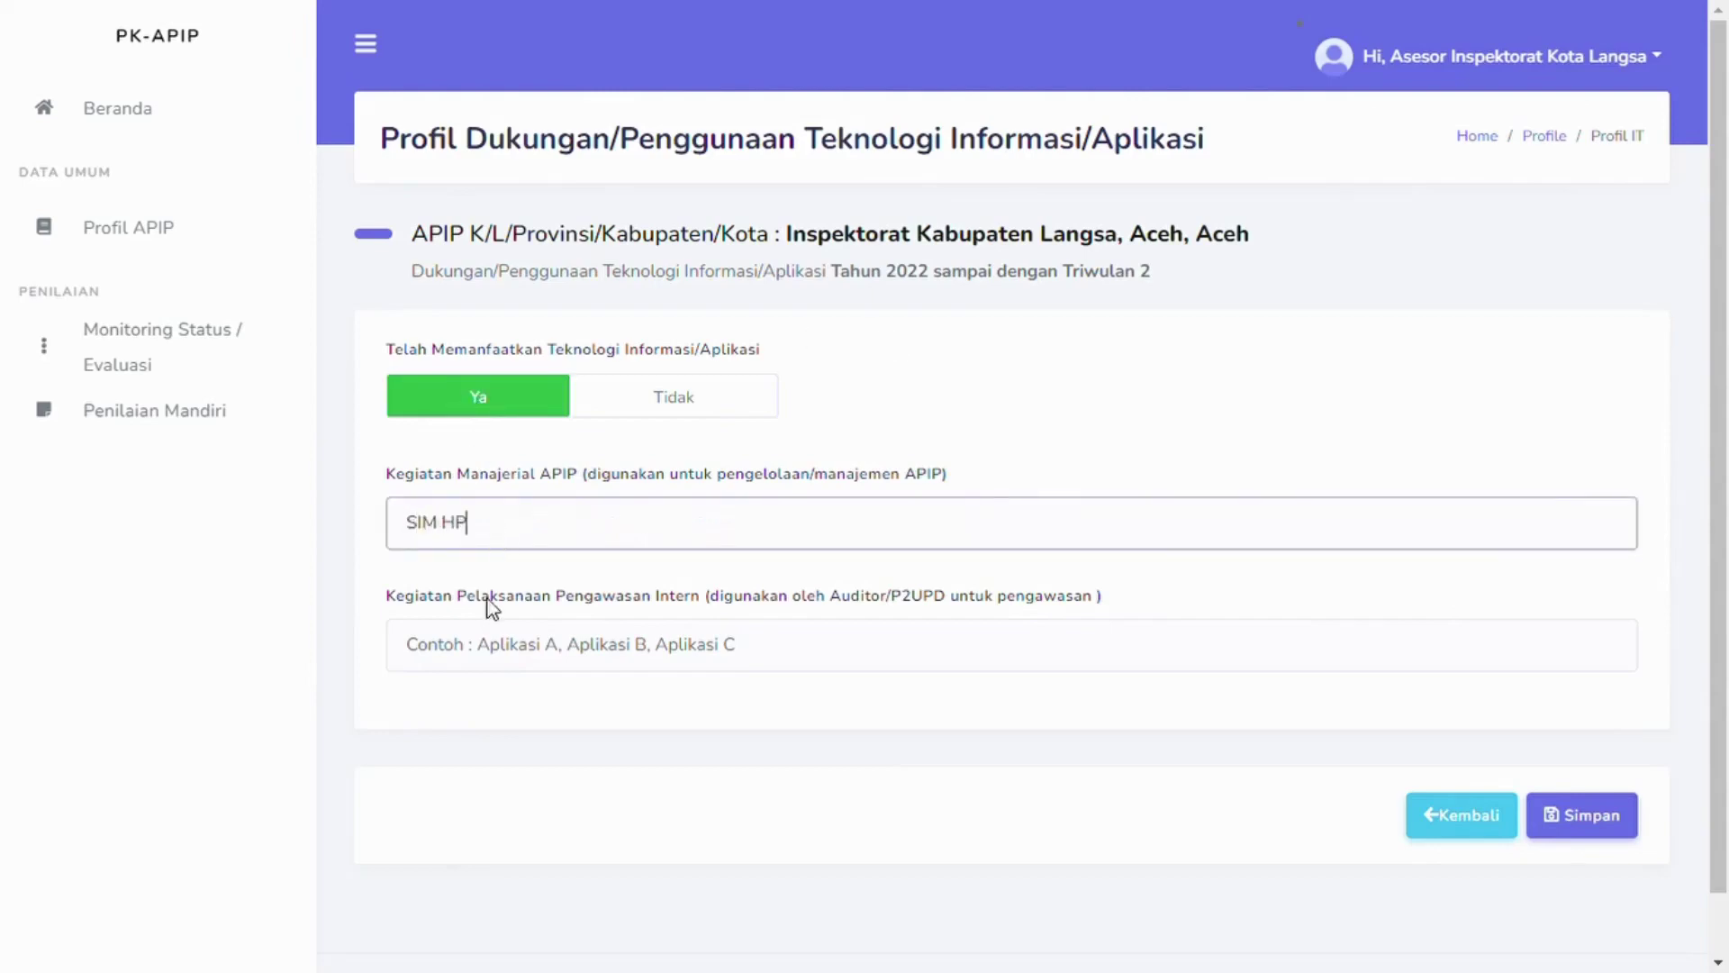
left_click(544, 674)
type("Siswa")
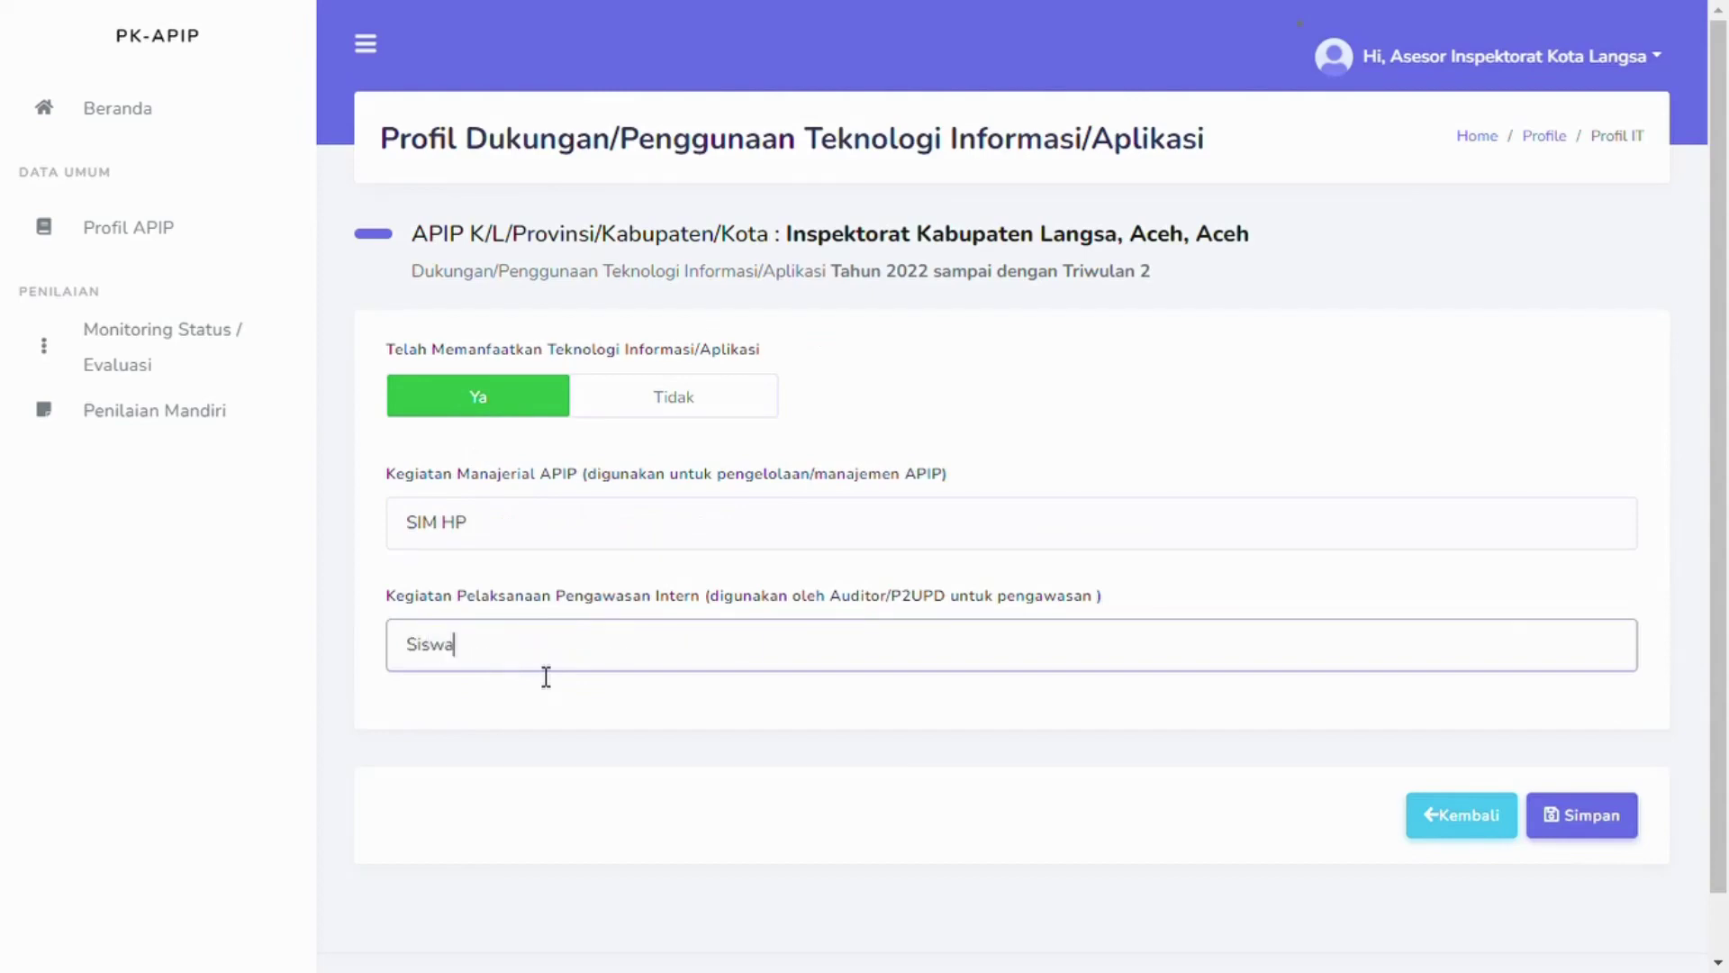
type("skeudes, Simda")
left_click(602, 717)
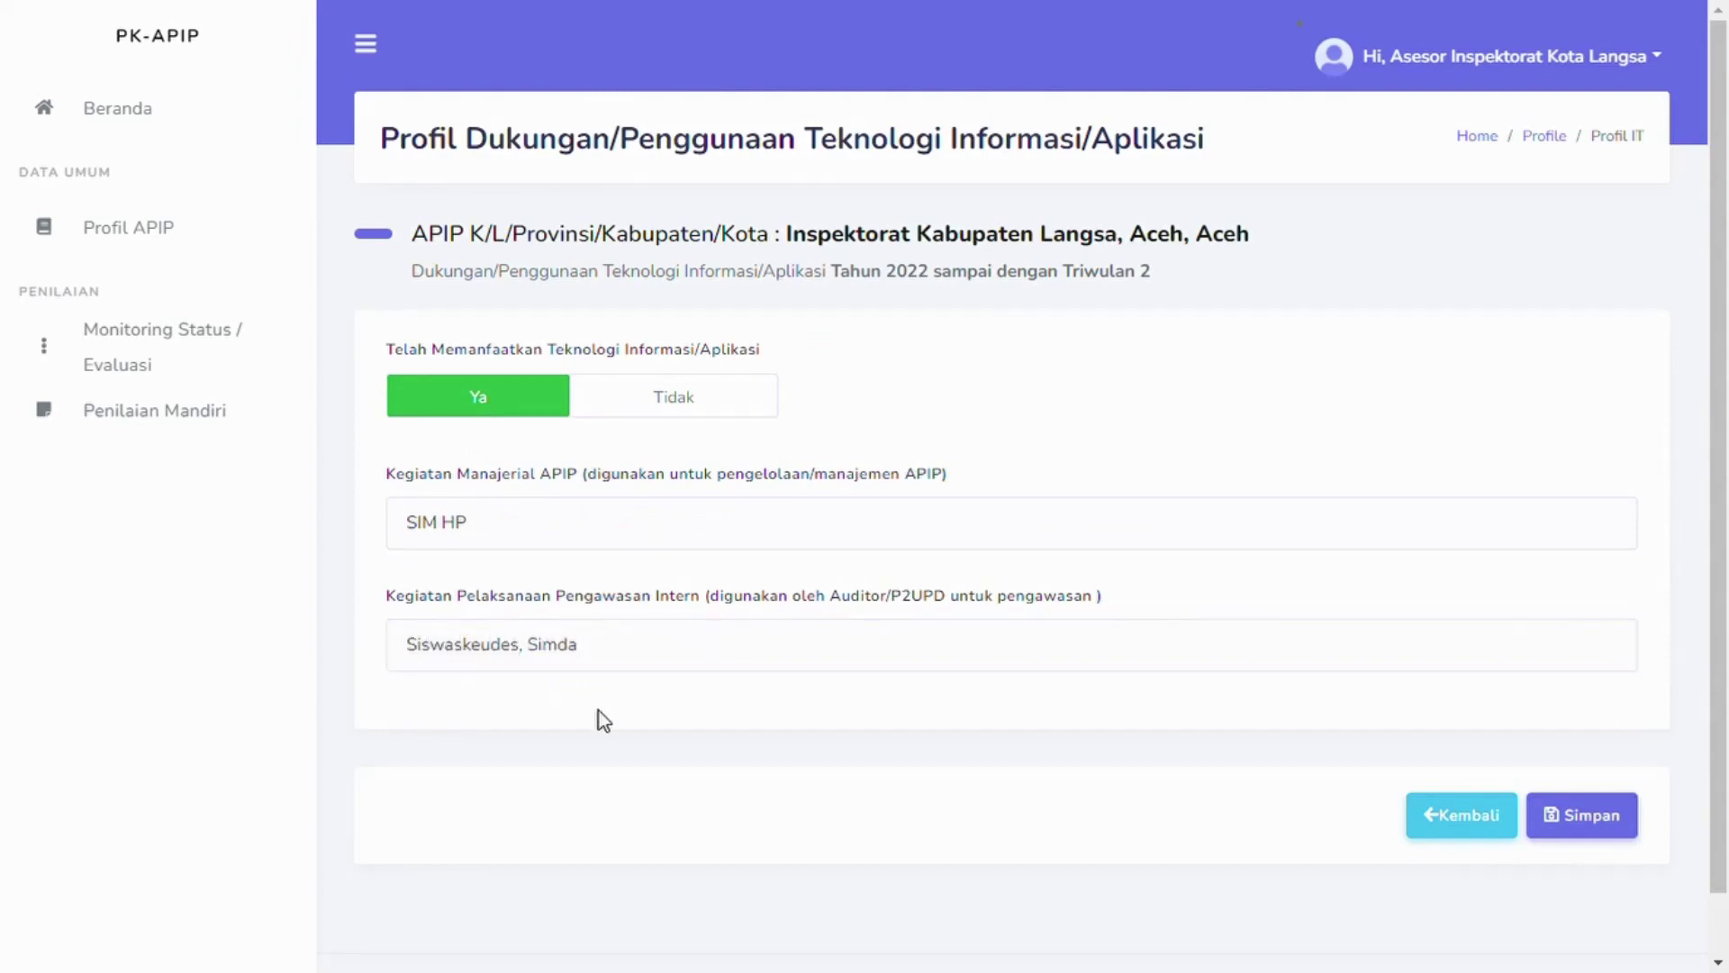
left_click(1617, 816)
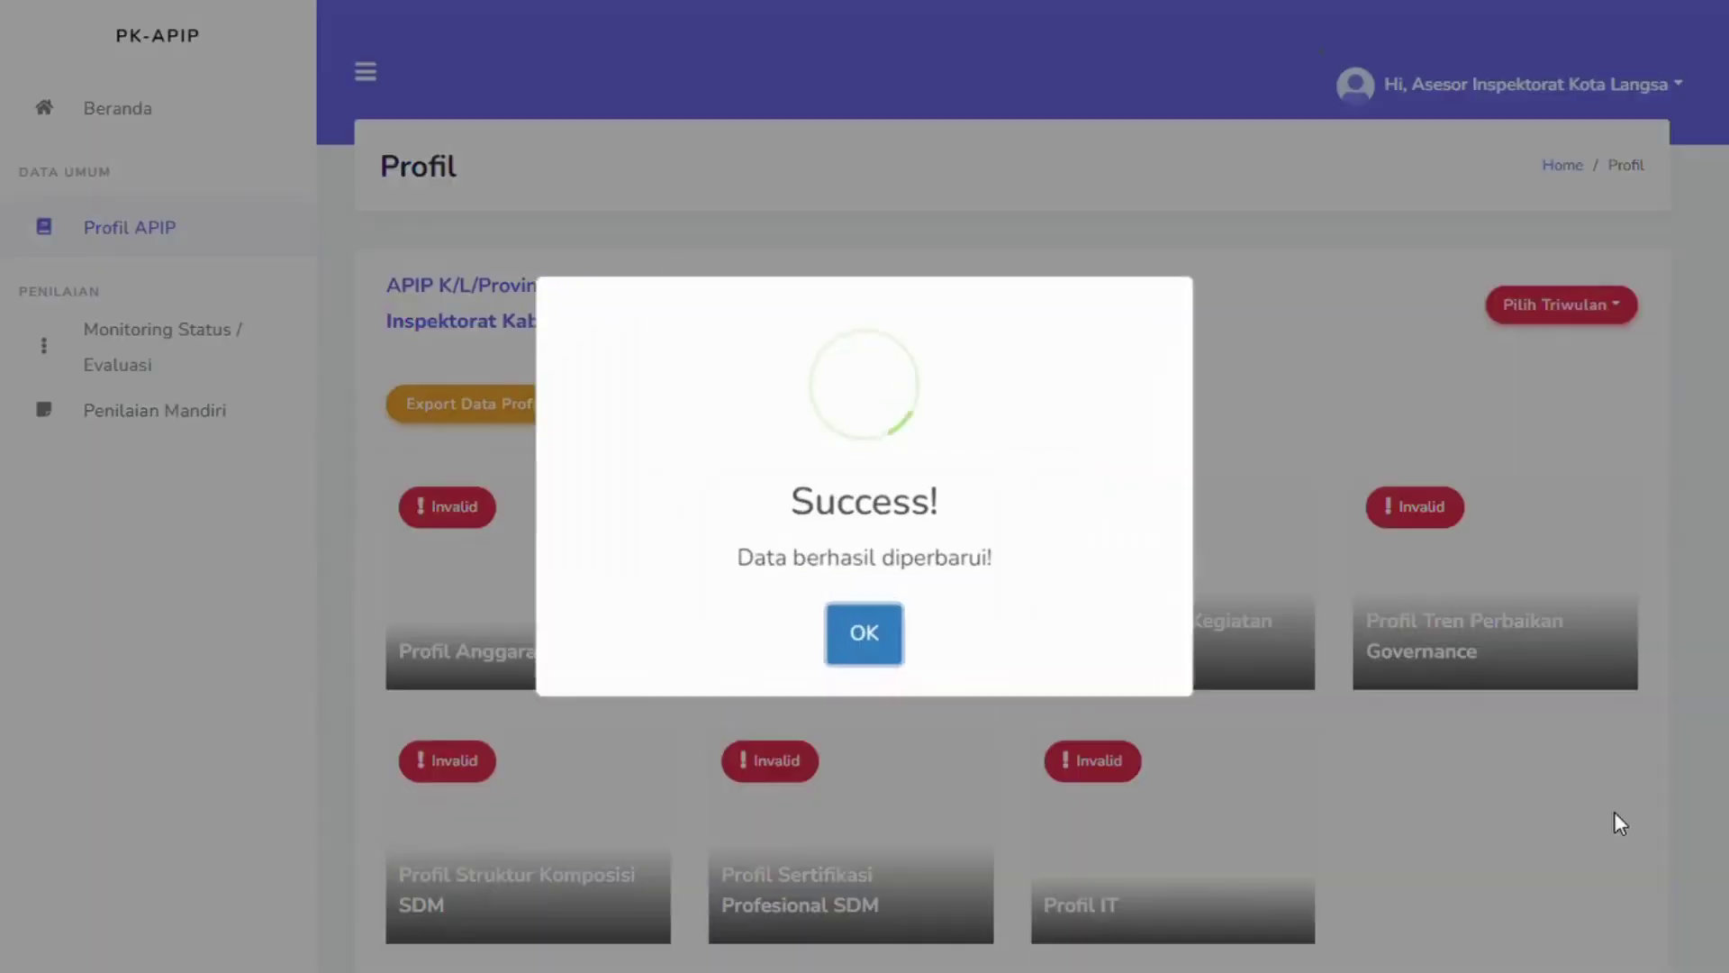
left_click(843, 643)
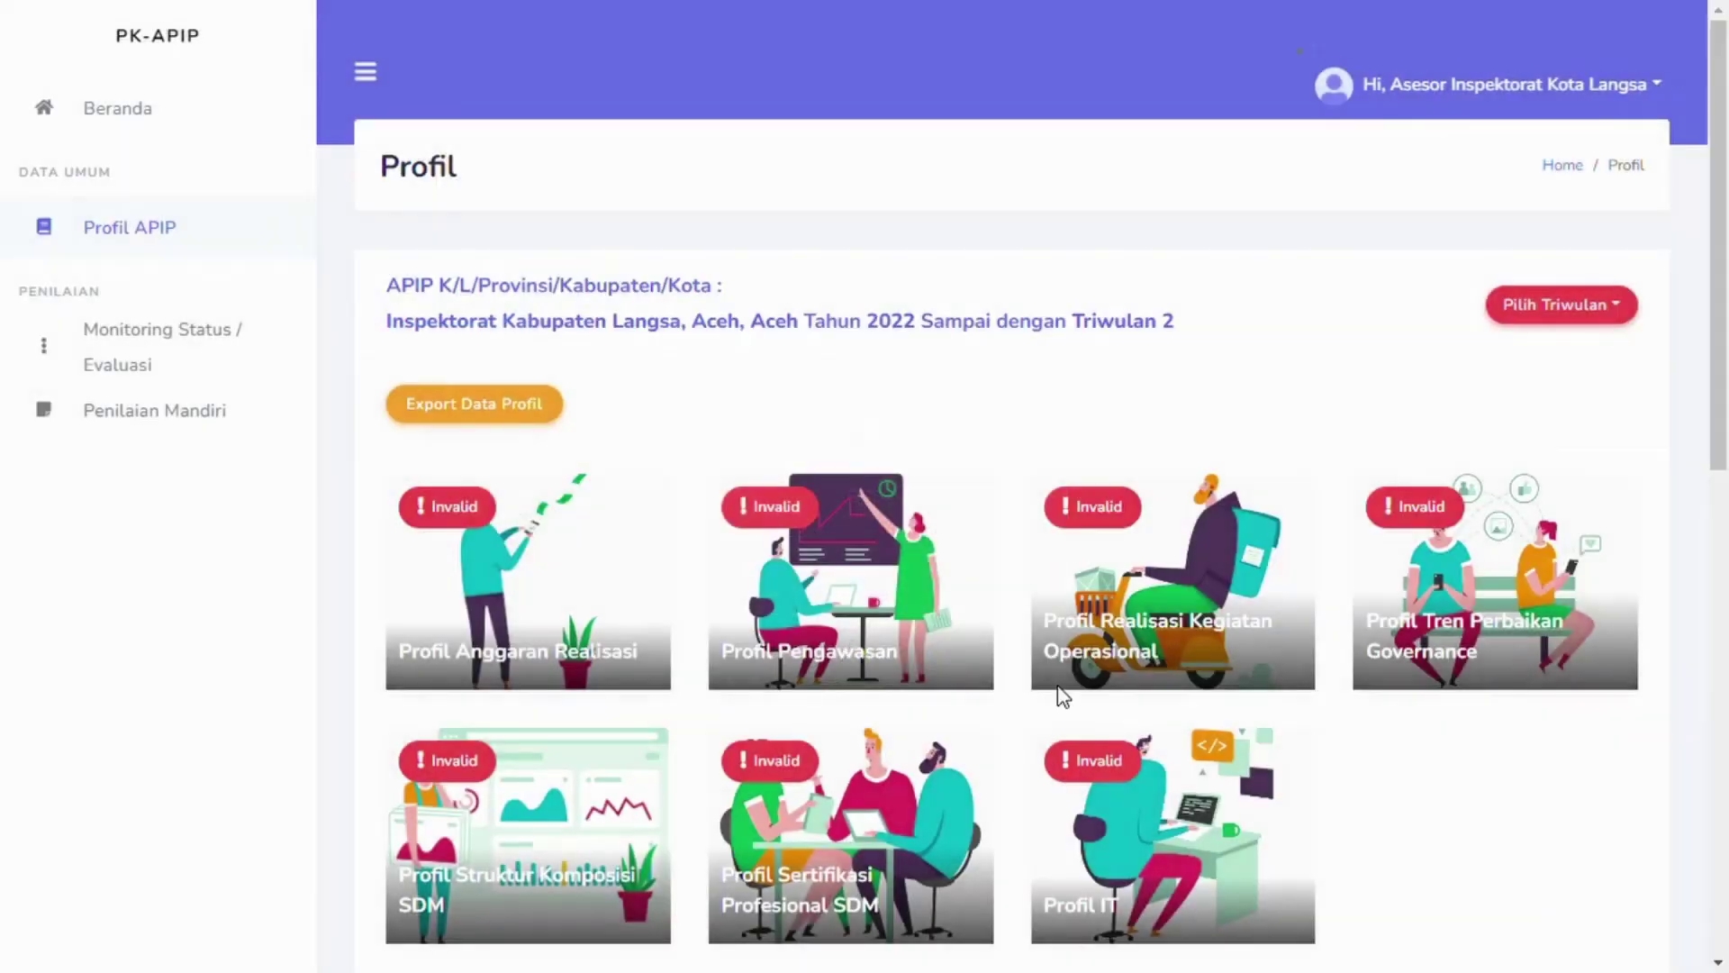